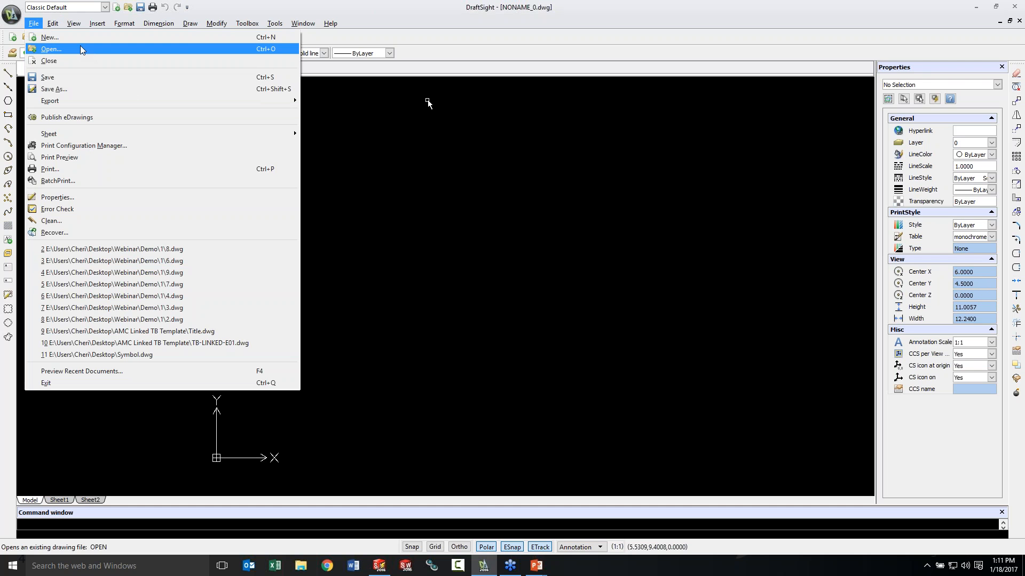
# Open the drawing 6.dwg from the Webinar\Demo\1 folder on the Desktop.
pyautogui.click(52, 50)
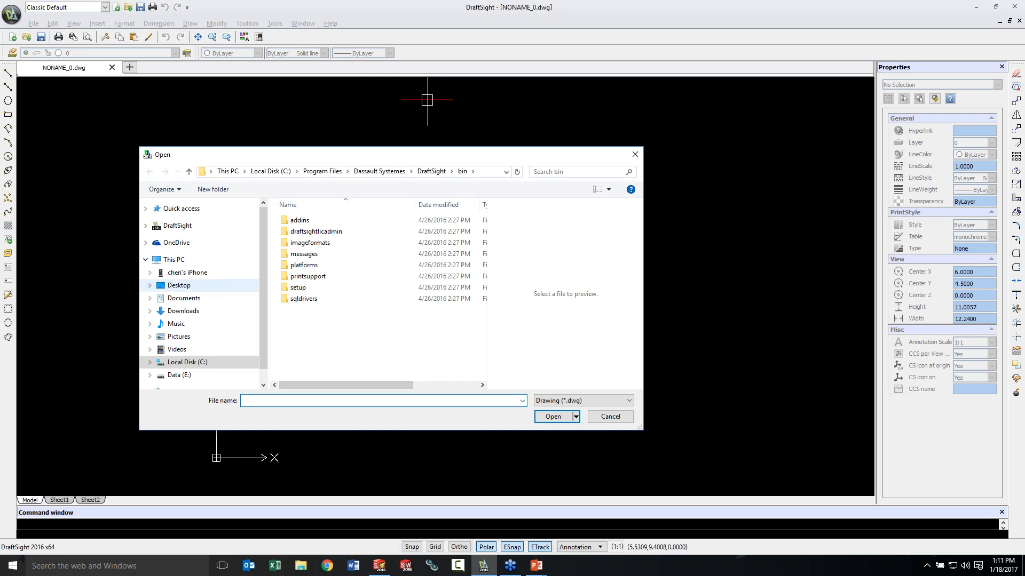
pyautogui.click(188, 286)
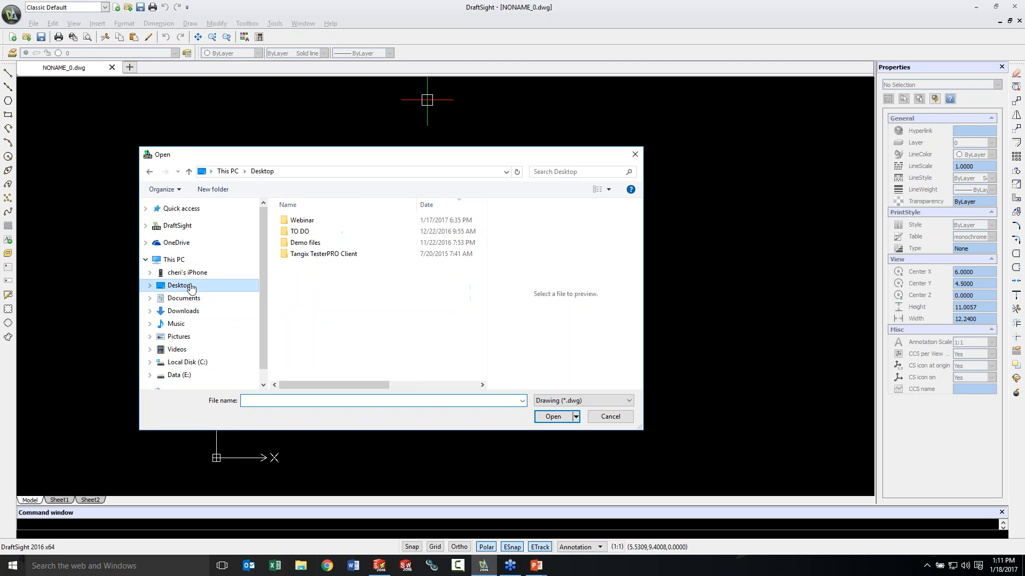
pyautogui.doubleClick(317, 220)
pyautogui.doubleClick(300, 221)
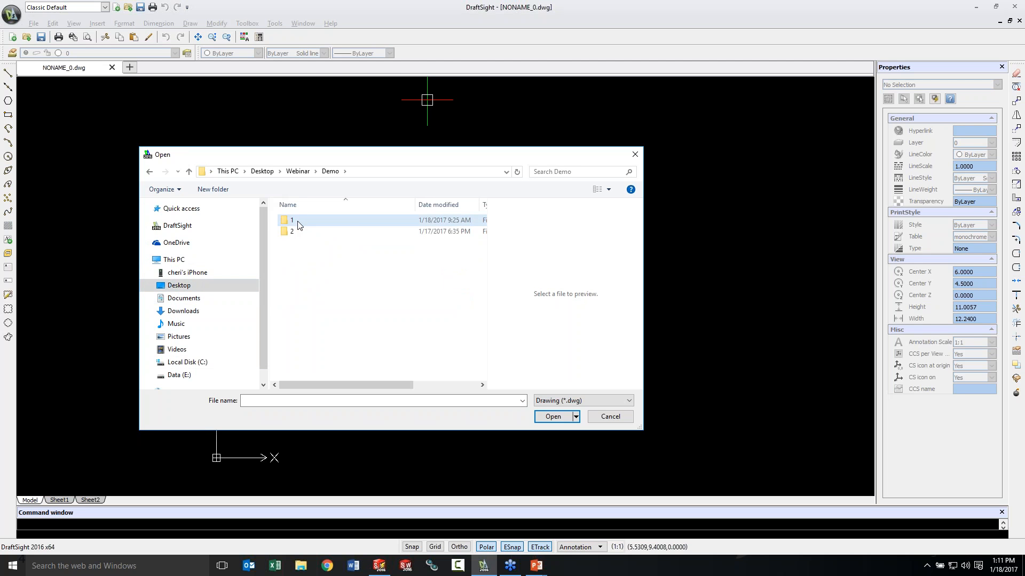
pyautogui.doubleClick(299, 221)
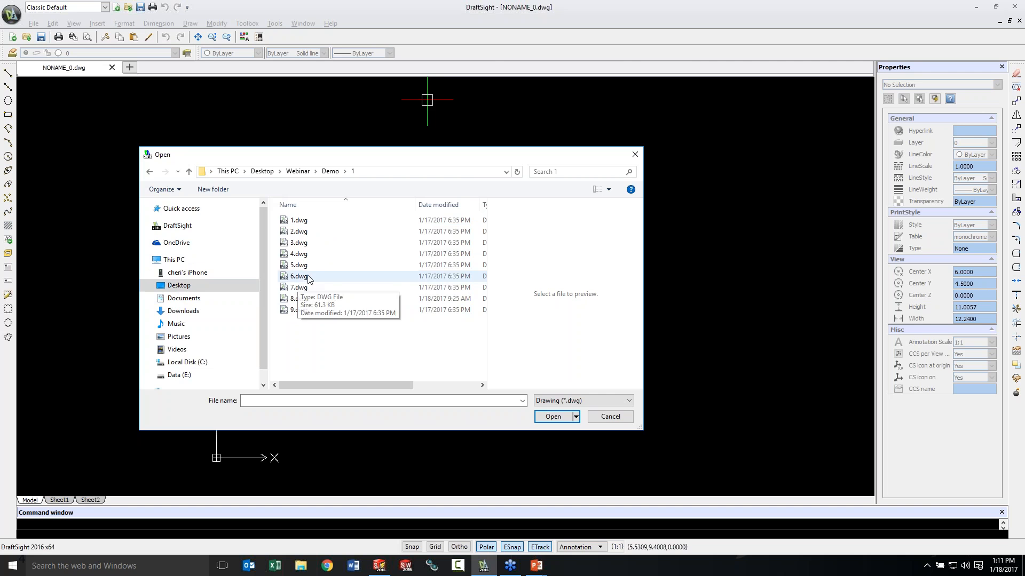
pyautogui.doubleClick(309, 277)
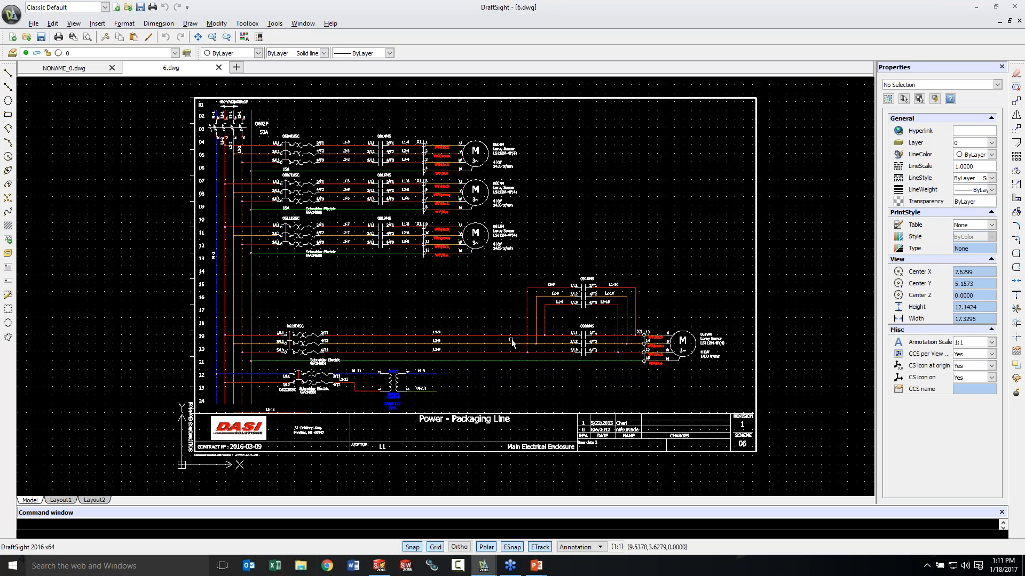
# Change the wire label between contactor 0818MS terminal 2/T1 and X1 terminal 9 to L1-12.
pyautogui.scroll(2, 485, 318)
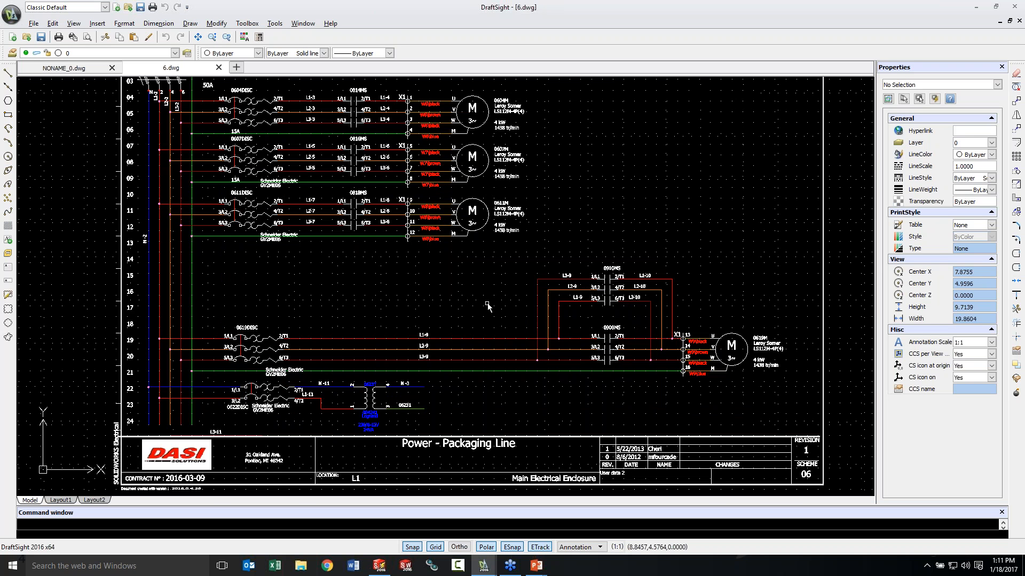
pyautogui.moveTo(376, 276); pyautogui.dragTo(432, 404, button='middle')
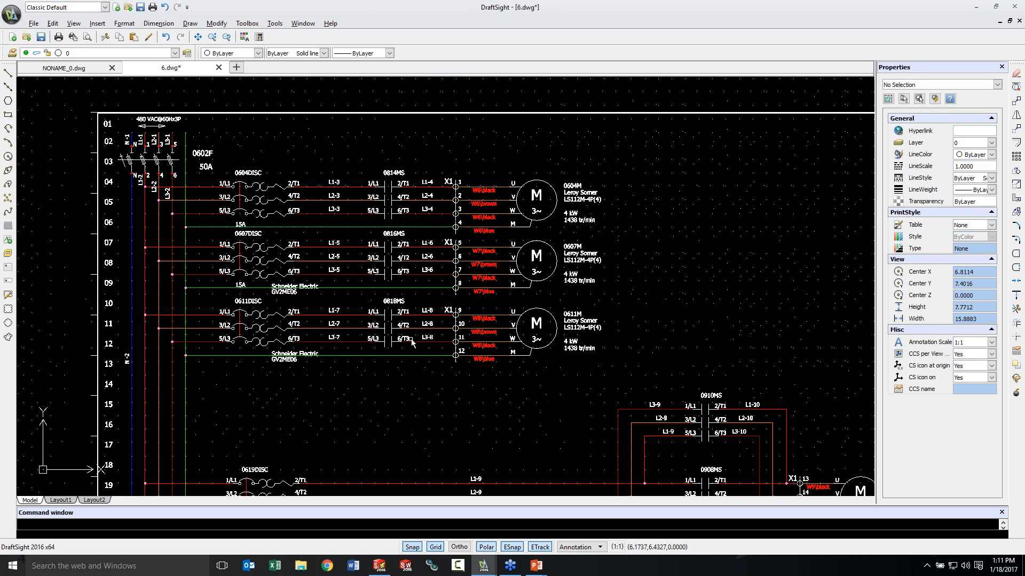
pyautogui.scroll(2, 419, 361)
pyautogui.scroll(5, 411, 362)
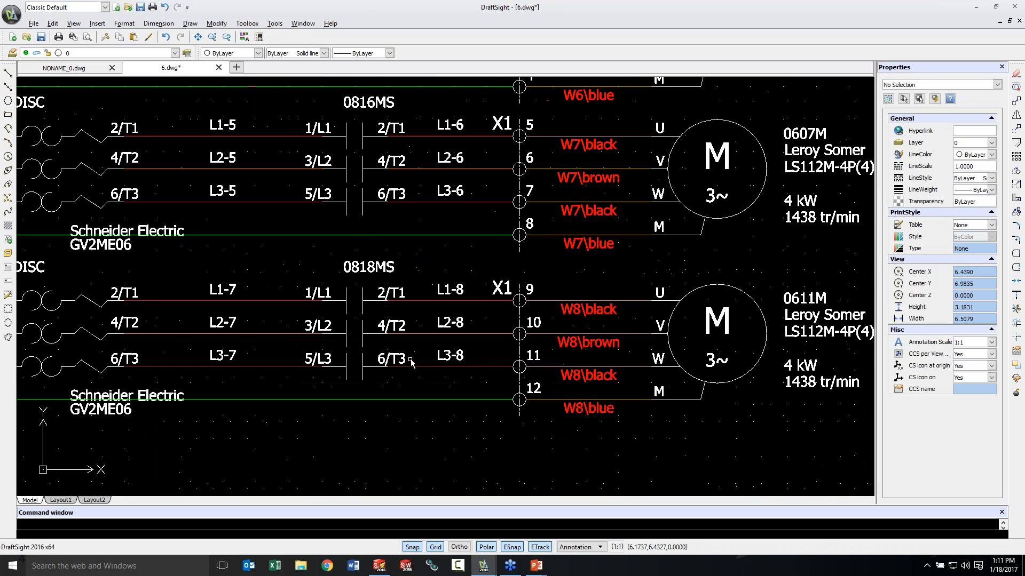
pyautogui.click(447, 291)
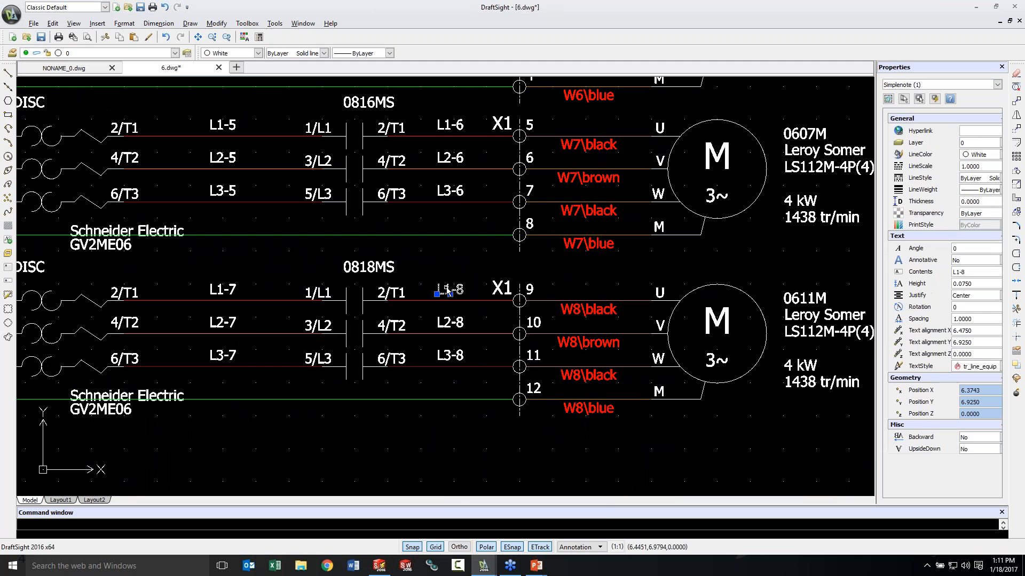
pyautogui.rightClick(446, 288)
pyautogui.click(473, 520)
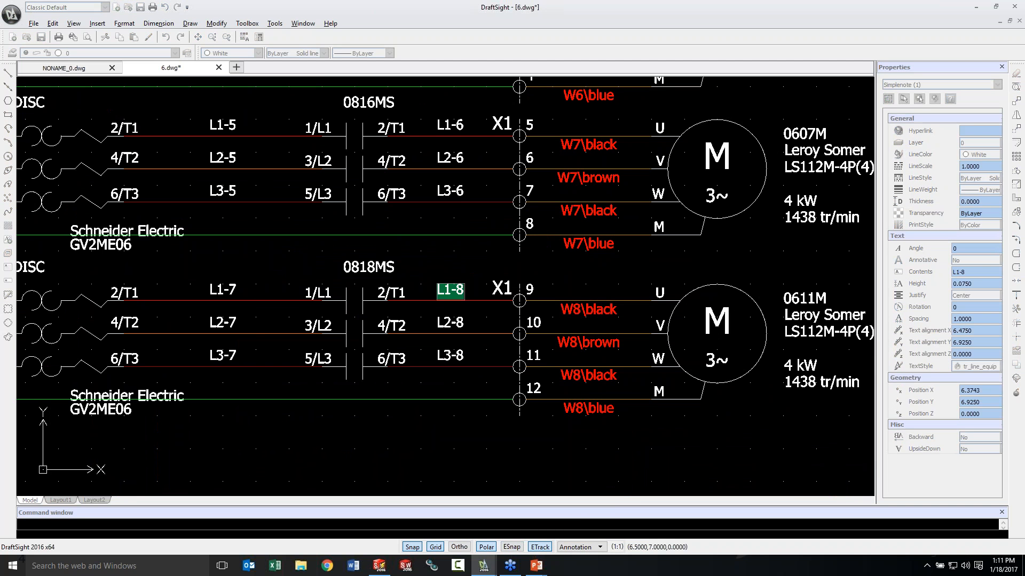
pyautogui.write('L1-12')
pyautogui.press('Return')
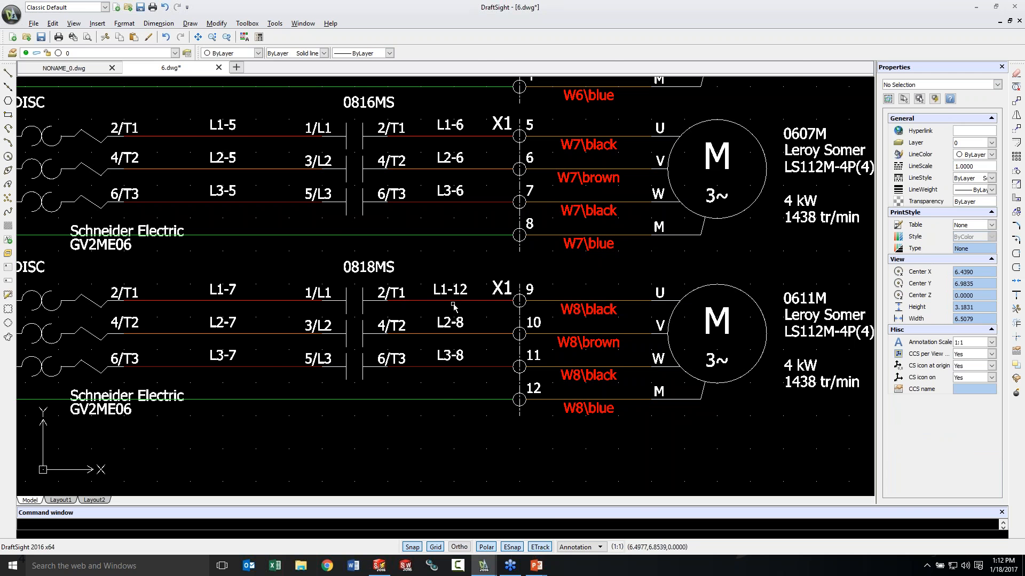
# Change the wire label at terminal 3 of transformer 0623T to 06020.
pyautogui.scroll(2, 459, 385)
pyautogui.scroll(-4, 459, 385)
pyautogui.scroll(-4, 469, 422)
pyautogui.scroll(3, 491, 336)
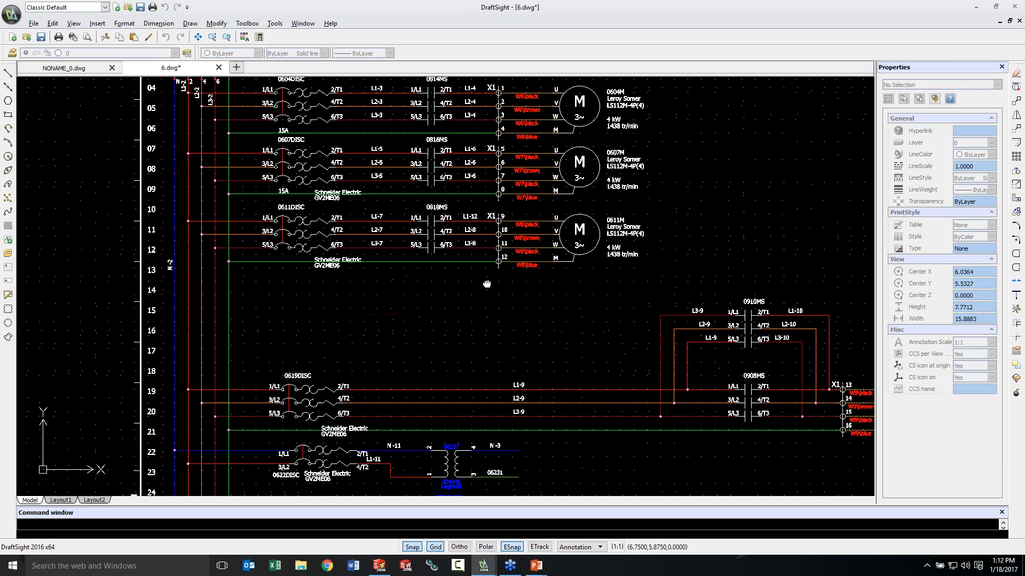
pyautogui.moveTo(546, 376)
pyautogui.mouseDown(button='middle')
pyautogui.moveTo(539, 341)
pyautogui.moveTo(456, 372)
pyautogui.mouseUp(button='middle')
pyautogui.scroll(1, 412, 400)
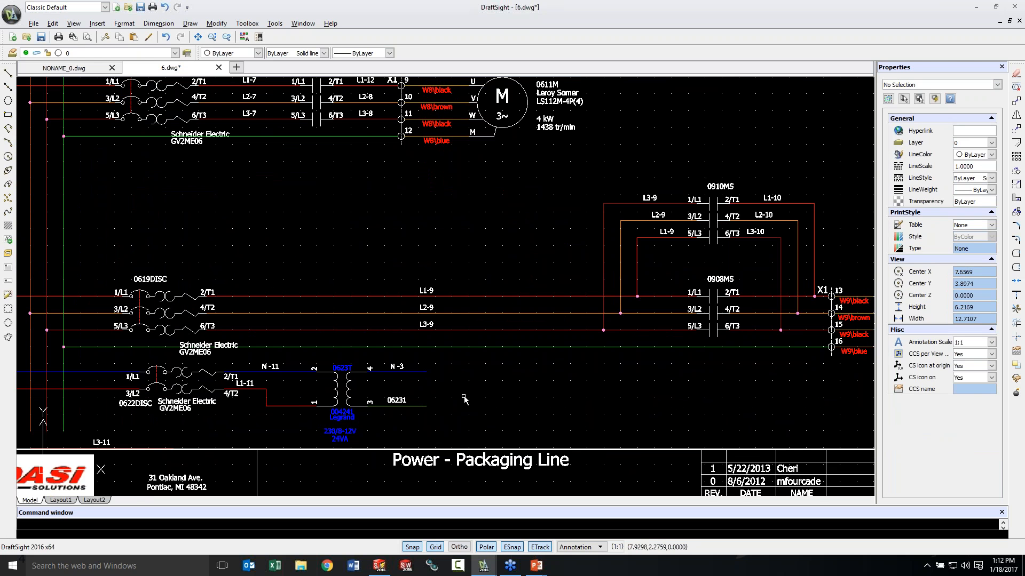
pyautogui.scroll(1, 414, 400)
pyautogui.scroll(1, 414, 401)
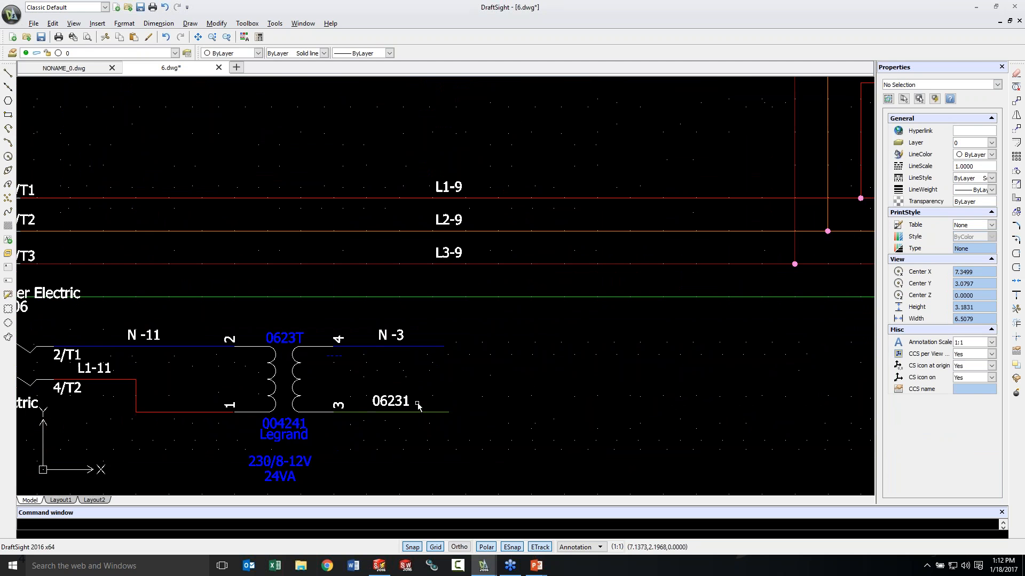
pyautogui.scroll(1, 418, 406)
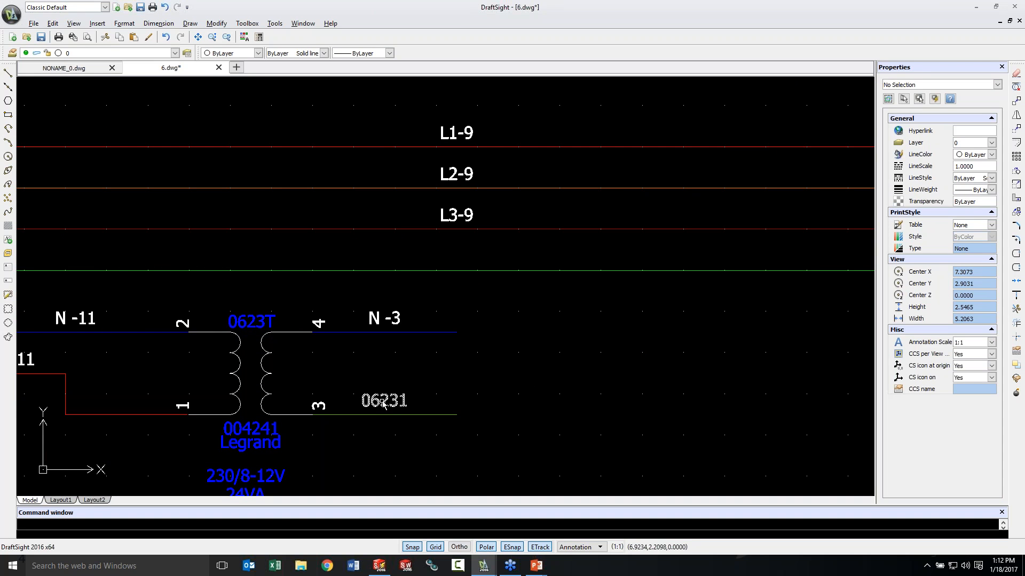
pyautogui.click(376, 409)
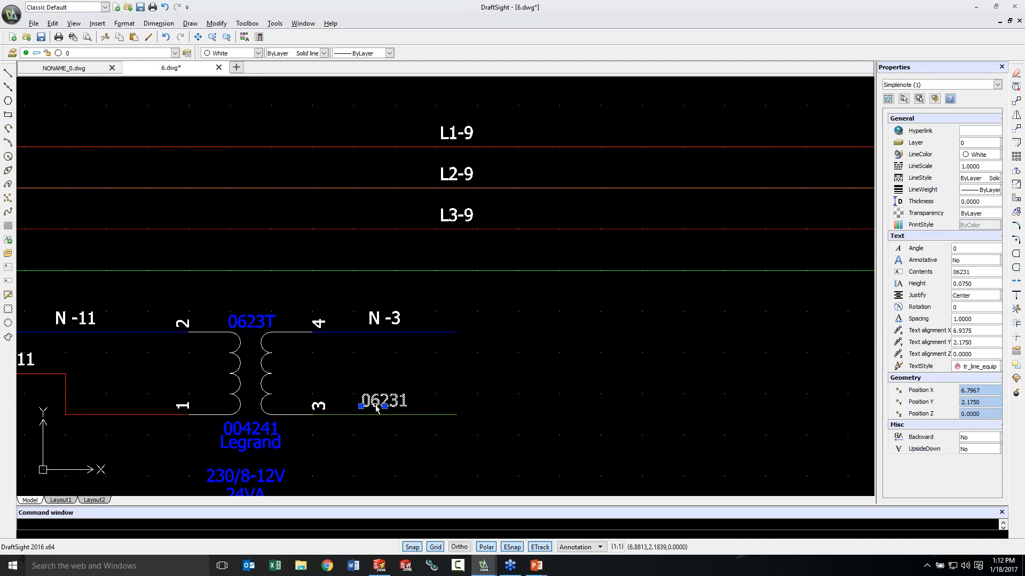
pyautogui.rightClick(377, 409)
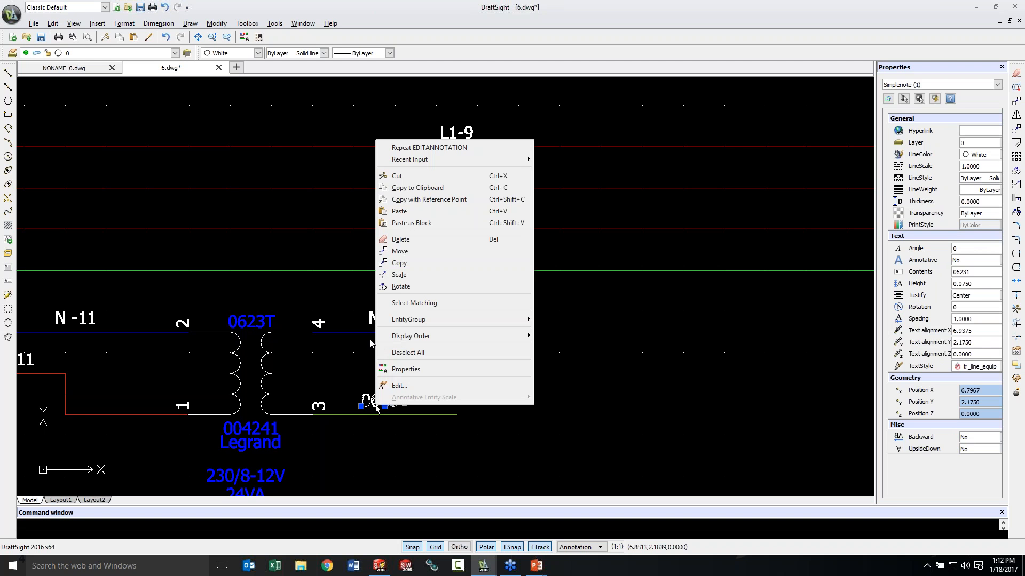
pyautogui.doubleClick(375, 395)
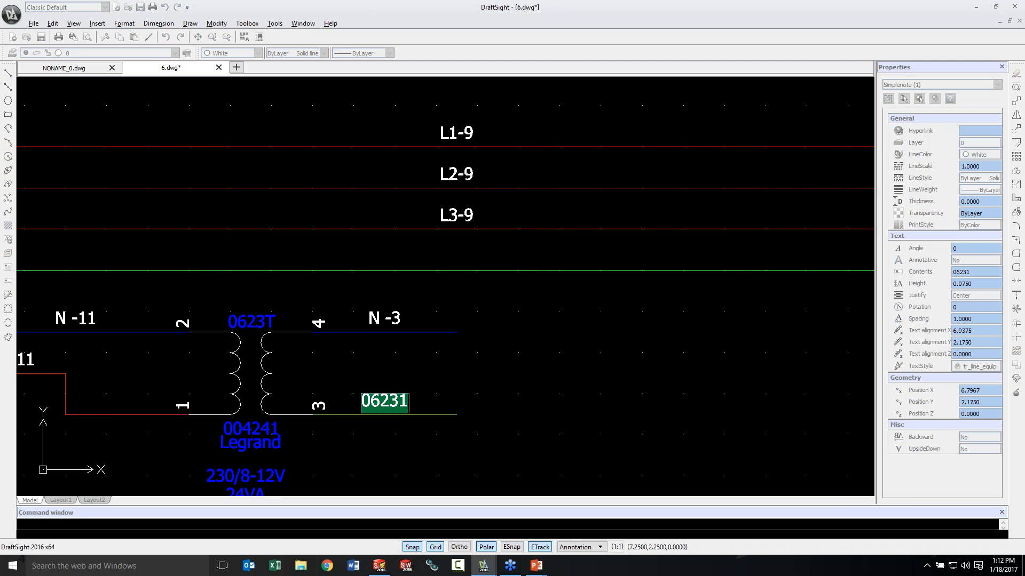
pyautogui.write('06')
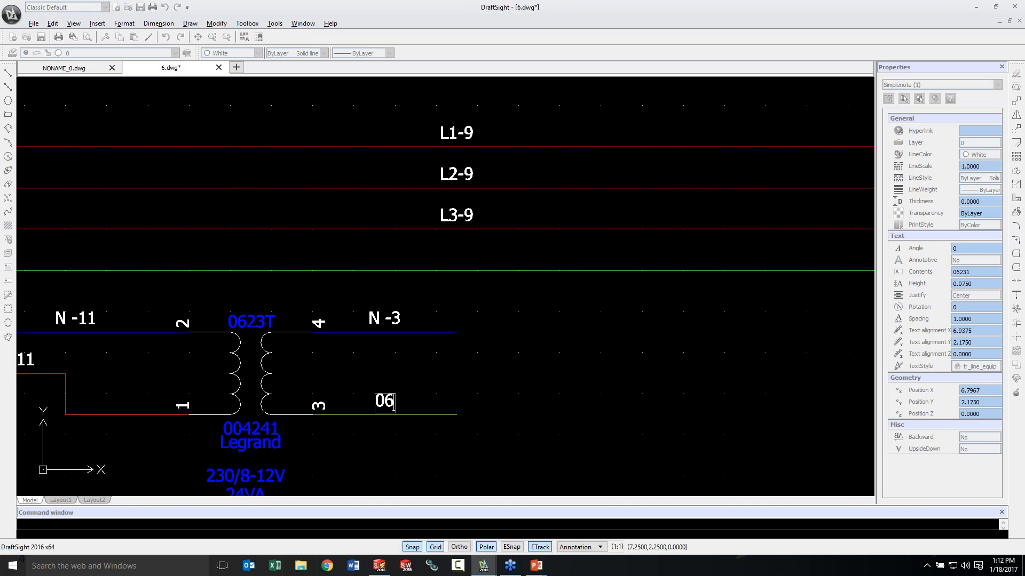
pyautogui.write('020')
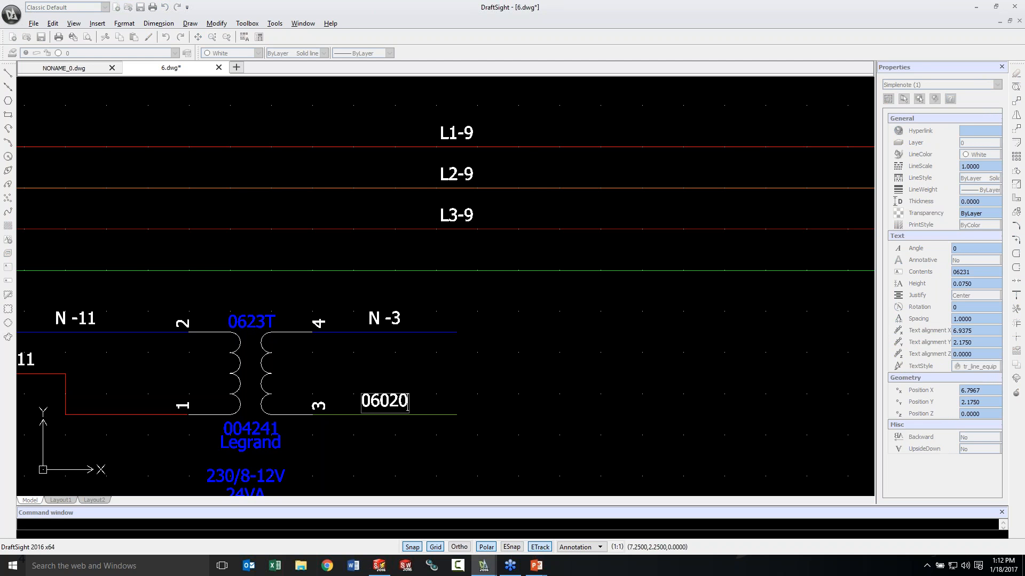
pyautogui.click(435, 394)
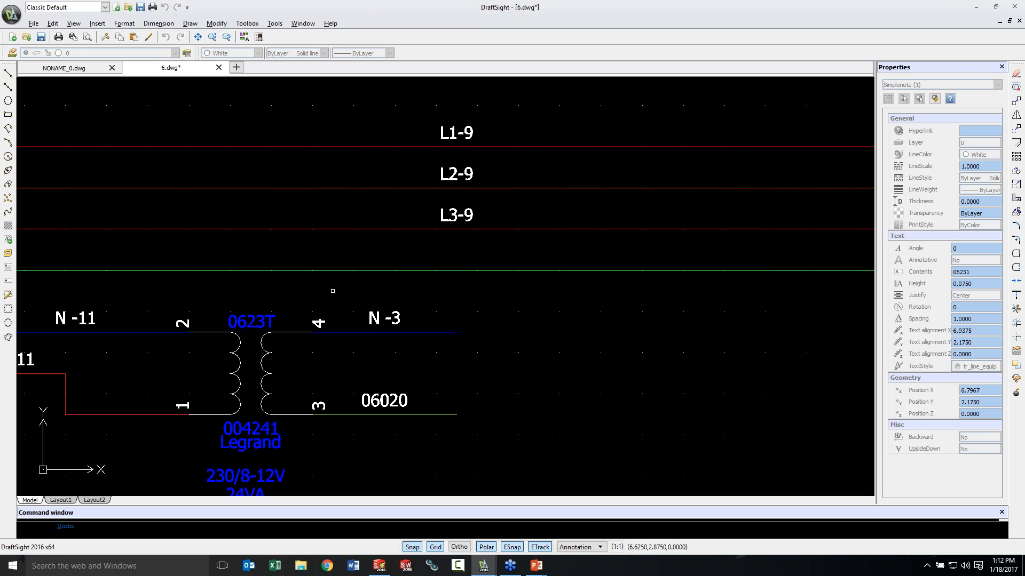
# Open the drawing 7.dwg from the same Demo\1 folder, keeping 6.dwg open.
pyautogui.scroll(1, 434, 396)
pyautogui.scroll(-2, 434, 396)
pyautogui.scroll(-2, 433, 396)
pyautogui.scroll(-1, 431, 400)
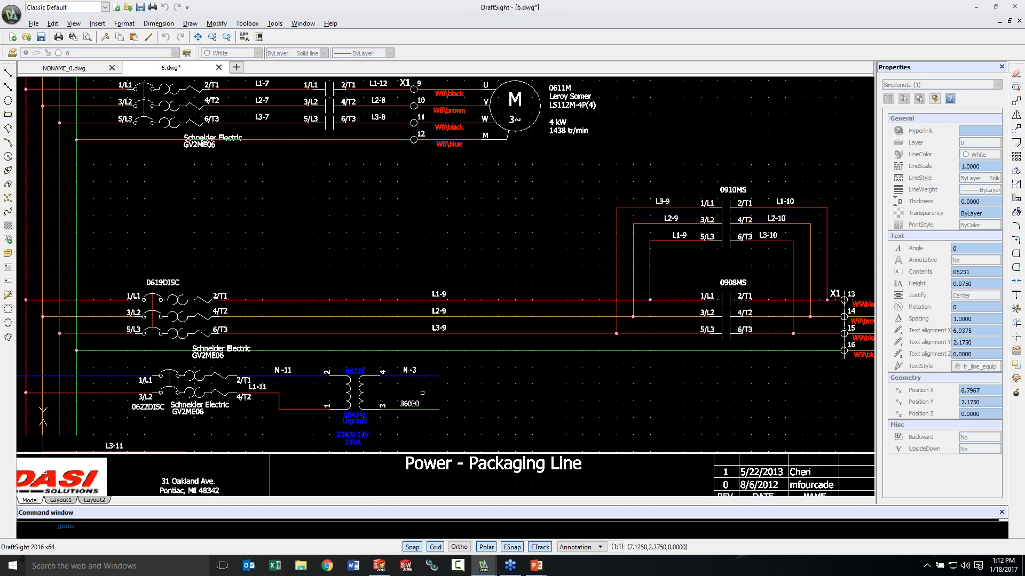
pyautogui.click(34, 25)
pyautogui.click(49, 49)
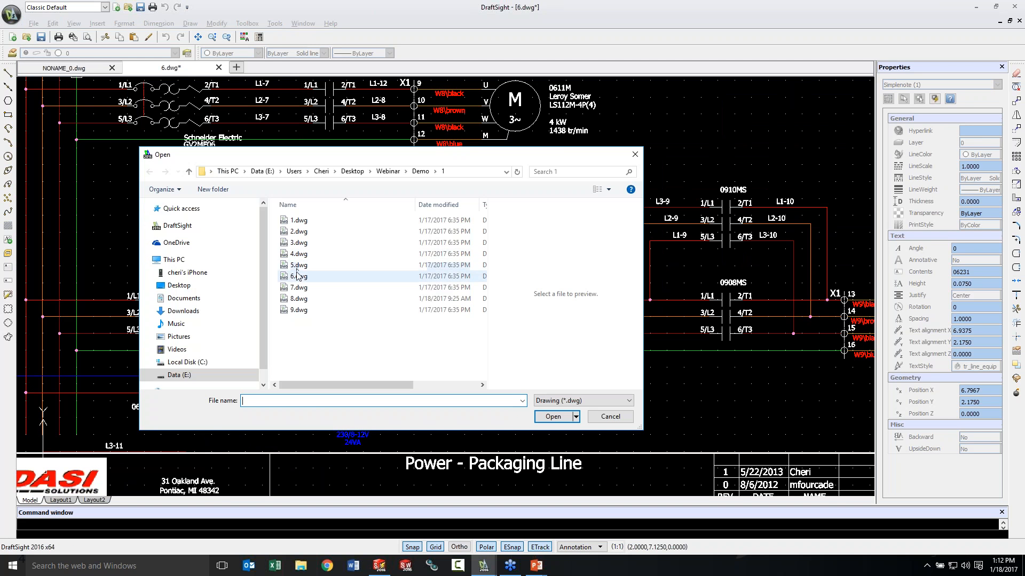
pyautogui.click(321, 288)
pyautogui.click(553, 417)
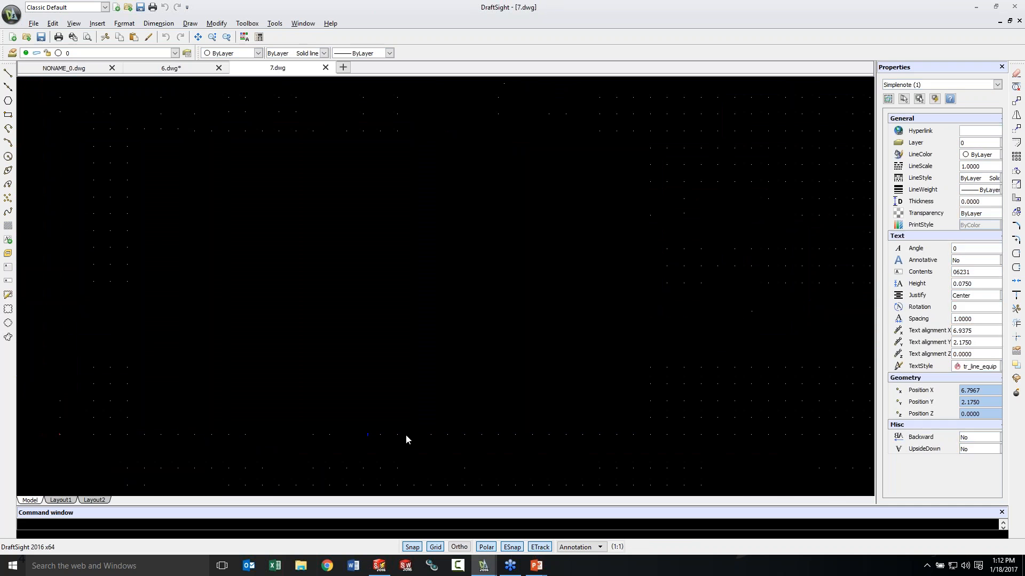
# Change the rotated wire label near the upper end of the right-hand vertical green wire to 06020.
pyautogui.scroll(5, 586, 152)
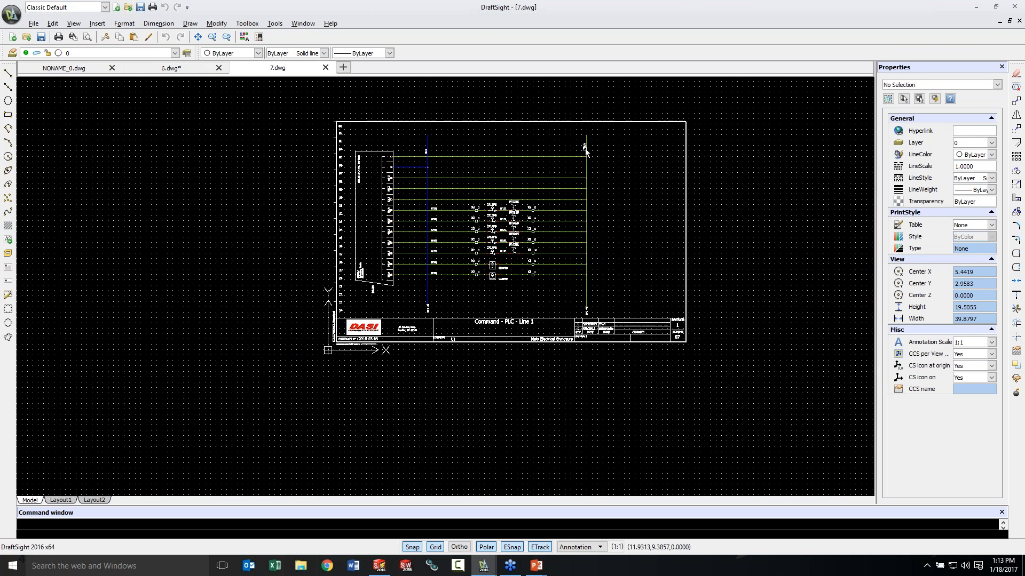
pyautogui.scroll(2, 585, 152)
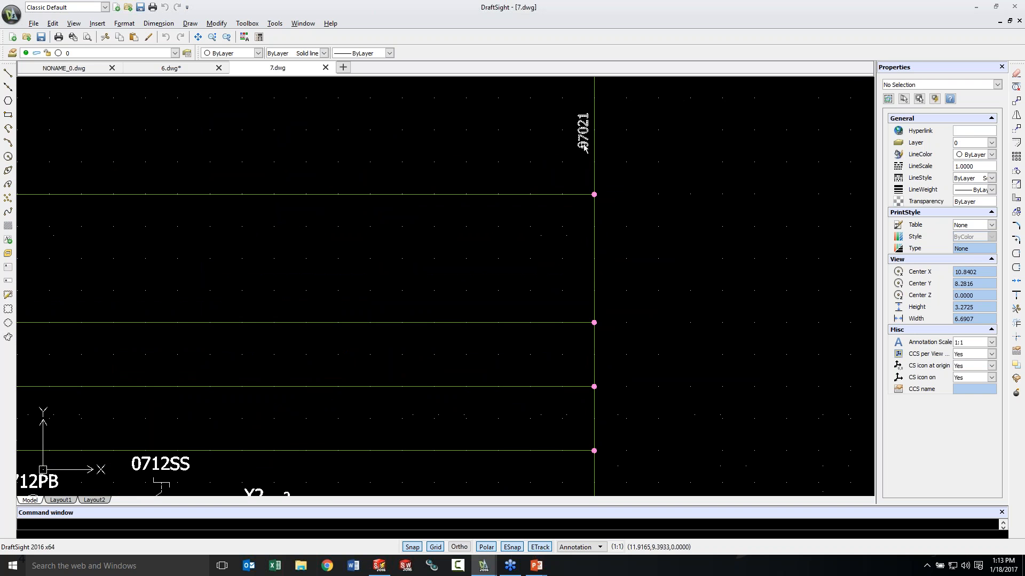
pyautogui.click(588, 147)
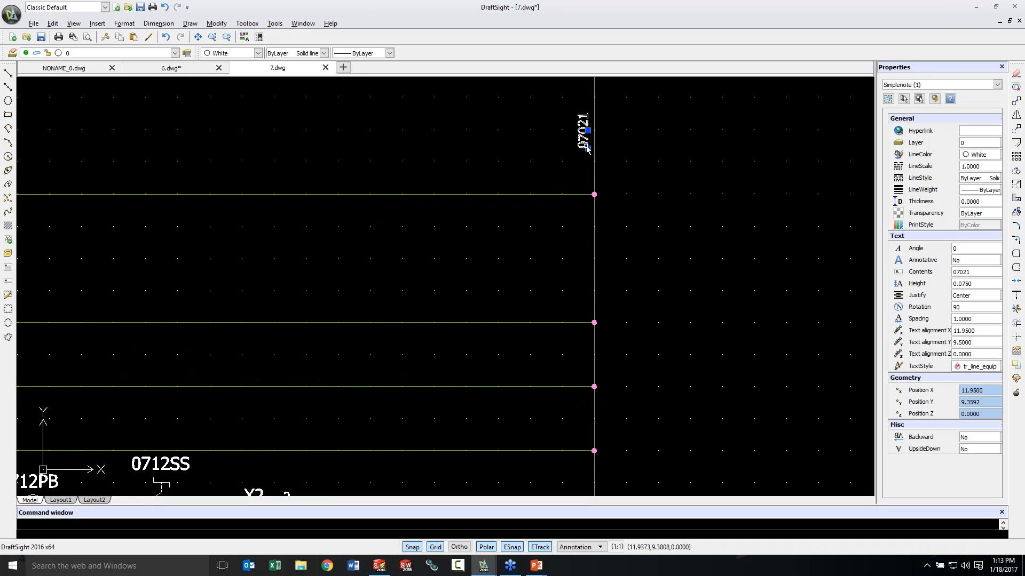
pyautogui.rightClick(587, 146)
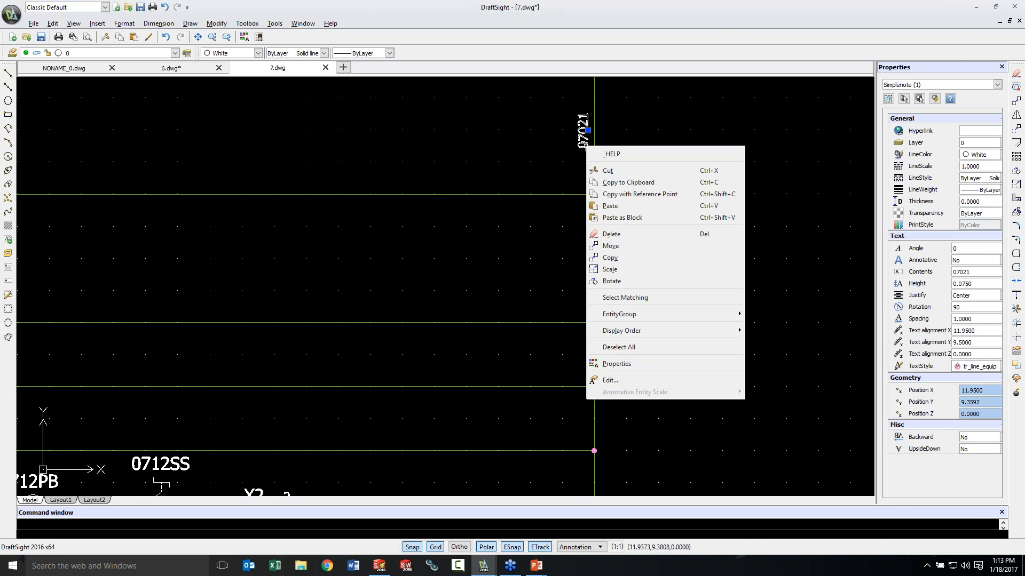
pyautogui.doubleClick(584, 136)
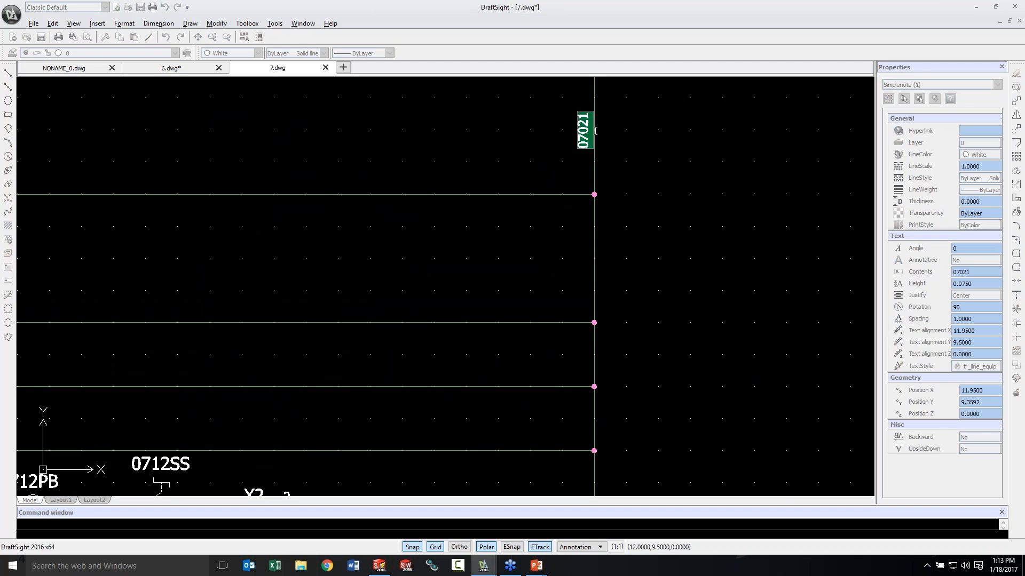
pyautogui.write('06020')
pyautogui.click(610, 147)
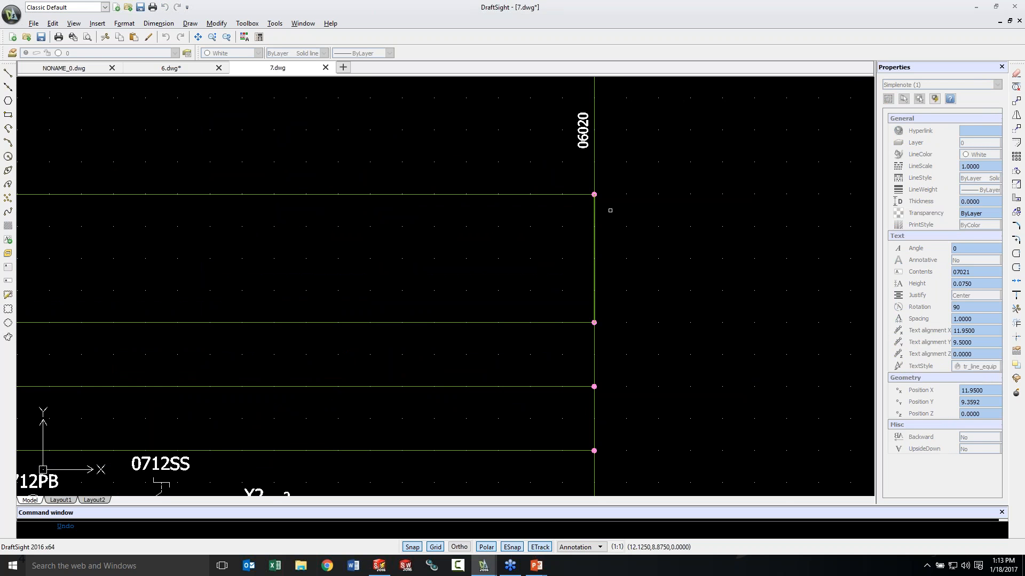
# Follow the vertical wire down to its 08-2 cross-reference and open the drawing 8.dwg from the Demo\1 folder.
pyautogui.scroll(2, 434, 326)
pyautogui.scroll(-4, 446, 323)
pyautogui.moveTo(388, 440)
pyautogui.mouseDown(button='middle')
pyautogui.moveTo(527, 292)
pyautogui.moveTo(550, 245)
pyautogui.mouseUp(button='middle')
pyautogui.moveTo(494, 400)
pyautogui.mouseDown(button='middle')
pyautogui.moveTo(606, 345)
pyautogui.moveTo(633, 275)
pyautogui.mouseUp(button='middle')
pyautogui.moveTo(778, 437); pyautogui.dragTo(625, 335, button='middle')
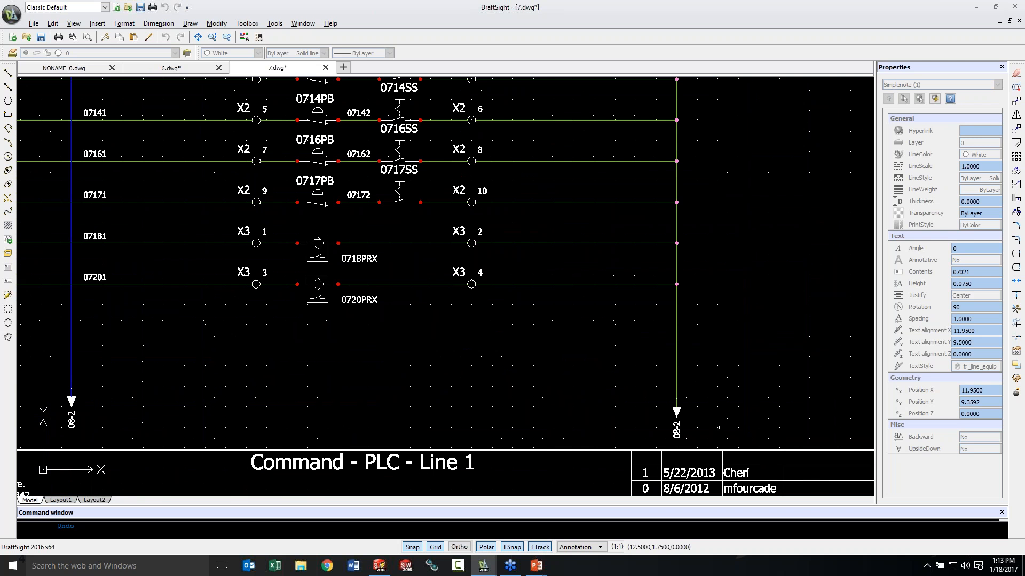
pyautogui.click(33, 24)
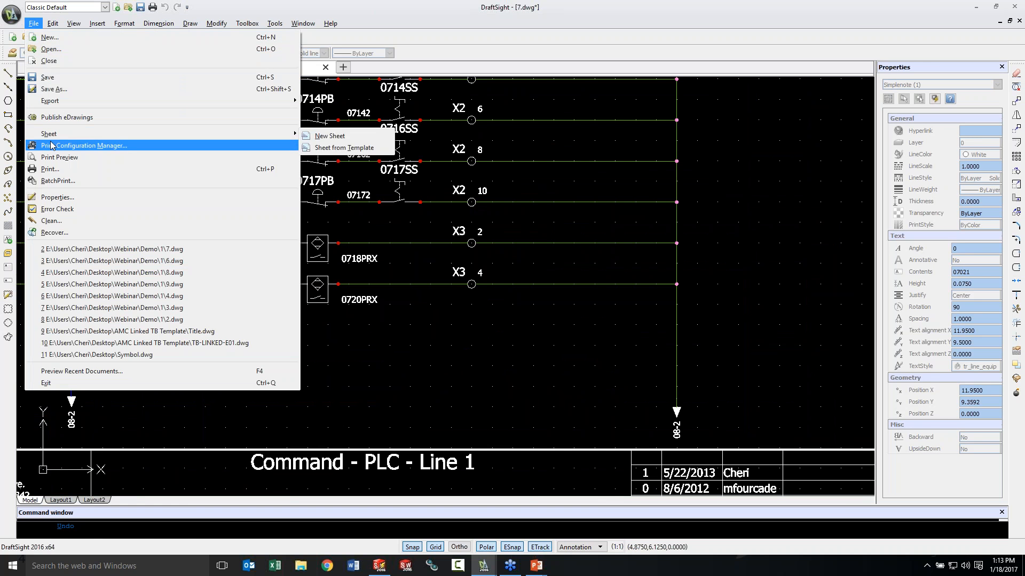
pyautogui.click(92, 51)
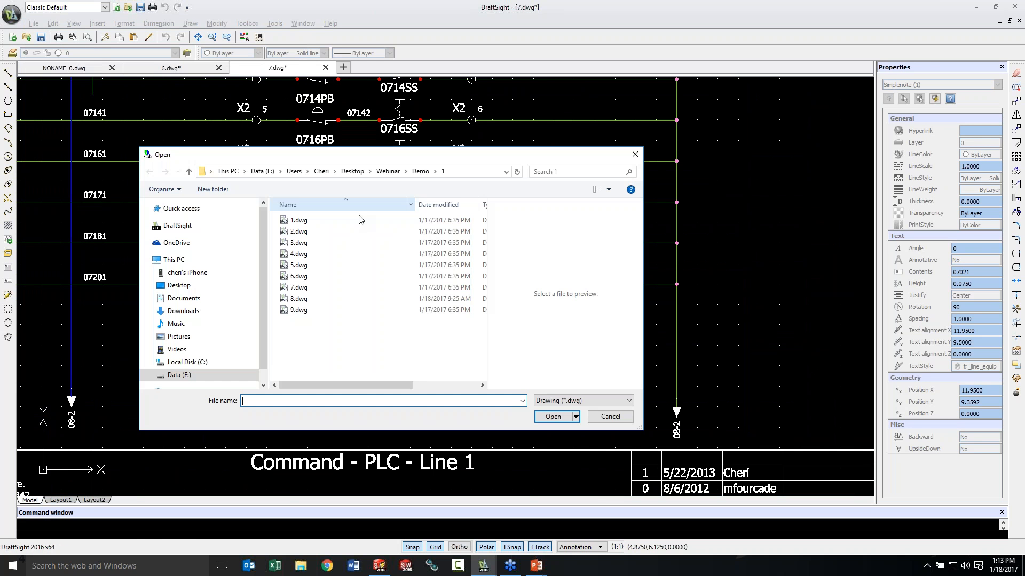
pyautogui.doubleClick(313, 298)
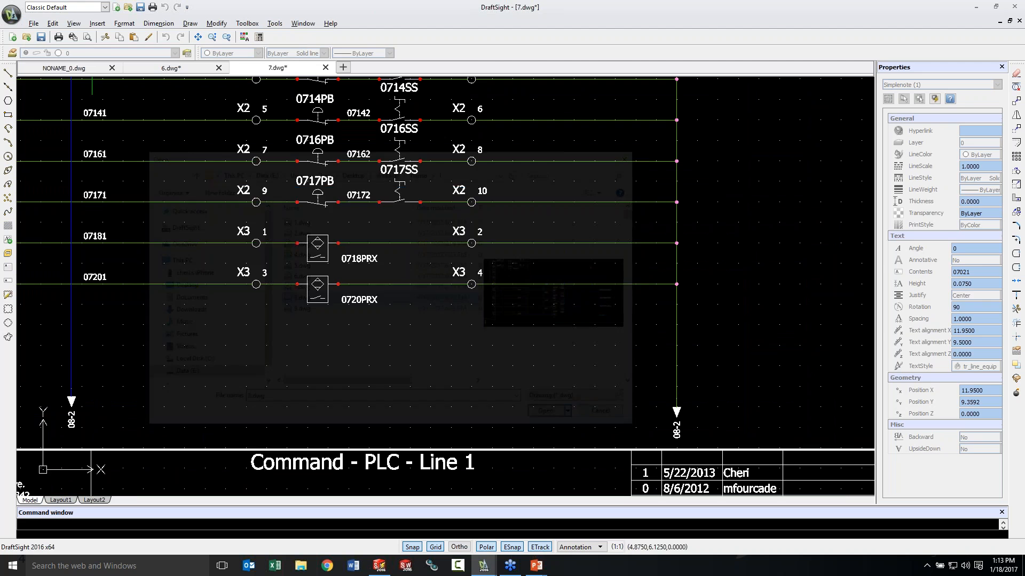
pyautogui.scroll(1, 680, 144)
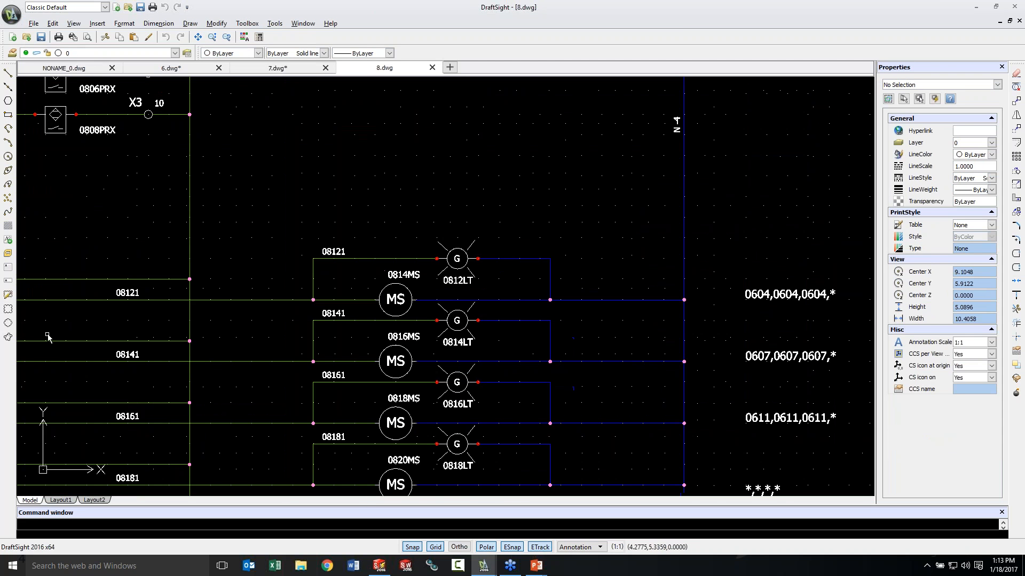
# Change the rotated wire label below the 07-24 cross-reference on the vertical green wire to 060201.
pyautogui.moveTo(239, 213); pyautogui.dragTo(292, 380, button='middle')
pyautogui.moveTo(338, 199); pyautogui.dragTo(331, 325, button='middle')
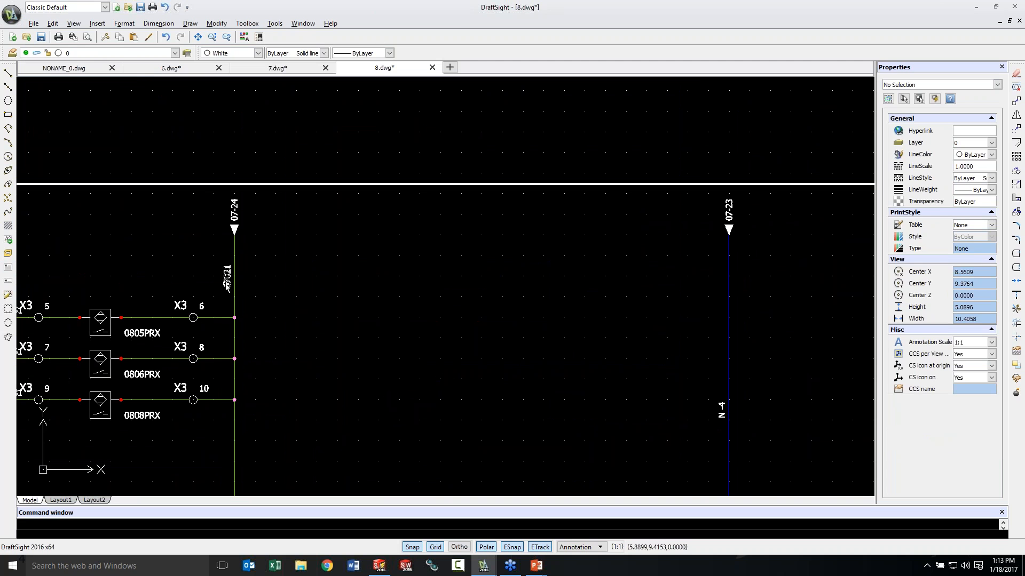
pyautogui.doubleClick(235, 277)
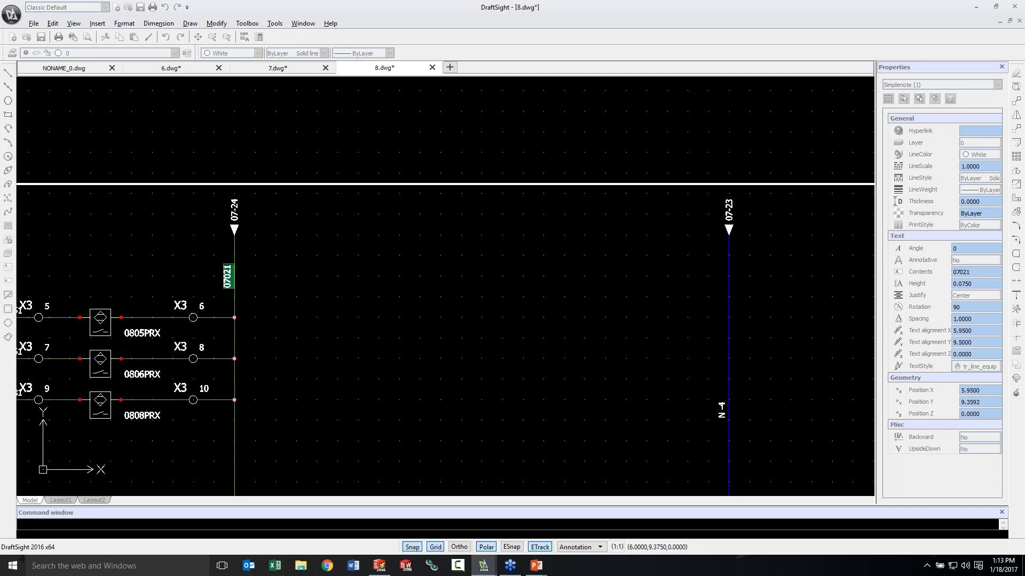
pyautogui.click(219, 274)
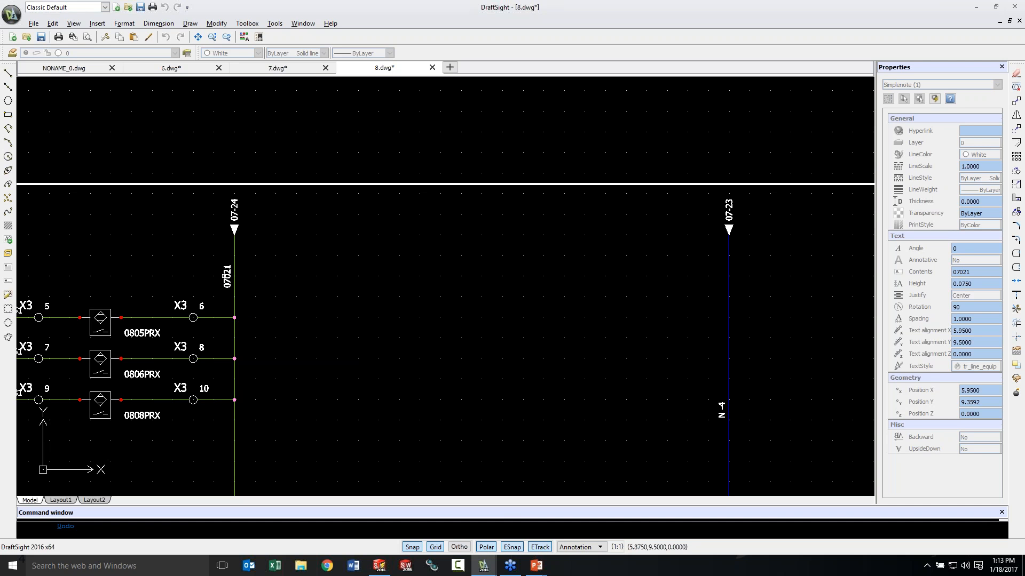
pyautogui.doubleClick(223, 275)
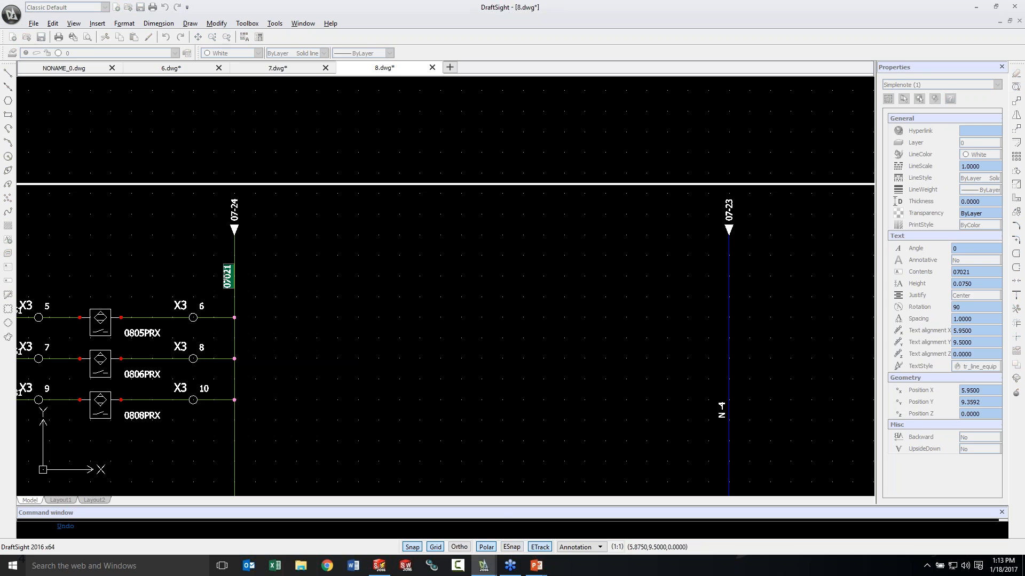
pyautogui.rightClick(221, 277)
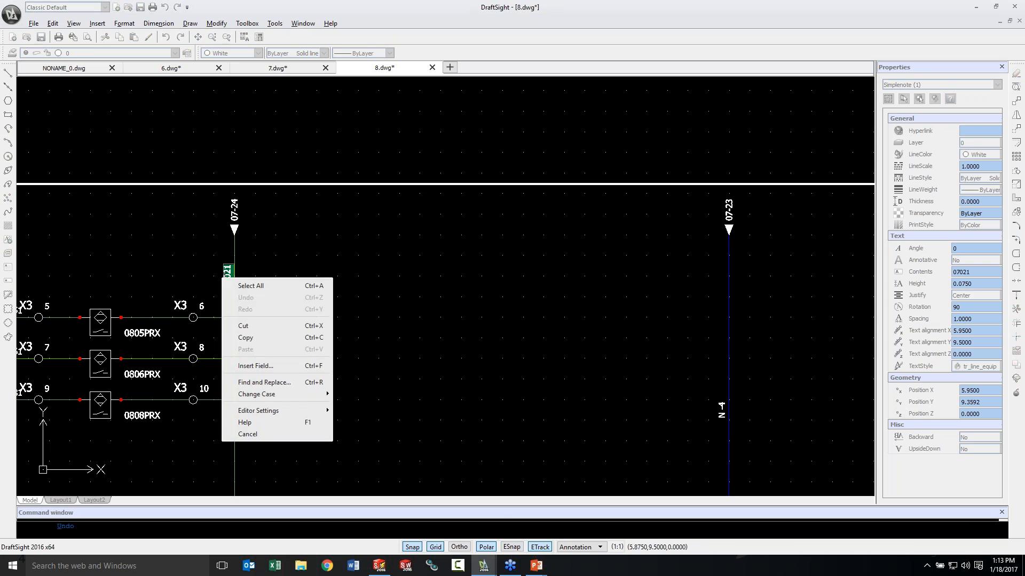
pyautogui.click(227, 273)
pyautogui.press('BackSpace')
pyautogui.press('BackSpace')
pyautogui.press('BackSpace')
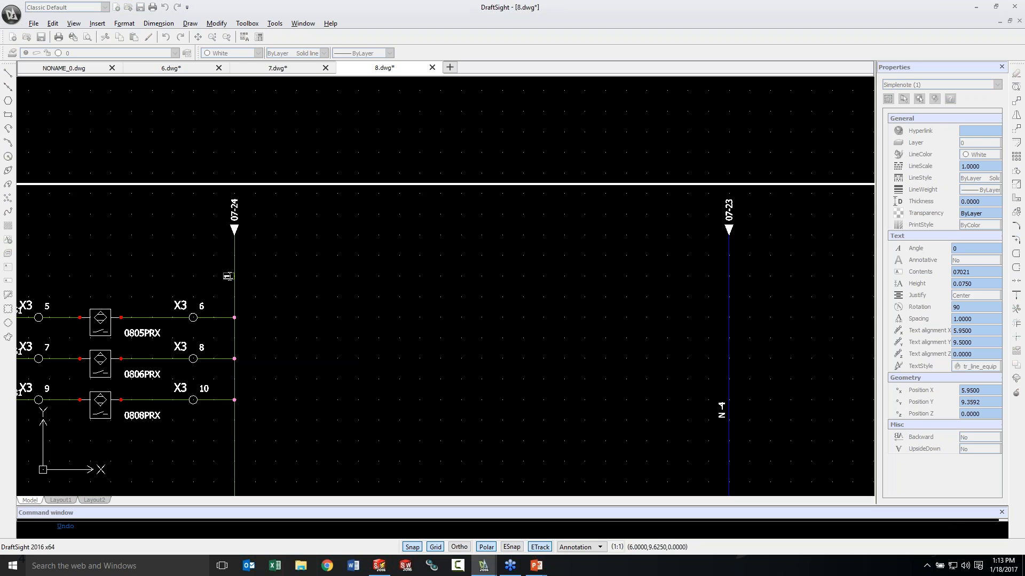
pyautogui.write('60201')
pyautogui.press('Return')
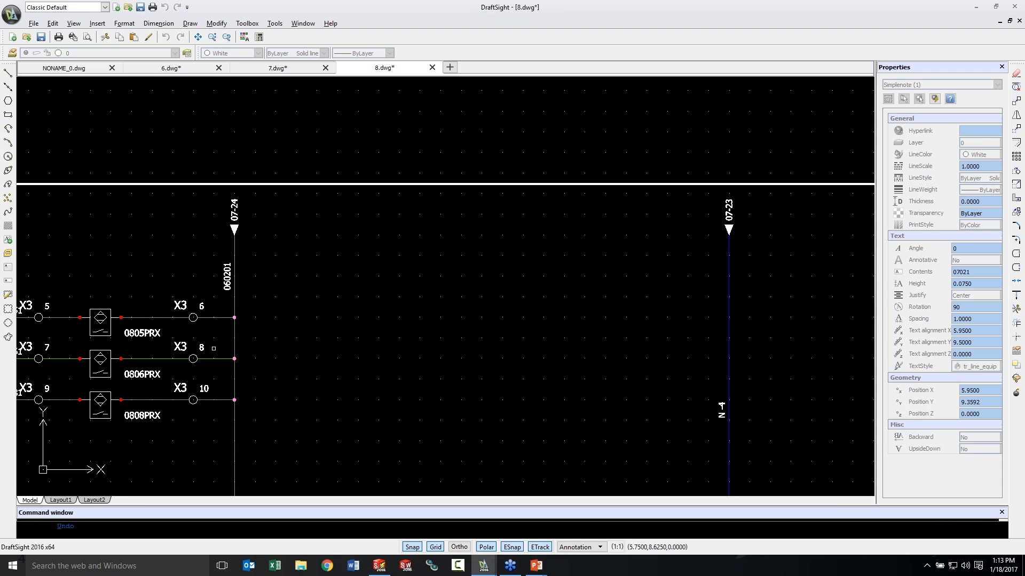
# Correct the rotated wire label below the 07-24 cross-reference to read 06020.
pyautogui.scroll(3, 234, 287)
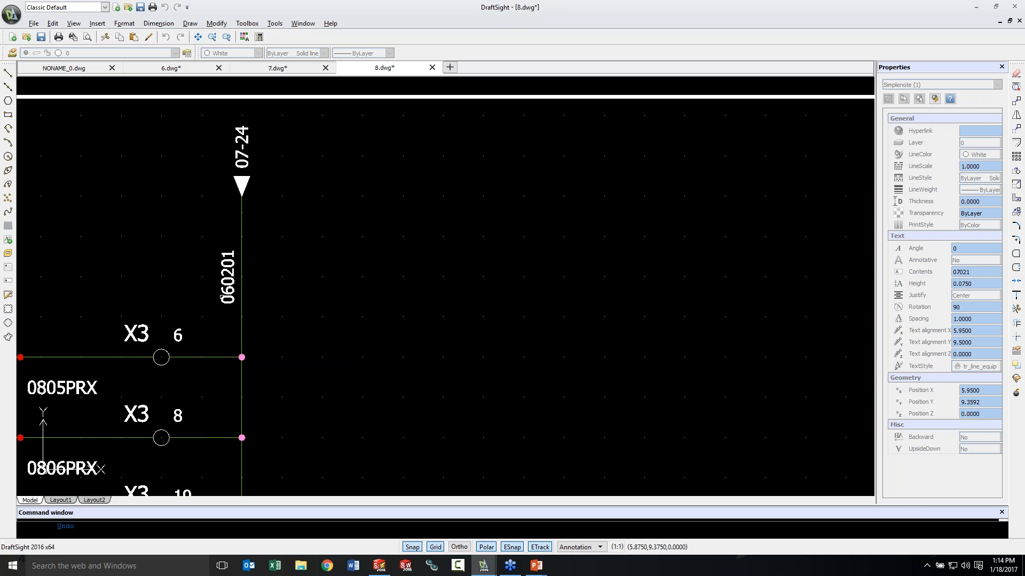
pyautogui.doubleClick(227, 276)
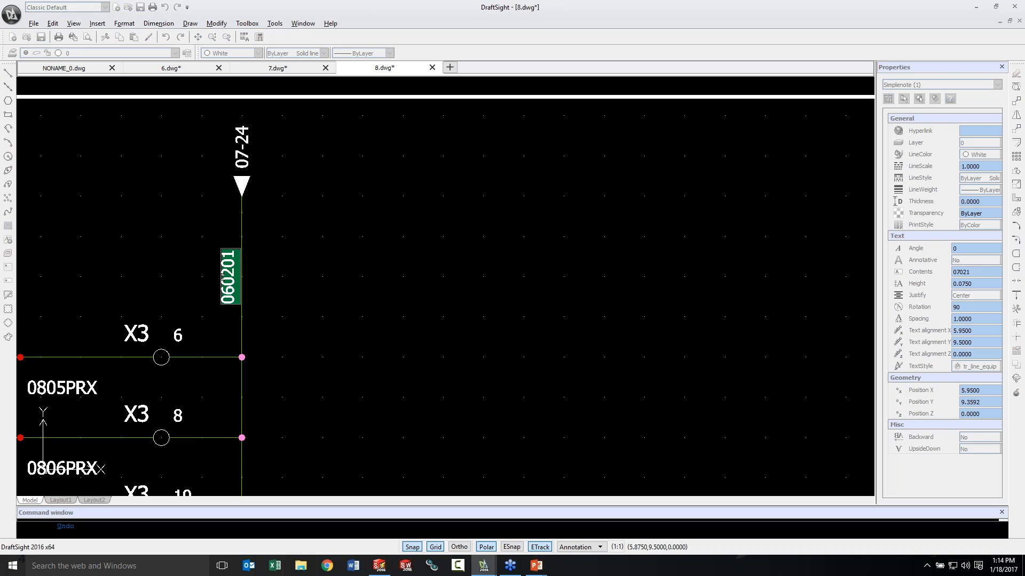
pyautogui.press('BackSpace')
pyautogui.write('06020')
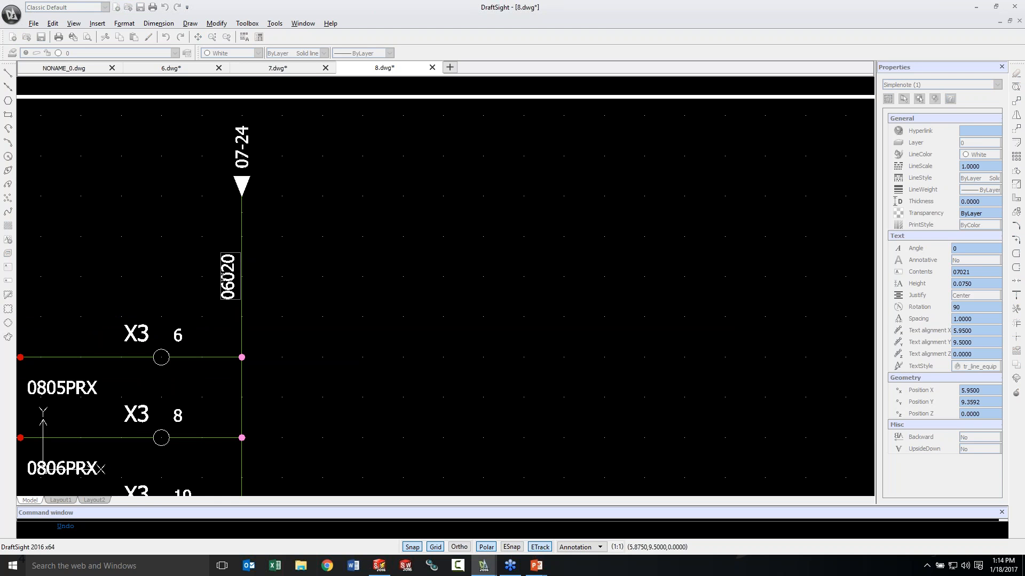
pyautogui.press('Return')
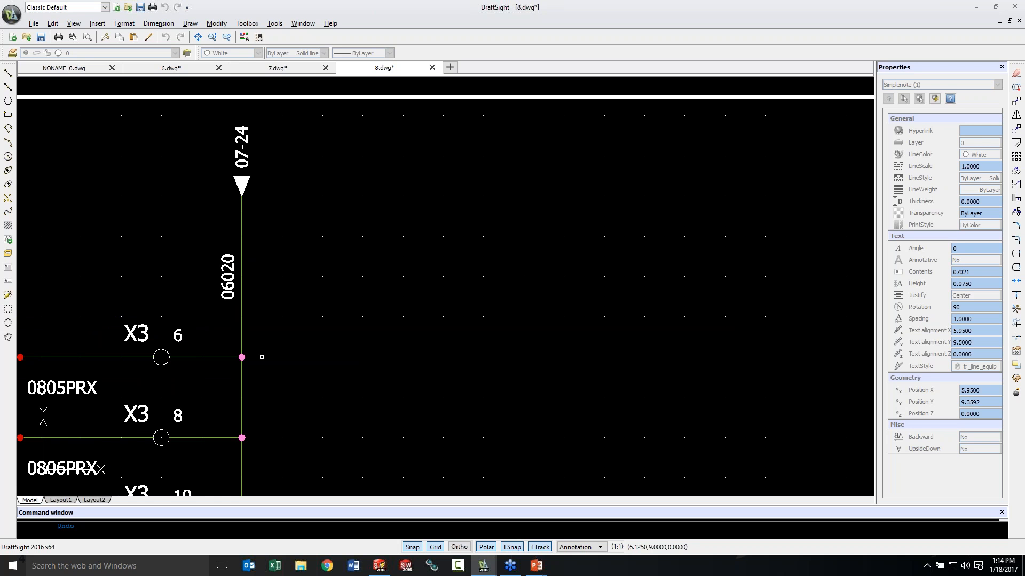
# Follow the vertical green wire down to its 09-2 cross-reference and open the drawing 9.dwg from the Demo\1 folder.
pyautogui.scroll(1, 261, 357)
pyautogui.scroll(-4, 270, 352)
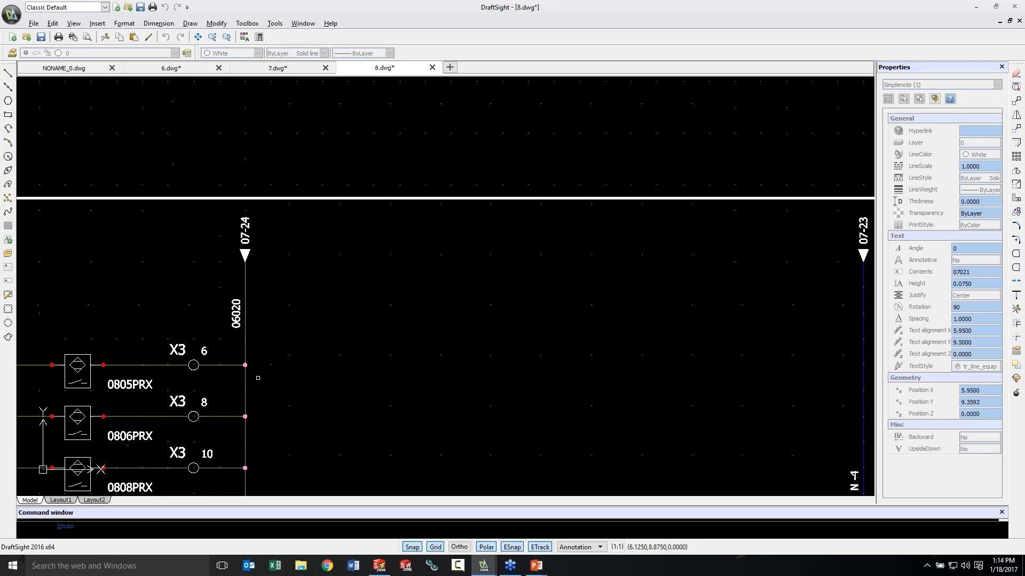
pyautogui.scroll(-3, 268, 402)
pyautogui.moveTo(323, 445)
pyautogui.mouseDown(button='middle')
pyautogui.moveTo(372, 302)
pyautogui.moveTo(345, 410)
pyautogui.moveTo(337, 390)
pyautogui.mouseUp(button='middle')
pyautogui.scroll(-1, 318, 410)
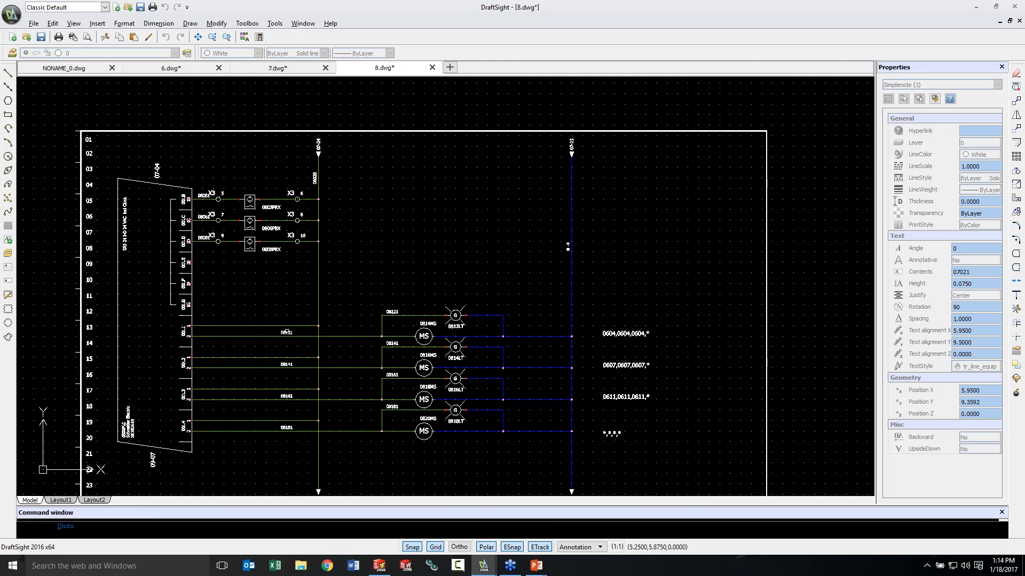
pyautogui.scroll(-2, 318, 410)
pyautogui.scroll(4, 338, 425)
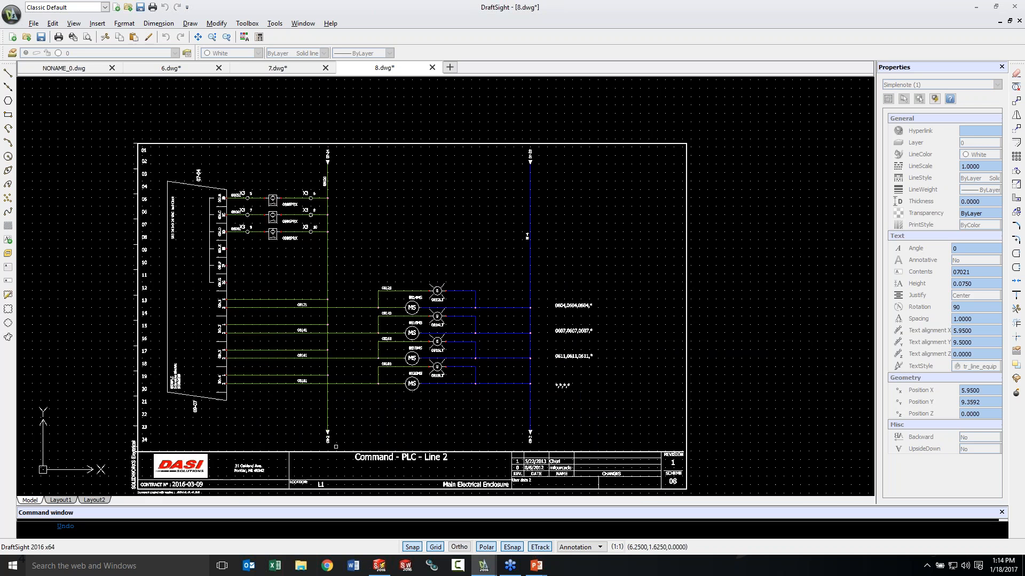
pyautogui.scroll(2, 338, 425)
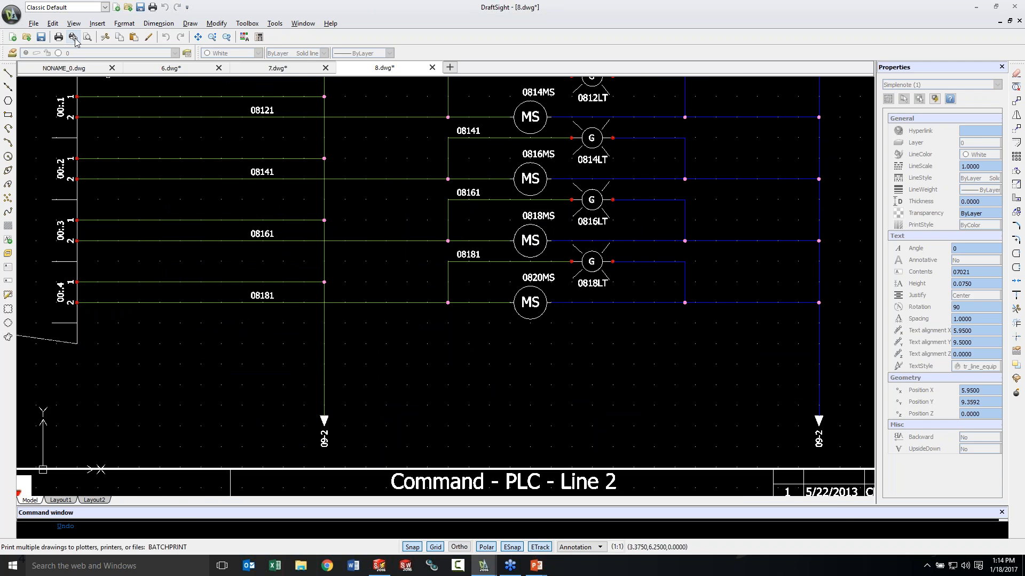
pyautogui.click(33, 23)
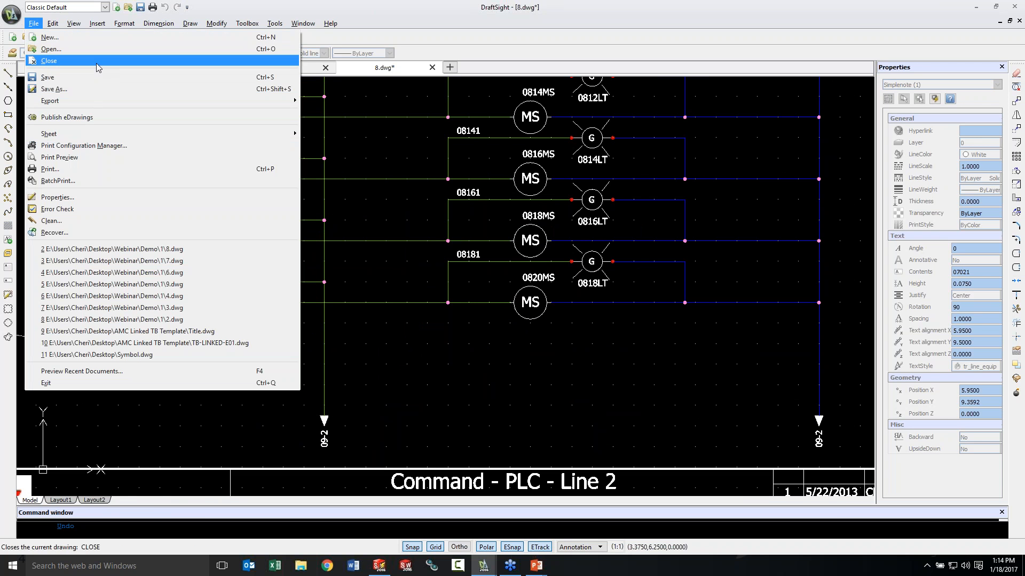
pyautogui.click(100, 48)
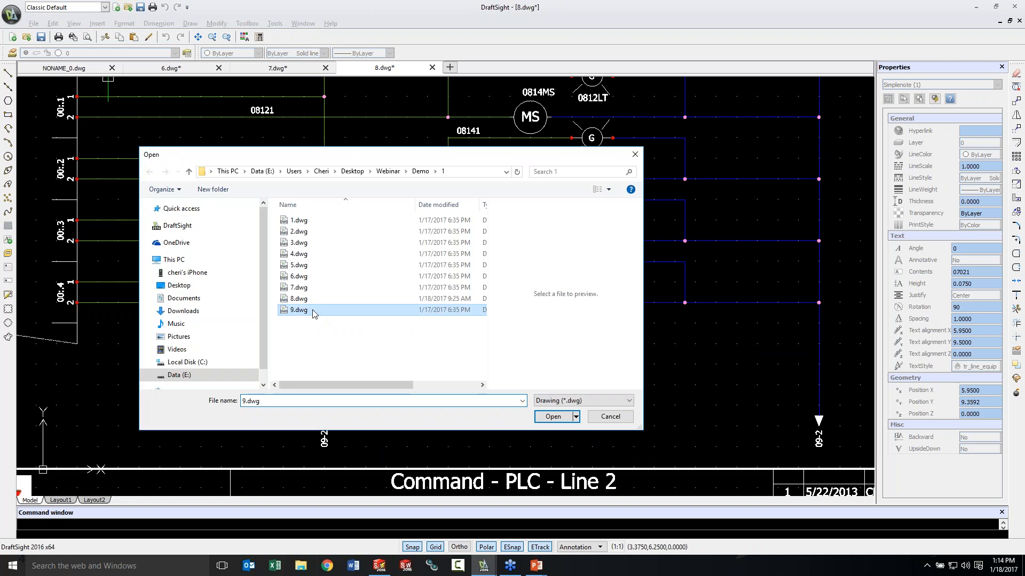
pyautogui.doubleClick(314, 315)
# Change the rotated wire label below the 08-23 cross-reference on the vertical green wire in 9.dwg to 06020.
pyautogui.scroll(4, 358, 194)
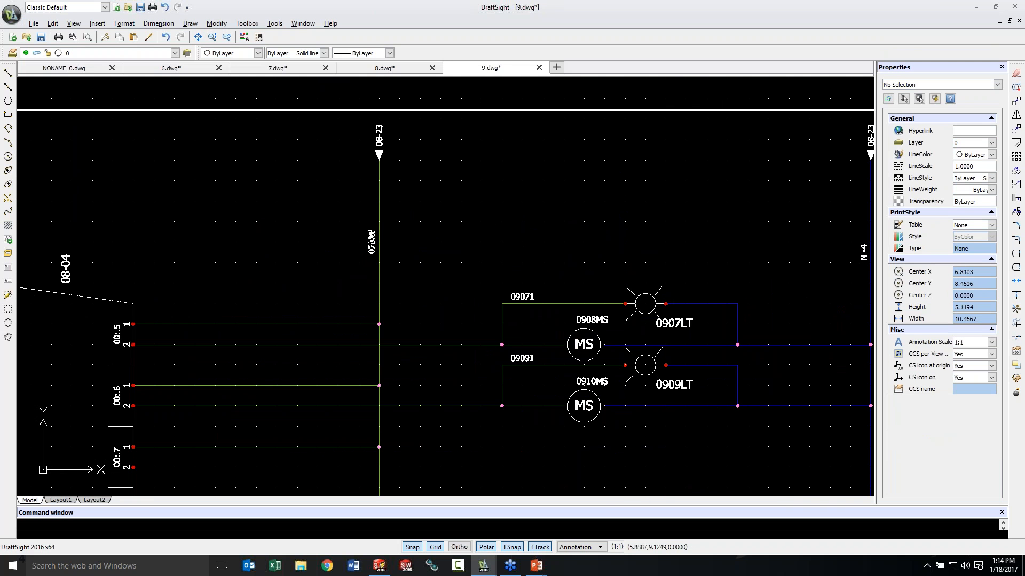
pyautogui.click(373, 235)
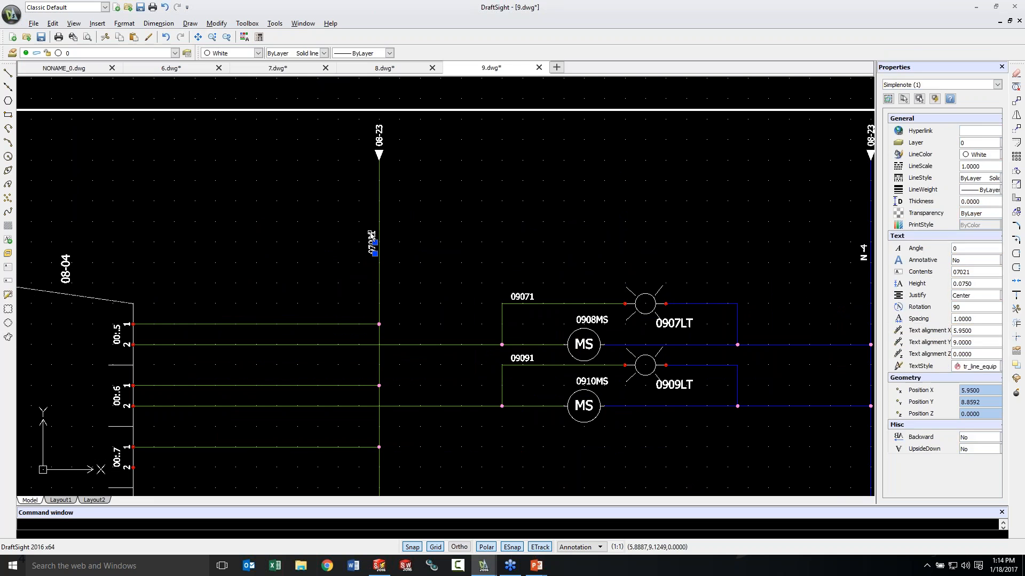
pyautogui.doubleClick(380, 232)
pyautogui.write('06020')
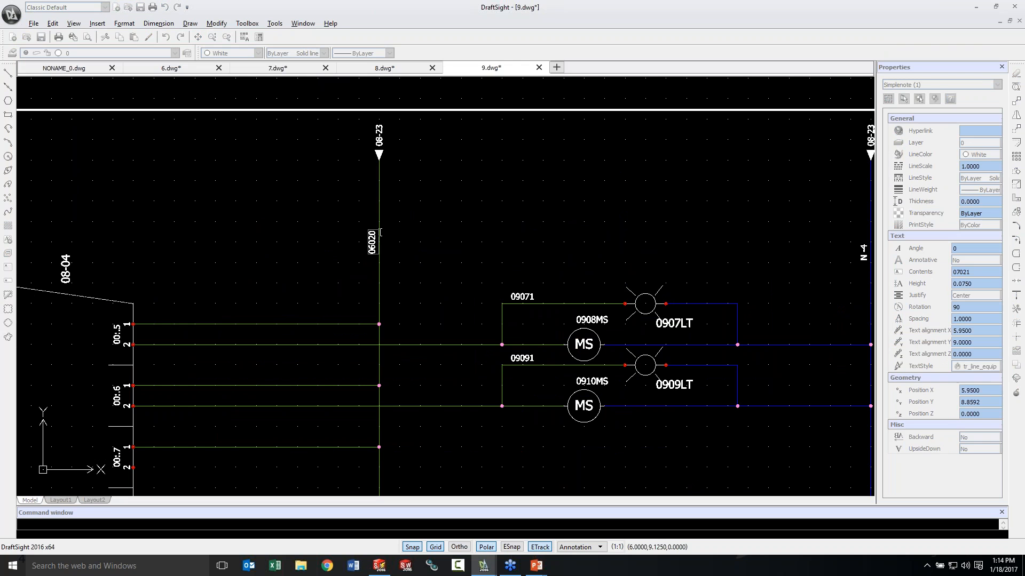
pyautogui.press('Return')
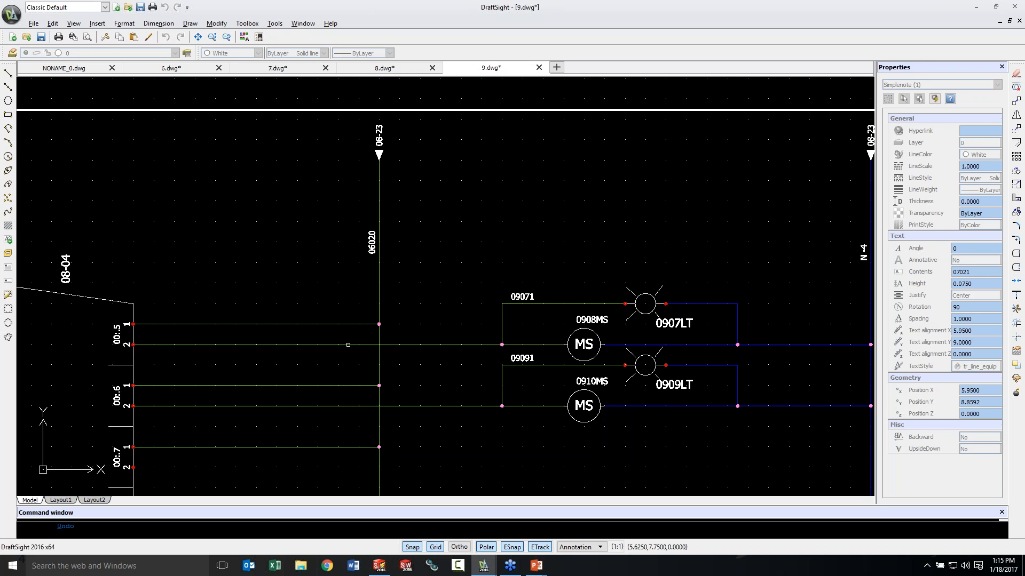
pyautogui.scroll(2, 350, 342)
pyautogui.scroll(-4, 350, 342)
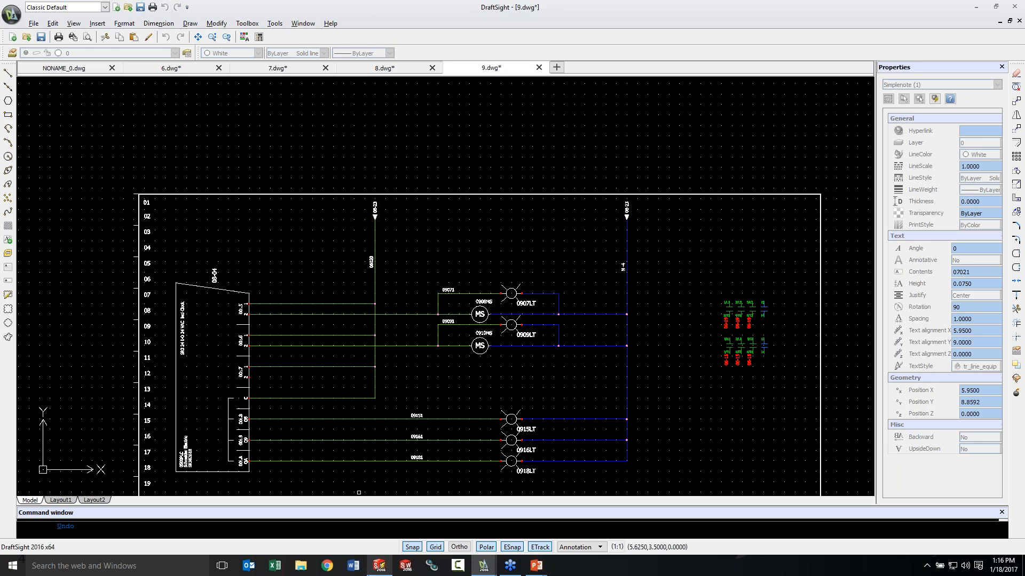
# Switch to SOLIDWORKS Electrical and change the equipotential mark L1-8 beside contactor 0818MS to L1-12, accepting the duplicated mark.
pyautogui.click(384, 568)
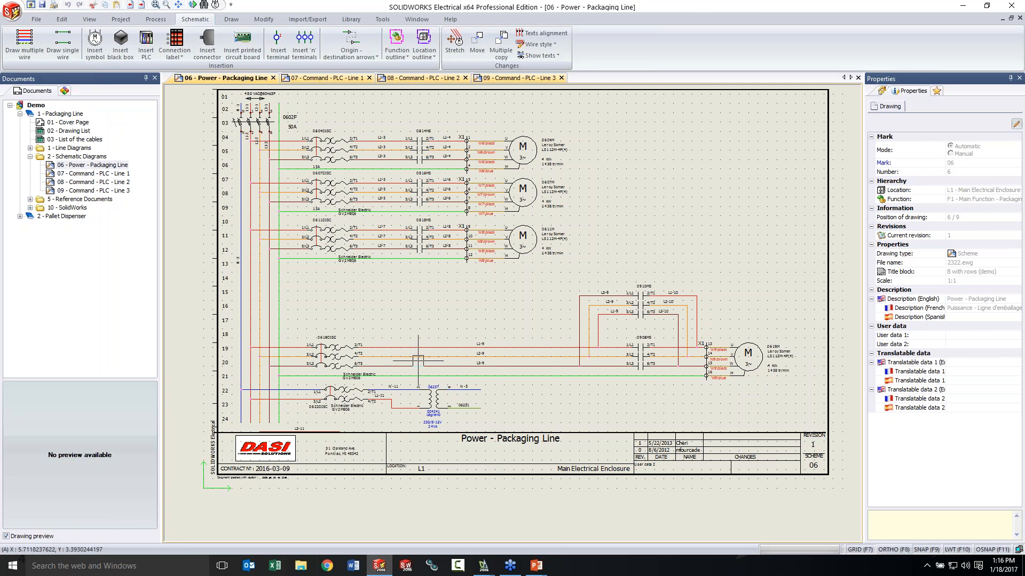
pyautogui.scroll(-2, 437, 328)
pyautogui.scroll(8, 437, 332)
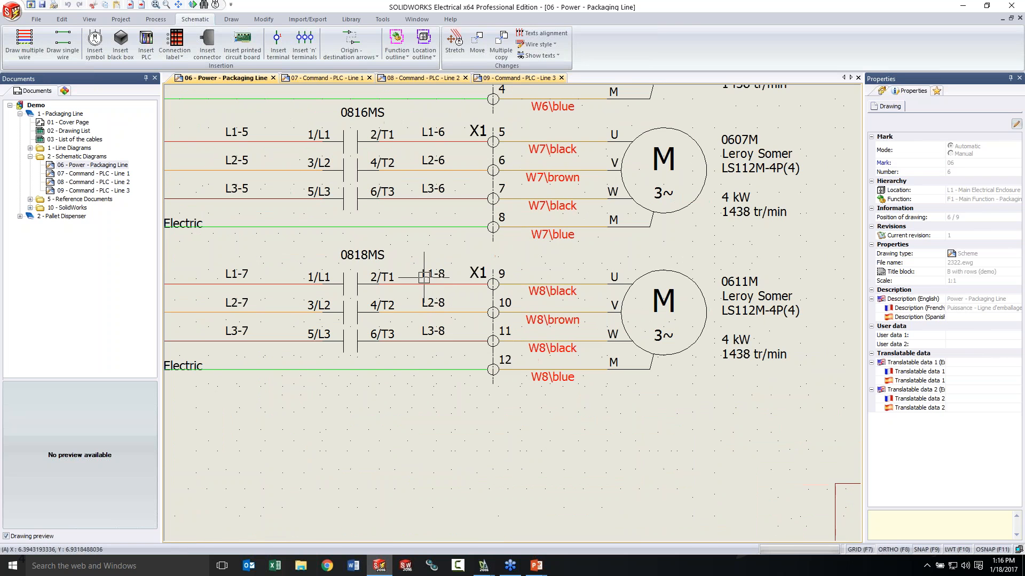
pyautogui.rightClick(426, 274)
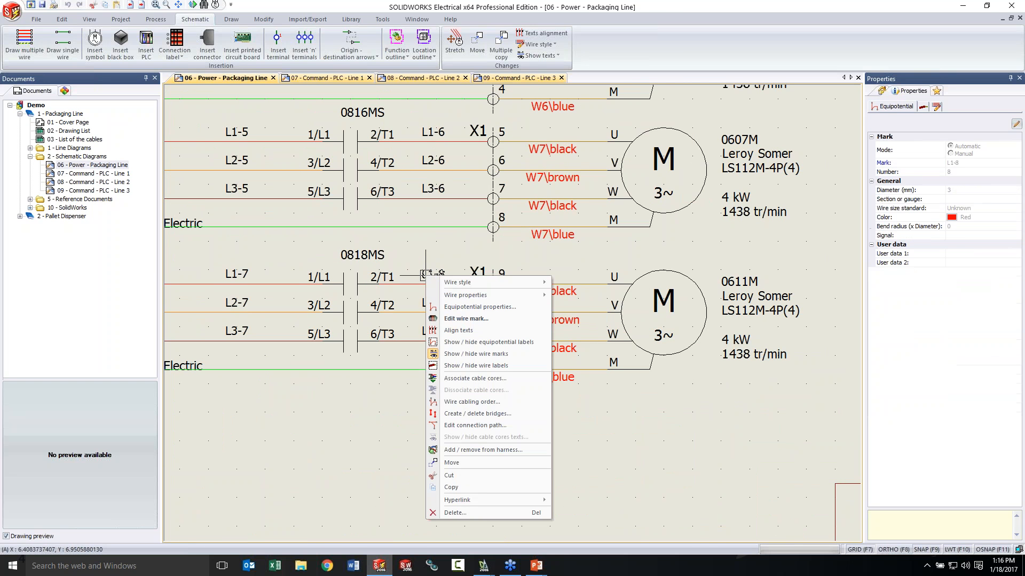
pyautogui.click(466, 319)
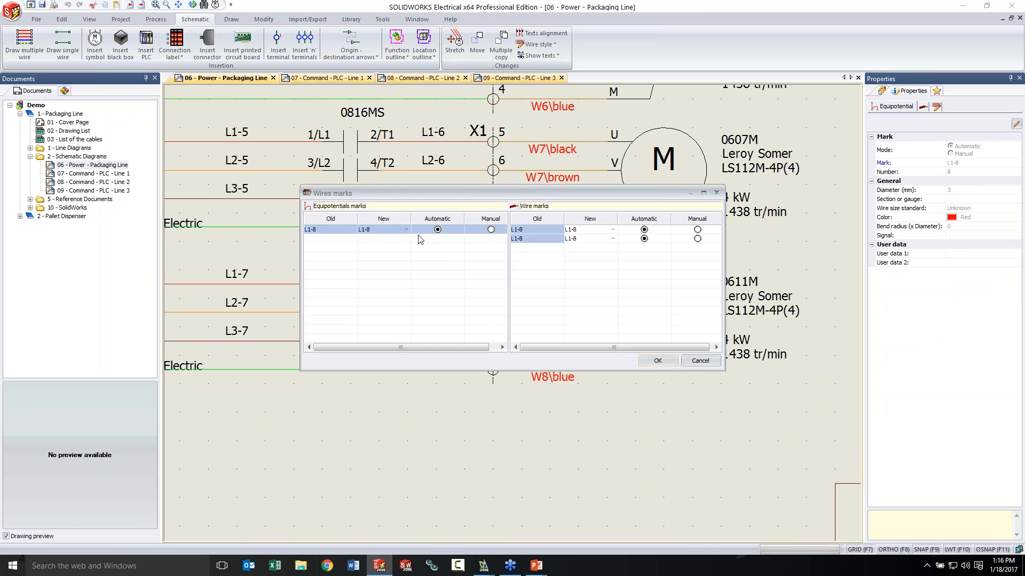
pyautogui.click(384, 230)
pyautogui.click(377, 230)
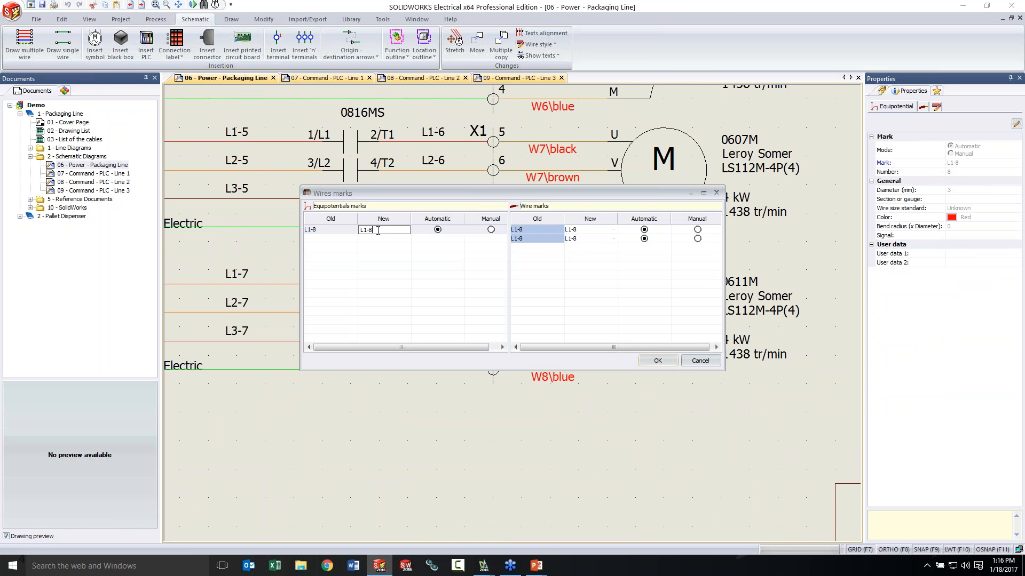
pyautogui.write('12')
pyautogui.click(658, 360)
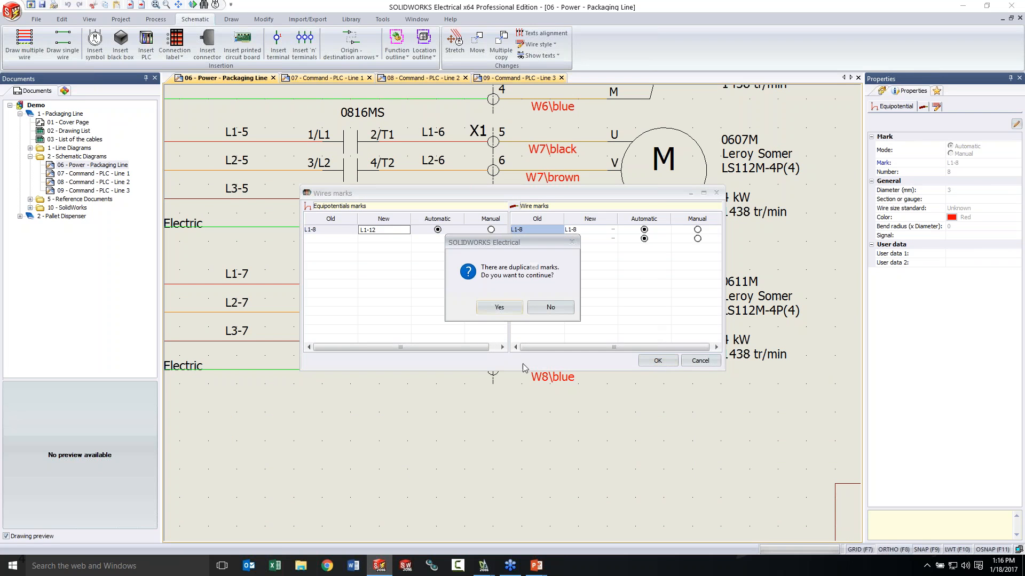
pyautogui.click(511, 309)
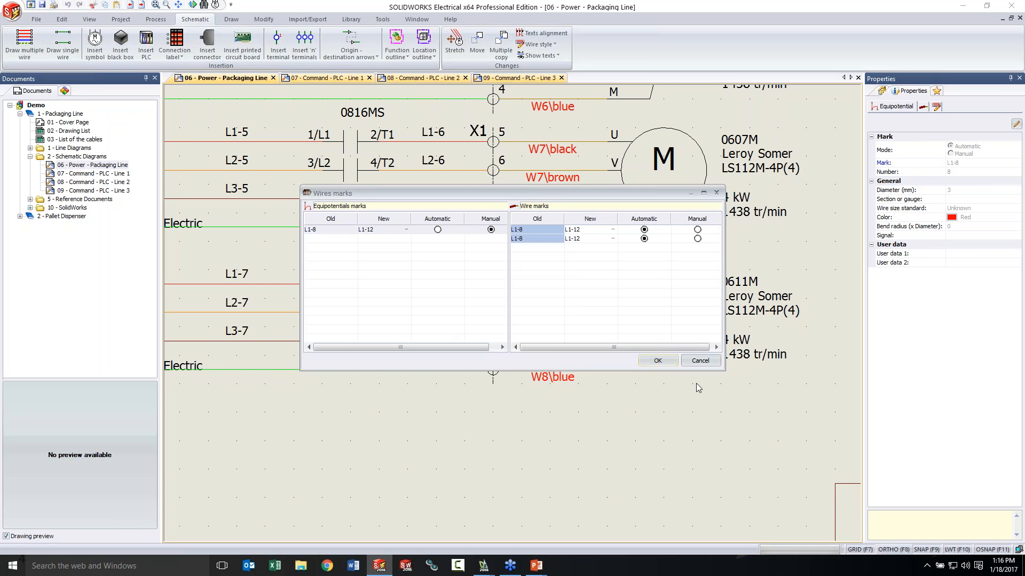
pyautogui.click(657, 361)
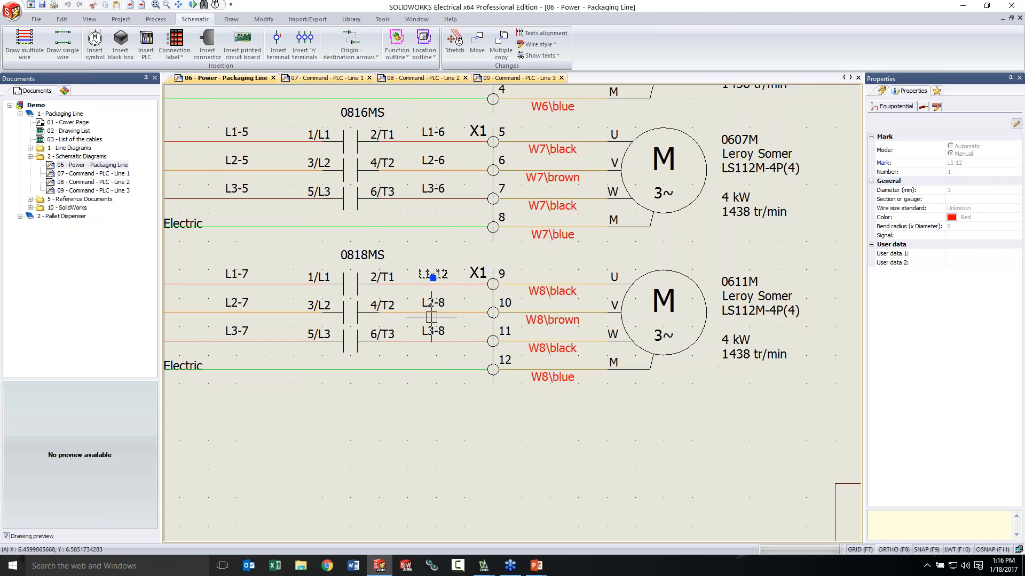
pyautogui.scroll(-1, 449, 326)
pyautogui.press('Escape')
# Change the equipotential mark of the green wire at terminal 3 of transformer 0623T to 06020.
pyautogui.scroll(-1, 451, 390)
pyautogui.scroll(-3, 444, 416)
pyautogui.moveTo(440, 397)
pyautogui.mouseDown(button='middle')
pyautogui.moveTo(455, 370)
pyautogui.moveTo(478, 235)
pyautogui.mouseUp(button='middle')
pyautogui.moveTo(543, 435)
pyautogui.mouseDown(button='middle')
pyautogui.moveTo(526, 397)
pyautogui.moveTo(501, 404)
pyautogui.mouseUp(button='middle')
pyautogui.scroll(2, 462, 456)
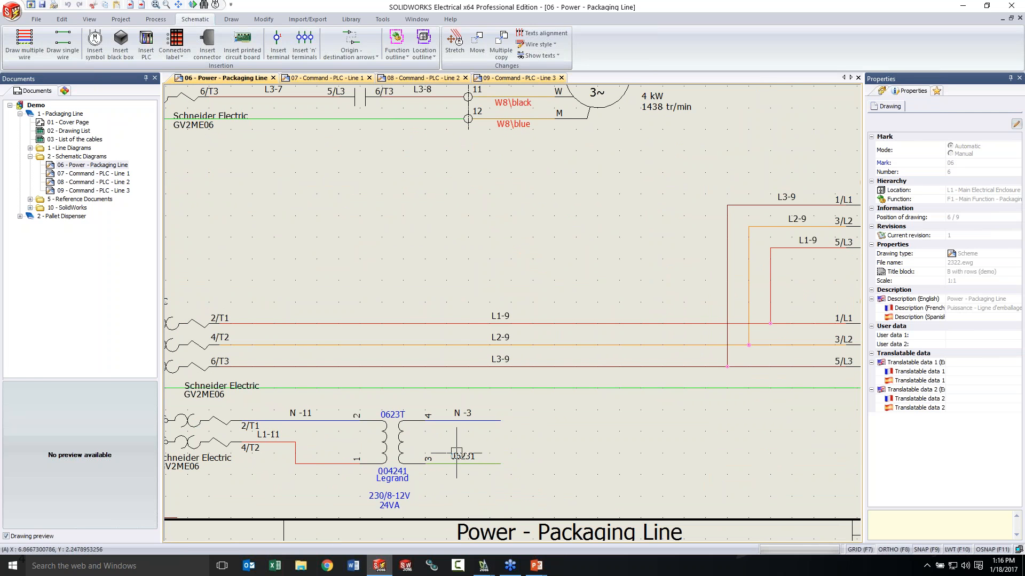
pyautogui.click(465, 457)
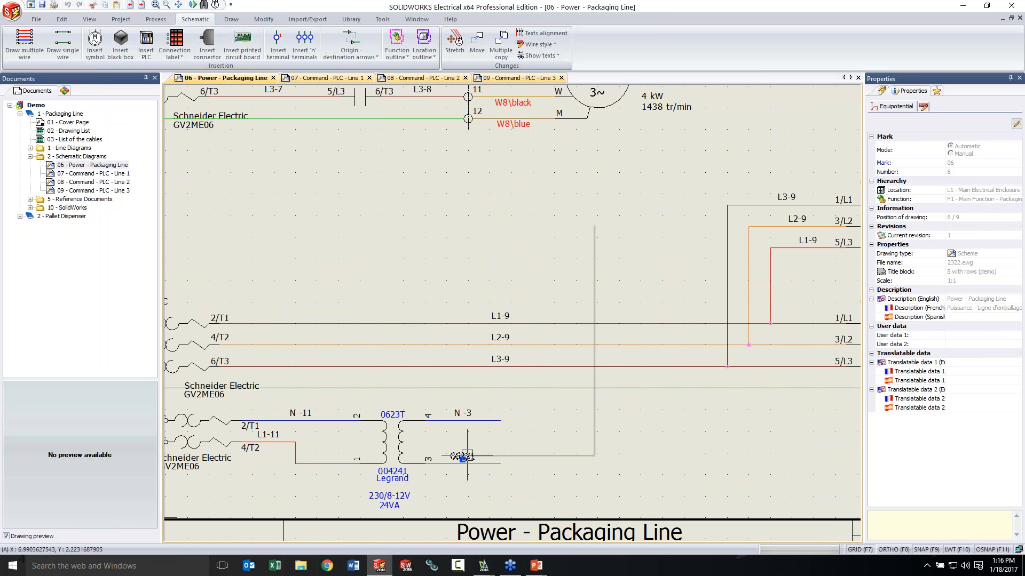
pyautogui.rightClick(465, 457)
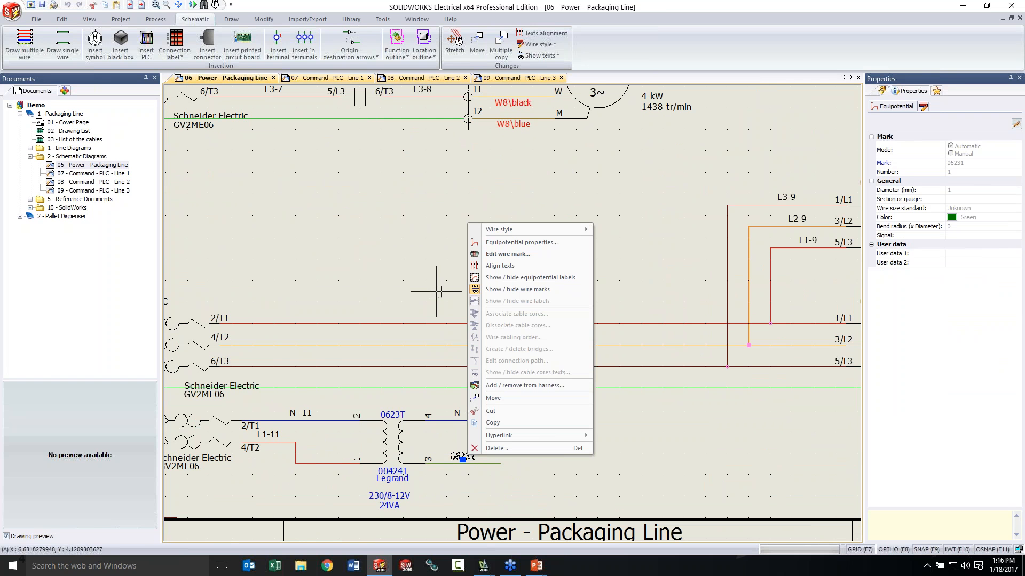
pyautogui.click(498, 255)
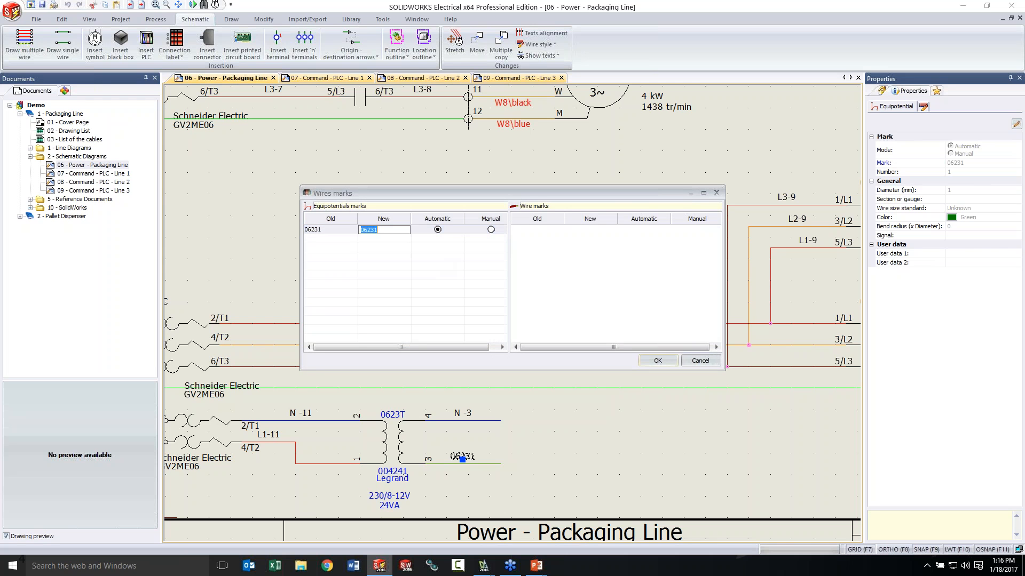
pyautogui.press('BackSpace')
pyautogui.write('06020')
pyautogui.press('Return')
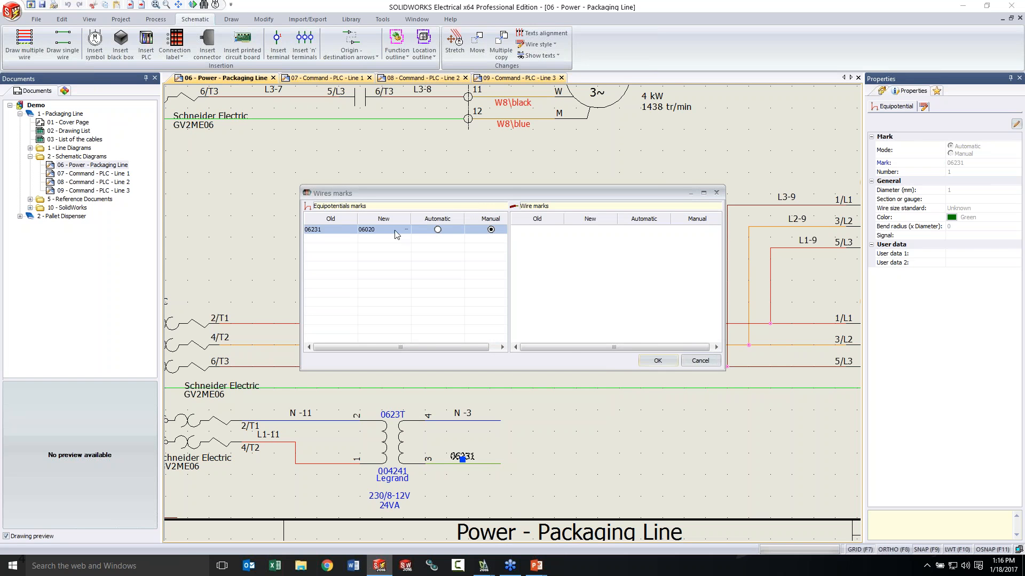
pyautogui.click(667, 361)
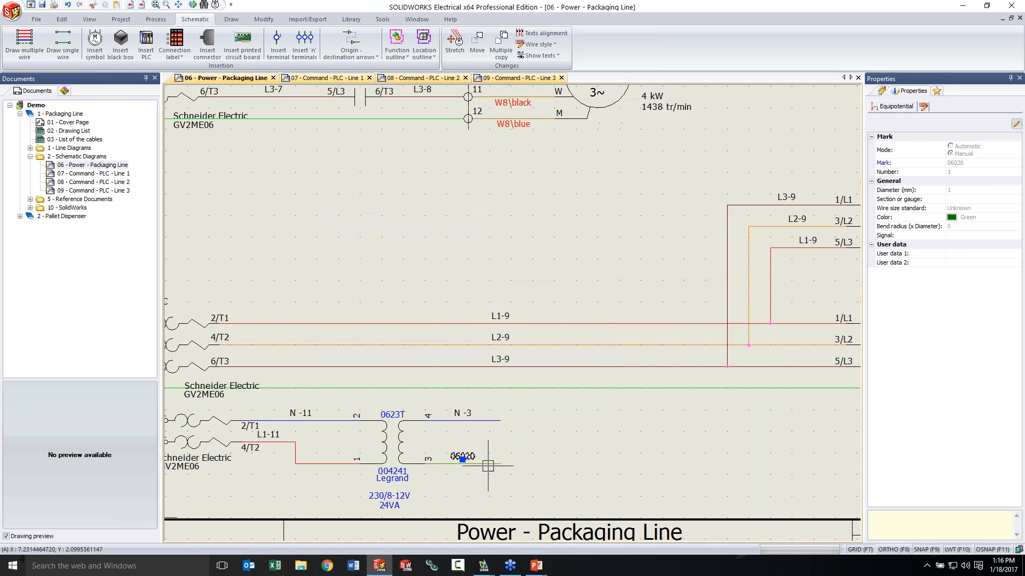
# Insert single origin-destination arrows linking transformer 0623T's blue and green output wires to the matching vertical wires in drawing 07 - Command - PLC - Line 1.
pyautogui.click(329, 45)
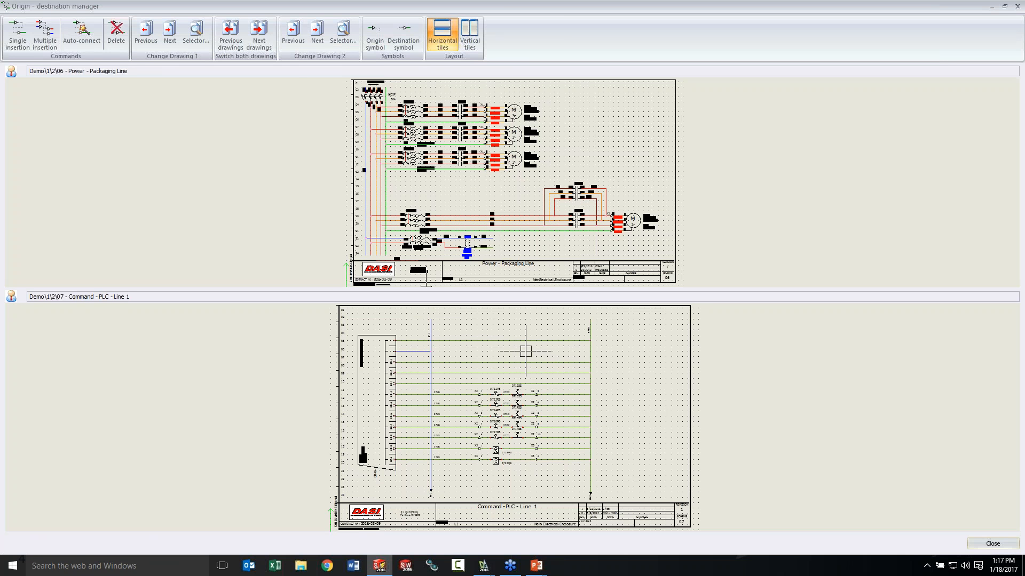
pyautogui.click(18, 37)
pyautogui.scroll(1, 490, 238)
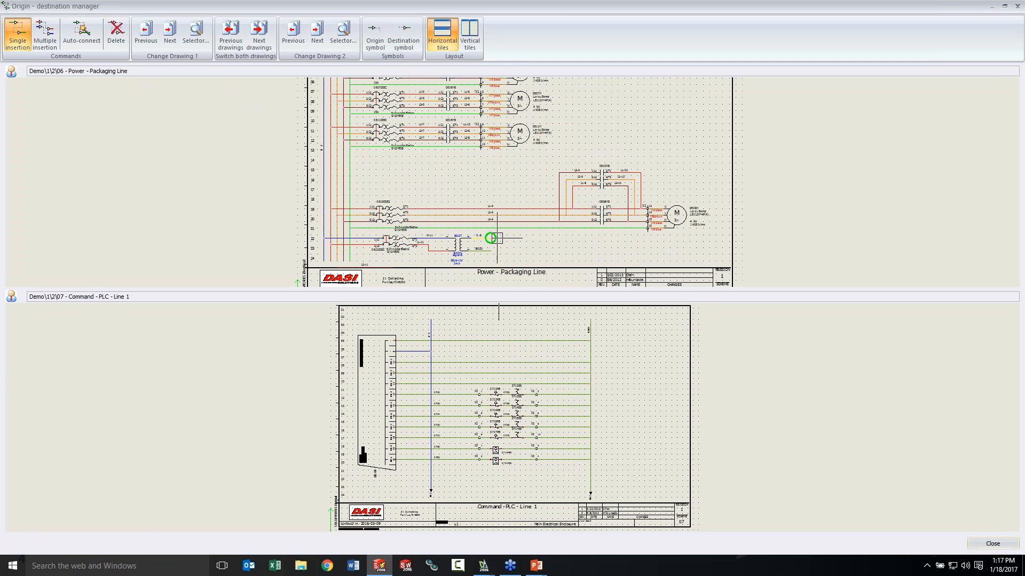
pyautogui.click(496, 238)
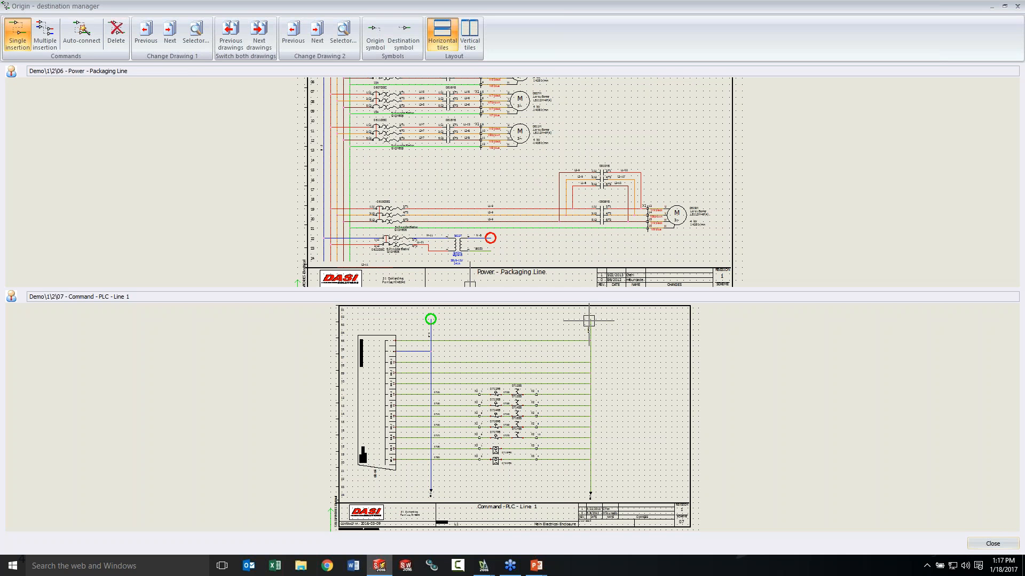
pyautogui.click(435, 314)
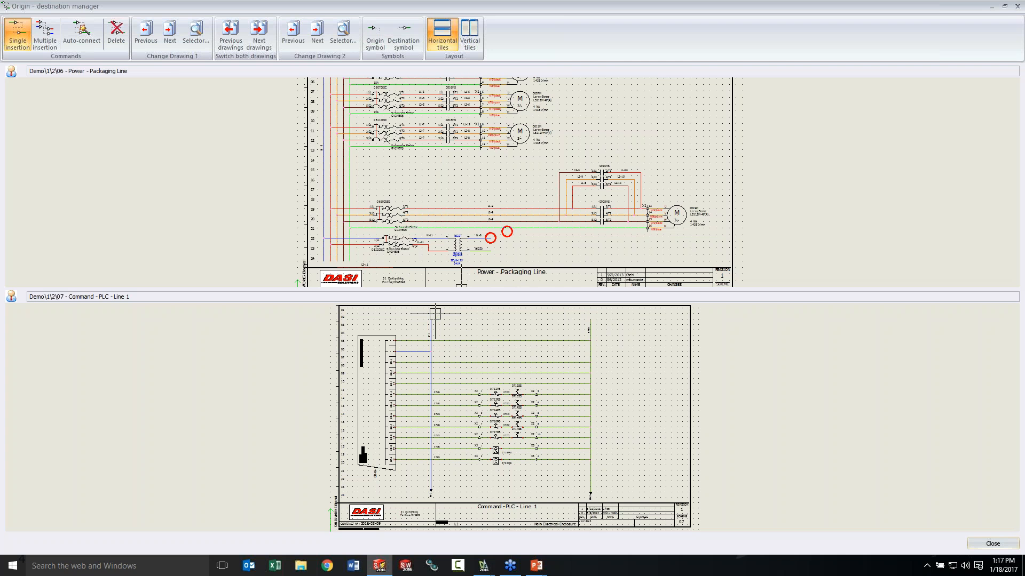
pyautogui.click(490, 246)
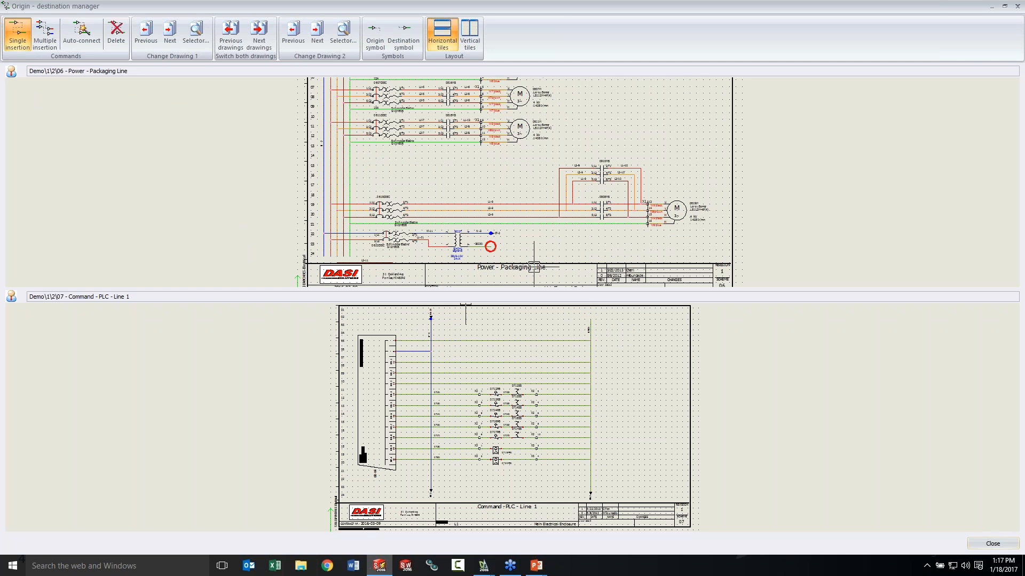
pyautogui.click(591, 319)
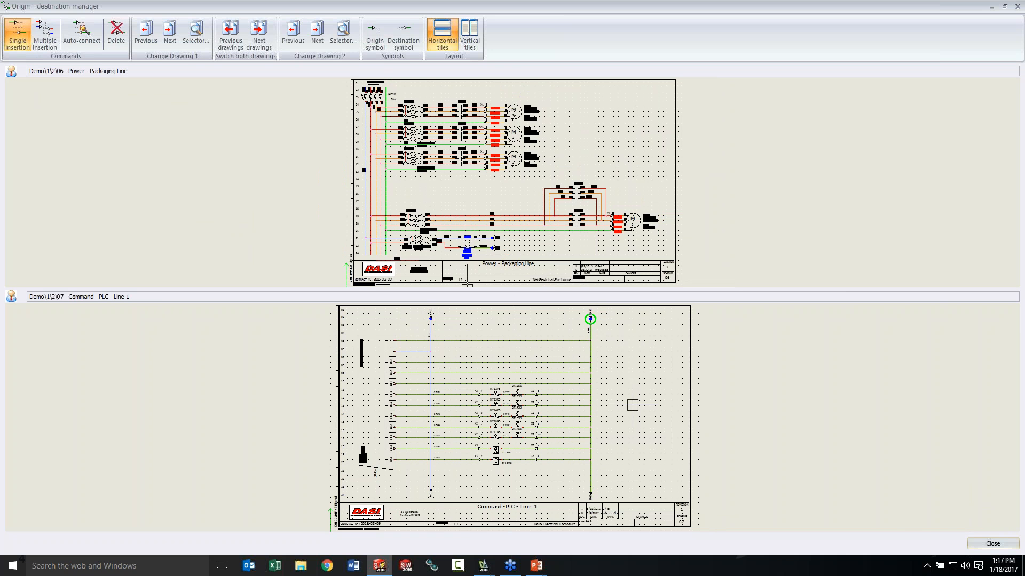
pyautogui.click(993, 543)
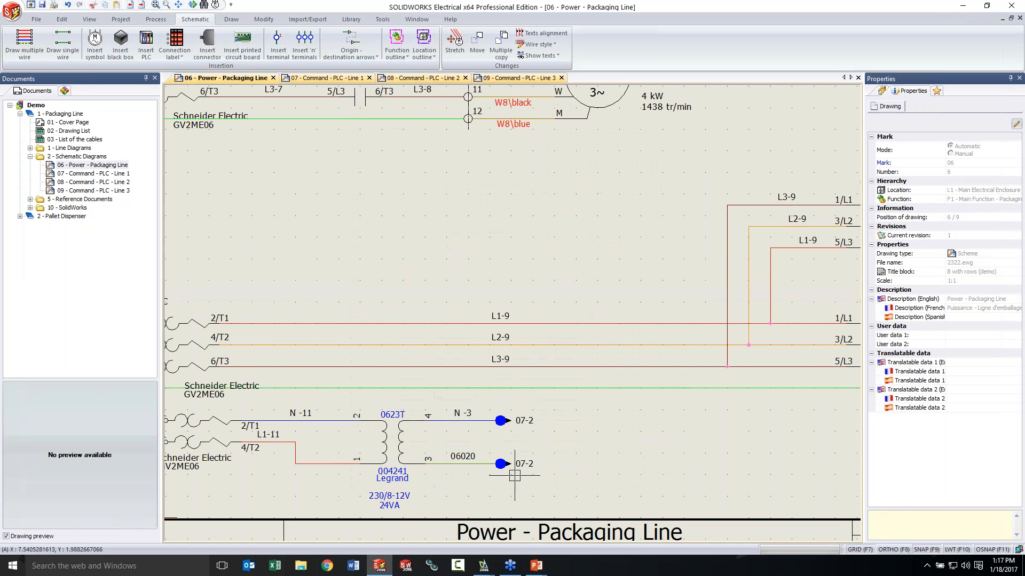
# Solve the equipotential conflict on the green wire at terminal 3 of transformer 0623T by keeping 06020.
pyautogui.scroll(1, 515, 478)
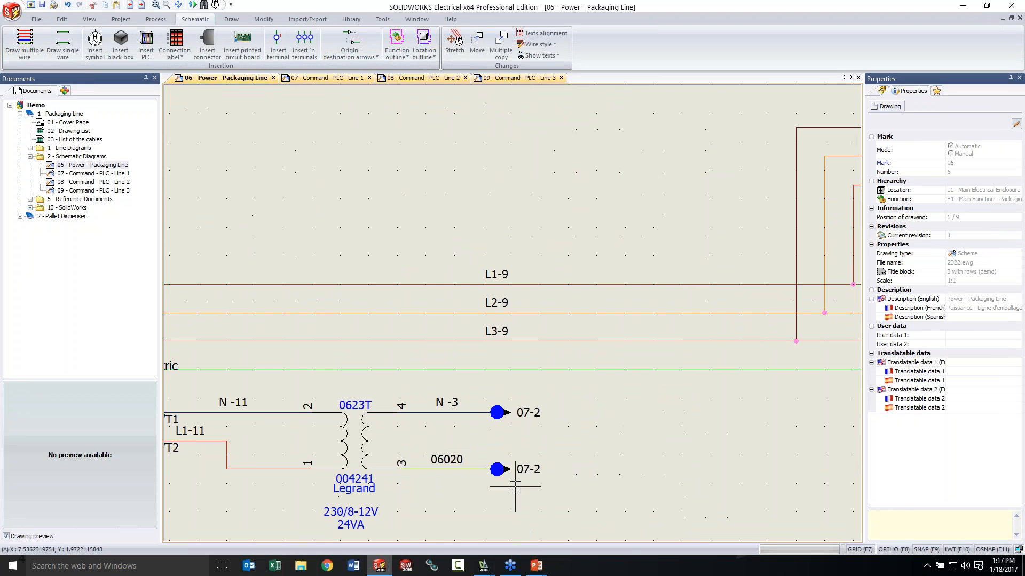
pyautogui.scroll(1, 515, 487)
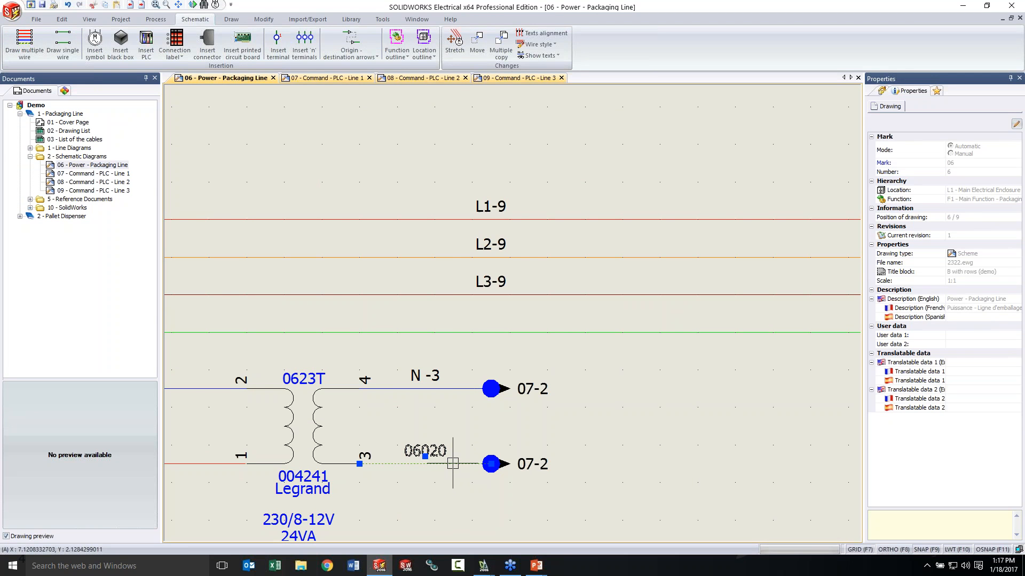
pyautogui.rightClick(453, 463)
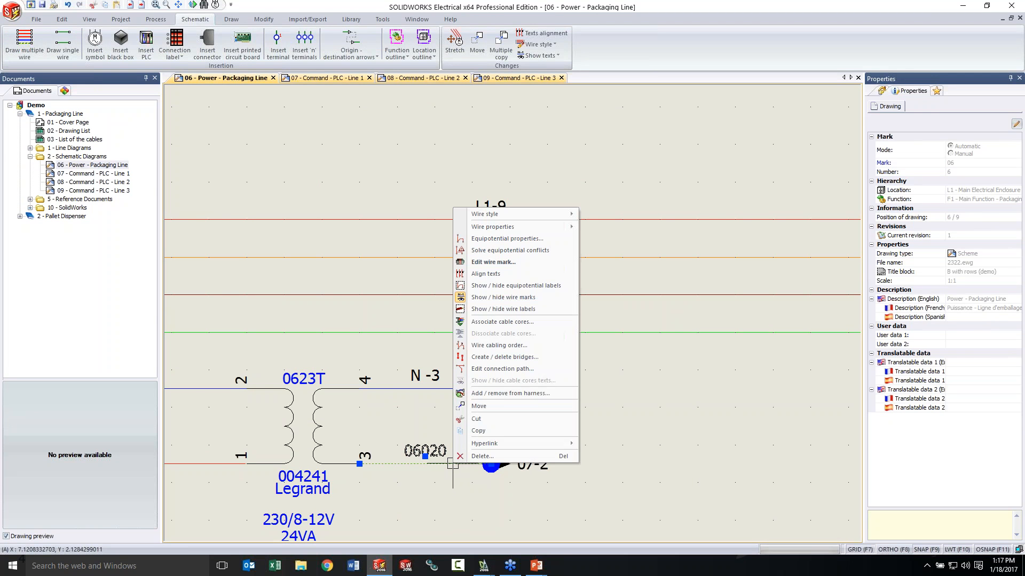
pyautogui.click(510, 251)
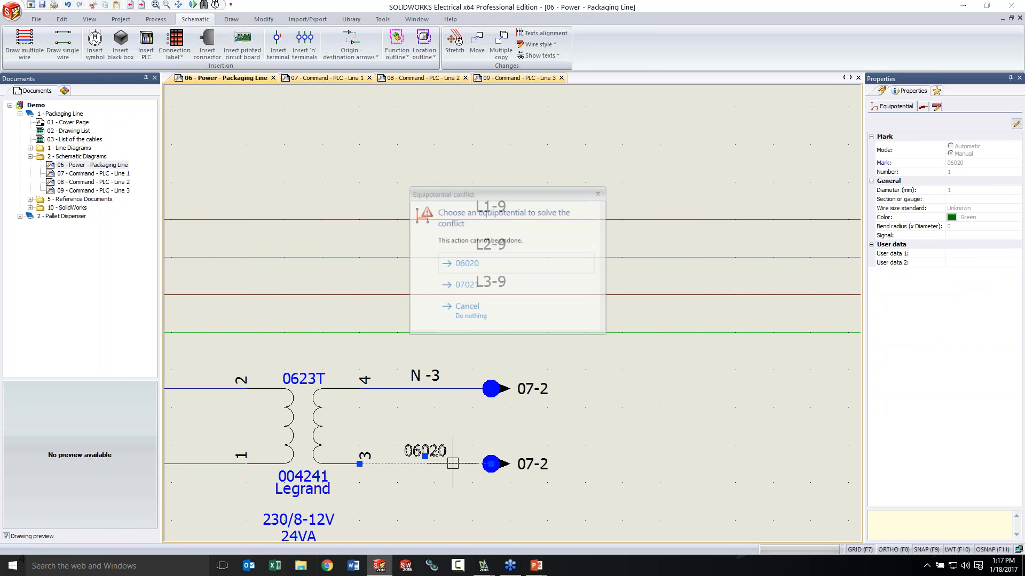
pyautogui.click(475, 267)
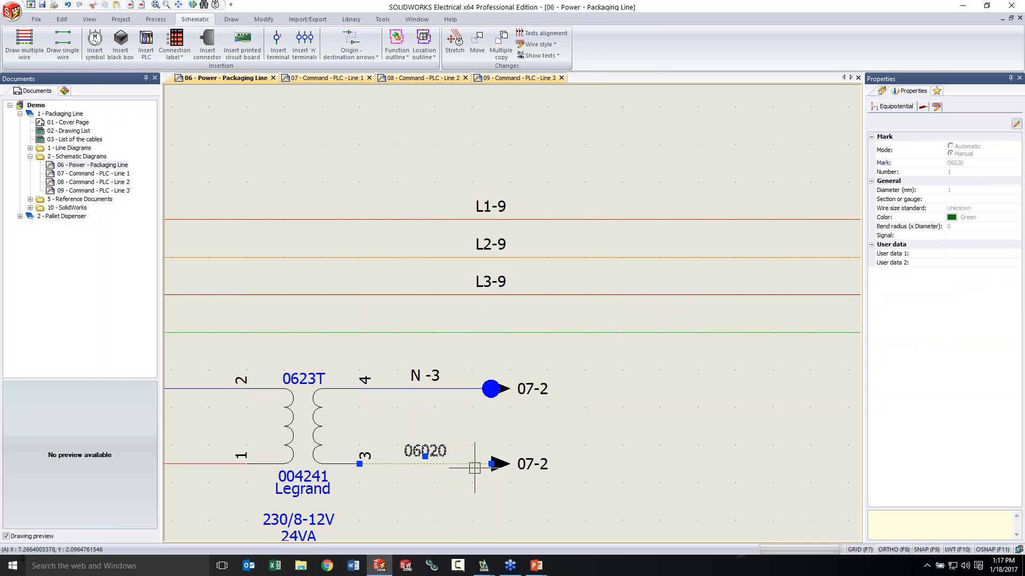
# Solve the equipotential conflict on the blue wire at terminal 4 of transformer 0623T by keeping N -3.
pyautogui.click(435, 390)
pyautogui.rightClick(435, 390)
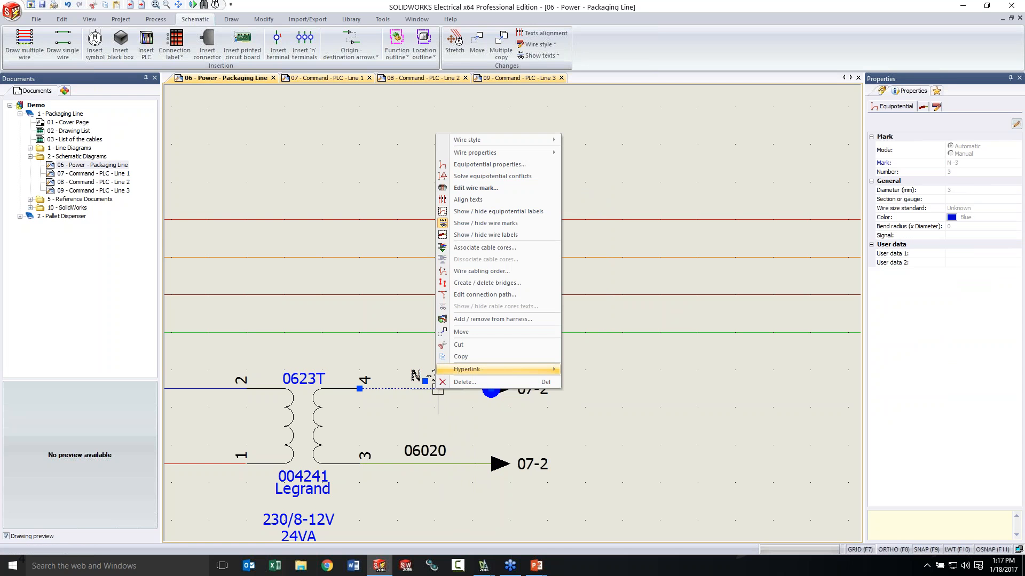
pyautogui.moveTo(481, 154)
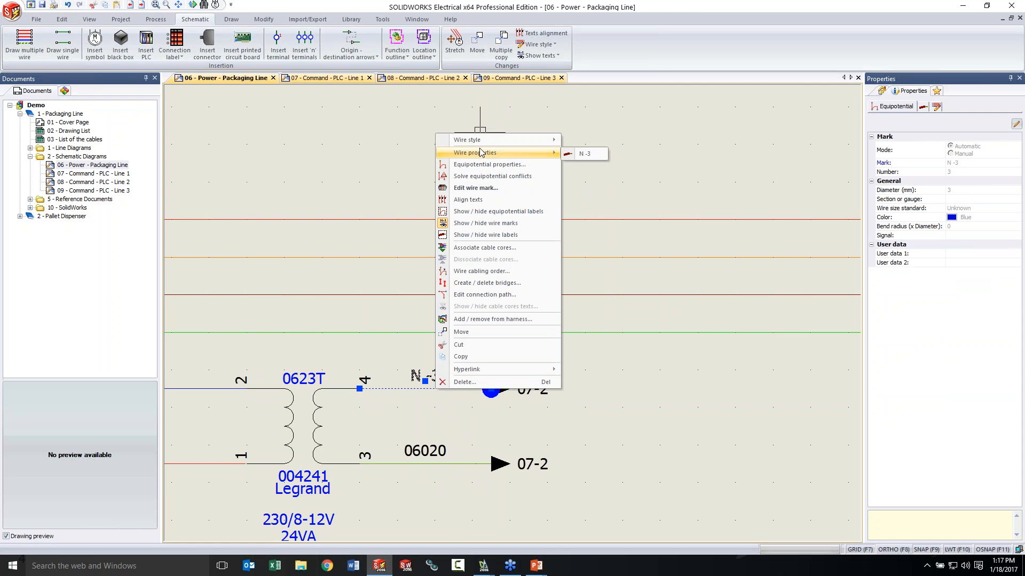
pyautogui.click(478, 177)
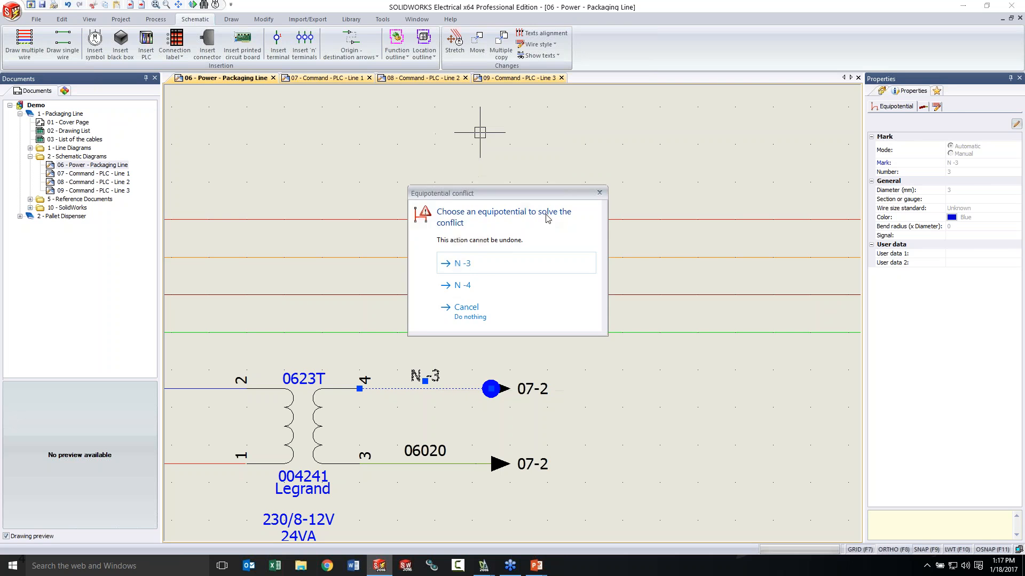
pyautogui.click(491, 268)
pyautogui.press('Escape')
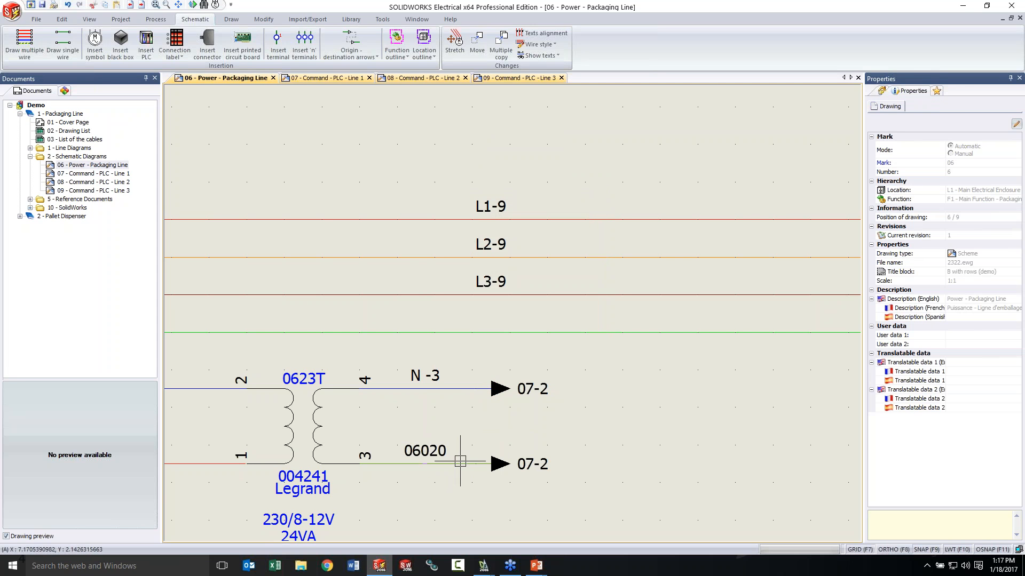
# Go from the 07-2 arrow on wire 06020 to its destination in drawing 07 and check the mark below 06-23.
pyautogui.rightClick(493, 459)
pyautogui.moveTo(529, 467)
pyautogui.click(613, 467)
pyautogui.scroll(-2, 450, 418)
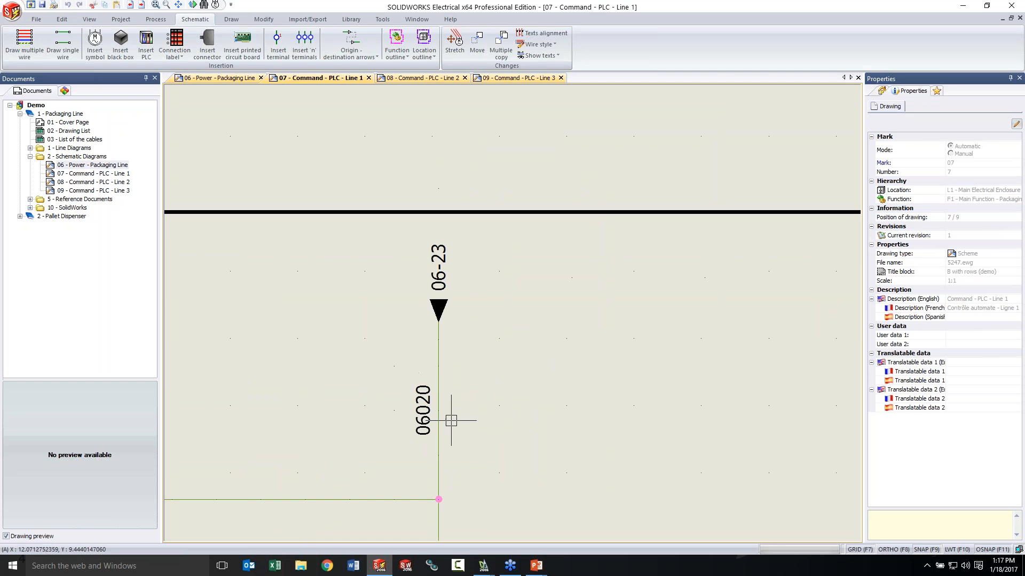
pyautogui.moveTo(471, 459); pyautogui.dragTo(496, 321, button='middle')
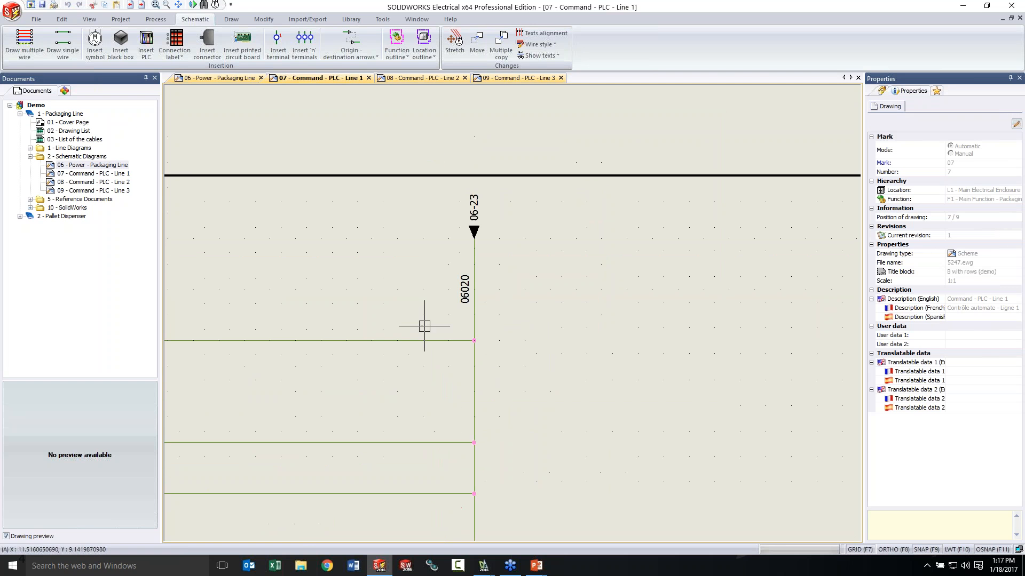
# Follow the vertical green wire down to its 08-2 arrow and go to its destination in drawing 08 - Command - PLC - Line 2.
pyautogui.scroll(-1, 585, 492)
pyautogui.scroll(-1, 584, 492)
pyautogui.moveTo(581, 523); pyautogui.dragTo(587, 352, button='middle')
pyautogui.moveTo(586, 480); pyautogui.dragTo(583, 316, button='middle')
pyautogui.scroll(-1, 580, 536)
pyautogui.scroll(1, 530, 491)
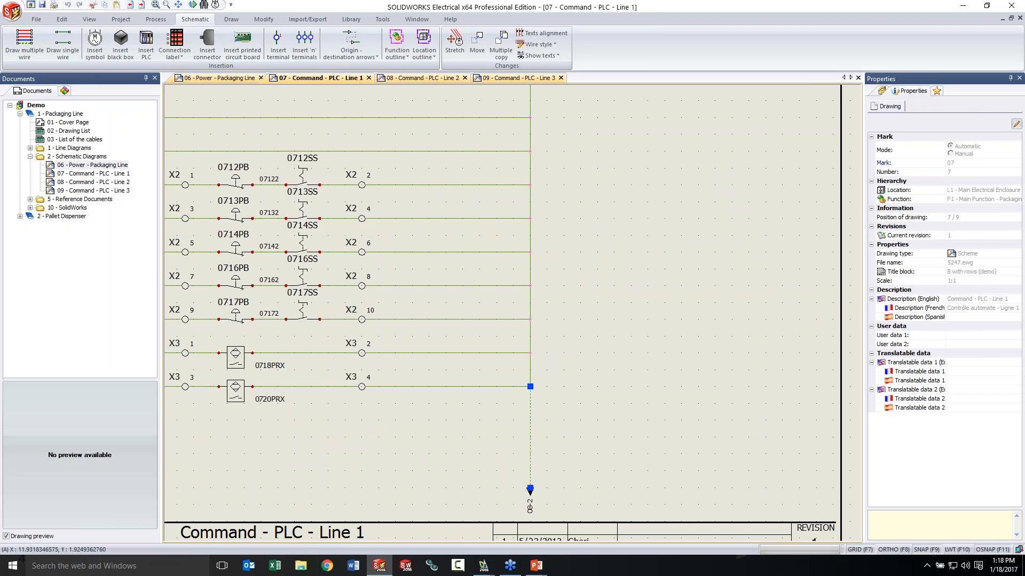
pyautogui.rightClick(528, 491)
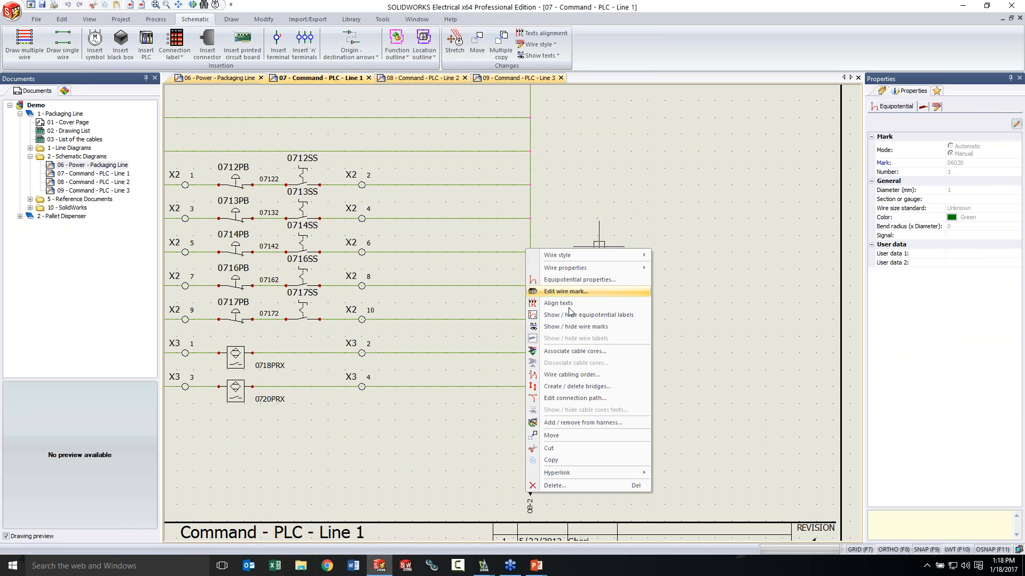
pyautogui.click(520, 497)
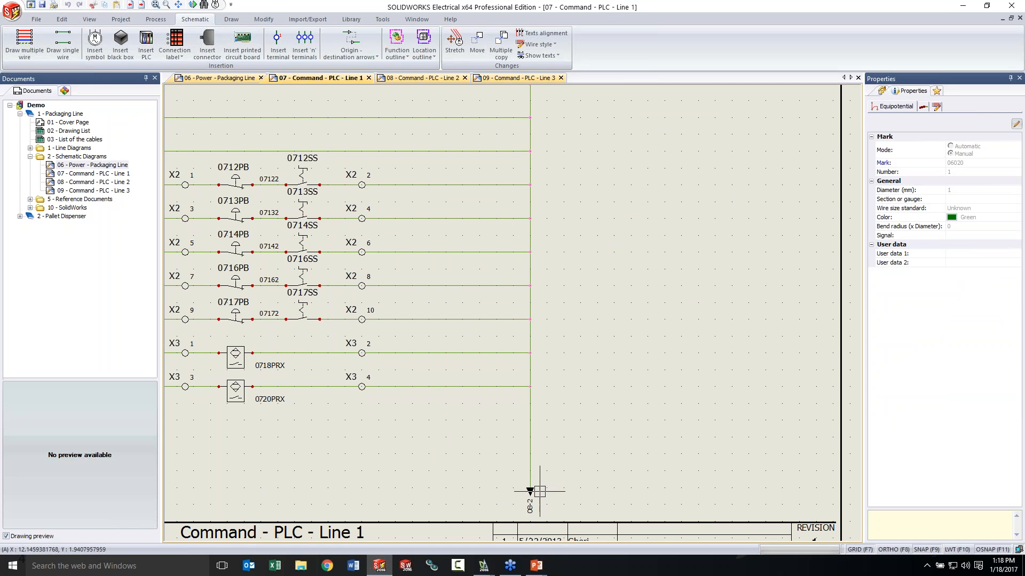
pyautogui.click(532, 495)
pyautogui.rightClick(530, 496)
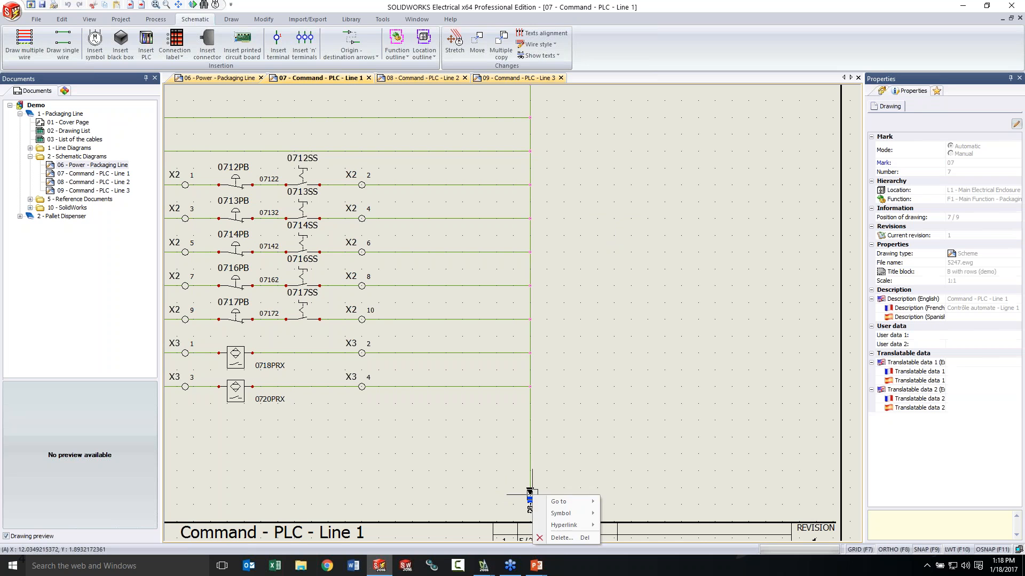
pyautogui.click(557, 501)
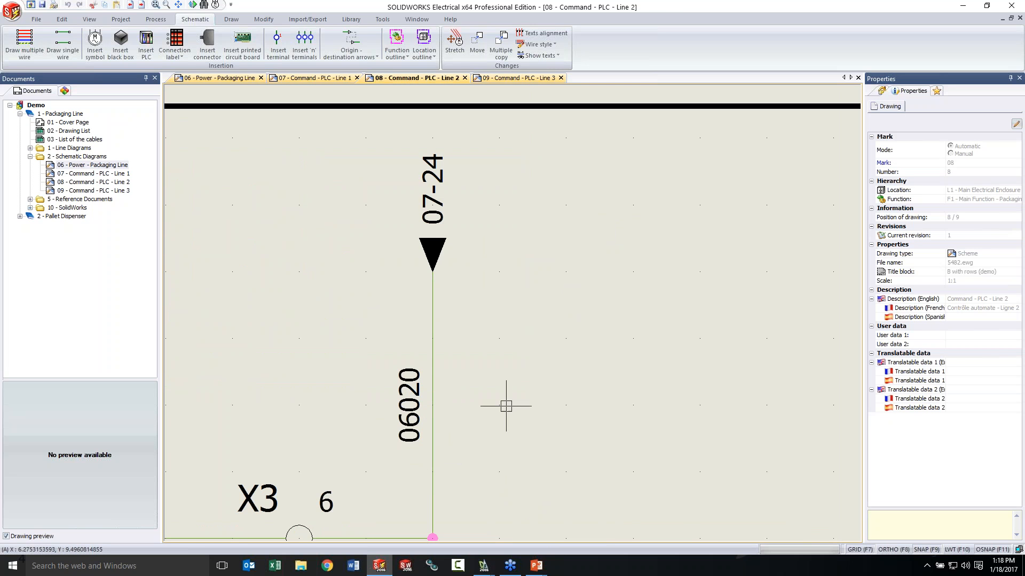
# Follow the green wire below 07-24 down to its 09-2 arrow and go to its destination in drawing 09 - Command - PLC - Line 3.
pyautogui.scroll(-3, 484, 400)
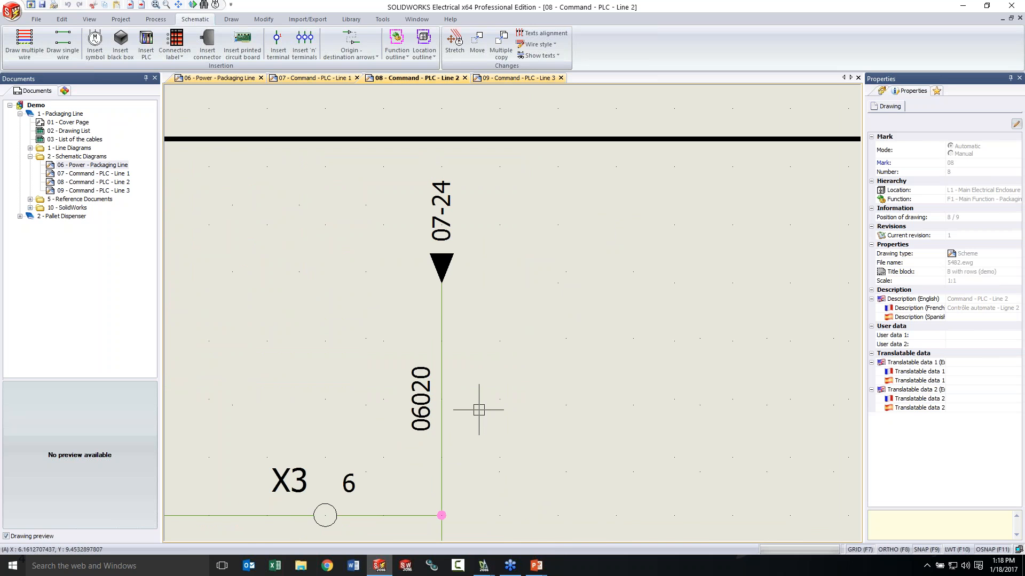
pyautogui.moveTo(483, 436); pyautogui.dragTo(531, 247, button='middle')
pyautogui.scroll(-1, 527, 468)
pyautogui.moveTo(527, 468); pyautogui.dragTo(545, 353, button='middle')
pyautogui.scroll(-1, 546, 486)
pyautogui.moveTo(546, 487); pyautogui.dragTo(563, 363, button='middle')
pyautogui.scroll(-2, 552, 443)
pyautogui.moveTo(569, 474); pyautogui.dragTo(538, 326, button='middle')
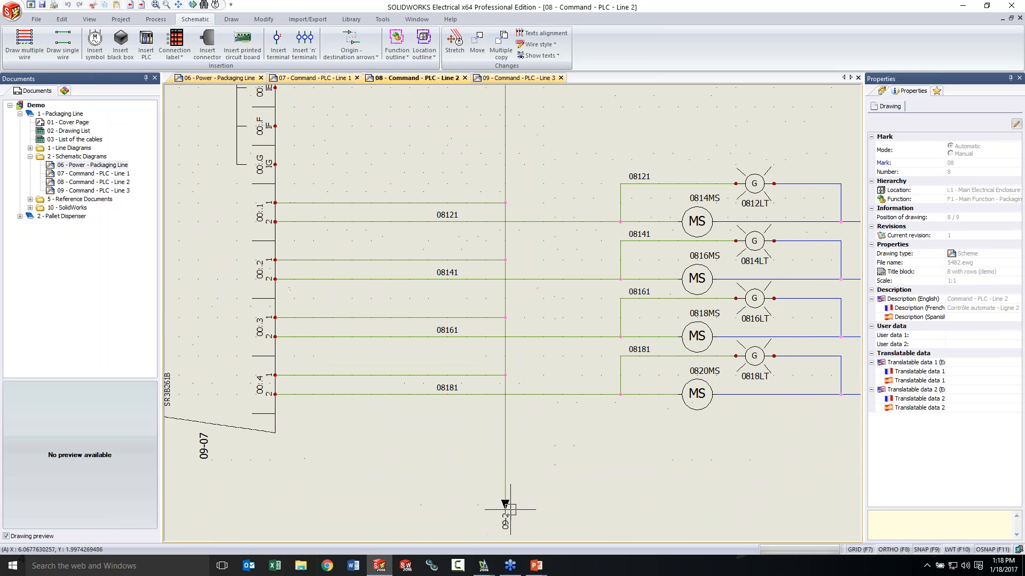
pyautogui.rightClick(505, 511)
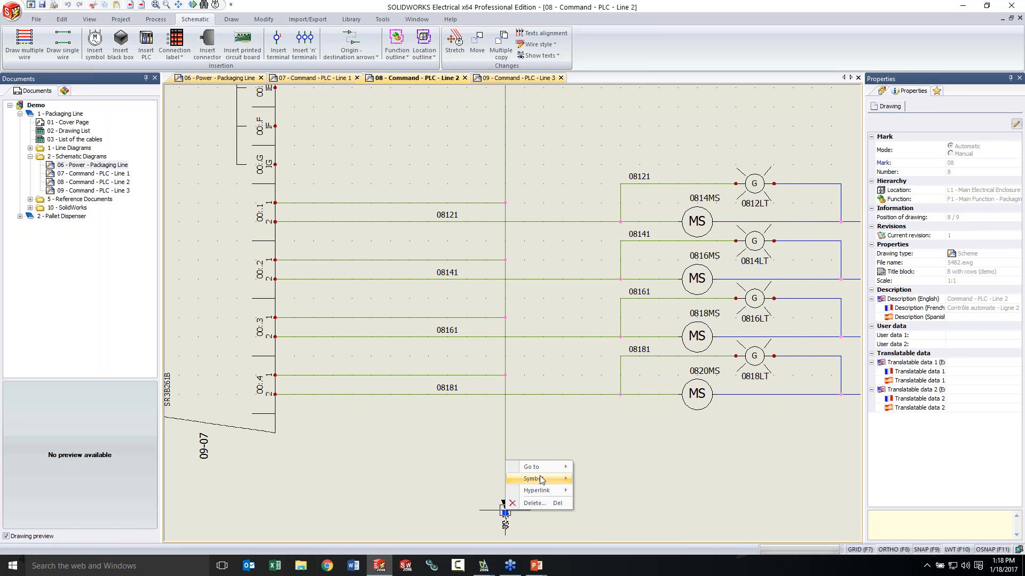
pyautogui.moveTo(546, 466)
pyautogui.click(625, 468)
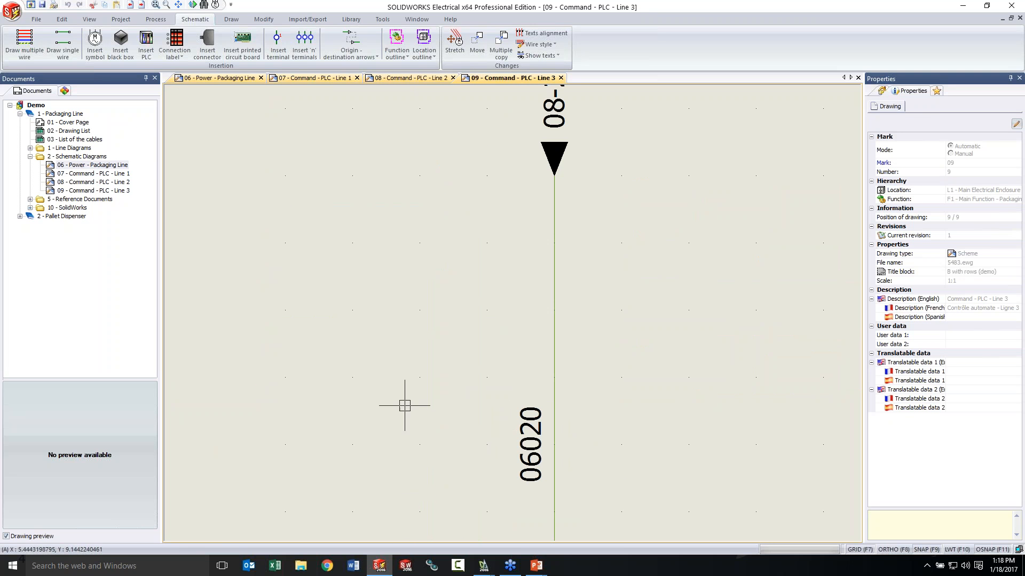
# In drawing 06, set the manual equipotential mark of the wire at terminal 3 of transformer 0623T to afkhjnasdkl;fhjasdklfhn.
pyautogui.click(216, 78)
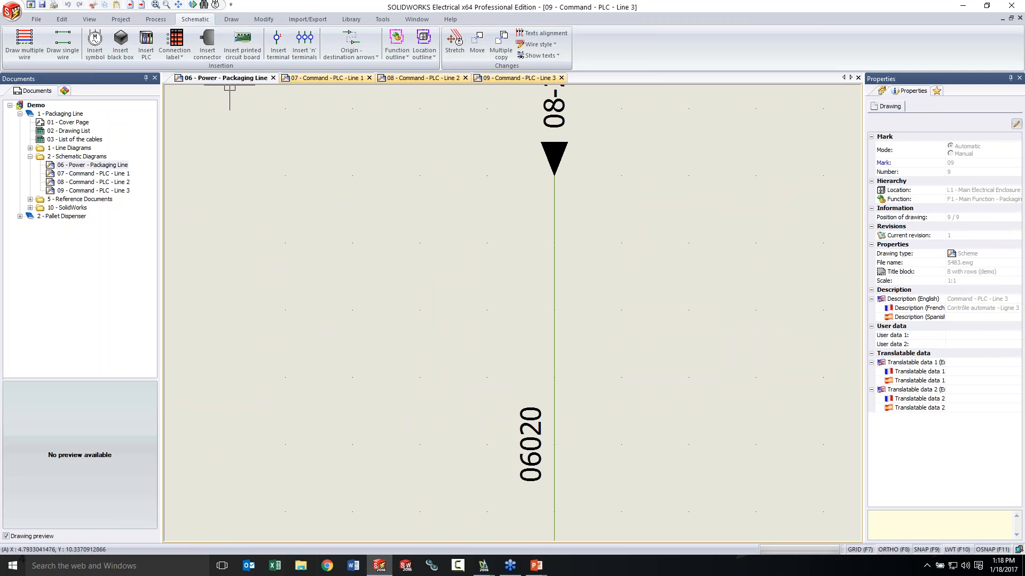
pyautogui.click(419, 455)
pyautogui.rightClick(443, 449)
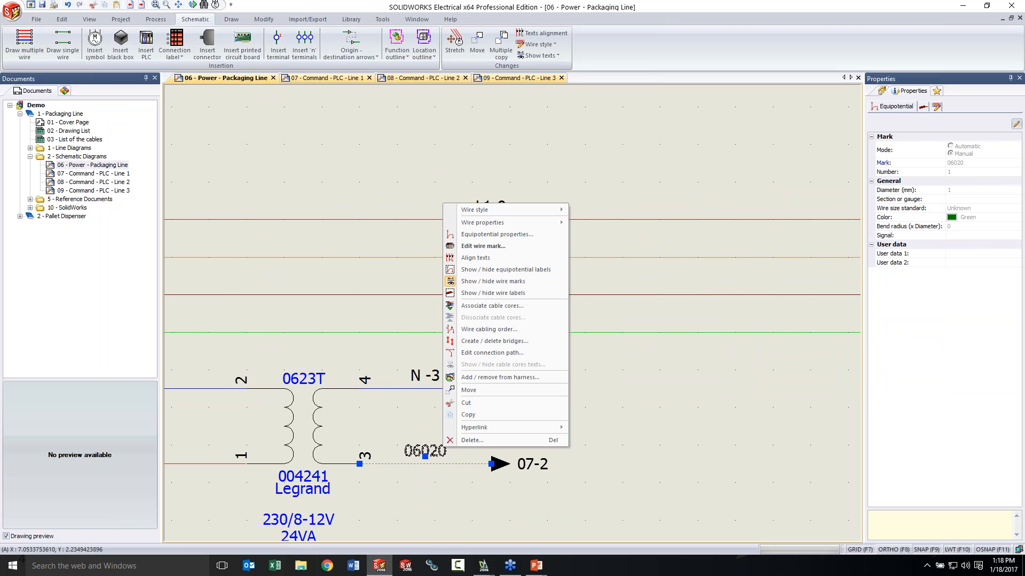
pyautogui.click(489, 246)
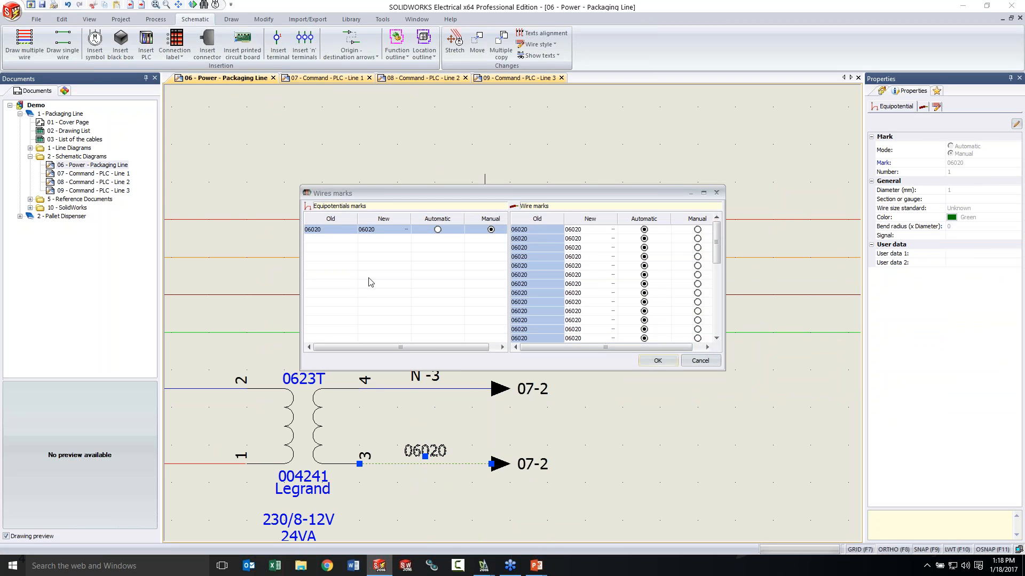
pyautogui.click(371, 242)
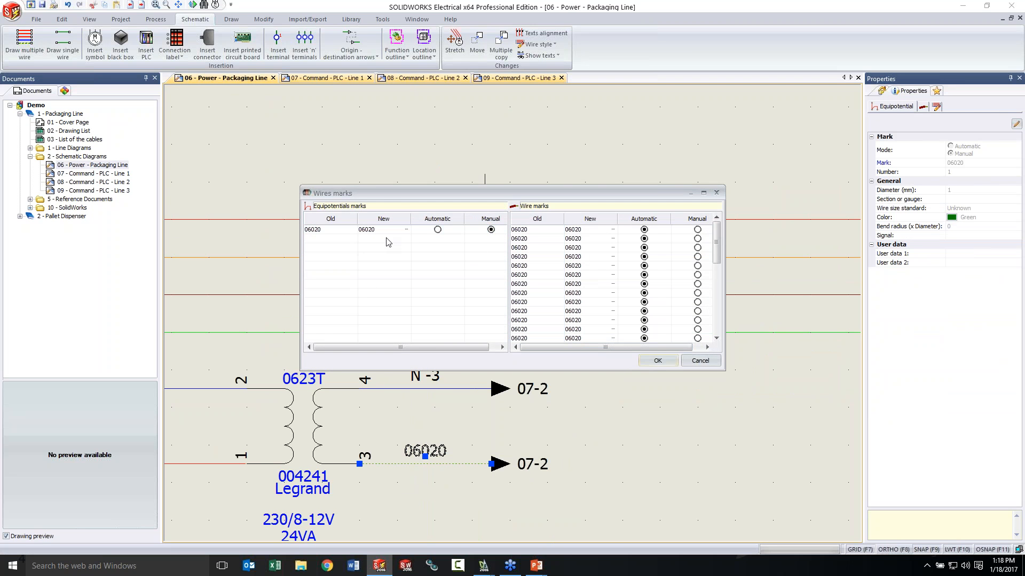
pyautogui.click(388, 231)
pyautogui.write('nasdkl;fhjasdklfhn')
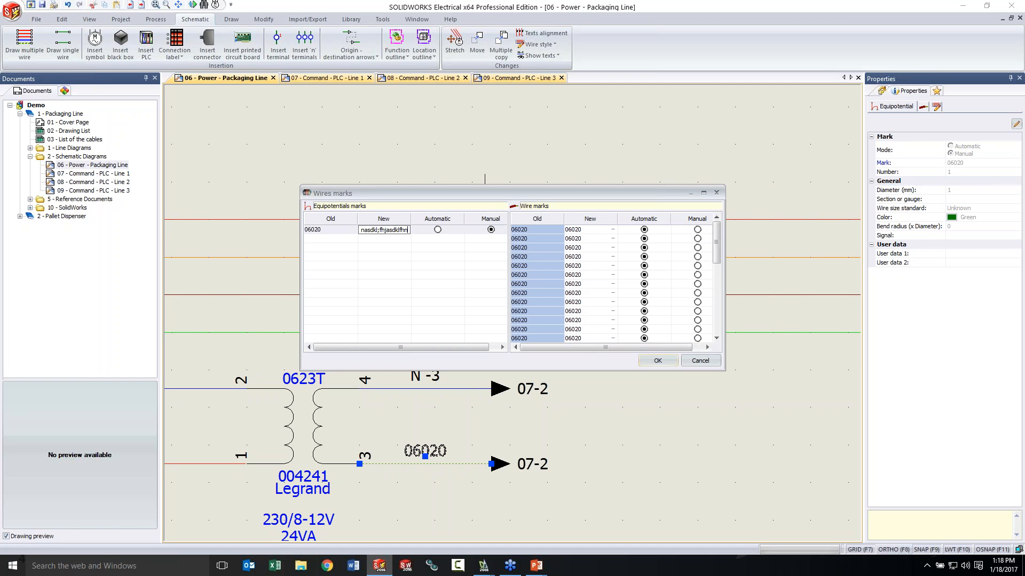
pyautogui.click(659, 361)
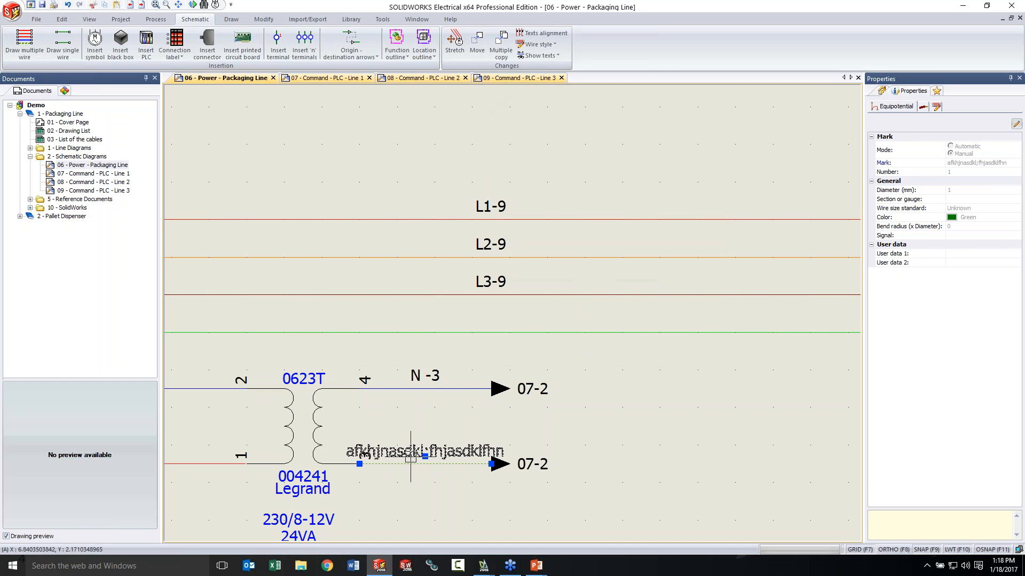
pyautogui.press('Escape')
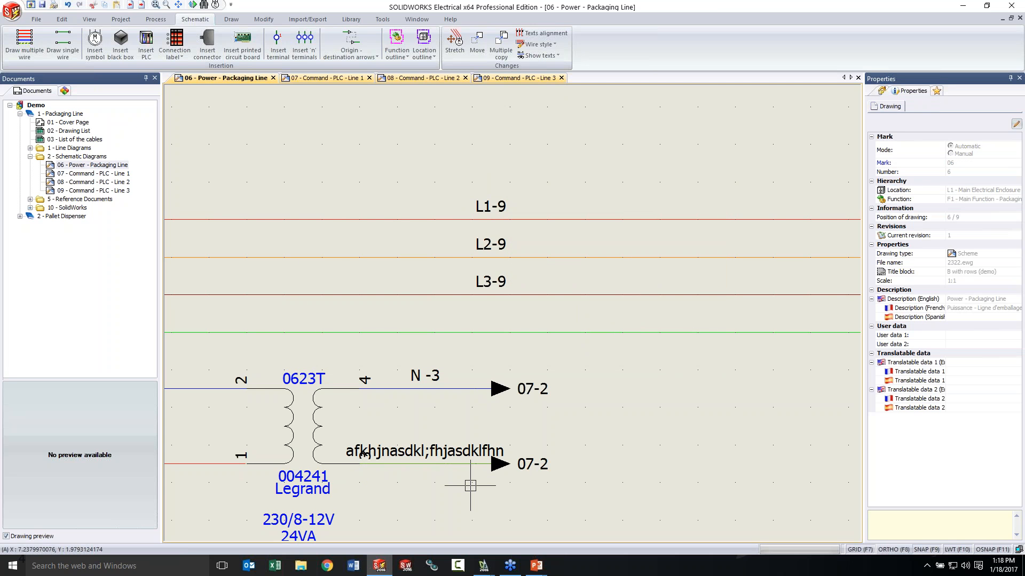
# Go from the 07-2 arrow on the renamed wire to its destination in drawing 07 and check the mark below 06-23.
pyautogui.rightClick(497, 465)
pyautogui.moveTo(531, 473)
pyautogui.click(590, 473)
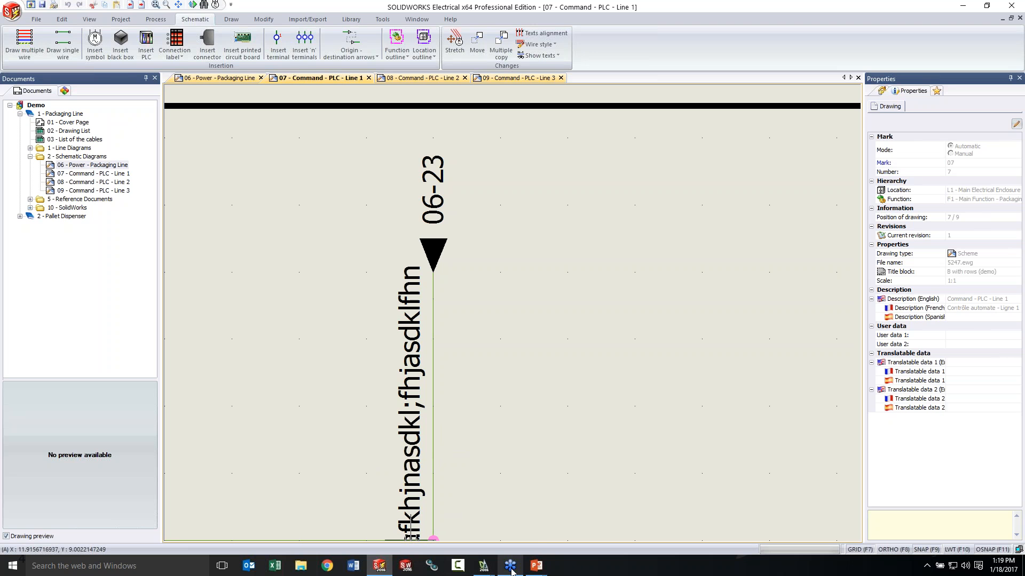
# Switch to the PowerPoint slide show and reveal the check mark and note beside Wire Numbering.
pyautogui.moveTo(536, 568)
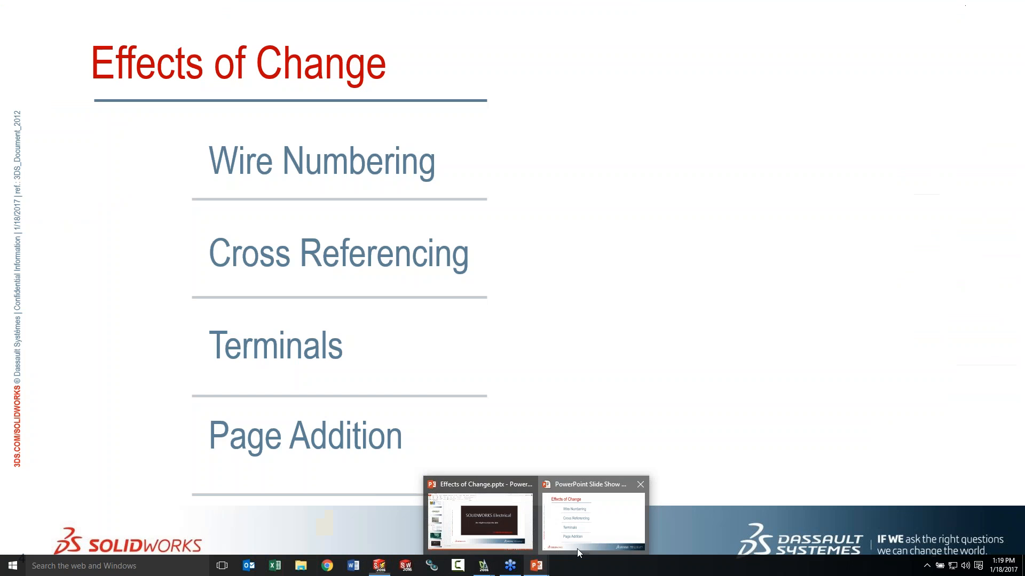
pyautogui.click(578, 547)
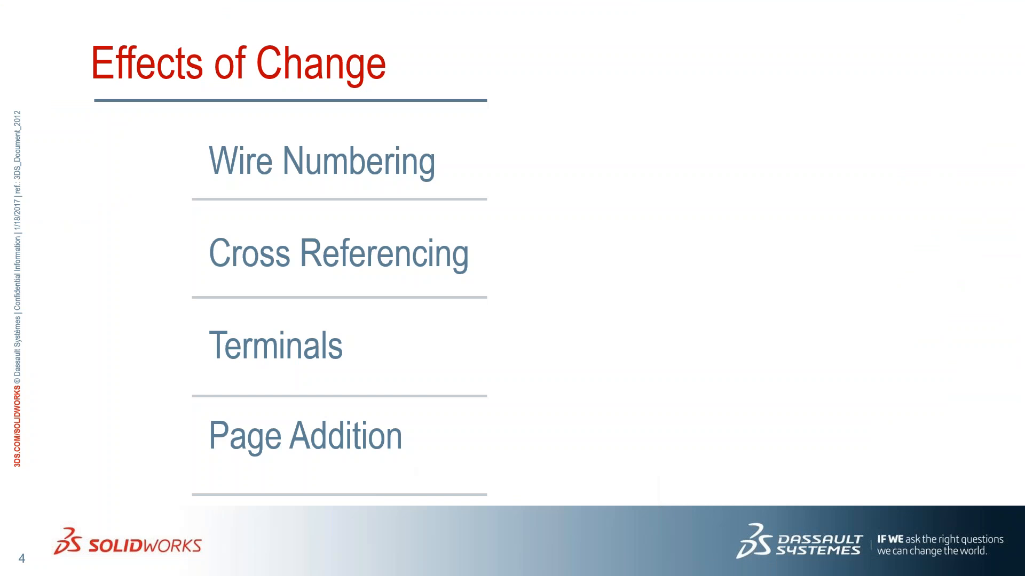
pyautogui.click(465, 241)
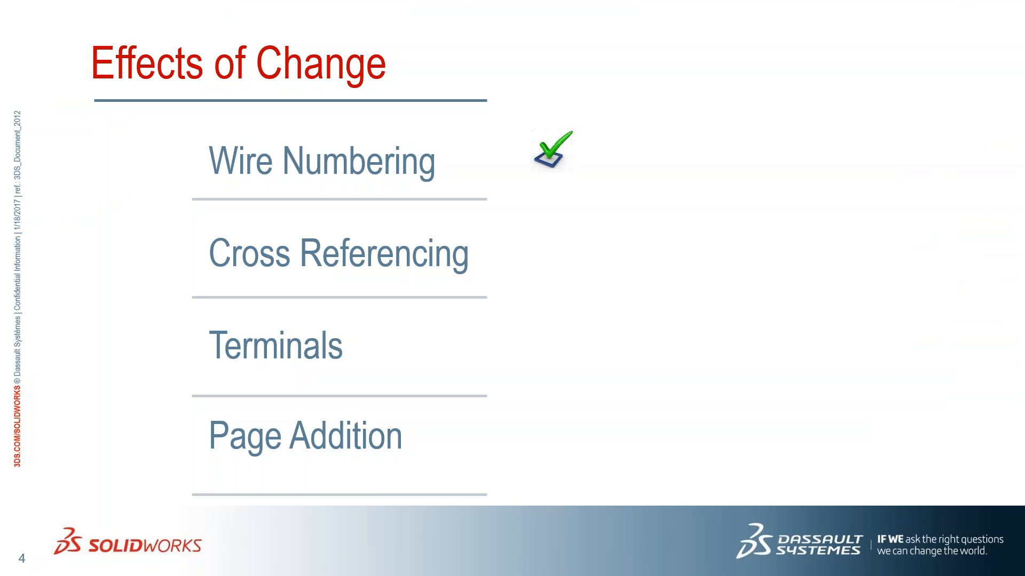
pyautogui.press('space')
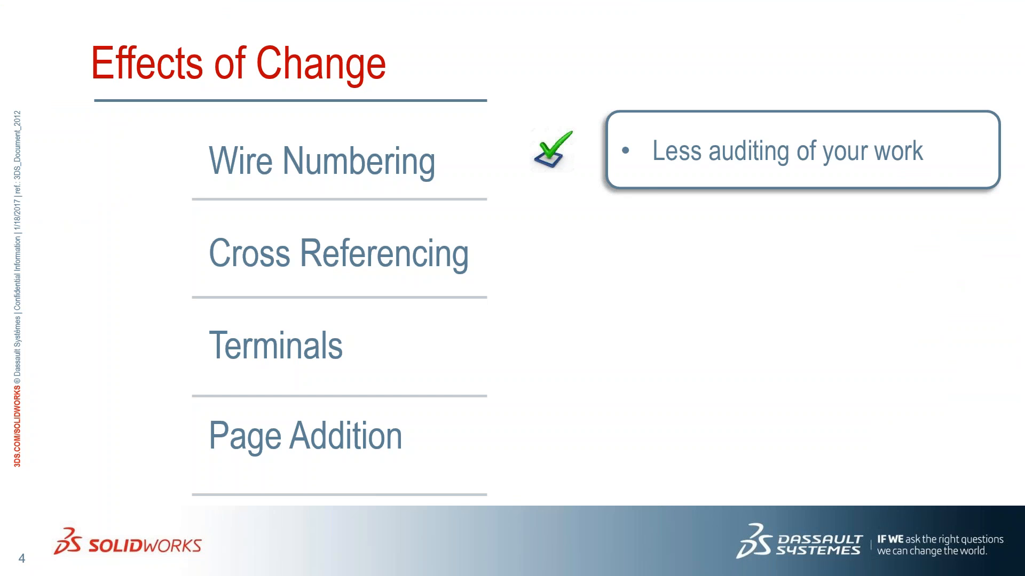
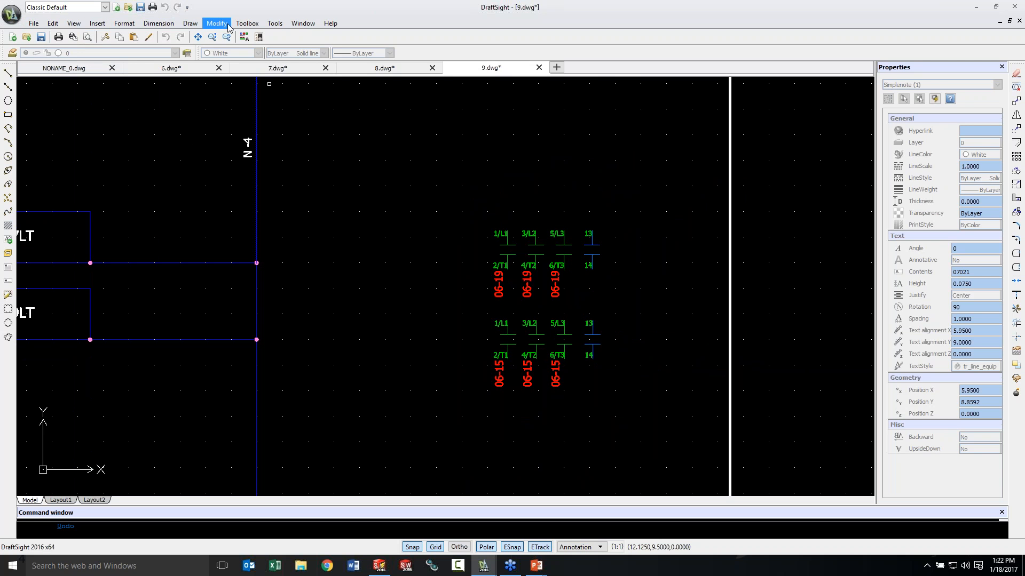
# Switch to drawing 8.dwg in DraftSight and examine the cross-reference text on the rung of contactor 0818MS.
pyautogui.click(302, 23)
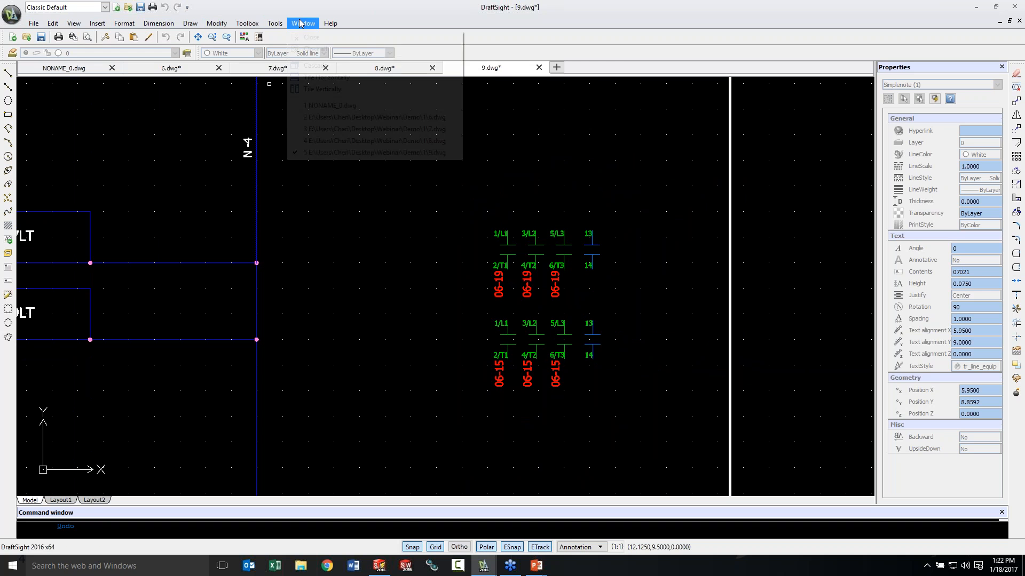
pyautogui.click(349, 141)
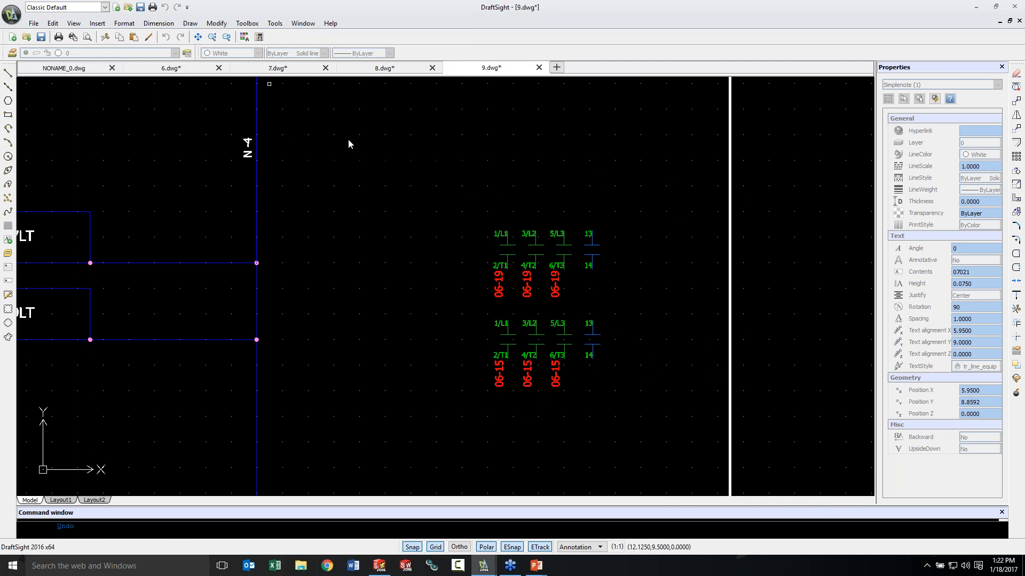
pyautogui.moveTo(711, 359); pyautogui.dragTo(398, 354, button='middle')
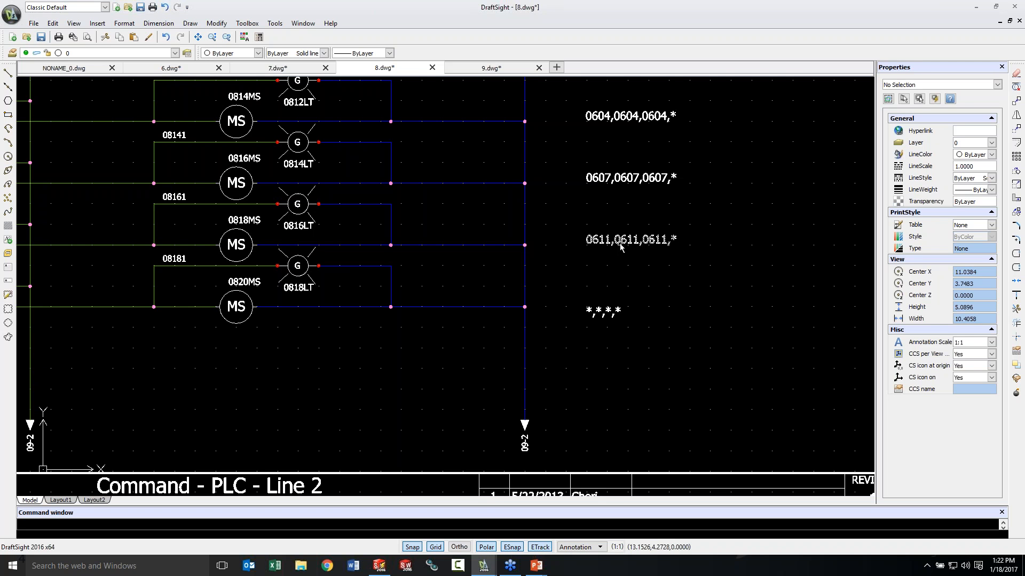
pyautogui.scroll(1, 635, 248)
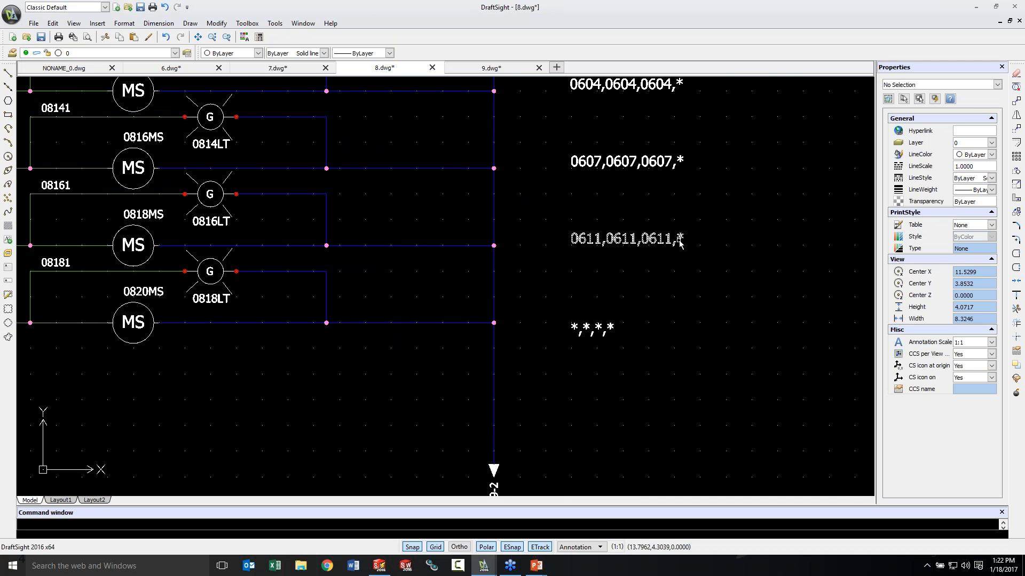
pyautogui.scroll(1, 602, 253)
pyautogui.scroll(1, 602, 253)
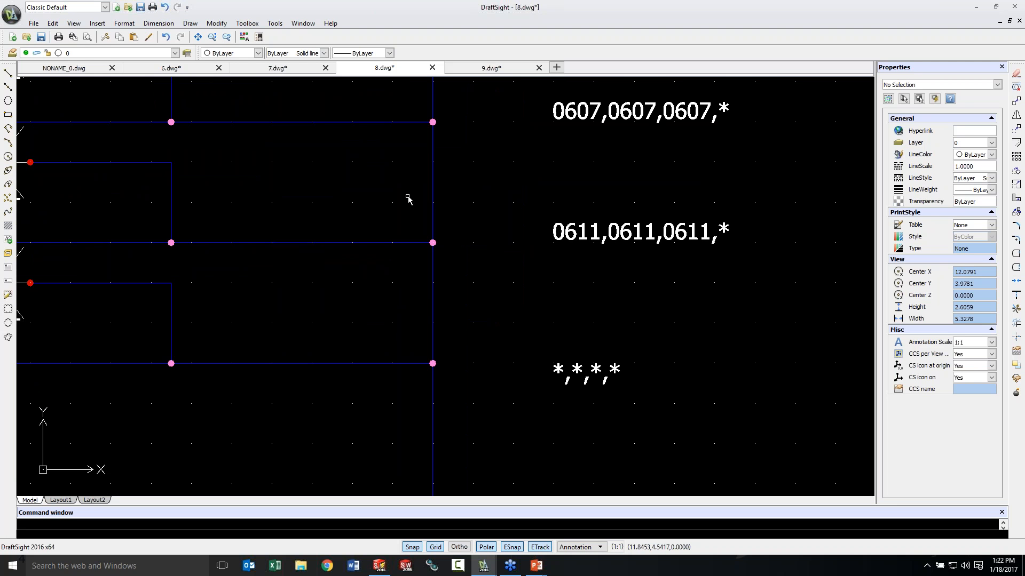
# Draw a short horizontal line under the first 0611 reference on the 0818MS rung, and delete it.
pyautogui.click(97, 23)
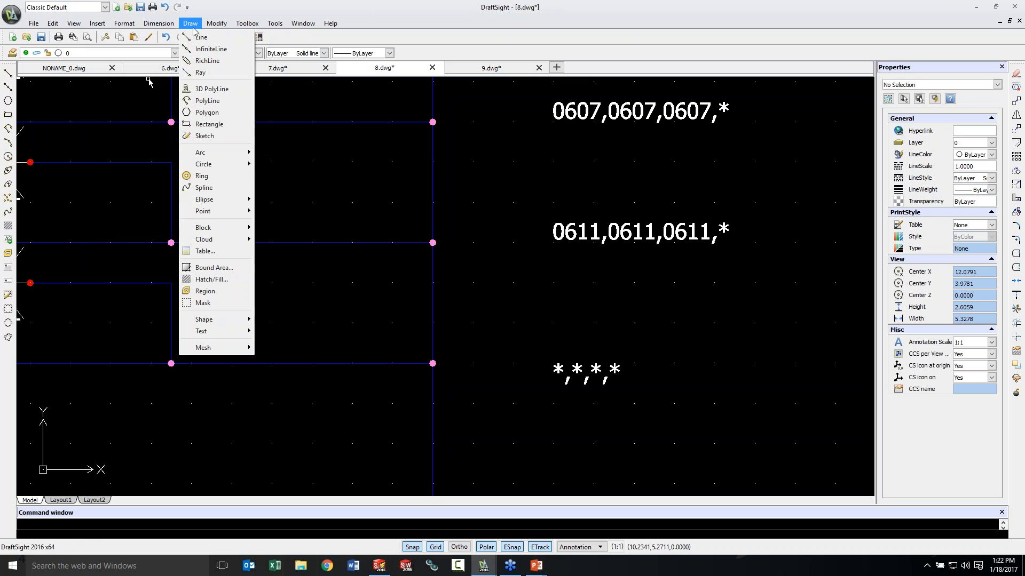
pyautogui.click(199, 37)
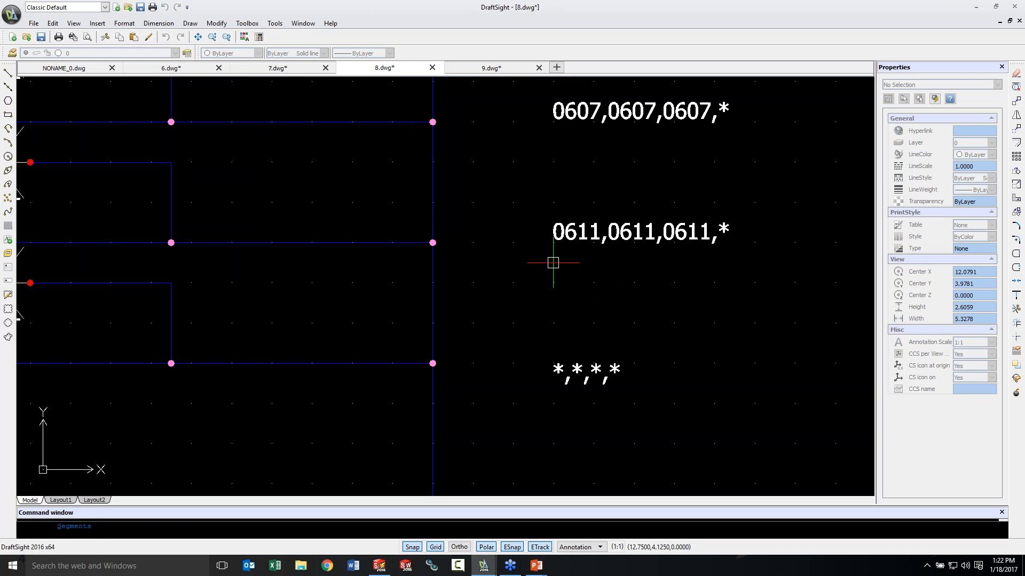
pyautogui.click(553, 243)
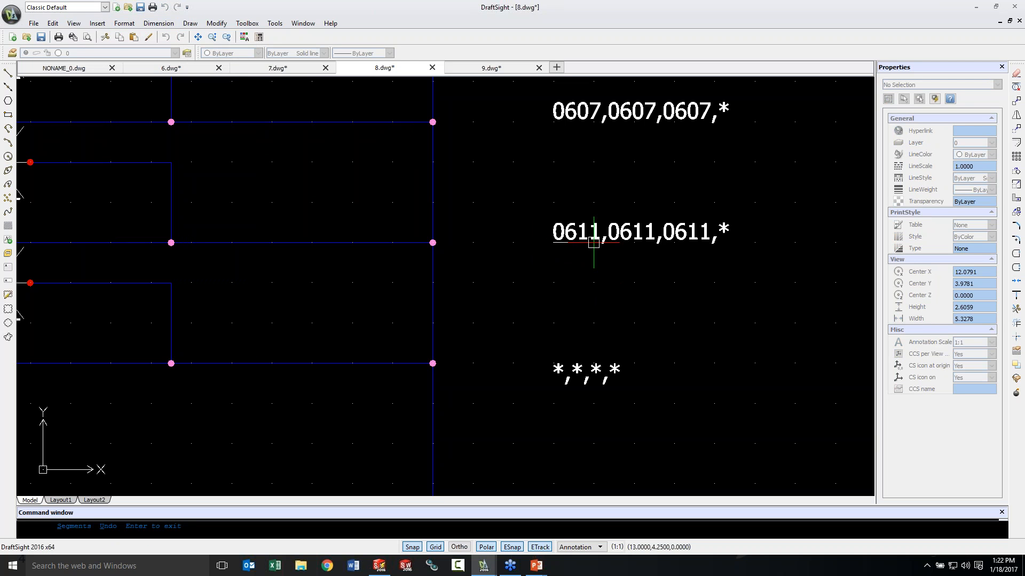
pyautogui.click(613, 243)
pyautogui.press('Return')
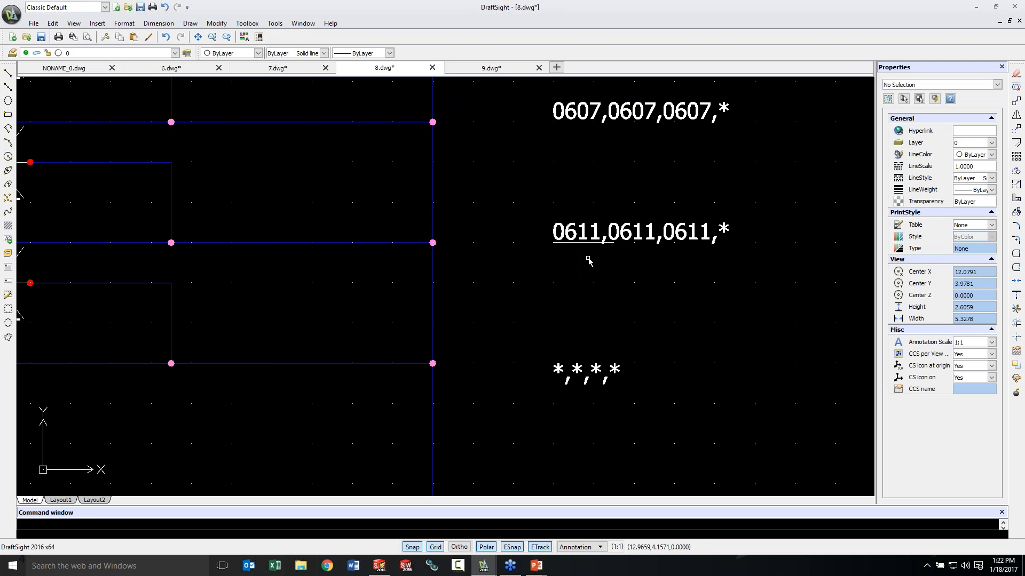
pyautogui.click(559, 245)
pyautogui.press('Delete')
# Switch to drawing 6.dwg to reach the motor circuit containing 0611DISC and contactor 0818MS.
pyautogui.scroll(1, 595, 325)
pyautogui.scroll(-1, 595, 326)
pyautogui.scroll(-3, 595, 326)
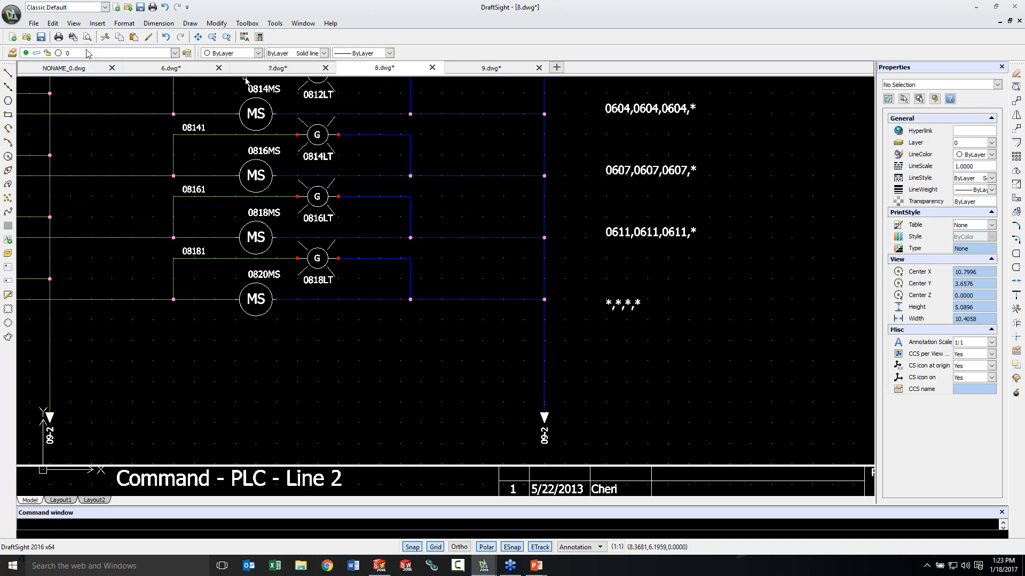
pyautogui.click(302, 23)
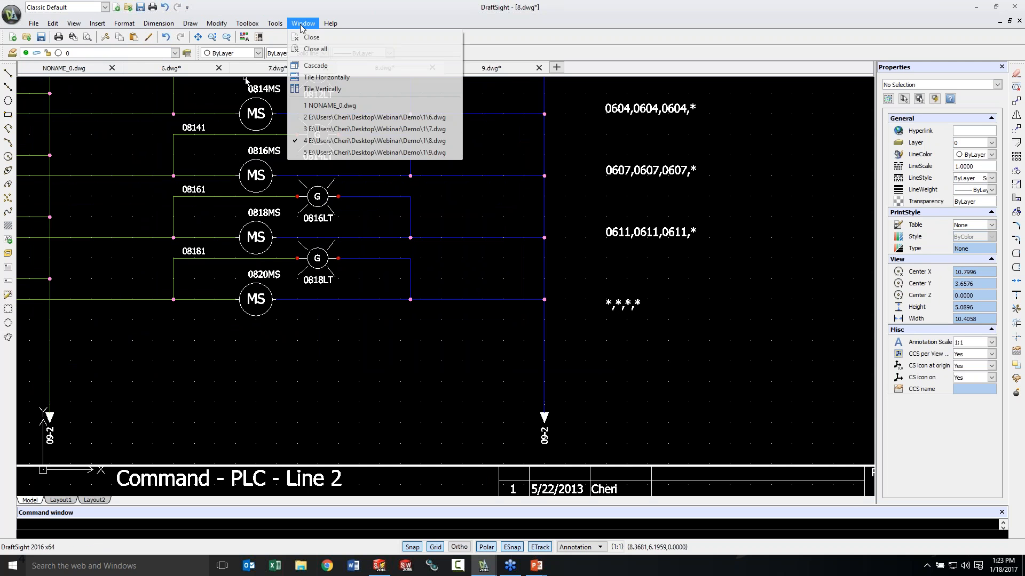
pyautogui.click(343, 118)
pyautogui.moveTo(447, 261); pyautogui.dragTo(455, 320, button='middle')
# Try to copy the motor circuit with 0611DISC, contactor 0818MS and motor 0611M into the empty space above 0619DISC.
pyautogui.click(599, 224)
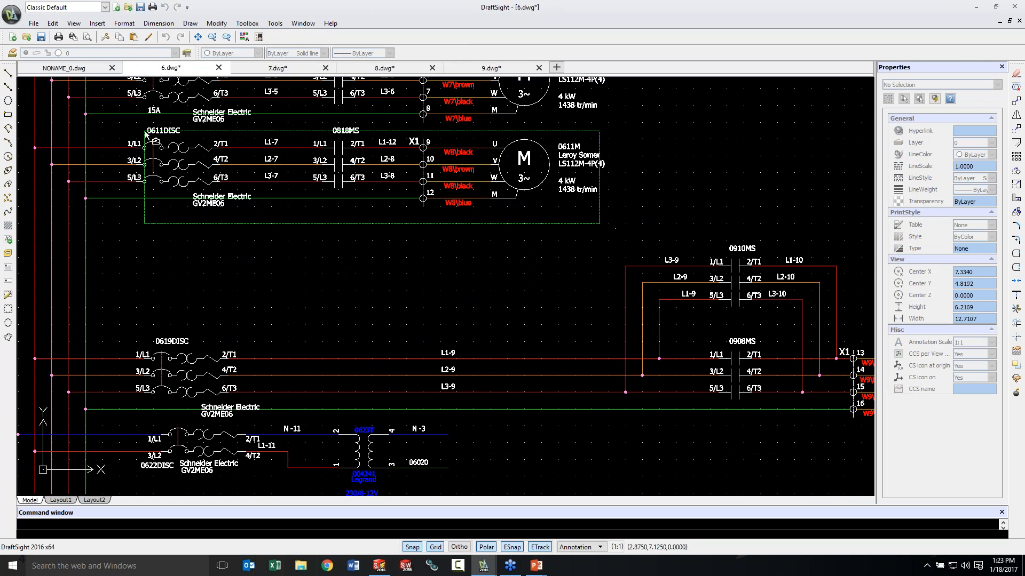
pyautogui.click(111, 124)
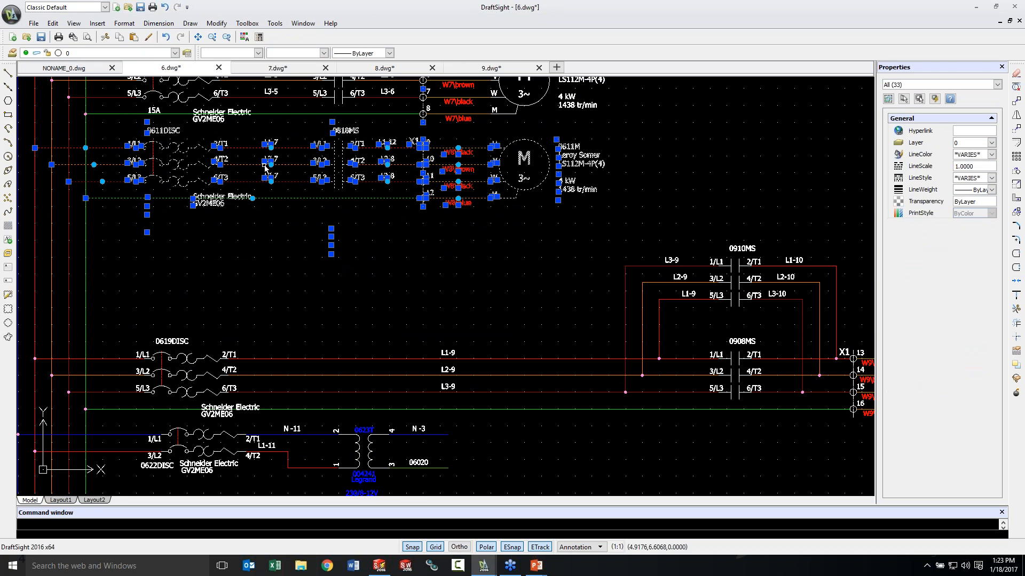
pyautogui.rightClick(330, 197)
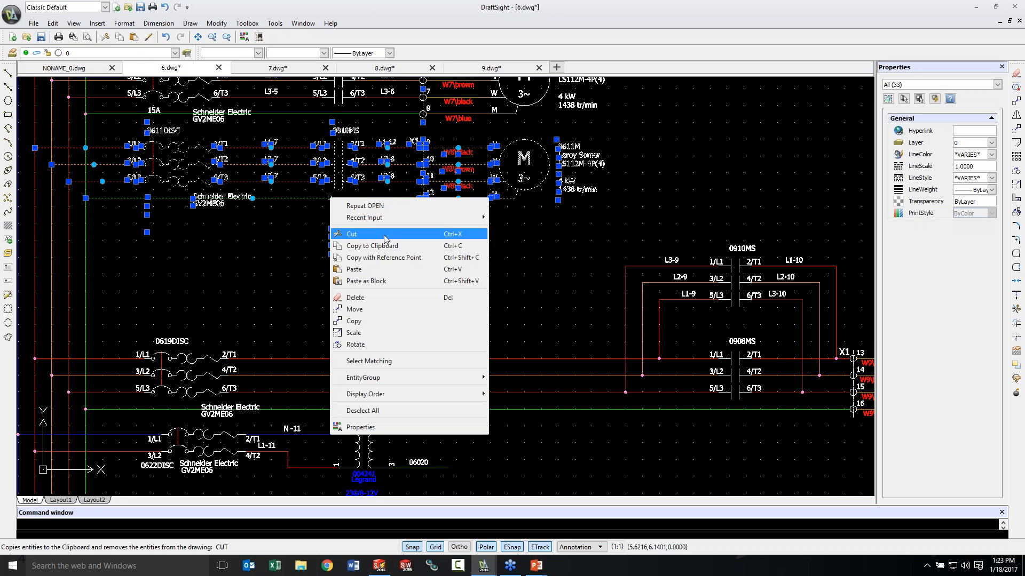
pyautogui.click(356, 324)
pyautogui.click(246, 297)
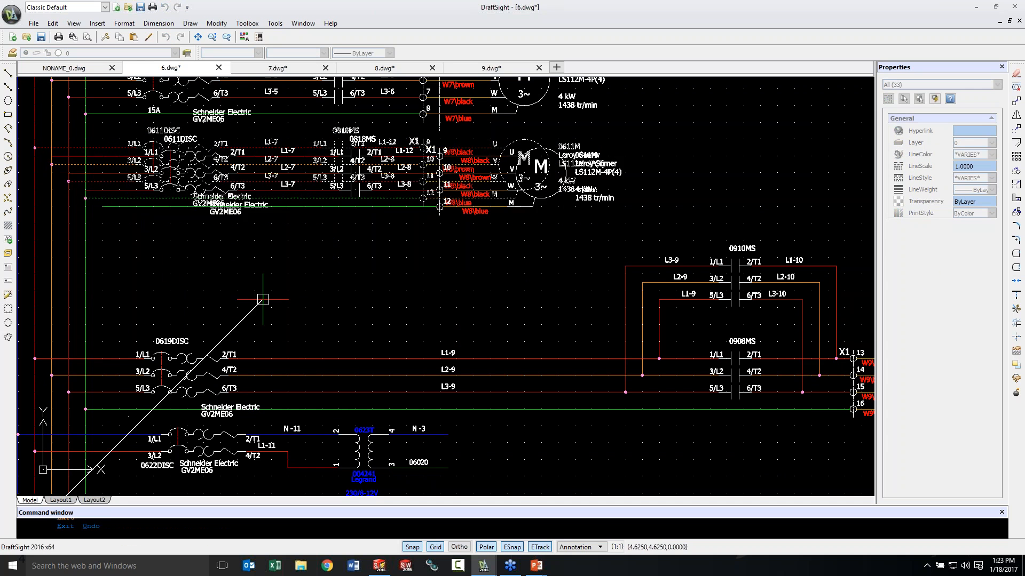
pyautogui.click(263, 384)
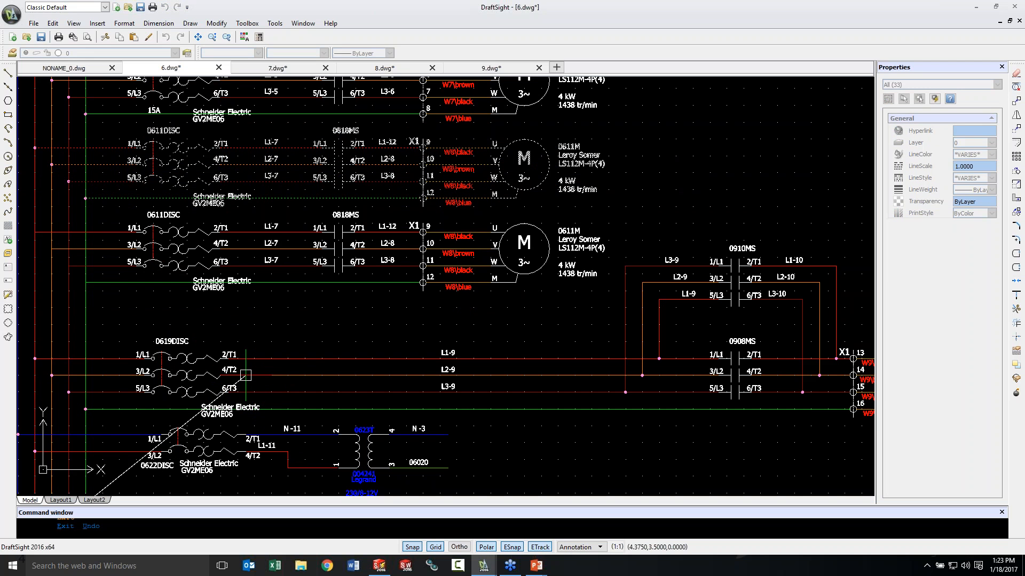
pyautogui.rightClick(246, 375)
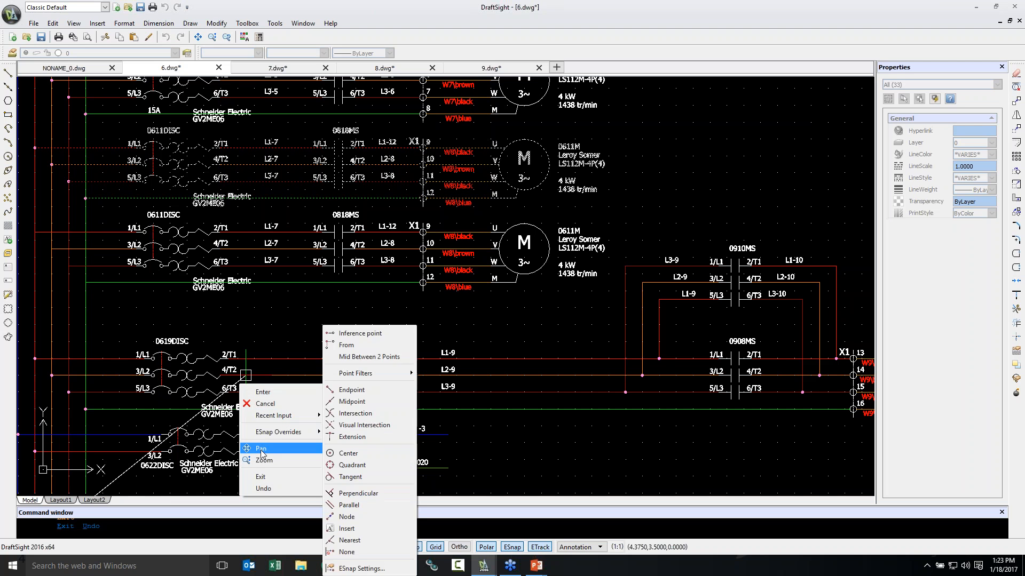
pyautogui.click(246, 373)
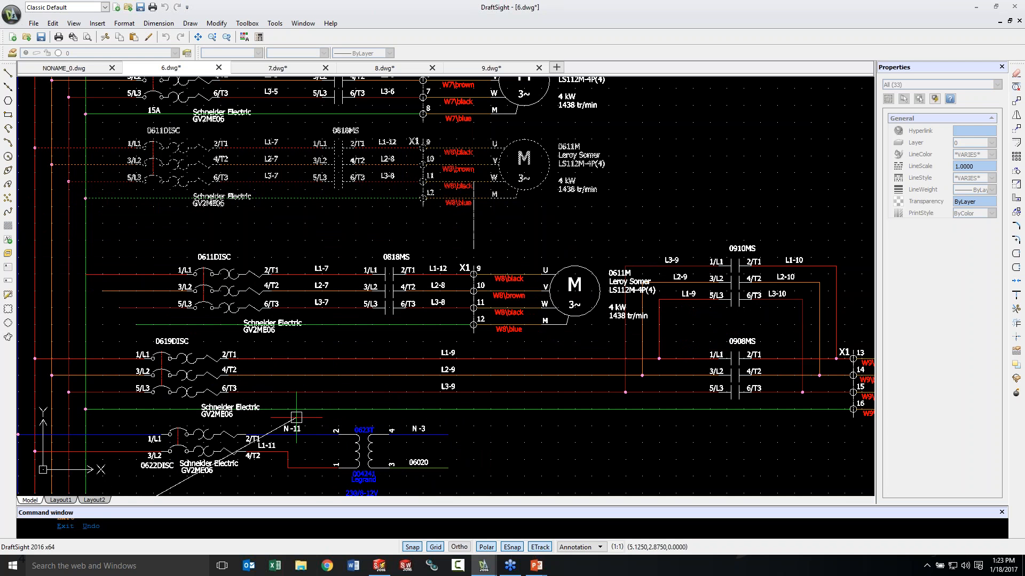
pyautogui.press('Escape')
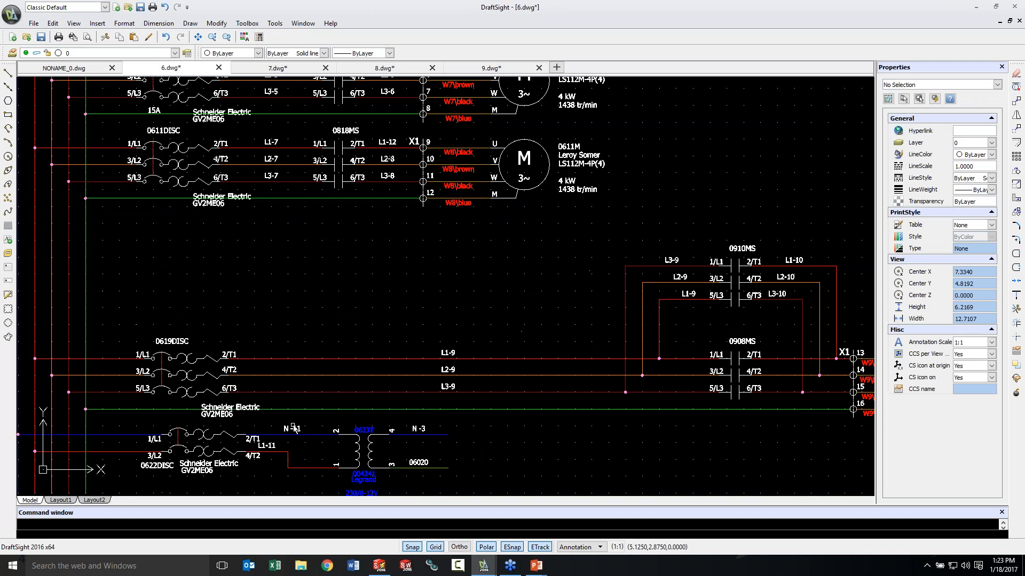
# Copy contactor 0818MS and paste the copy over the vertical supply wires at about X 1.5, Y 5.25.
pyautogui.click(342, 176)
pyautogui.rightClick(342, 178)
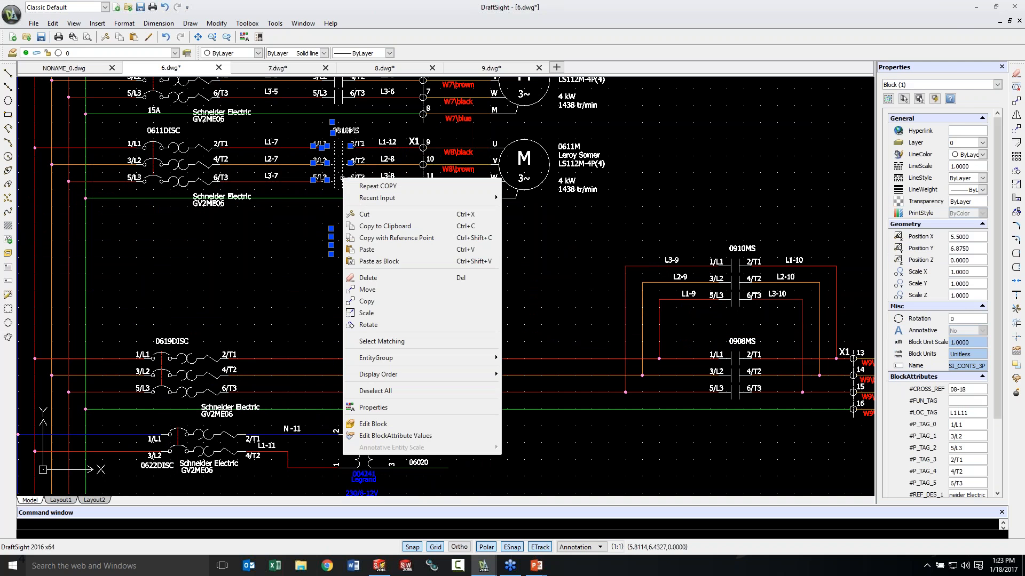
pyautogui.click(401, 236)
pyautogui.press('Escape')
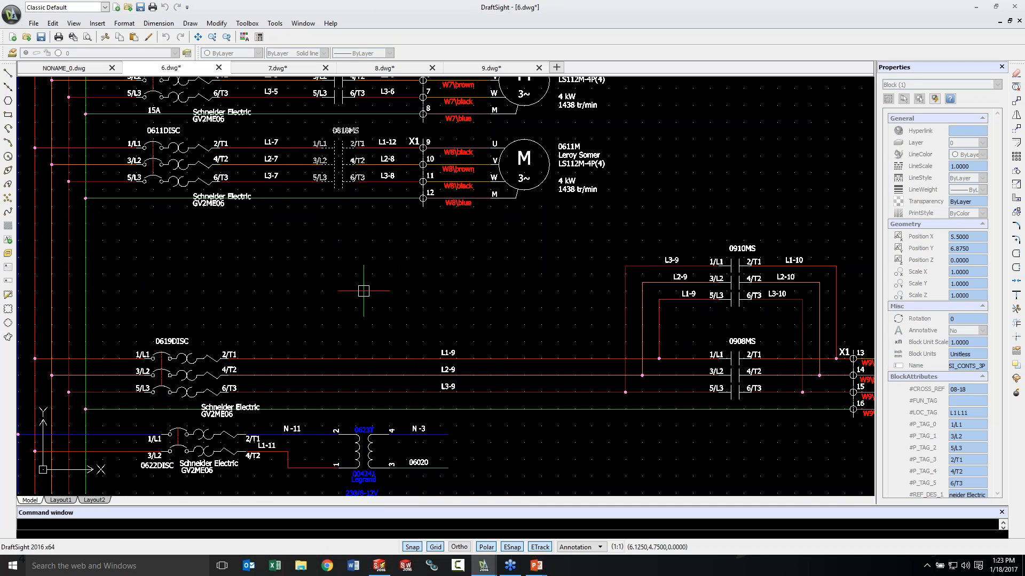
pyautogui.rightClick(348, 301)
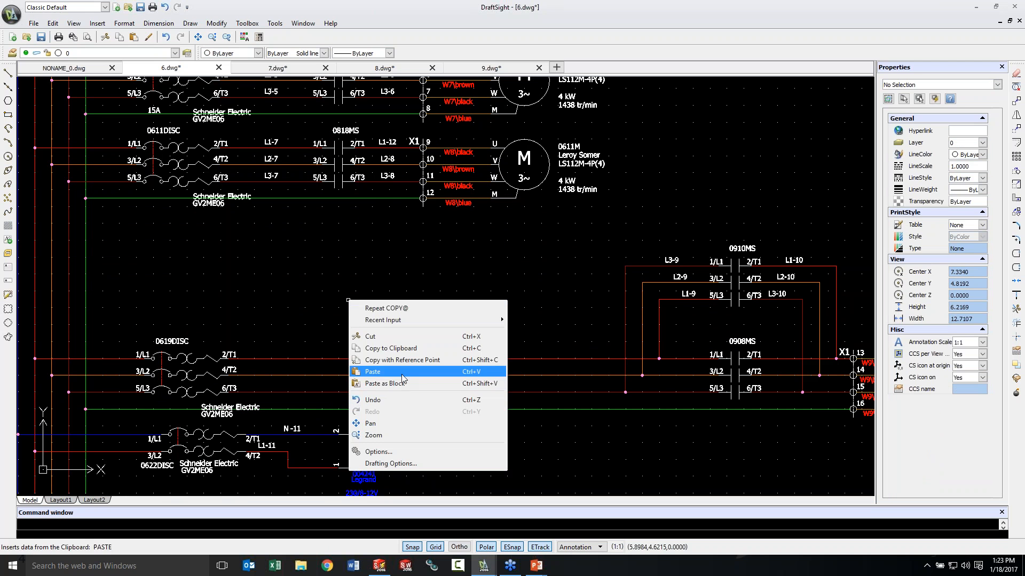
pyautogui.click(385, 371)
pyautogui.click(381, 409)
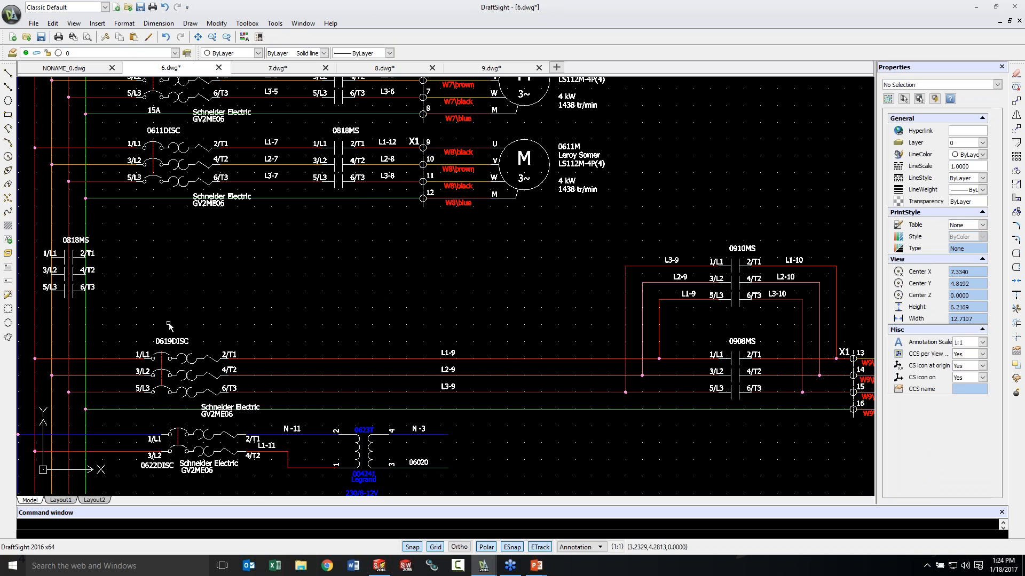
# Move the 6/T3 terminal label of the pasted 0818MS contactor into the empty space above 0619DISC.
pyautogui.click(82, 259)
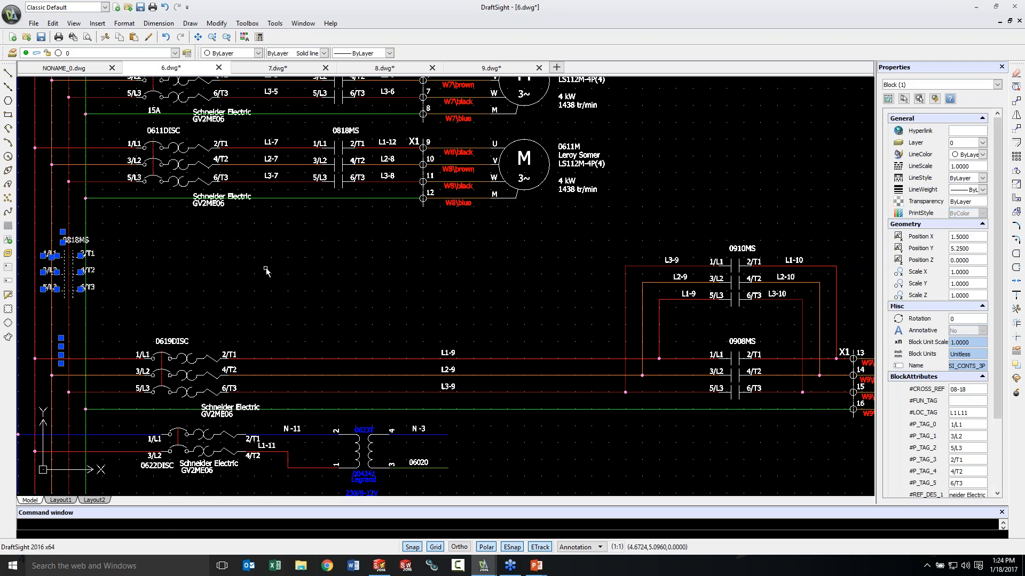
pyautogui.click(80, 289)
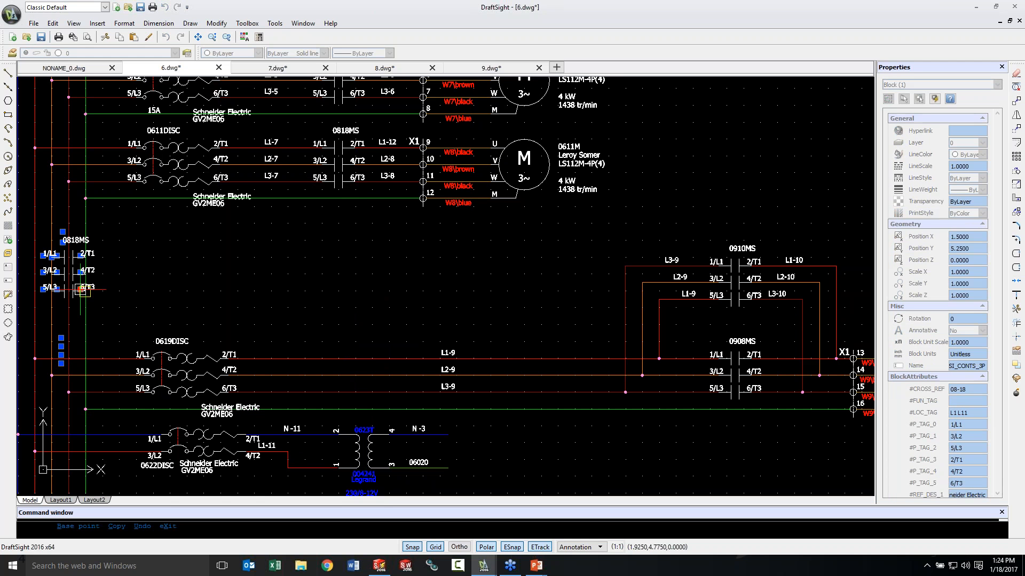
pyautogui.click(160, 299)
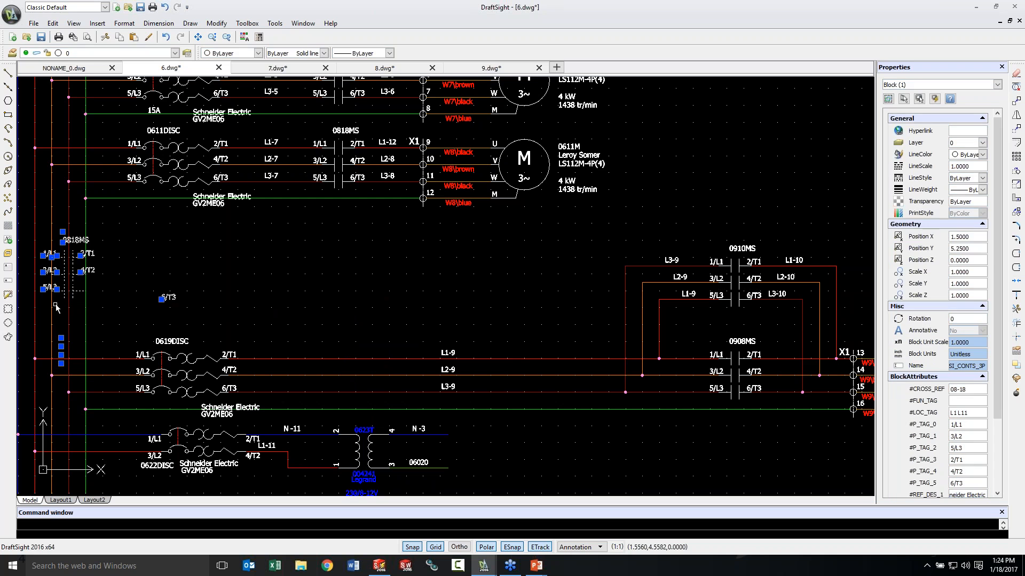
# Move the pasted 0818MS contactor clear of the vertical supply wires to about X 2.56, Y 5.35.
pyautogui.scroll(5, 96, 276)
pyautogui.moveTo(68, 302); pyautogui.dragTo(315, 335, button='middle')
pyautogui.click(316, 339)
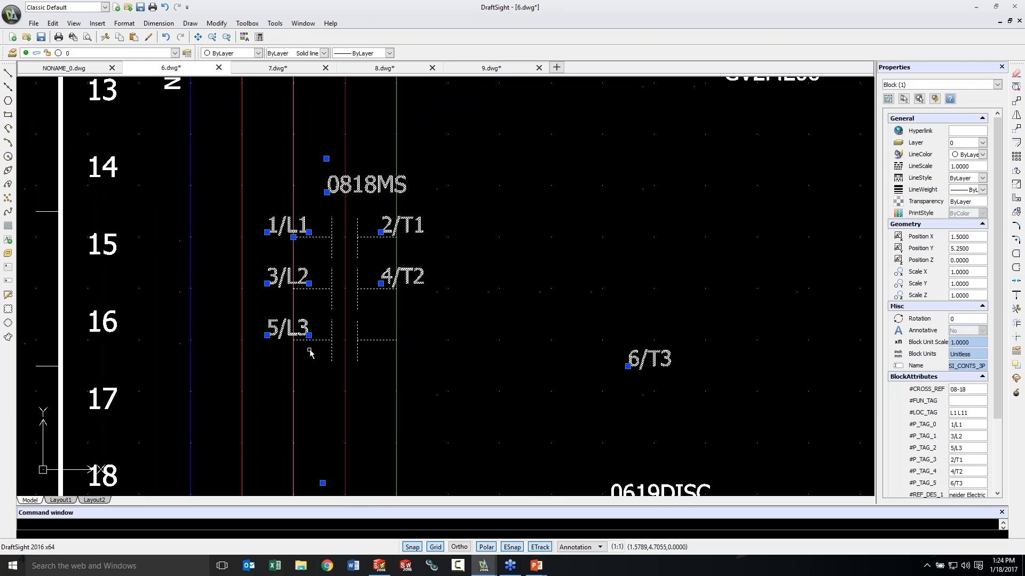
pyautogui.moveTo(317, 343); pyautogui.dragTo(534, 322)
pyautogui.click(623, 300)
pyautogui.click(776, 354)
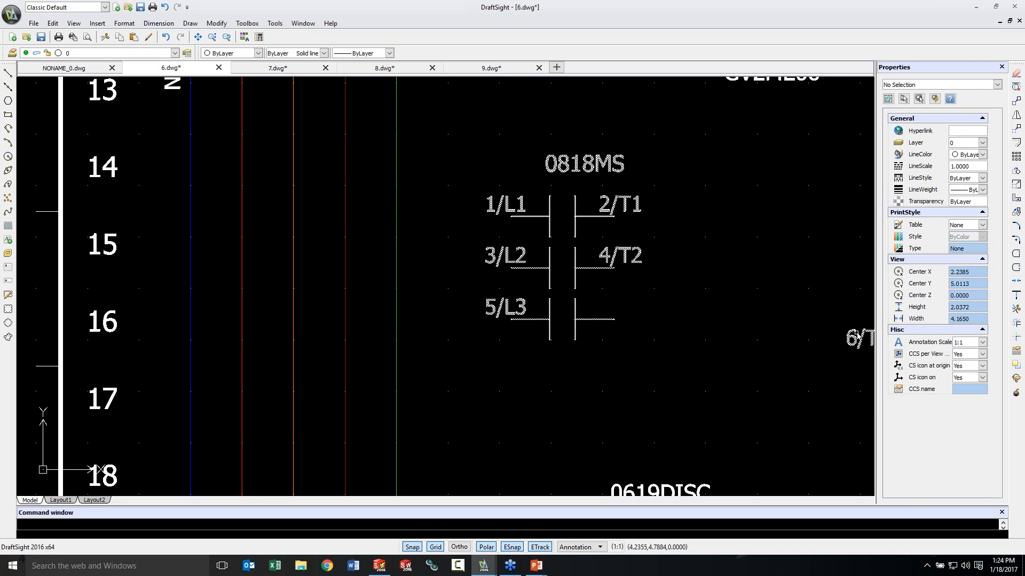
# Set the #CROSS_REF attribute of the pasted 0818MS contactor to 08-20.
pyautogui.click(852, 353)
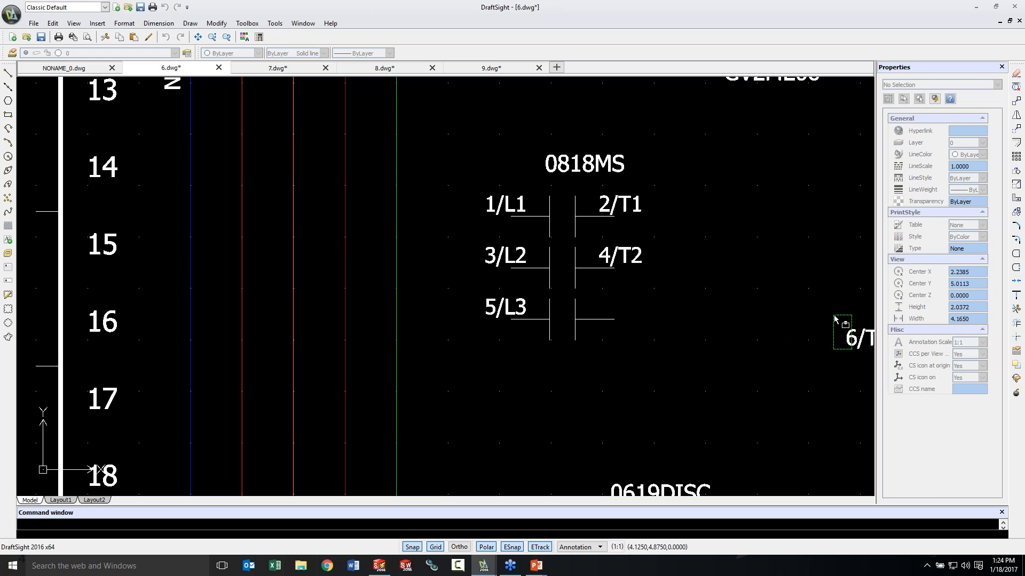
pyautogui.click(838, 344)
pyautogui.click(830, 340)
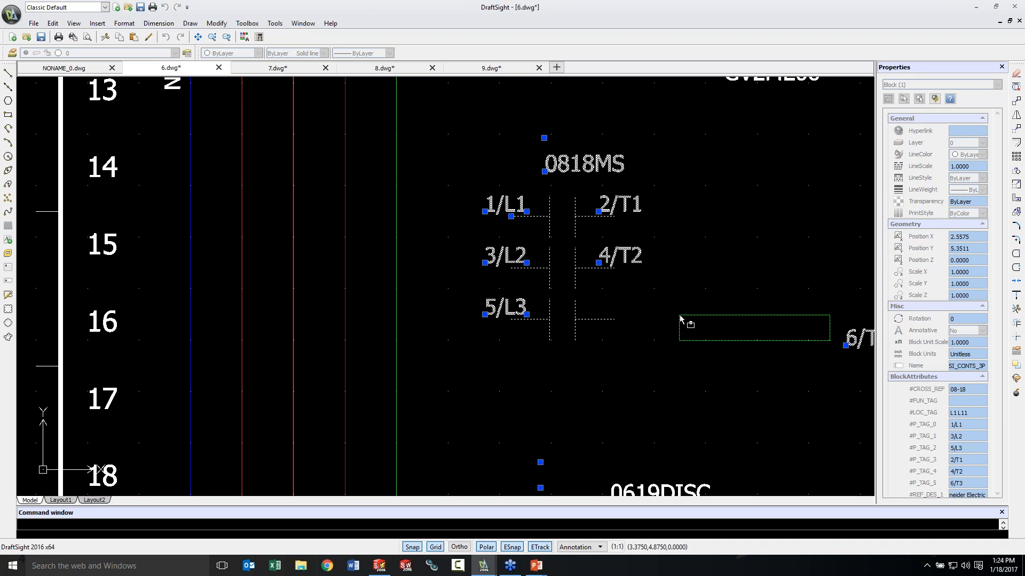
pyautogui.click(680, 319)
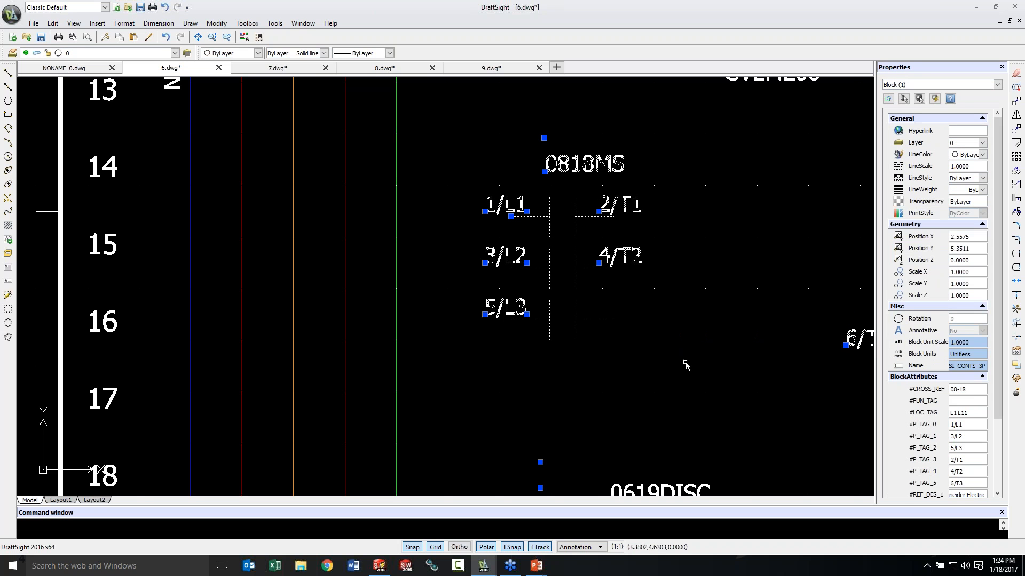
pyautogui.rightClick(578, 165)
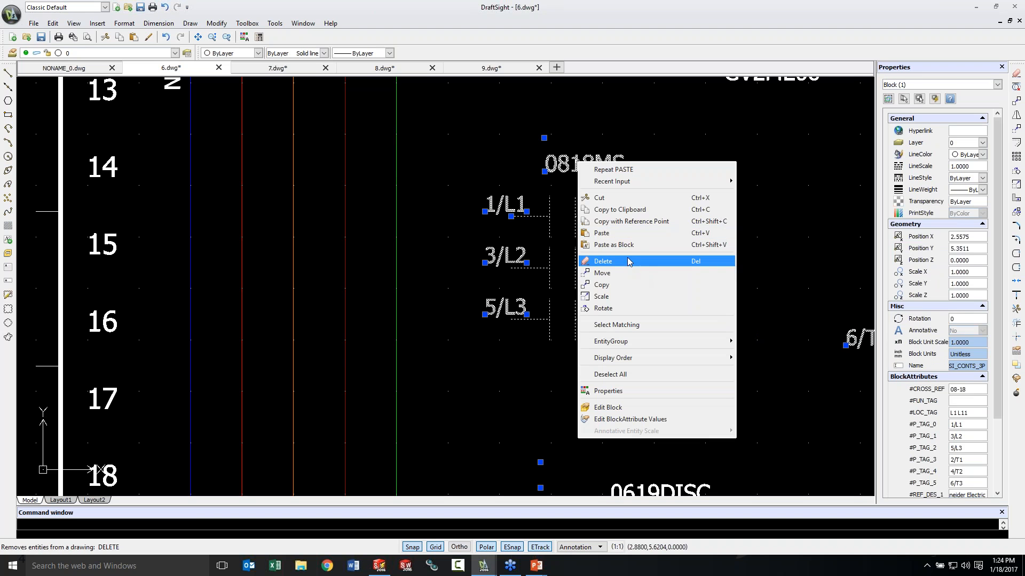
pyautogui.click(546, 162)
pyautogui.rightClick(567, 162)
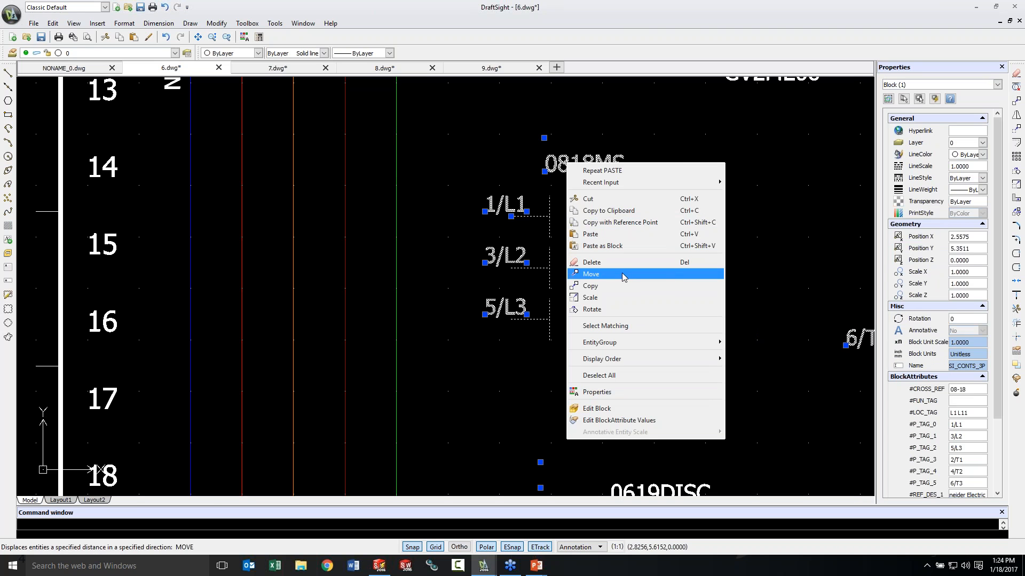
pyautogui.doubleClick(562, 164)
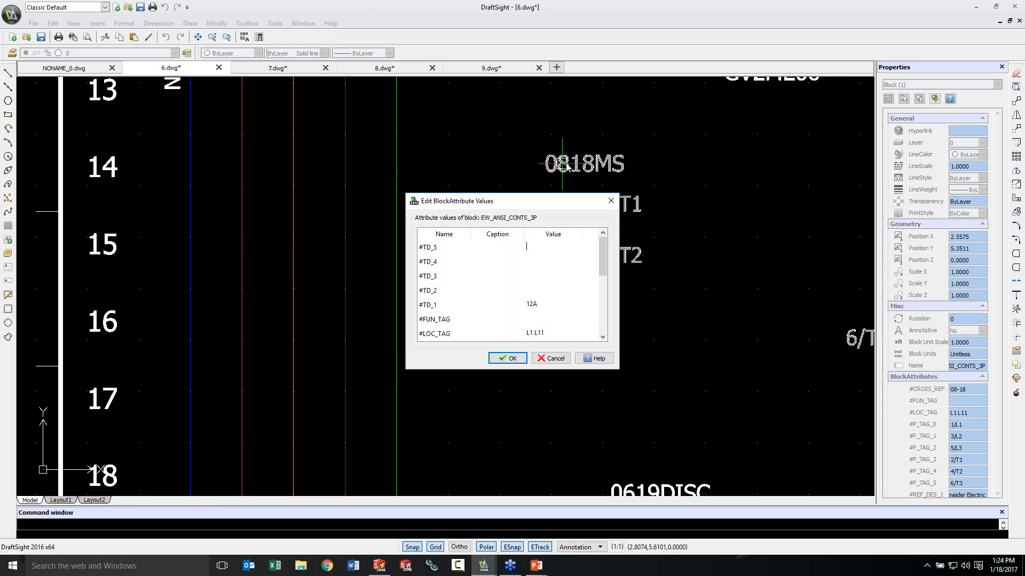
pyautogui.moveTo(600, 261); pyautogui.dragTo(602, 323)
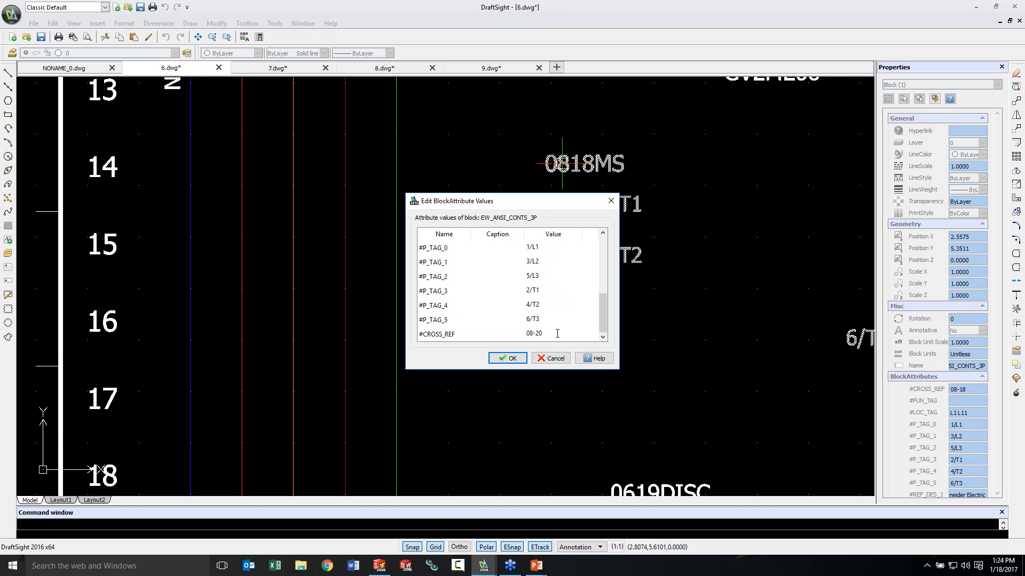
pyautogui.scroll(3, 557, 334)
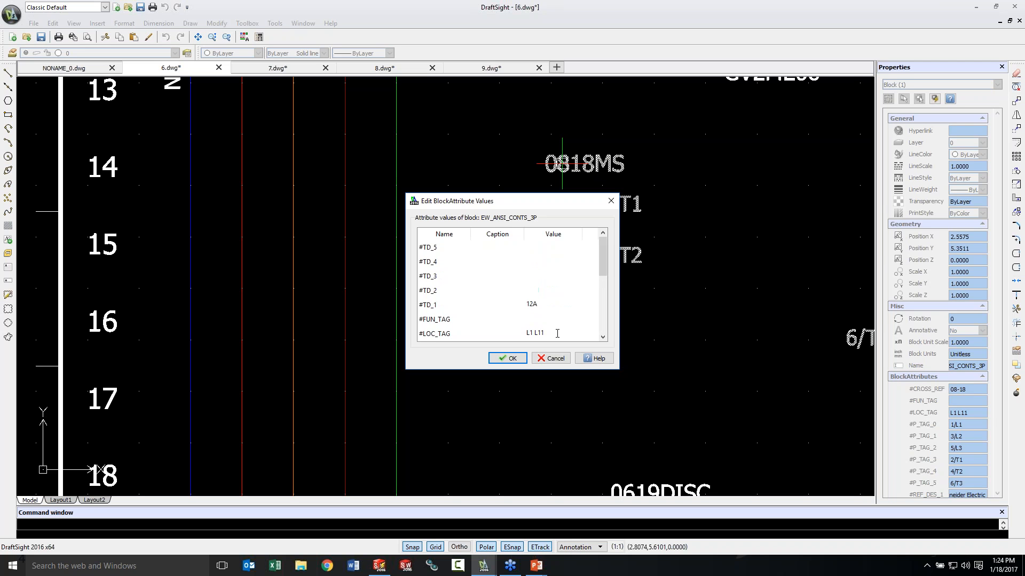
pyautogui.click(507, 358)
# Set the #TAG attribute of the pasted contactor to 0208MS.
pyautogui.click(587, 172)
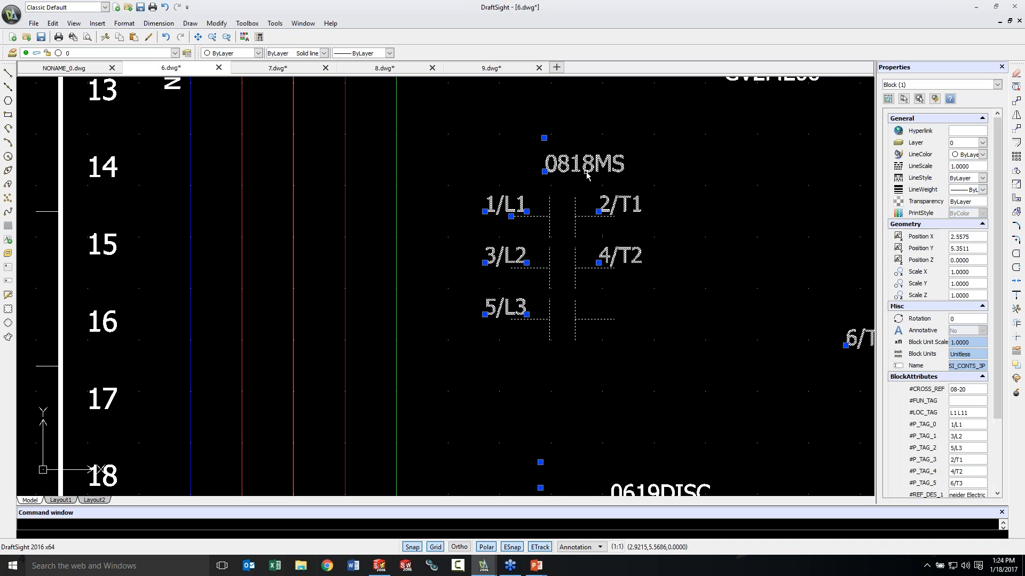
pyautogui.rightClick(587, 172)
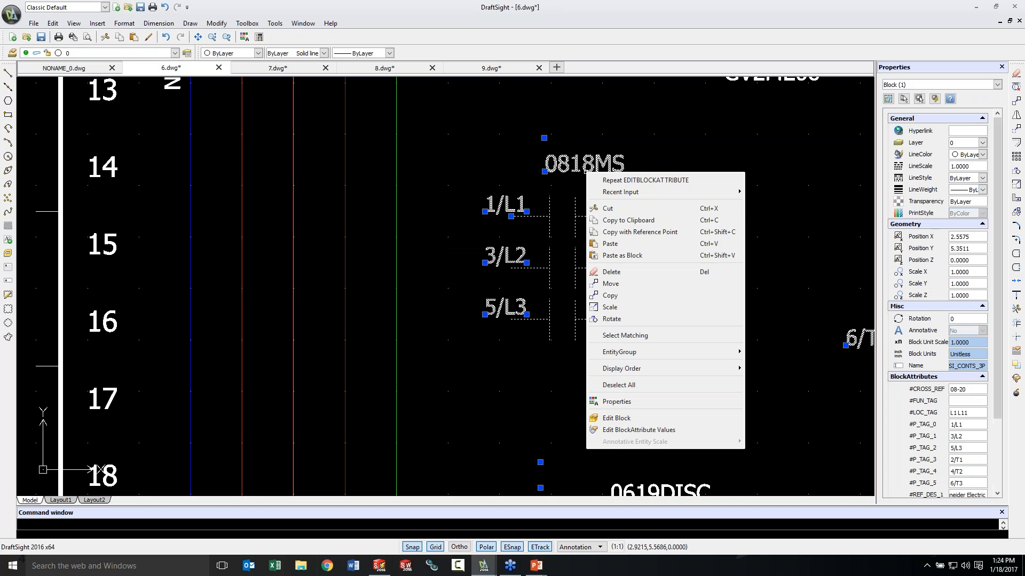
pyautogui.rightClick(576, 160)
pyautogui.rightClick(577, 160)
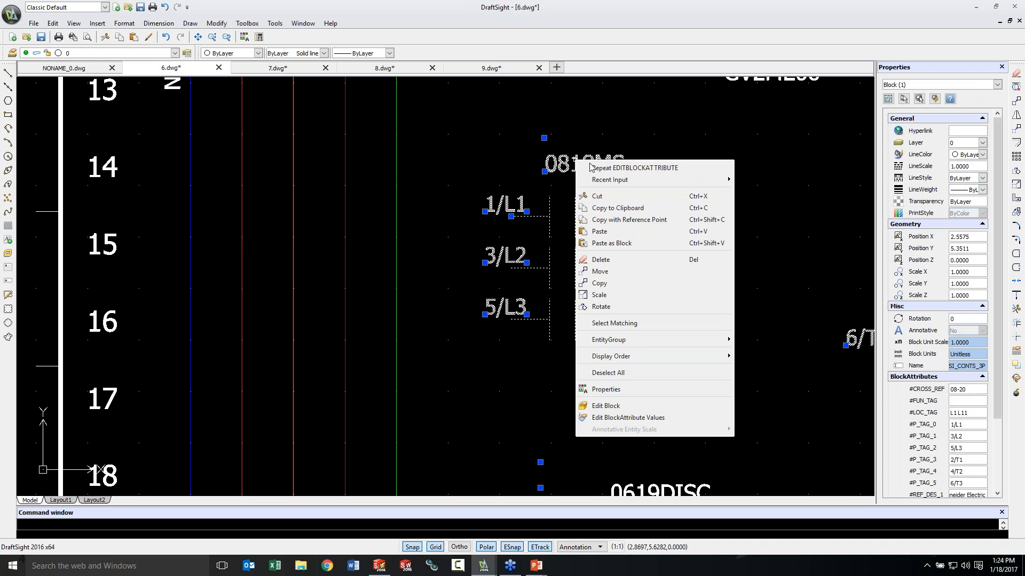
pyautogui.click(625, 418)
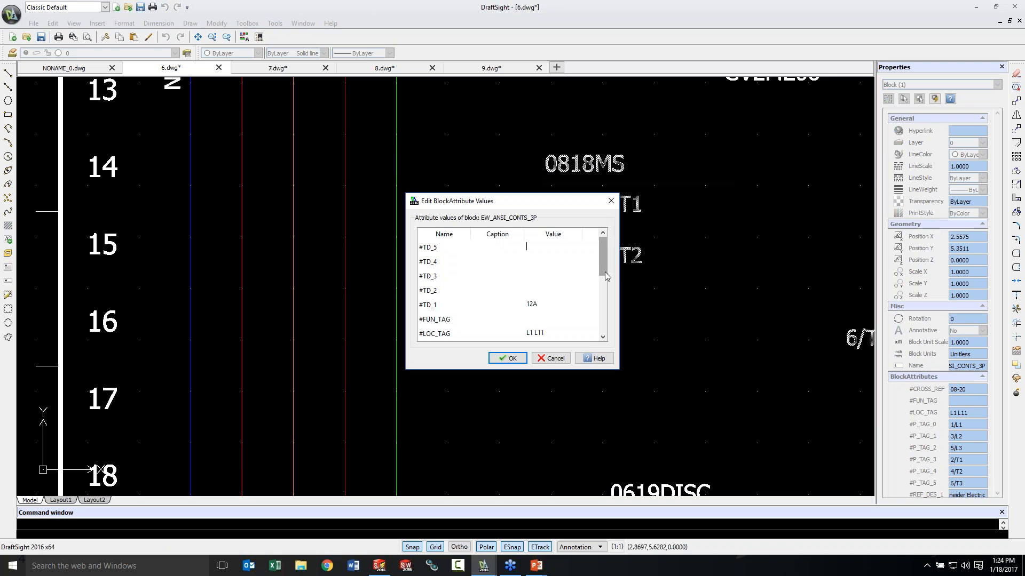
pyautogui.moveTo(605, 276); pyautogui.dragTo(611, 344)
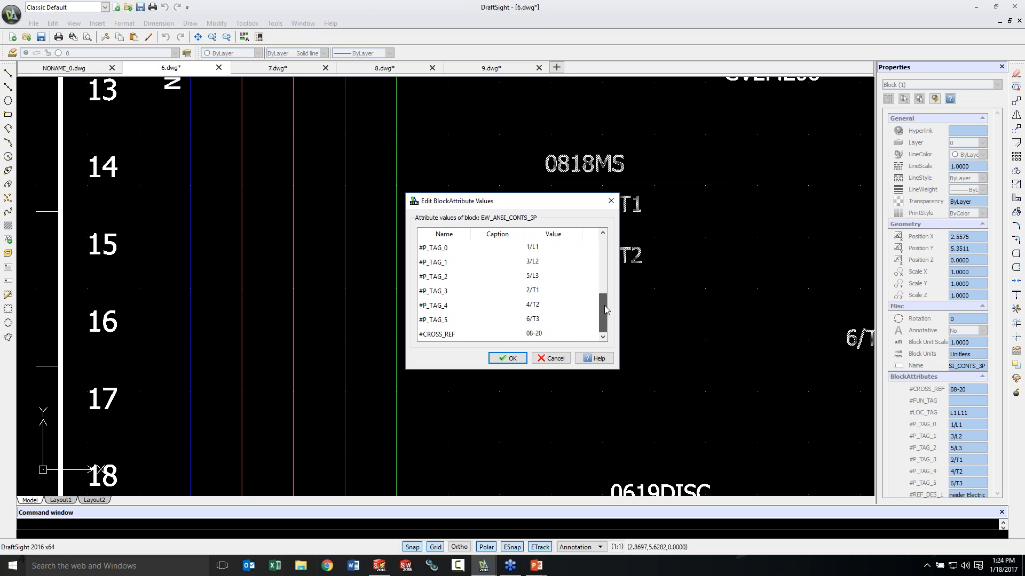
pyautogui.moveTo(603, 319); pyautogui.dragTo(610, 268)
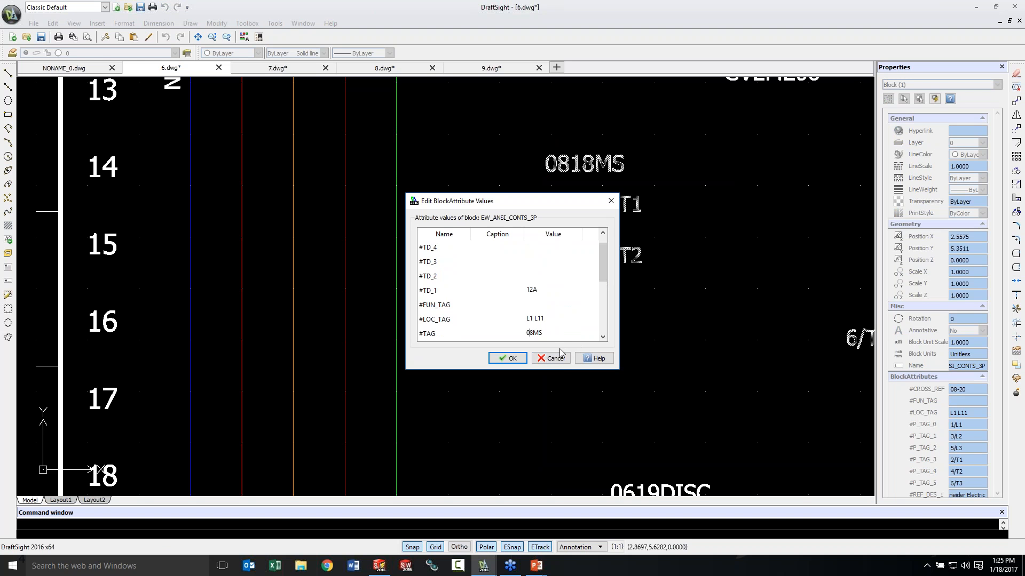
pyautogui.press('Tab')
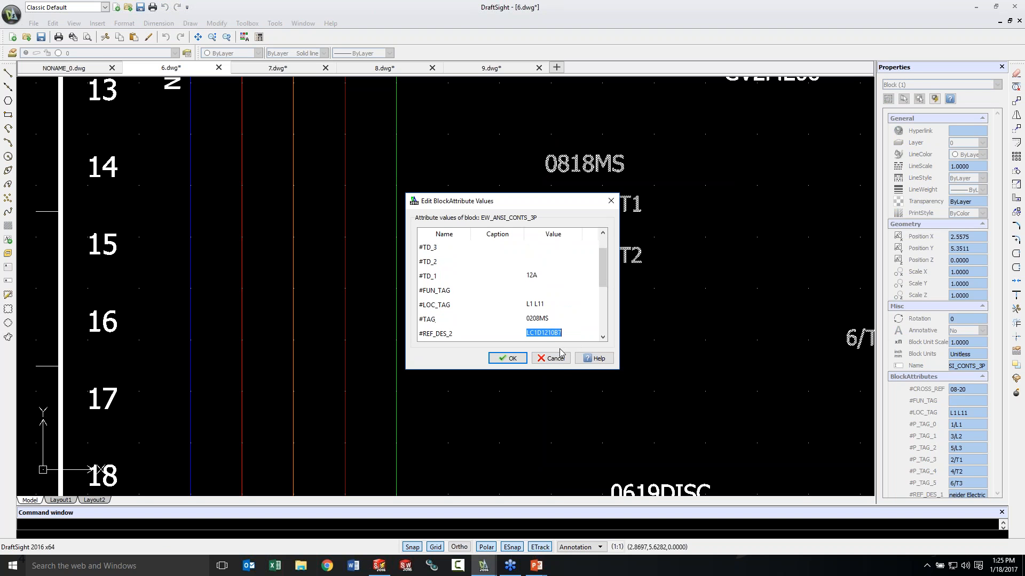
pyautogui.click(507, 358)
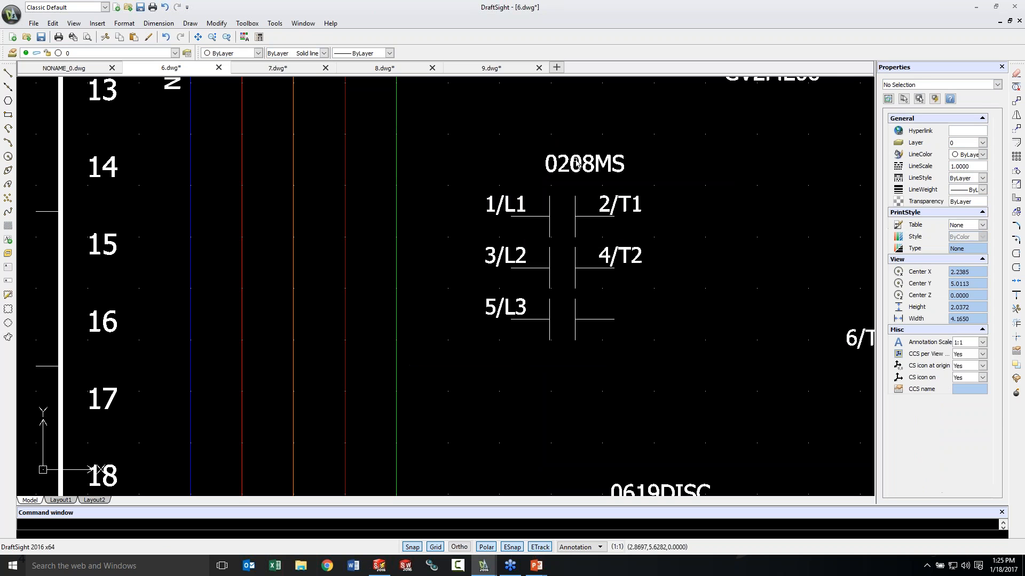
# Correct the #TAG attribute of the pasted contactor to 0820MS.
pyautogui.click(555, 164)
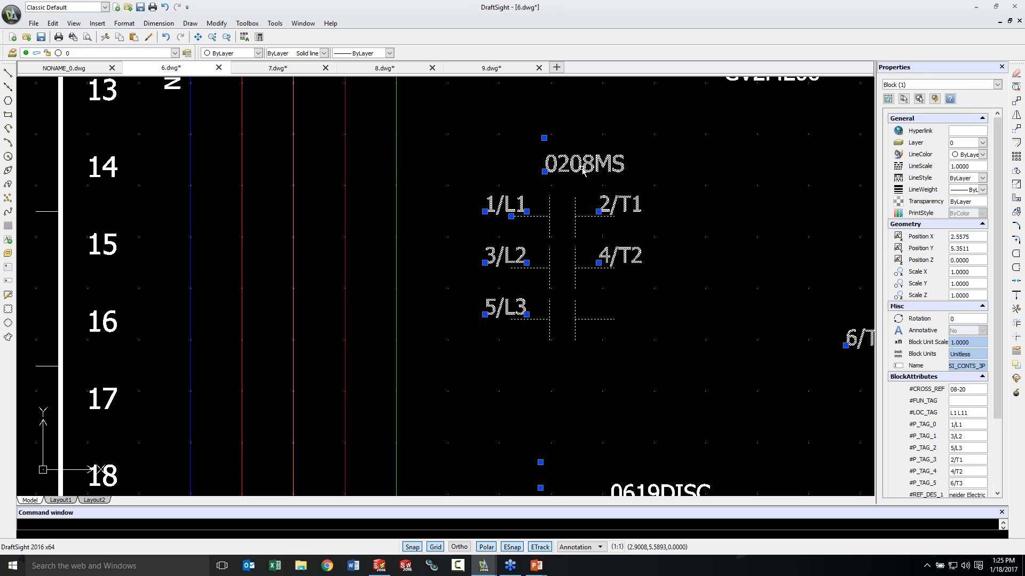
pyautogui.rightClick(581, 168)
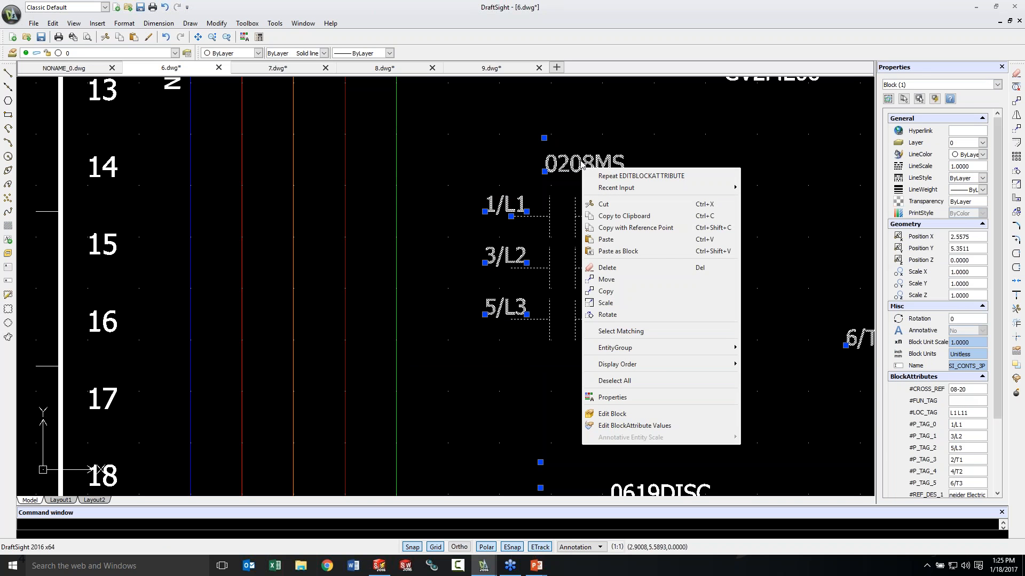
pyautogui.doubleClick(580, 160)
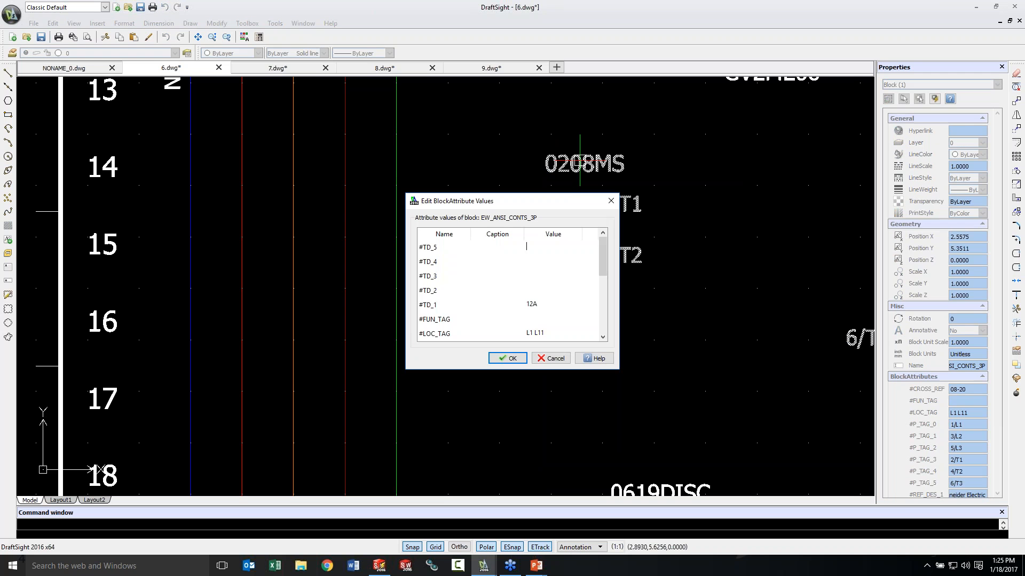
pyautogui.click(603, 336)
pyautogui.click(603, 337)
pyautogui.click(603, 336)
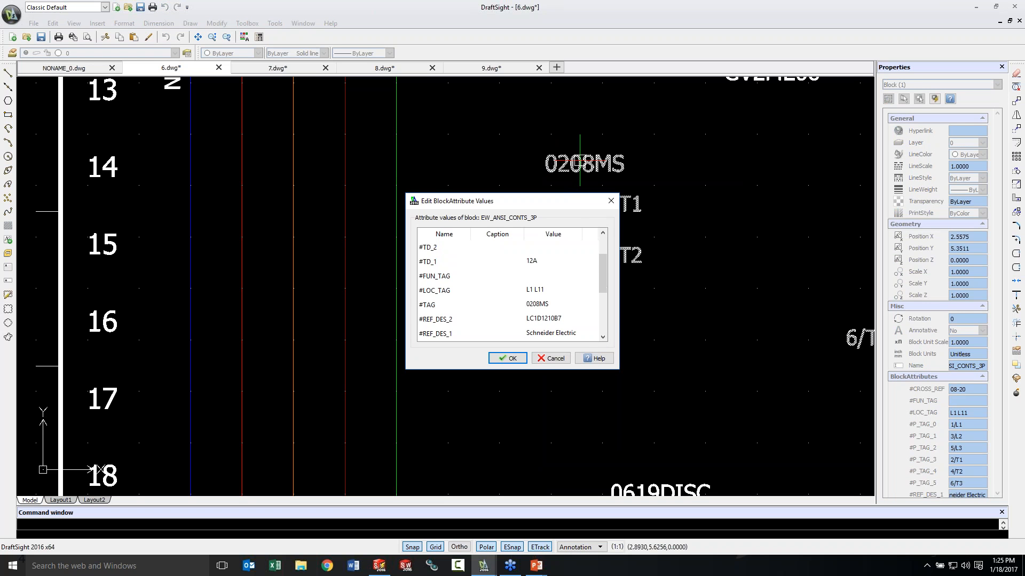
pyautogui.doubleClick(542, 306)
pyautogui.click(554, 333)
pyautogui.click(507, 358)
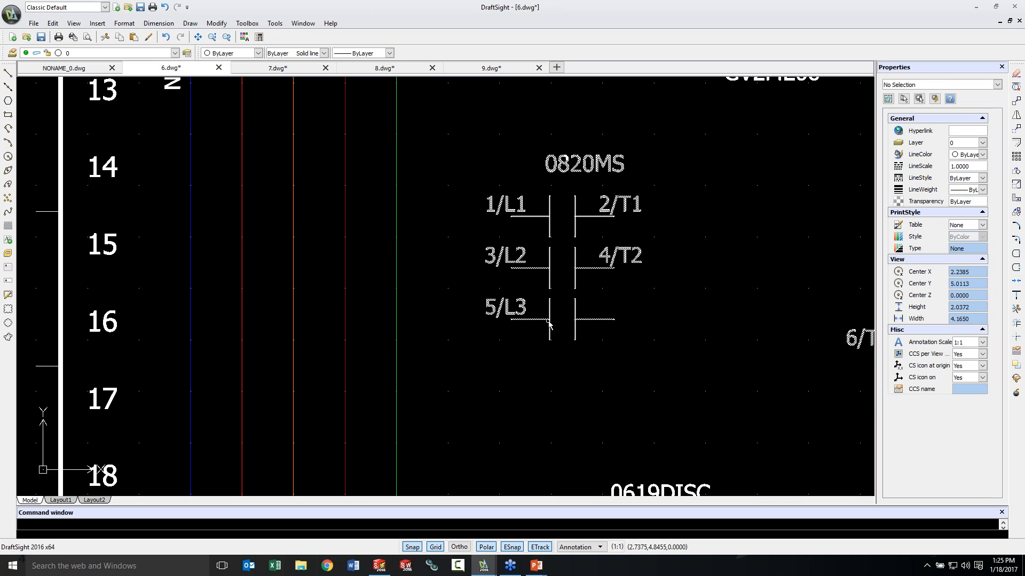
# In drawing 8, set the contents of the cross-reference note beside coil 0820MS to 0614,0614,0614,*.
pyautogui.scroll(4, 550, 320)
pyautogui.scroll(-5, 549, 321)
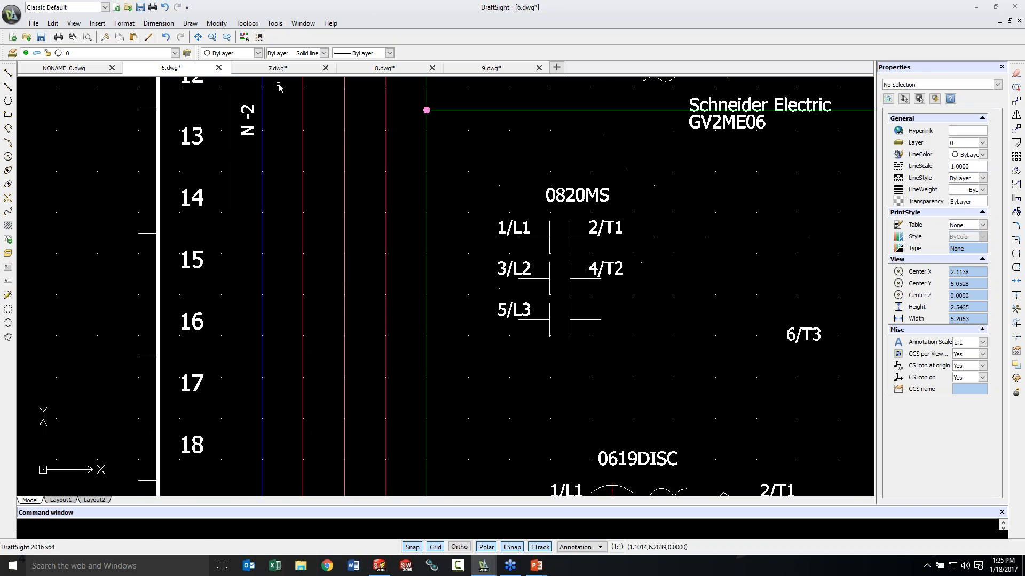
pyautogui.click(303, 23)
pyautogui.click(374, 141)
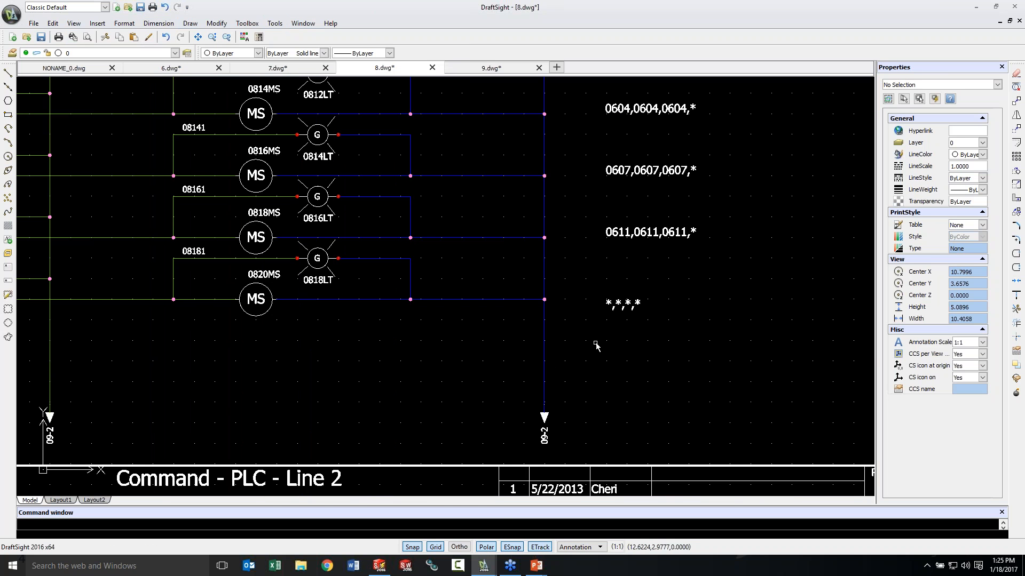
pyautogui.click(631, 305)
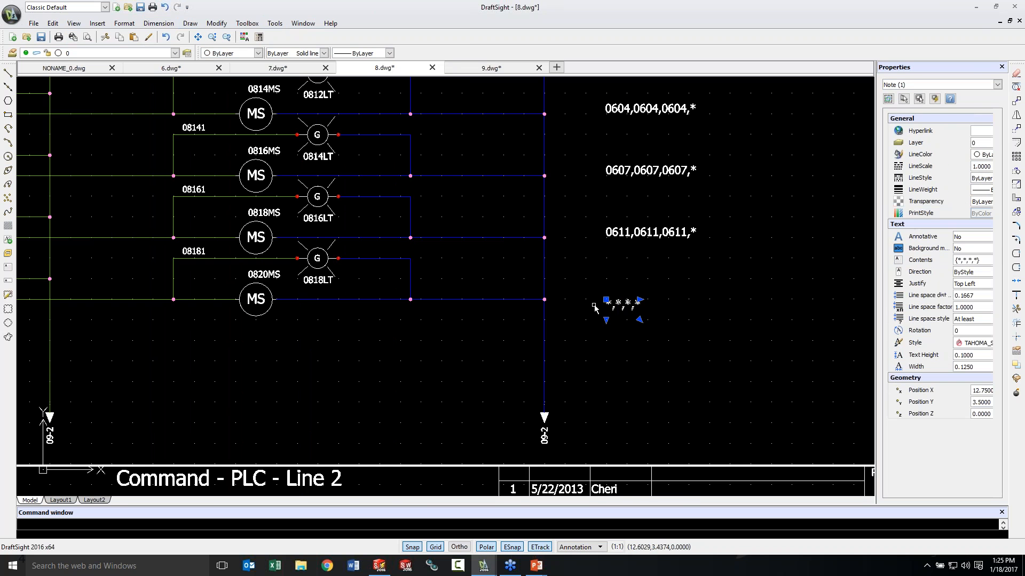
pyautogui.click(981, 260)
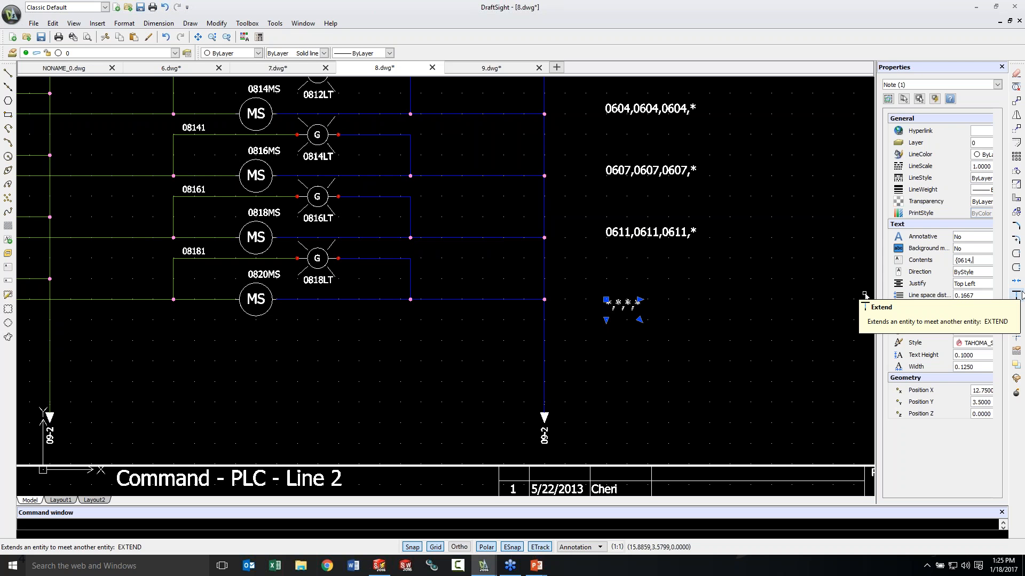
pyautogui.write(',14')
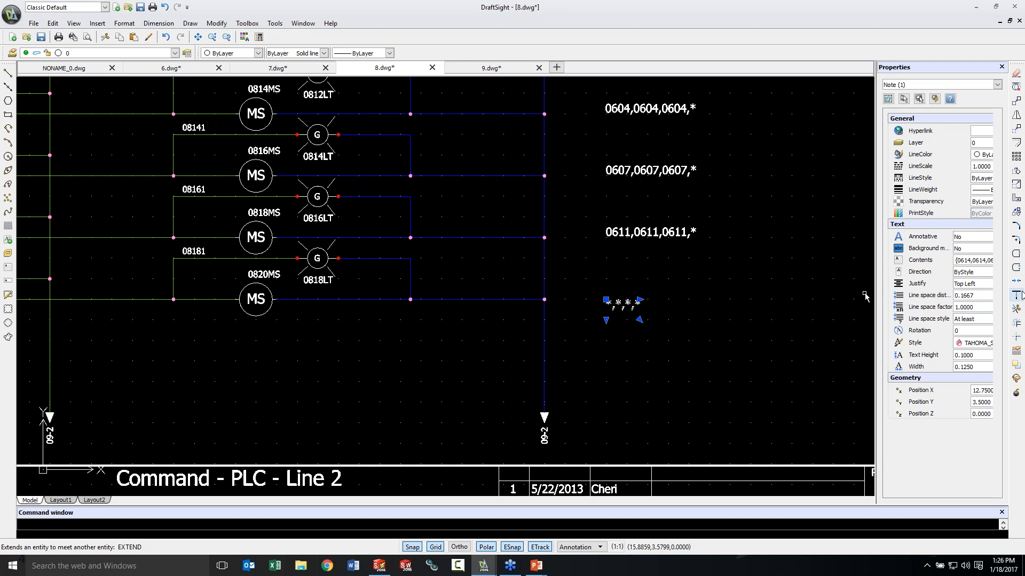
pyautogui.press('Tab')
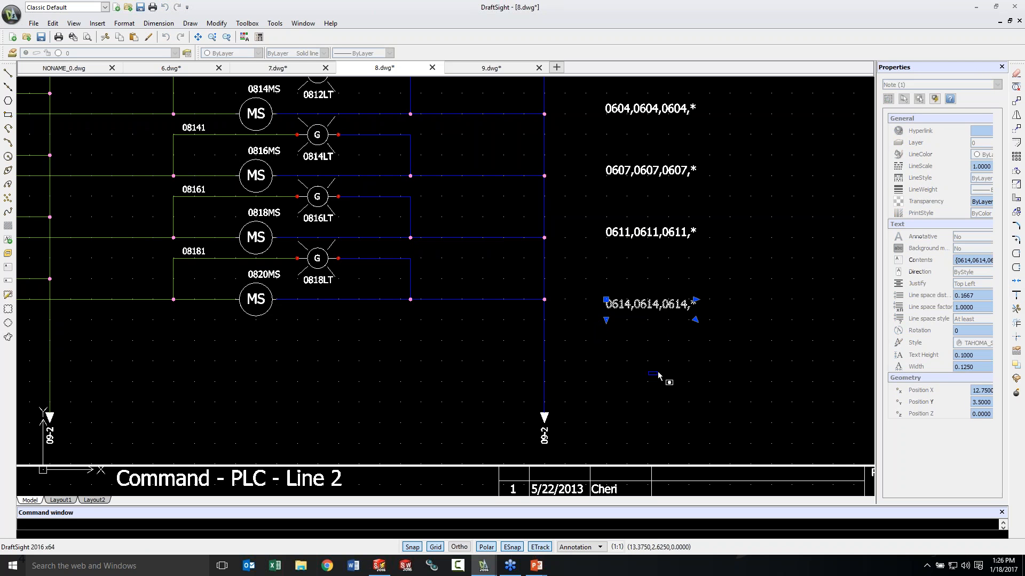
pyautogui.press('Escape')
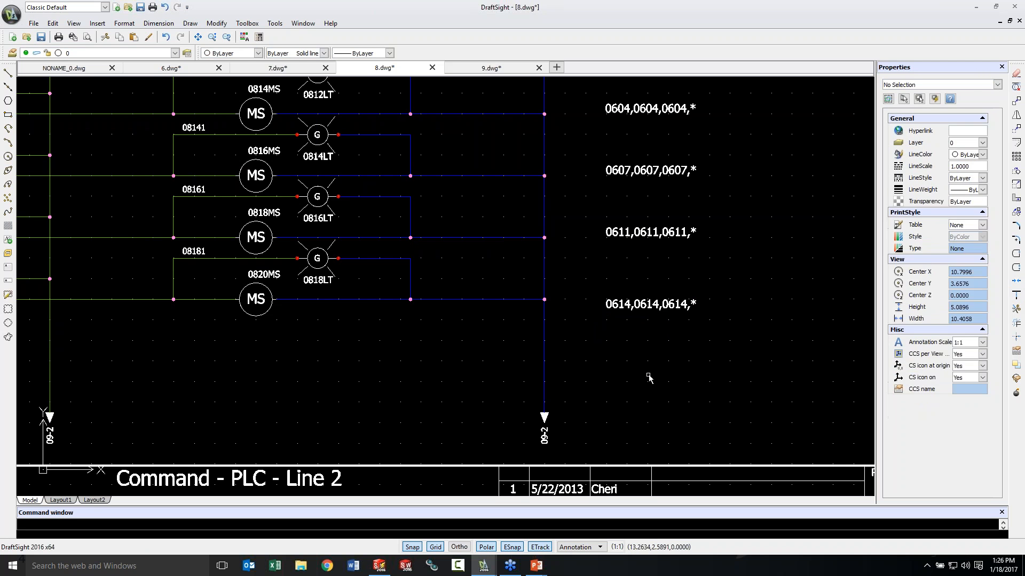
# Compare the cross-reference note of coil 0820MS with the notes of the coils above it.
pyautogui.scroll(-2, 663, 321)
pyautogui.scroll(4, 663, 320)
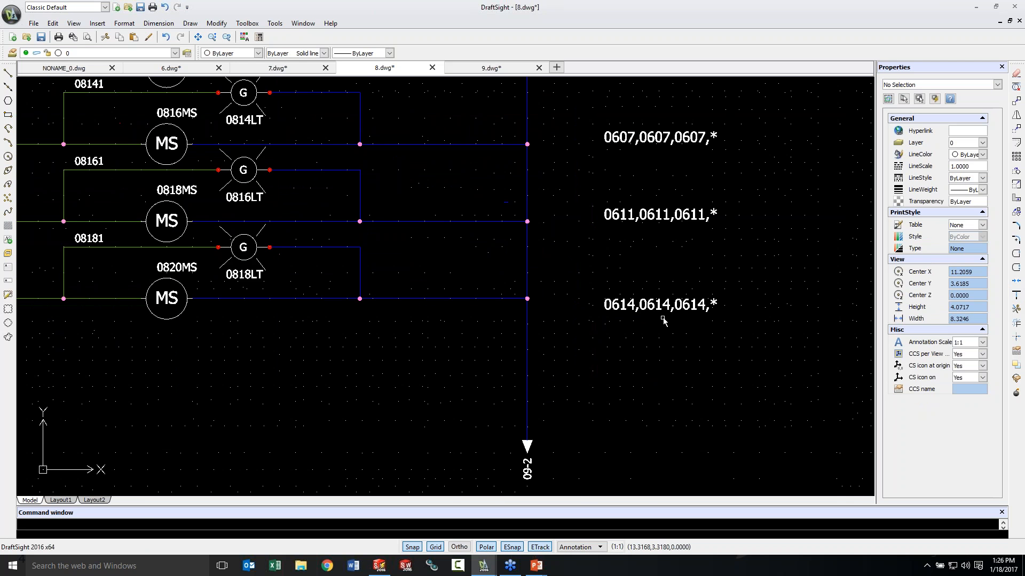
pyautogui.scroll(-3, 655, 380)
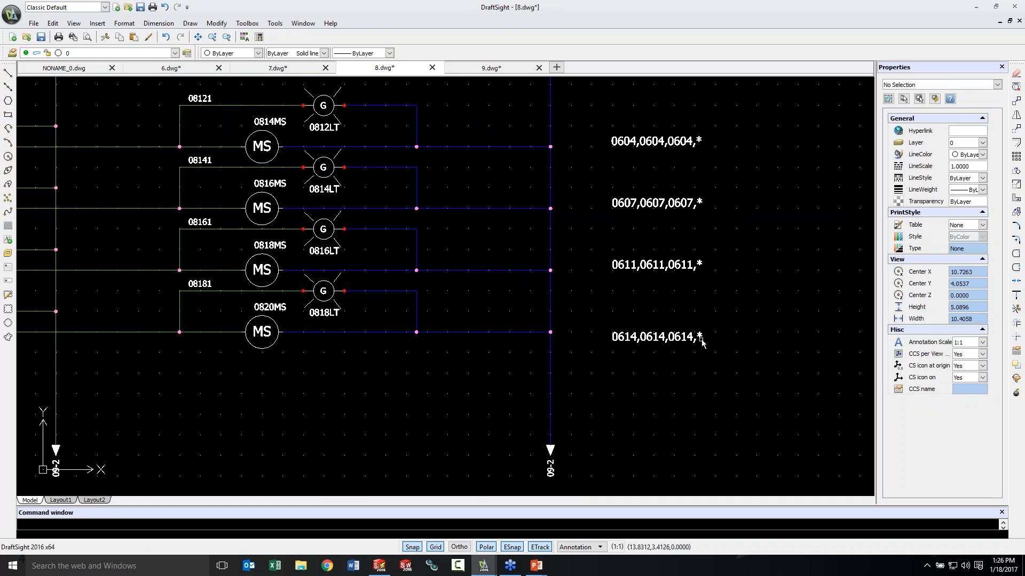
pyautogui.rightClick(323, 394)
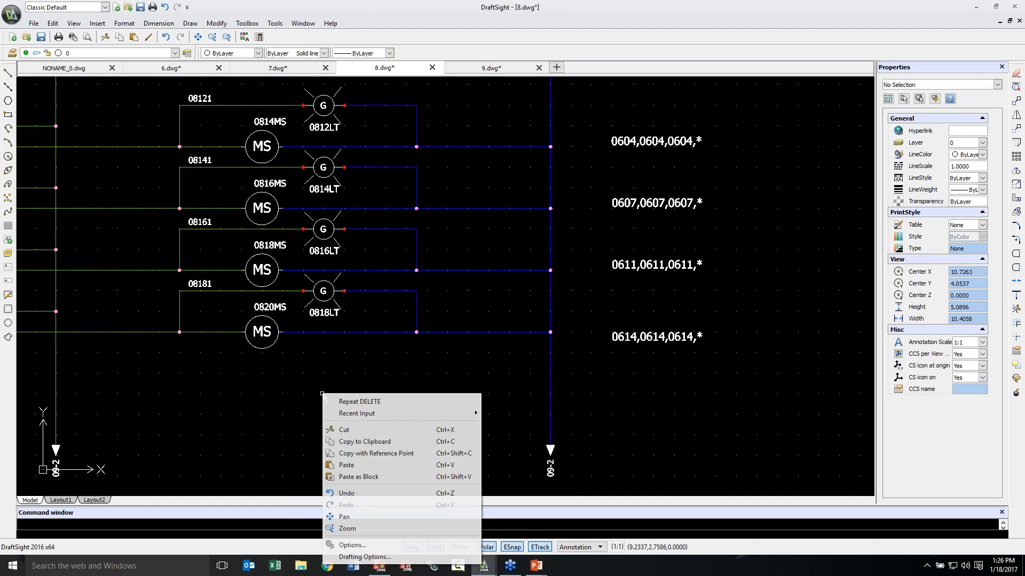
pyautogui.click(238, 421)
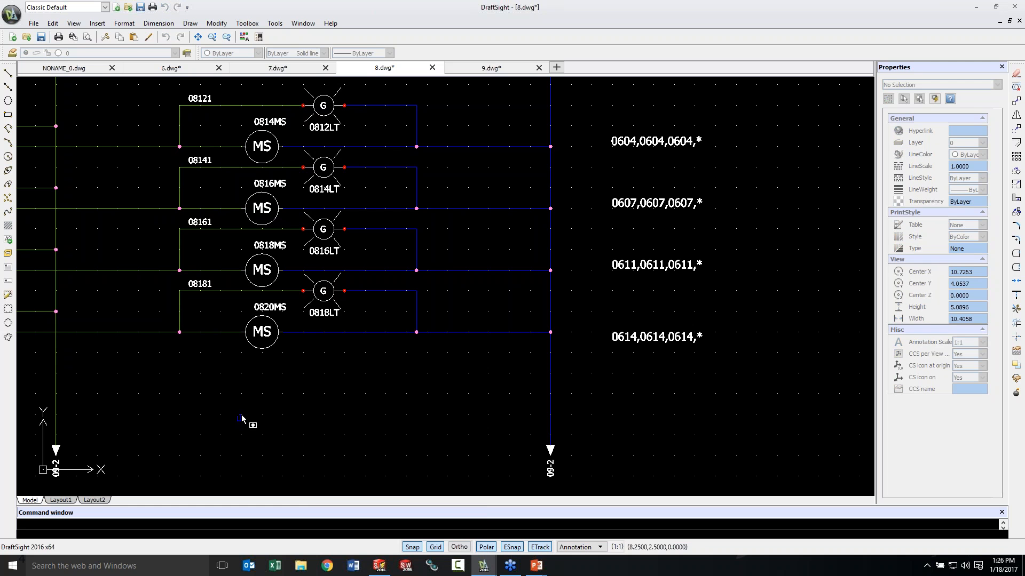
pyautogui.click(694, 343)
pyautogui.click(685, 340)
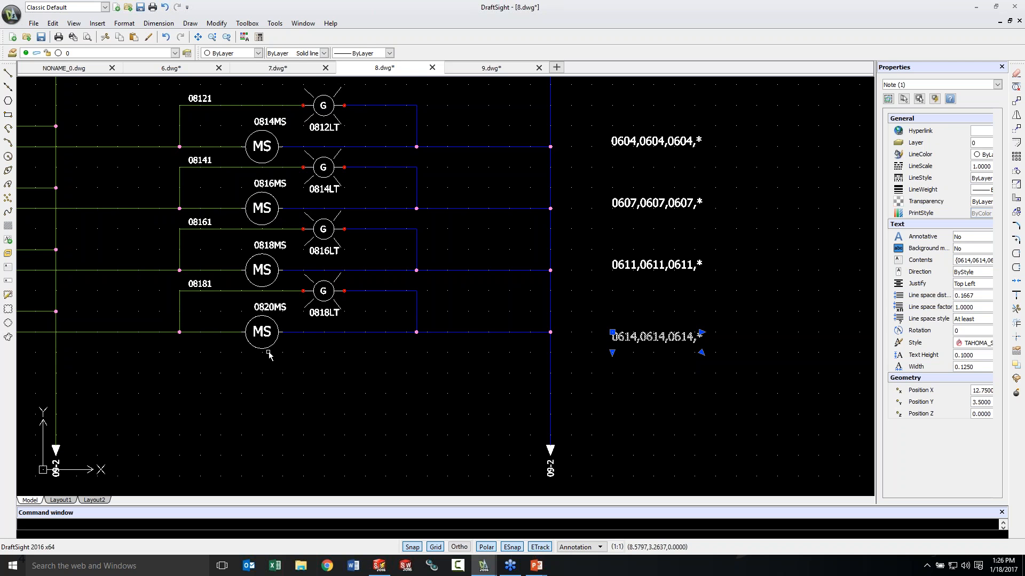
# Examine coil 0820MS in drawing 8 and the 08181 wire connecting it to the PLC output.
pyautogui.scroll(2, 270, 355)
pyautogui.scroll(-5, 272, 352)
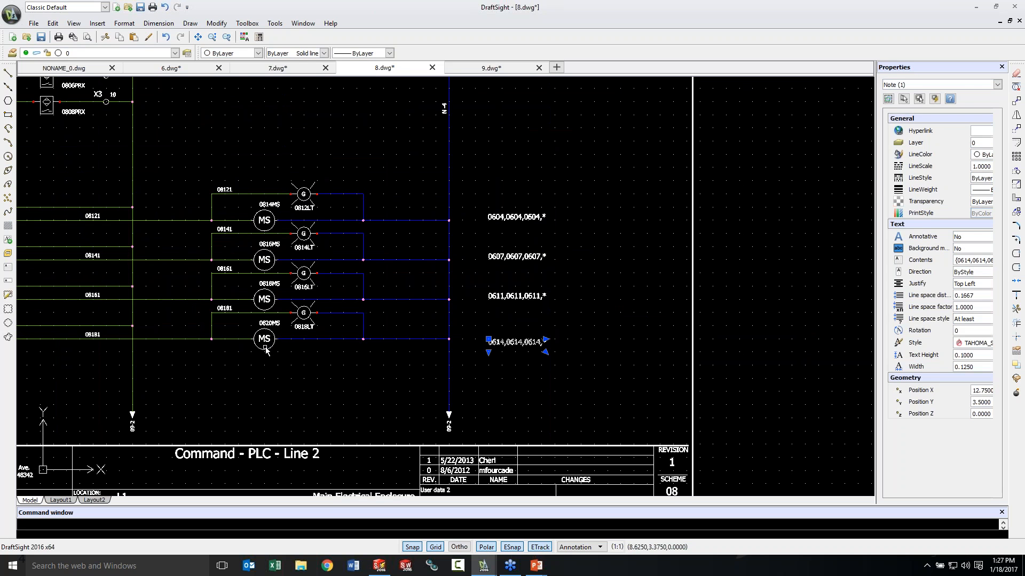
pyautogui.rightClick(266, 331)
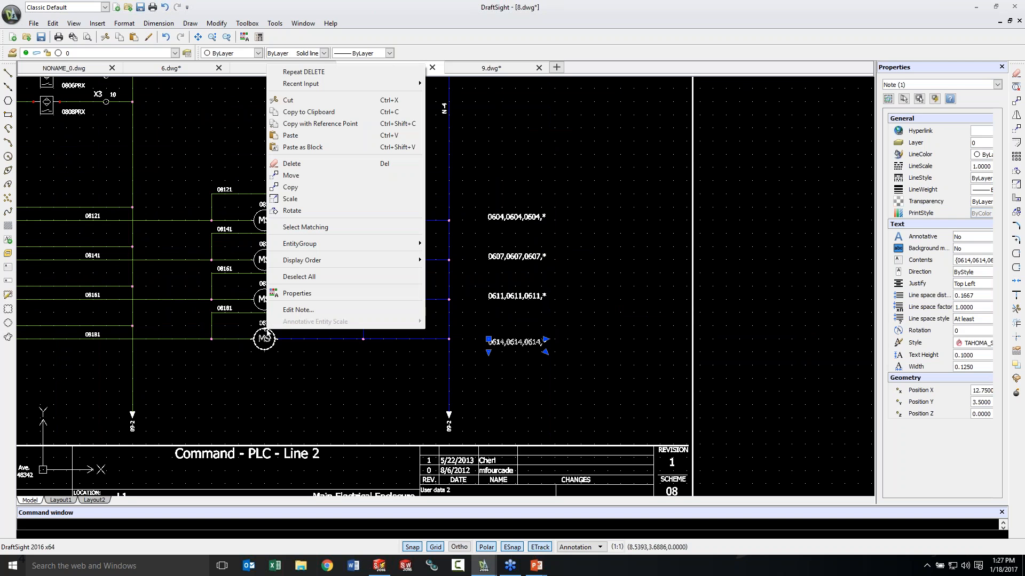
pyautogui.moveTo(337, 244)
pyautogui.click(265, 344)
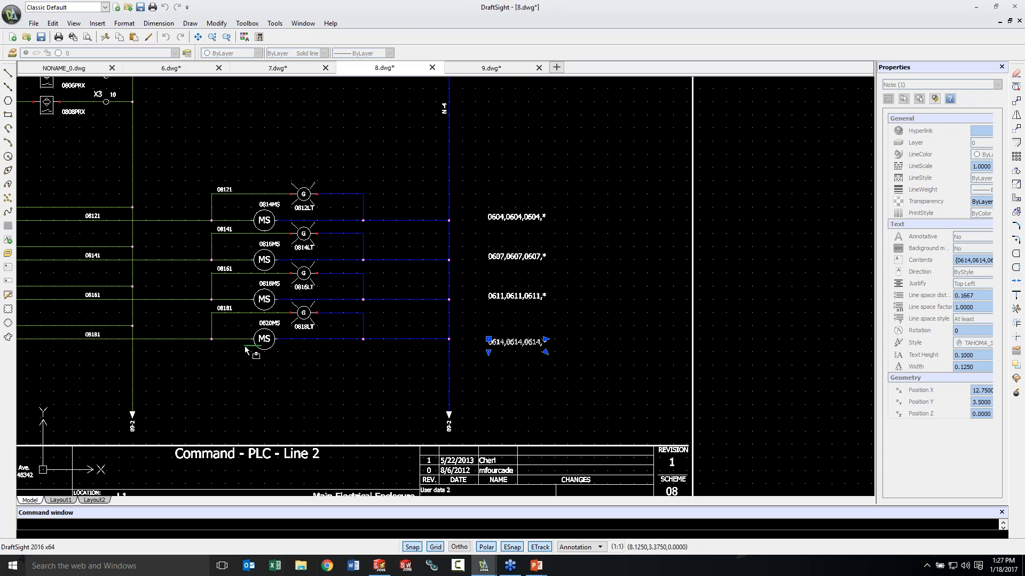
pyautogui.click(269, 327)
pyautogui.scroll(-3, 272, 329)
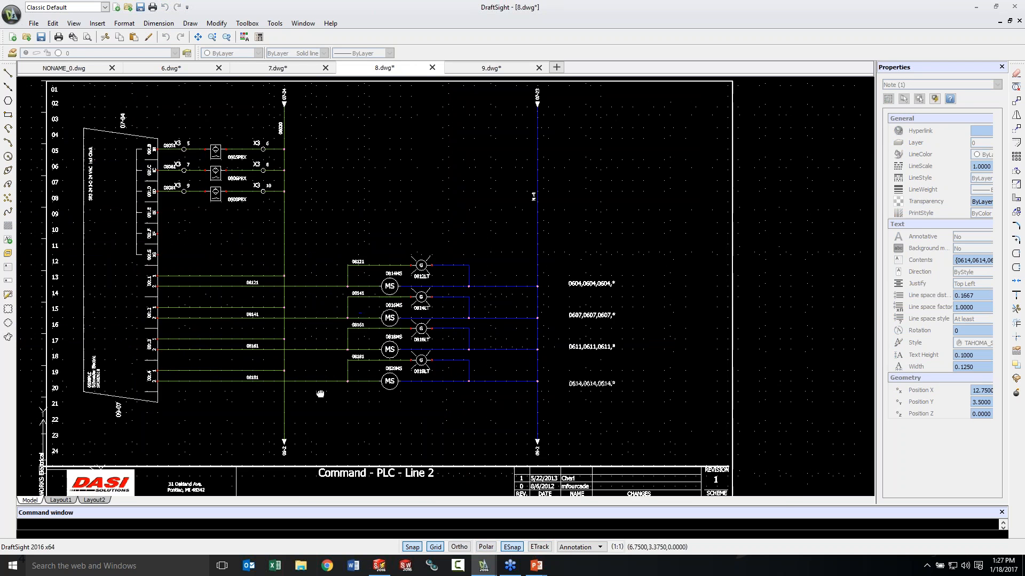
pyautogui.scroll(1, 464, 422)
pyautogui.click(456, 420)
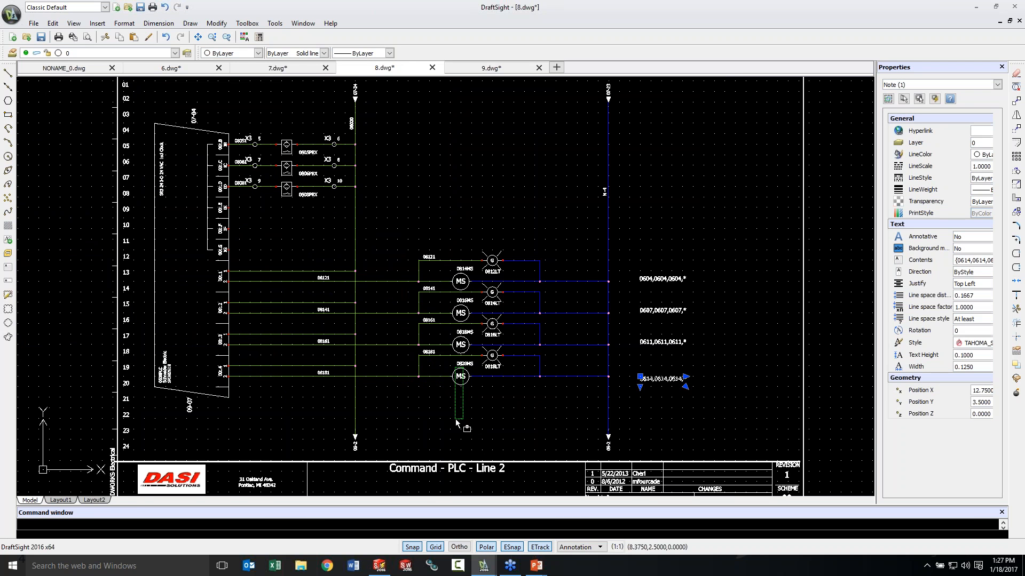
pyautogui.scroll(1, 402, 412)
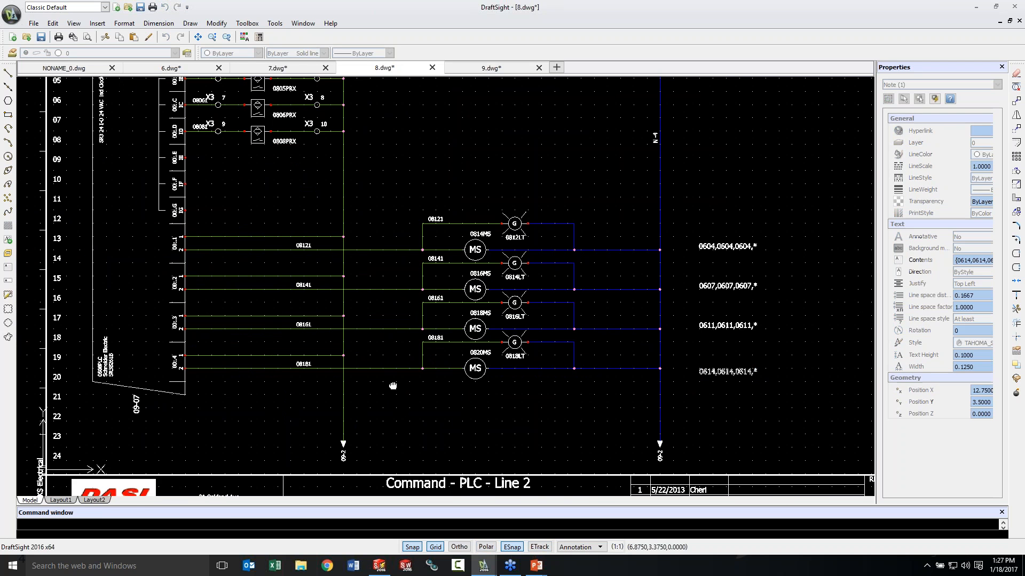
pyautogui.scroll(-3, 403, 412)
pyautogui.scroll(3, 368, 393)
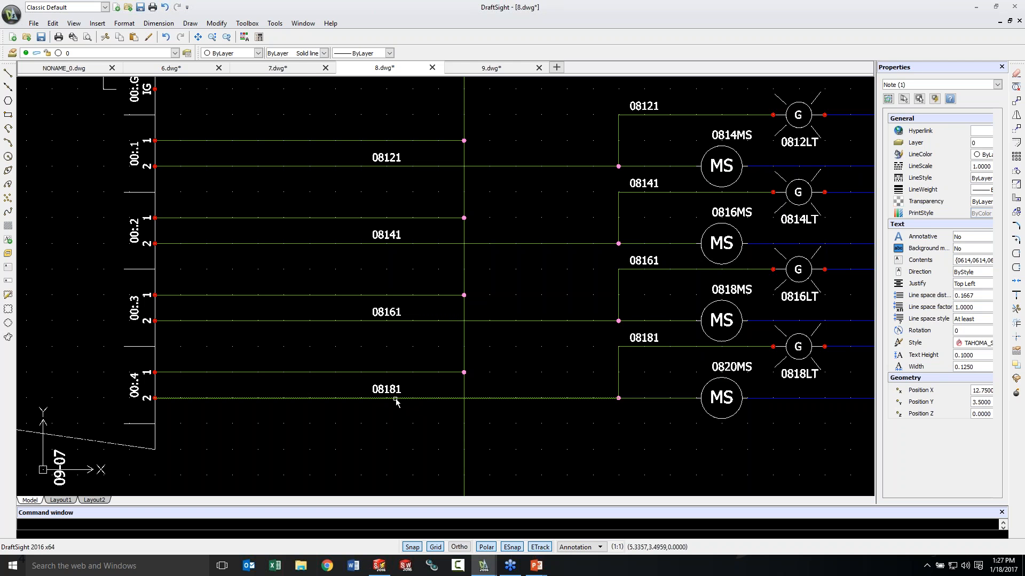
# Return to drawing 6 and inspect the N-3 and 06020 wire number texts beside transformer 0623T.
pyautogui.click(308, 24)
pyautogui.click(323, 125)
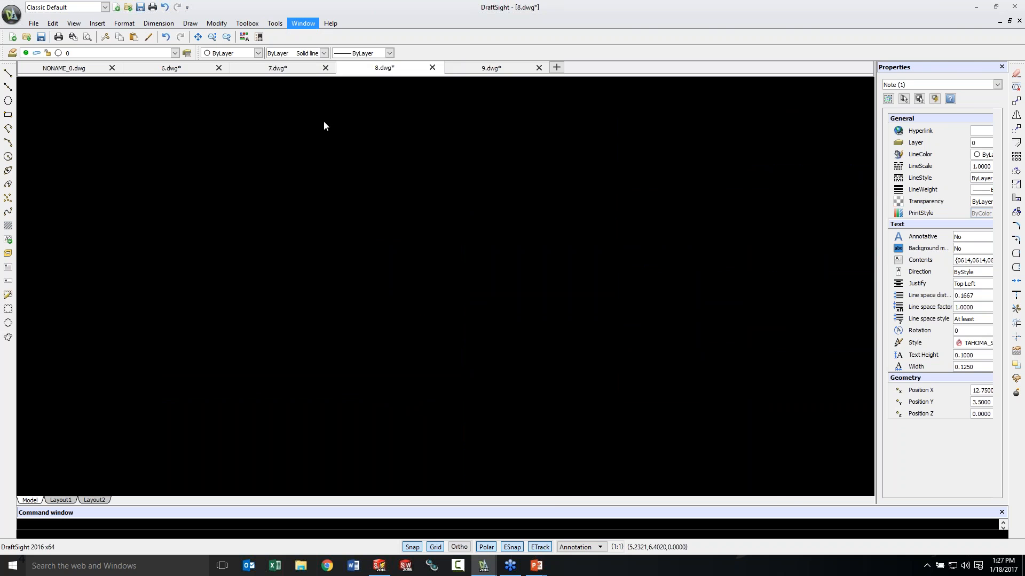
pyautogui.scroll(4, 666, 348)
pyautogui.scroll(-4, 666, 348)
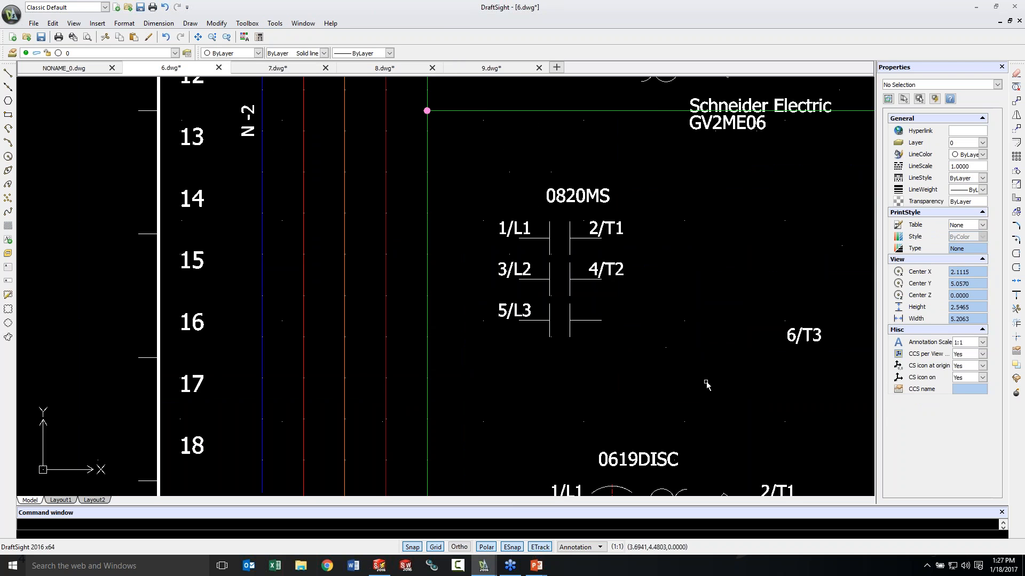
pyautogui.scroll(-3, 765, 434)
pyautogui.moveTo(771, 437)
pyautogui.mouseDown(button='middle')
pyautogui.moveTo(611, 432)
pyautogui.moveTo(446, 408)
pyautogui.moveTo(326, 294)
pyautogui.moveTo(320, 275)
pyautogui.mouseUp(button='middle')
pyautogui.click(555, 394)
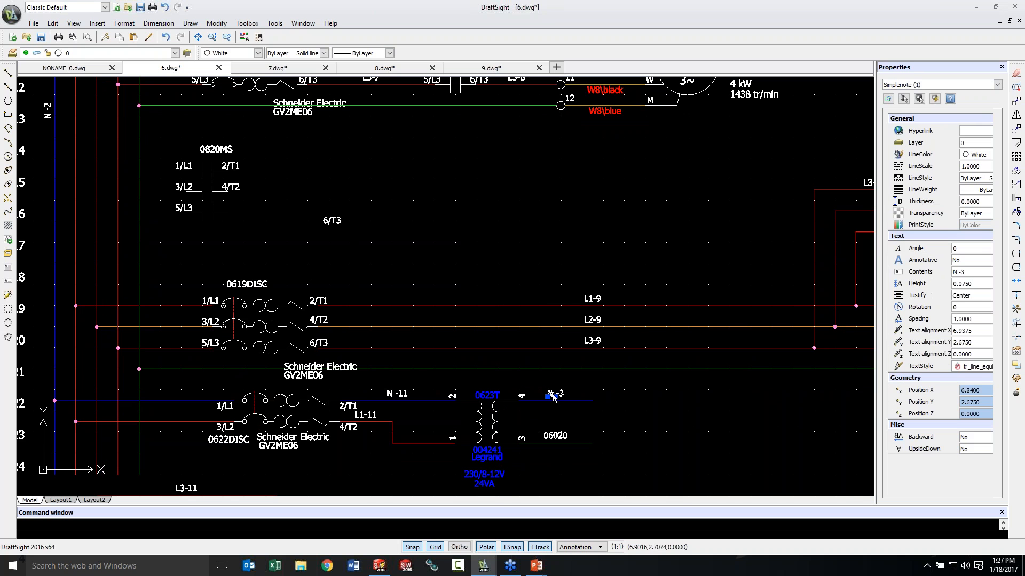
pyautogui.rightClick(554, 396)
pyautogui.moveTo(583, 330)
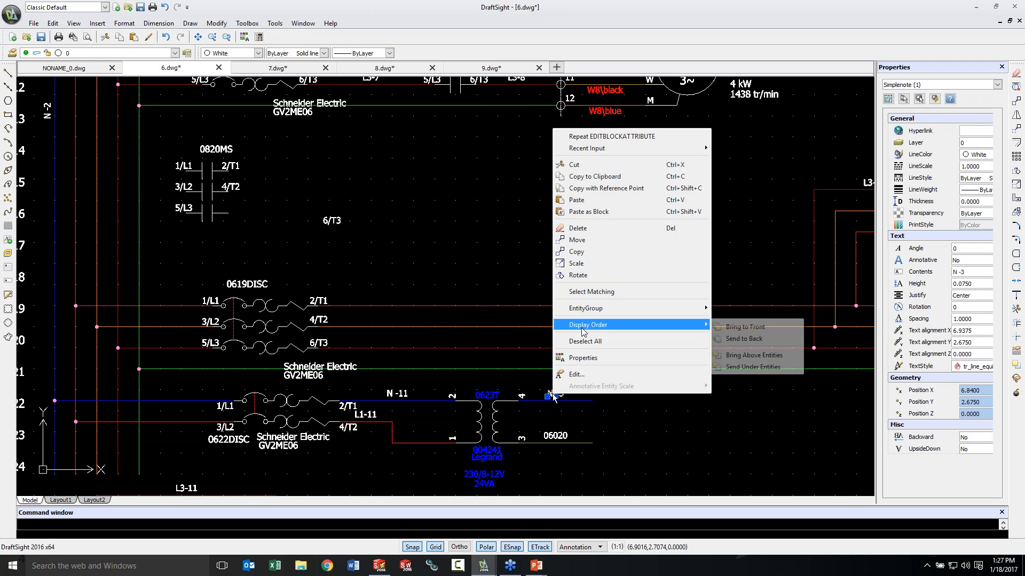
pyautogui.click(557, 438)
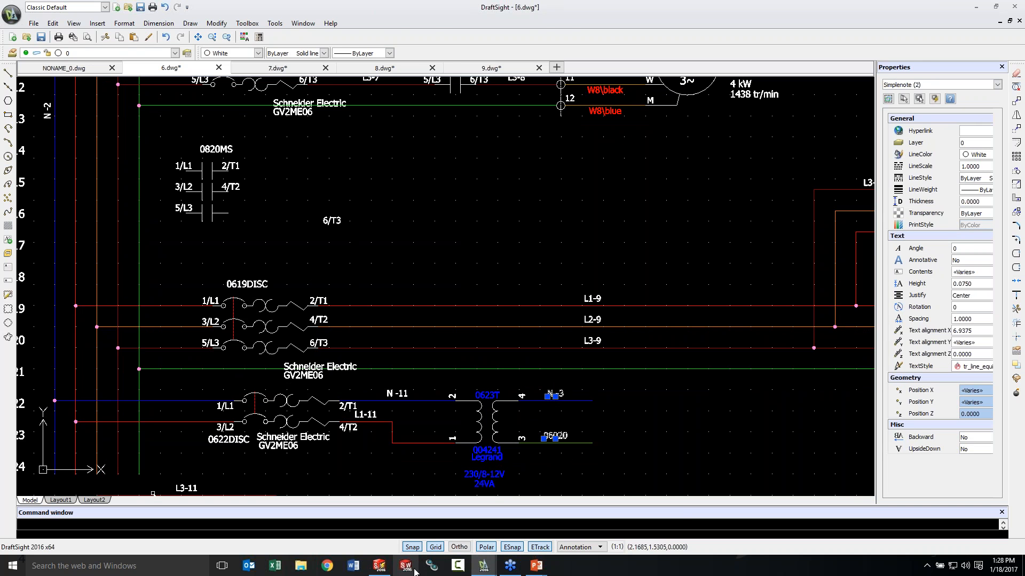
# Switch to SOLIDWORKS Electrical and bring up the motor circuits in drawing 06 - Power - Packaging Line.
pyautogui.click(384, 566)
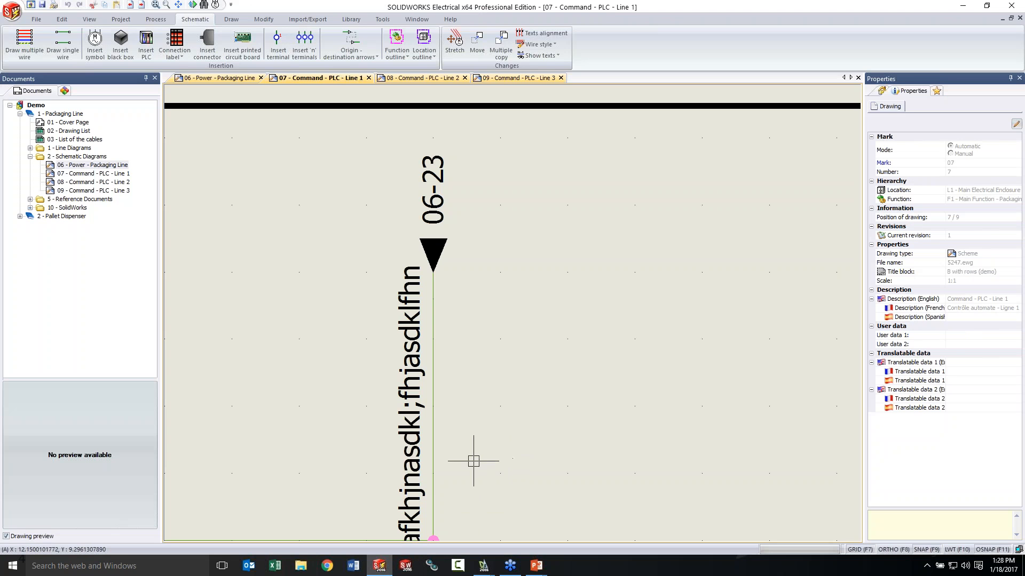
pyautogui.moveTo(504, 416); pyautogui.dragTo(487, 347, button='middle')
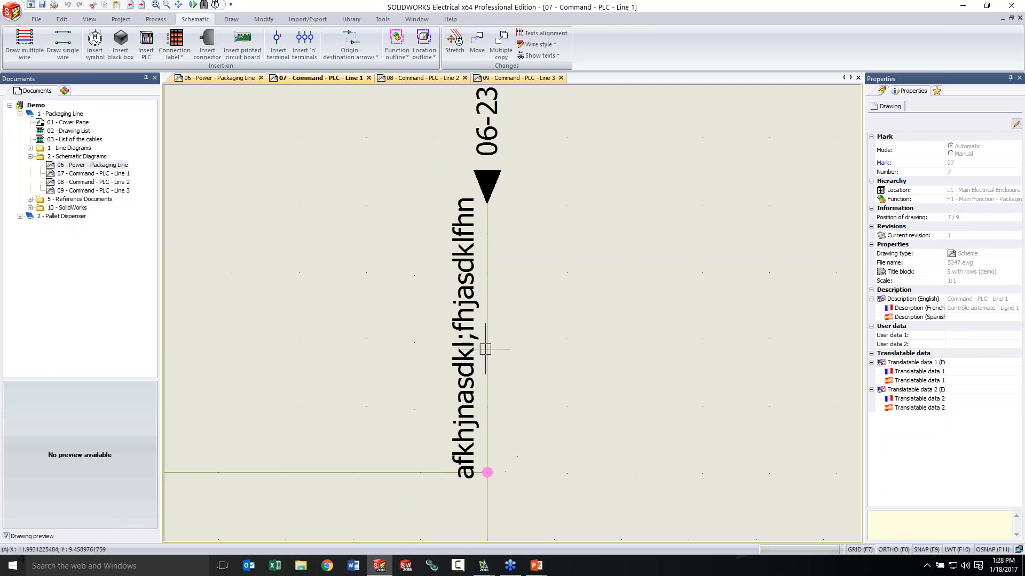
pyautogui.click(79, 175)
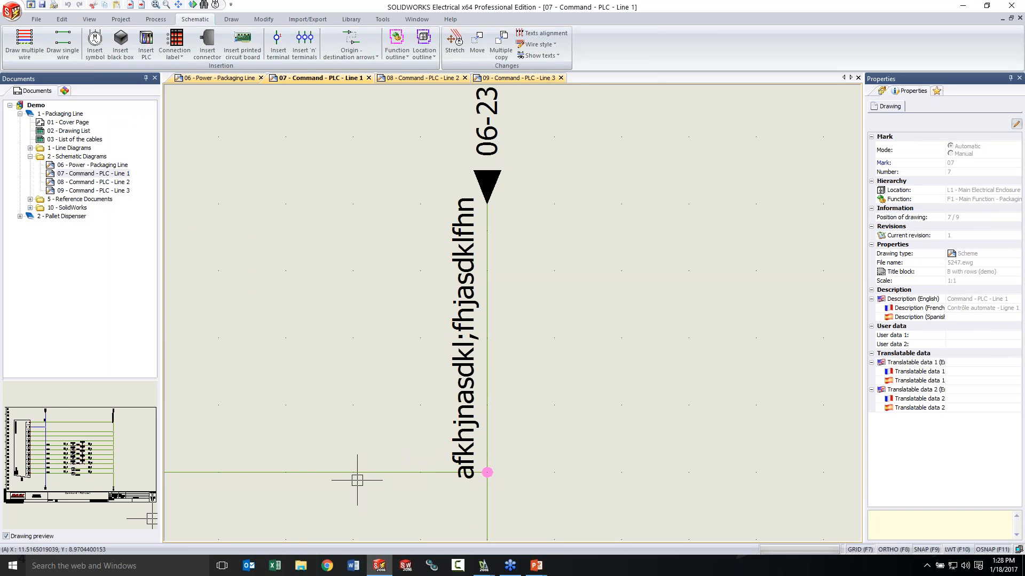
pyautogui.click(219, 78)
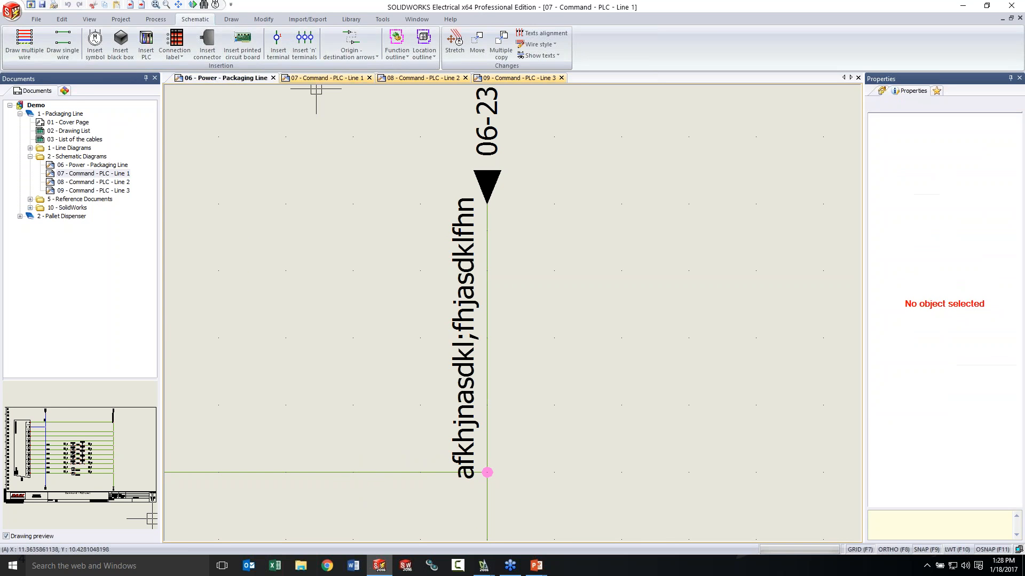
pyautogui.scroll(-4, 587, 424)
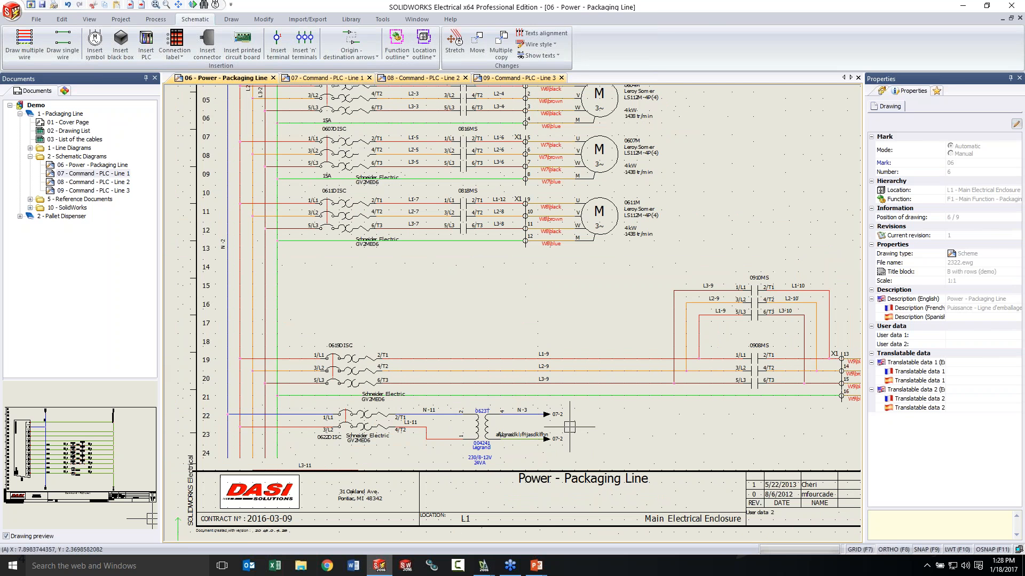
pyautogui.moveTo(511, 343); pyautogui.dragTo(530, 431, button='middle')
# Try to paste a copy of the complete 0611M motor circuit into the empty area directly beneath it, starting around row 14.
pyautogui.click(685, 345)
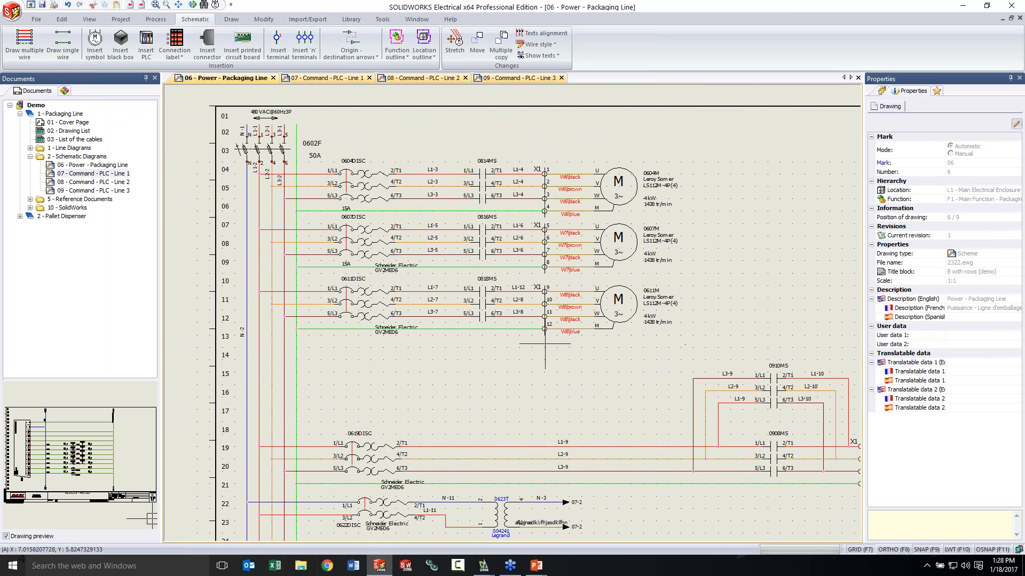
pyautogui.click(318, 267)
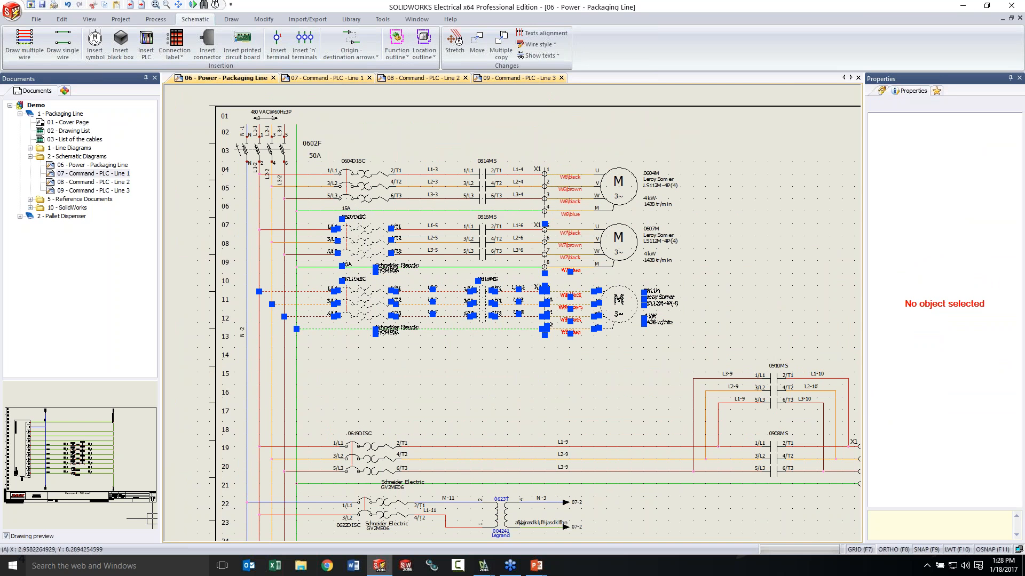
pyautogui.keyDown('shift'); pyautogui.click(372, 250); pyautogui.keyUp('shift')
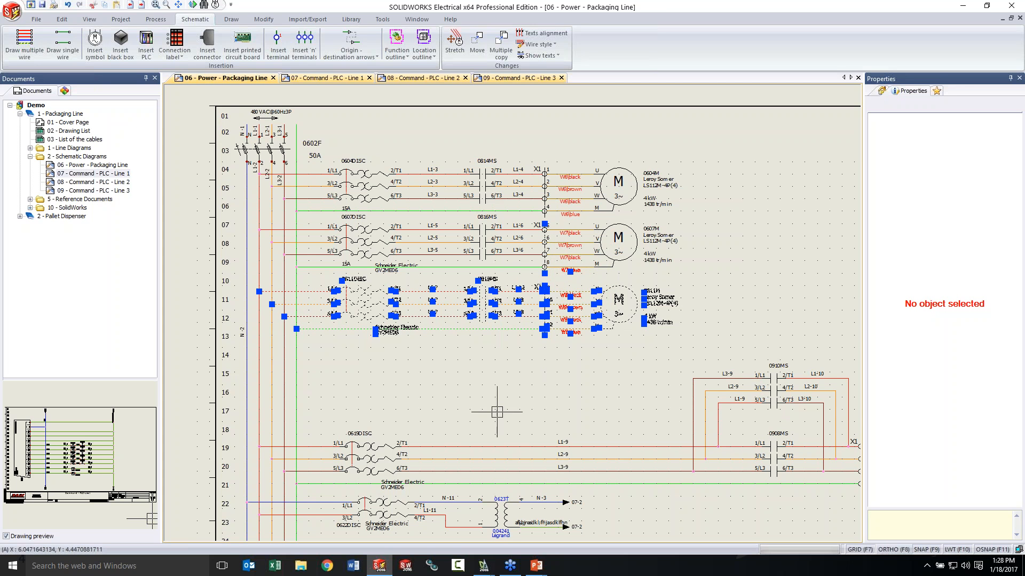
pyautogui.rightClick(456, 317)
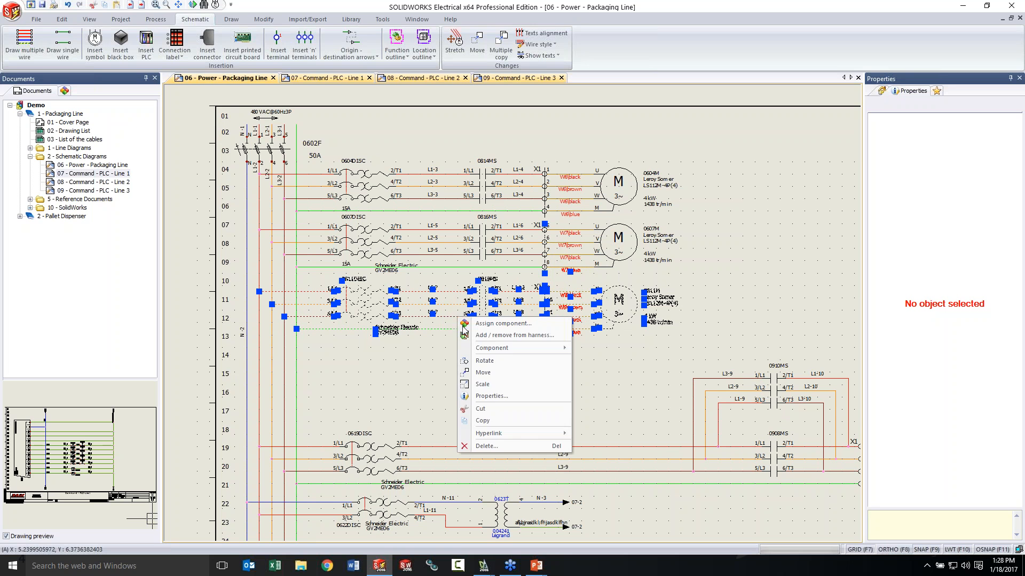
pyautogui.click(505, 422)
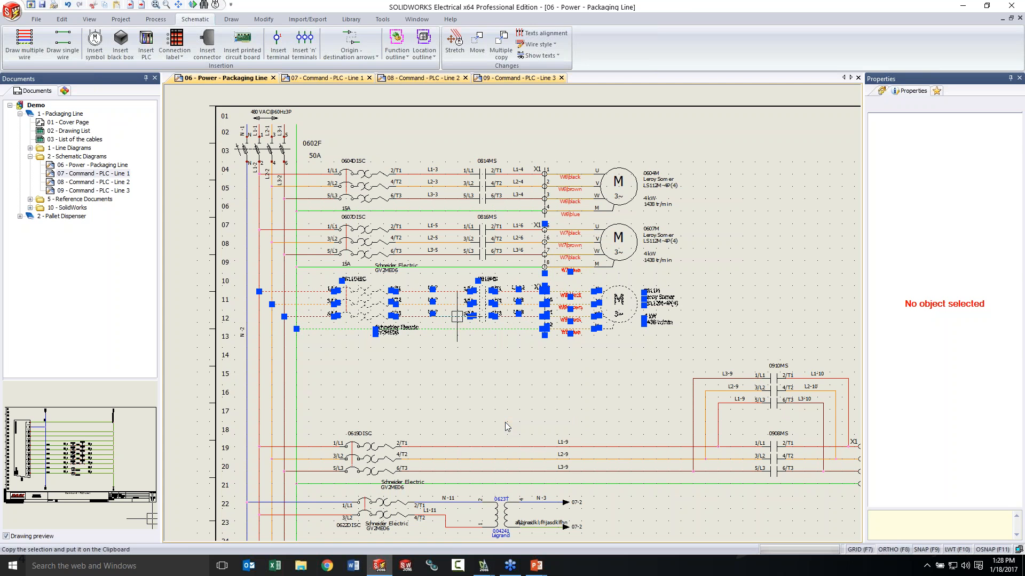
pyautogui.rightClick(448, 385)
pyautogui.click(482, 451)
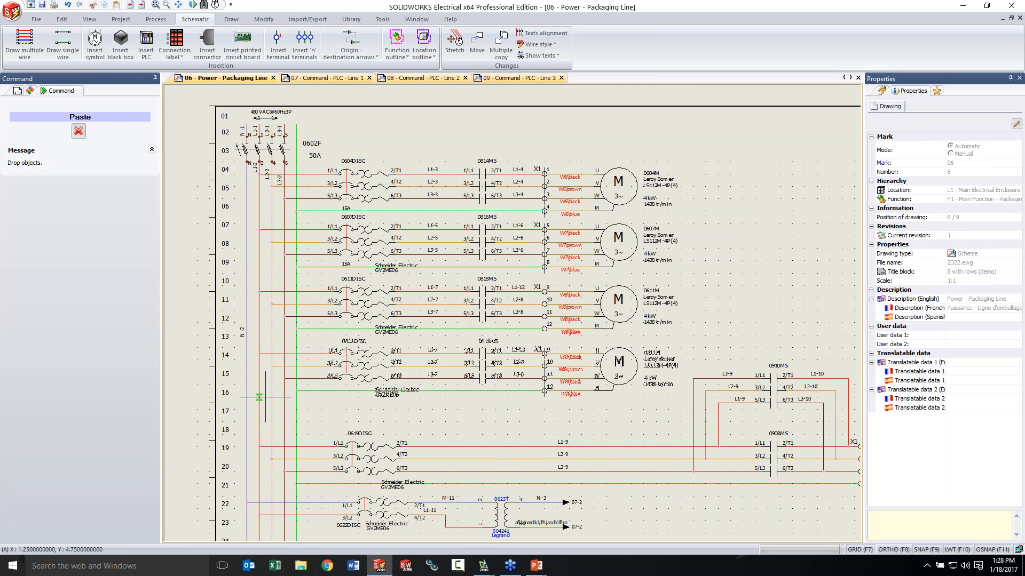
pyautogui.press('Escape')
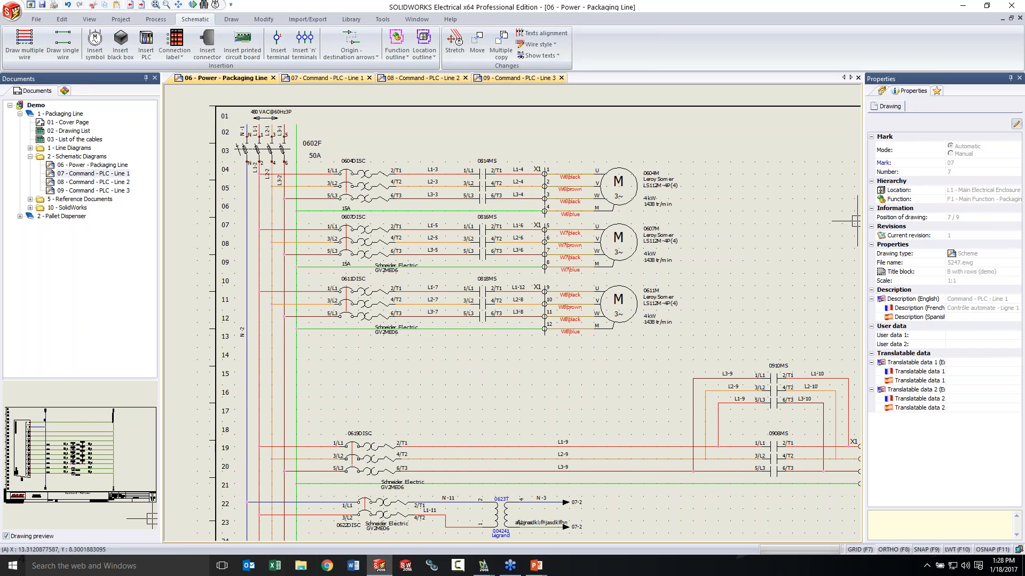
# Show the Motor start macros and select the complete 0611M motor circuit, from disconnect 0611DISC through contactor 0818MS to the motor.
pyautogui.click(937, 91)
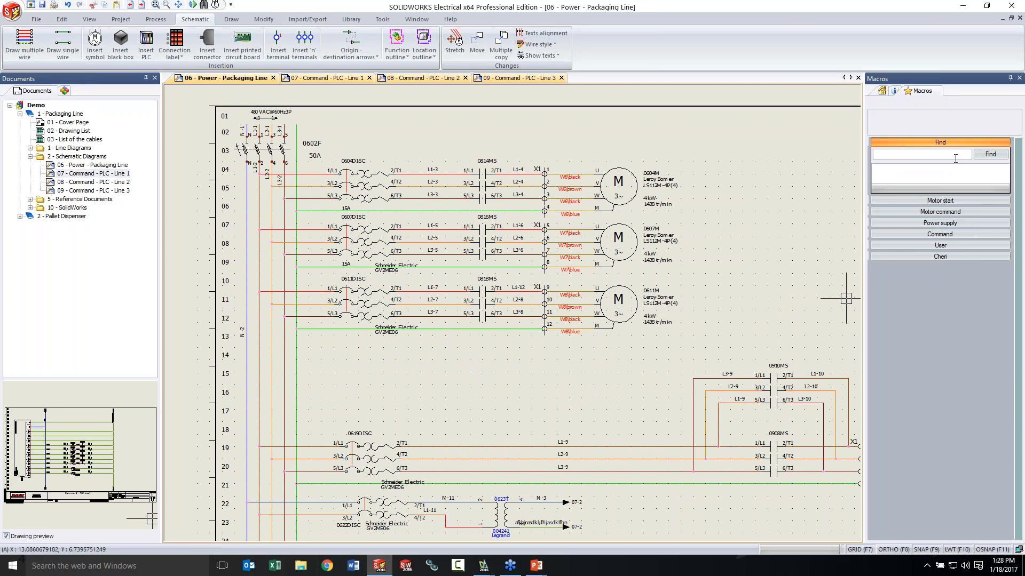
pyautogui.click(945, 201)
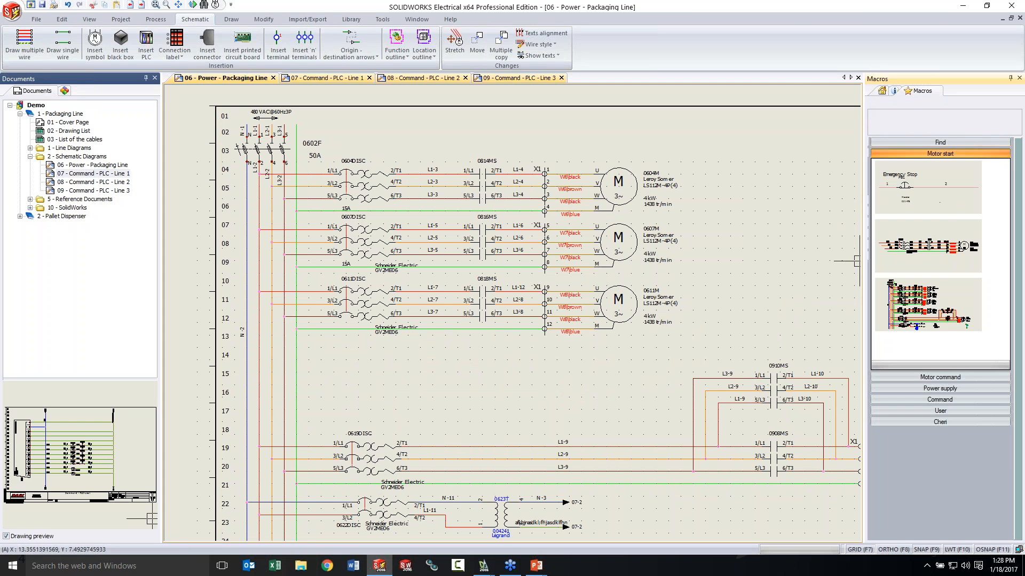
pyautogui.click(660, 348)
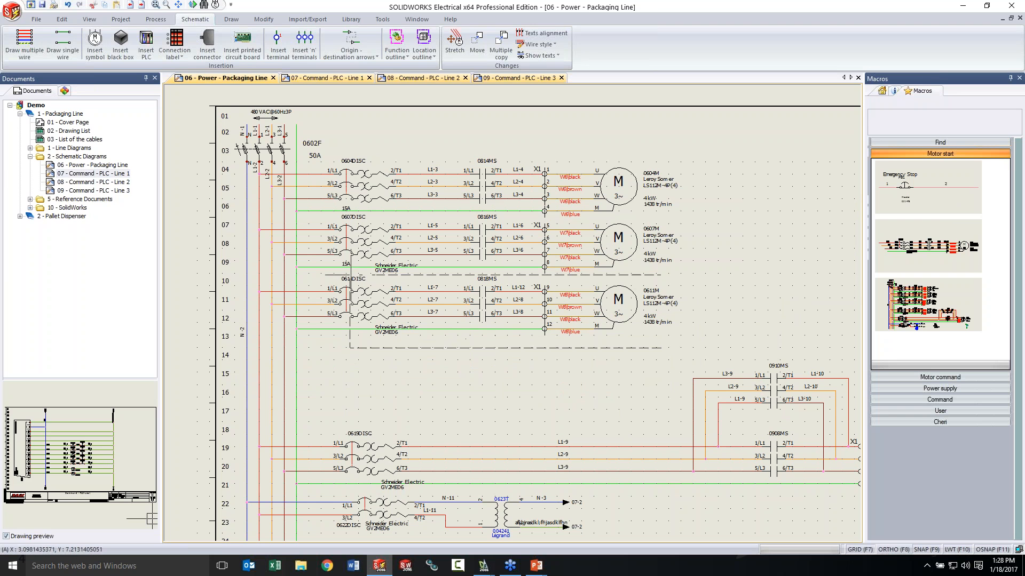
pyautogui.click(313, 275)
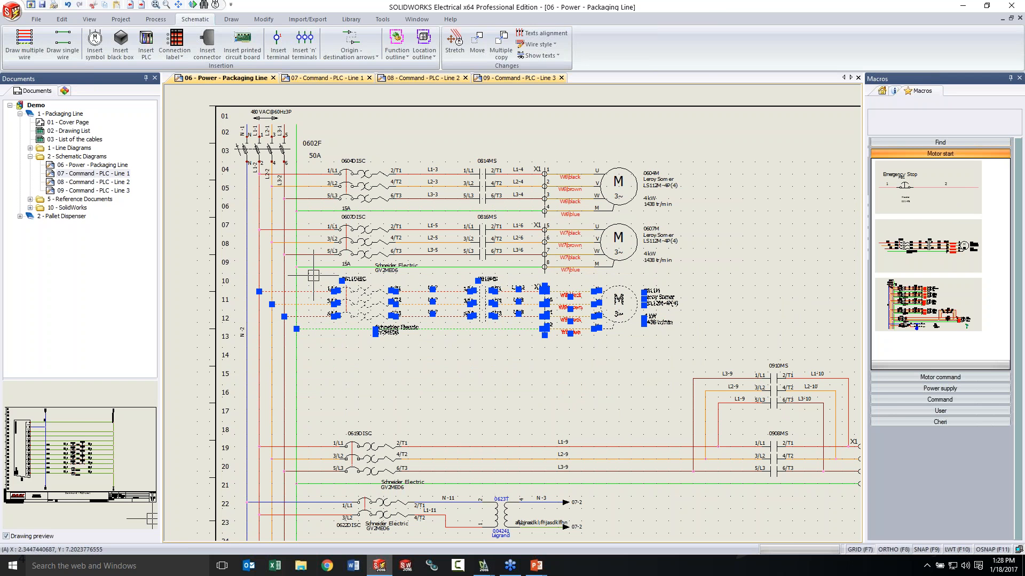
pyautogui.moveTo(355, 286); pyautogui.dragTo(348, 283, button='middle')
pyautogui.scroll(-2, 348, 283)
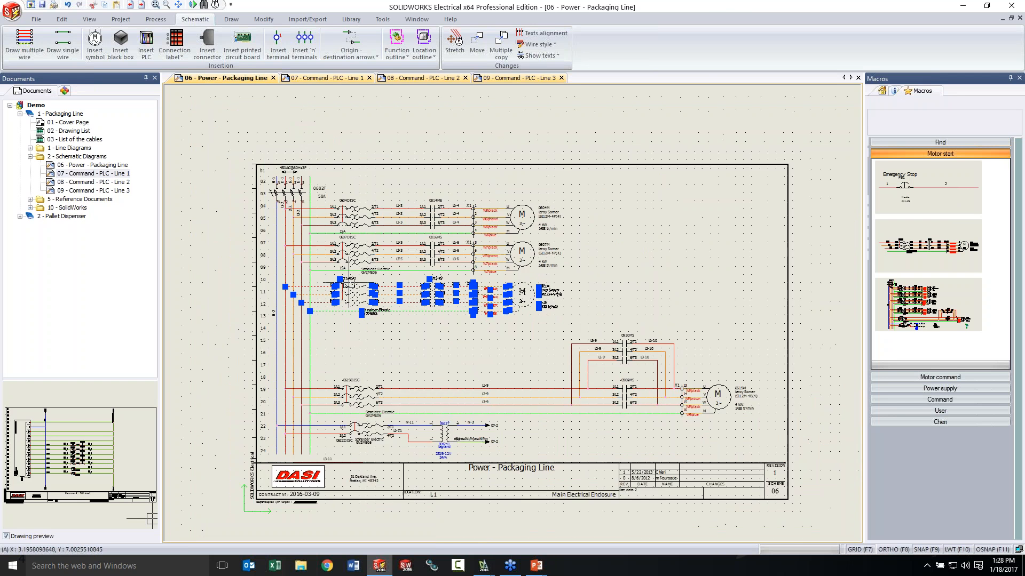
pyautogui.scroll(5, 451, 372)
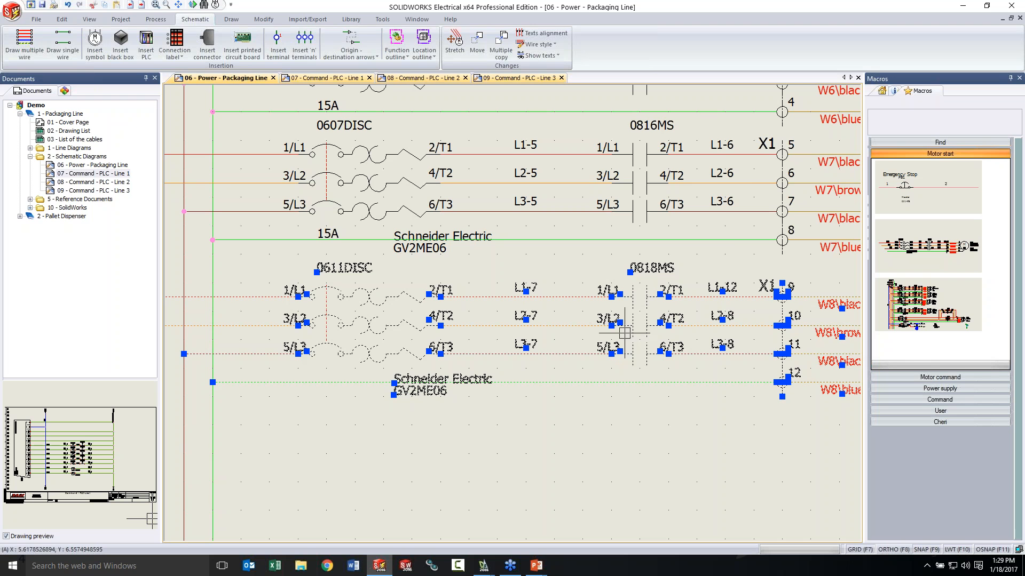
# Save the selected 0611DISC motor circuit as a new scheme macro in the Motor start group, keeping the proposed name.
pyautogui.moveTo(492, 292); pyautogui.dragTo(925, 355)
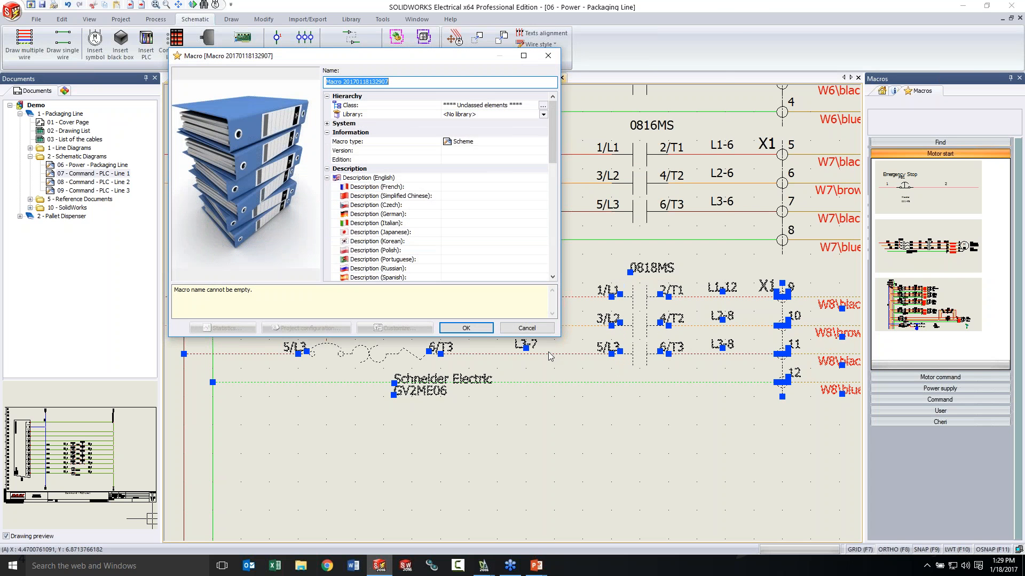
pyautogui.click(466, 328)
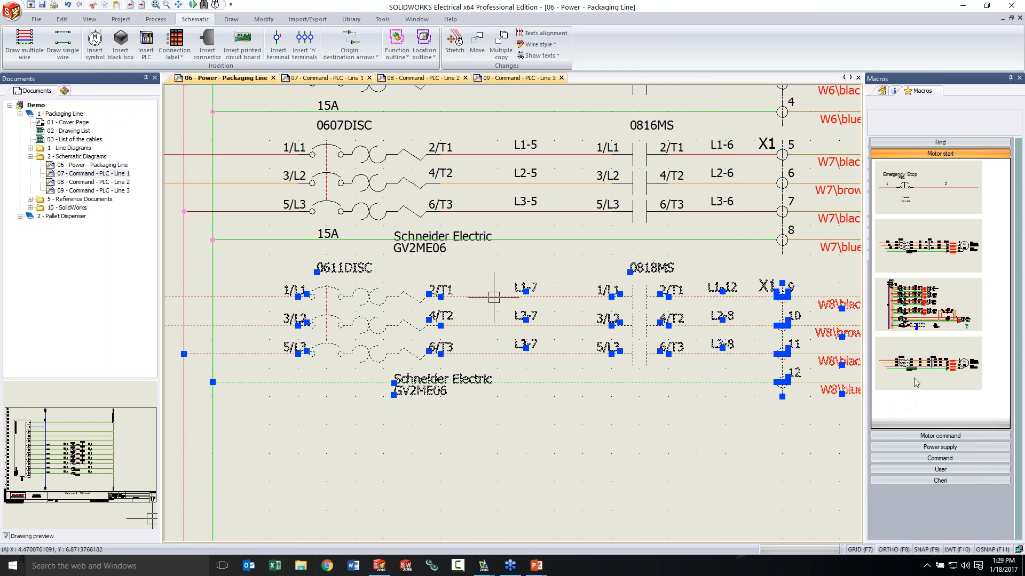
# Insert the newly saved motor macro below the 0611M motor circuit, starting at row 14 of the power drawing.
pyautogui.scroll(-3, 593, 438)
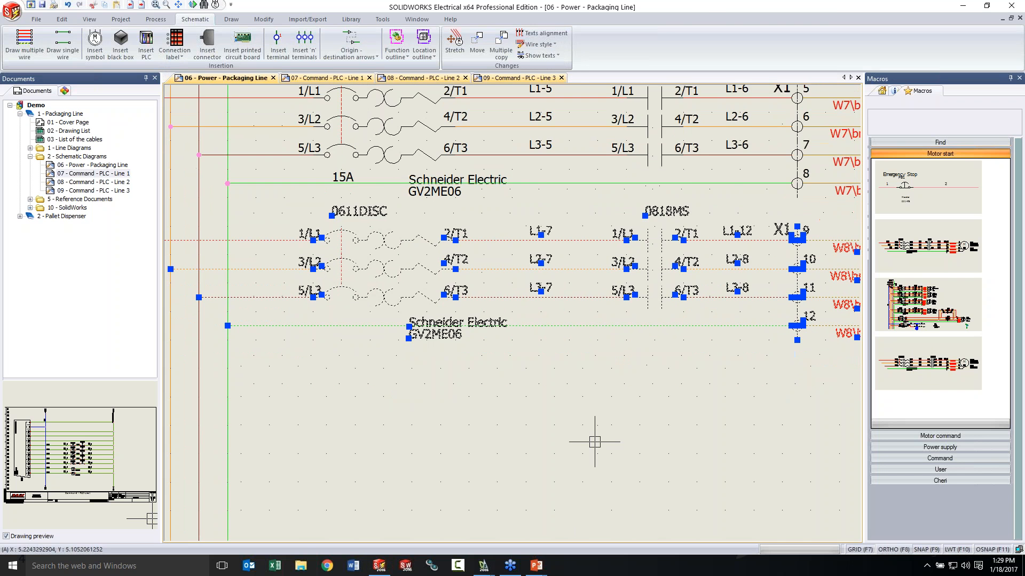
pyautogui.scroll(-1, 598, 441)
pyautogui.scroll(-1, 716, 377)
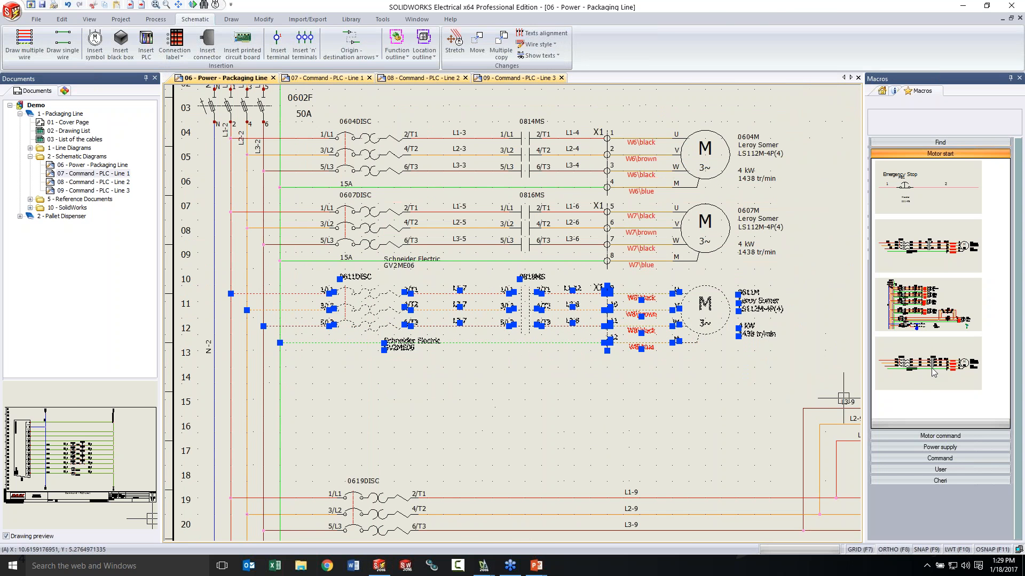
pyautogui.hotkey('ctrl', 'v')
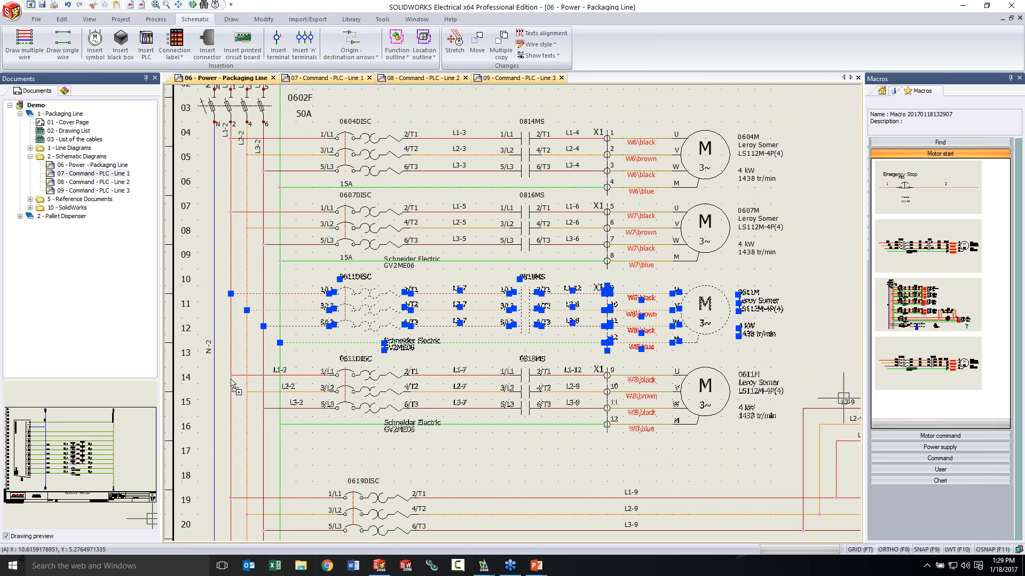
pyautogui.click(232, 382)
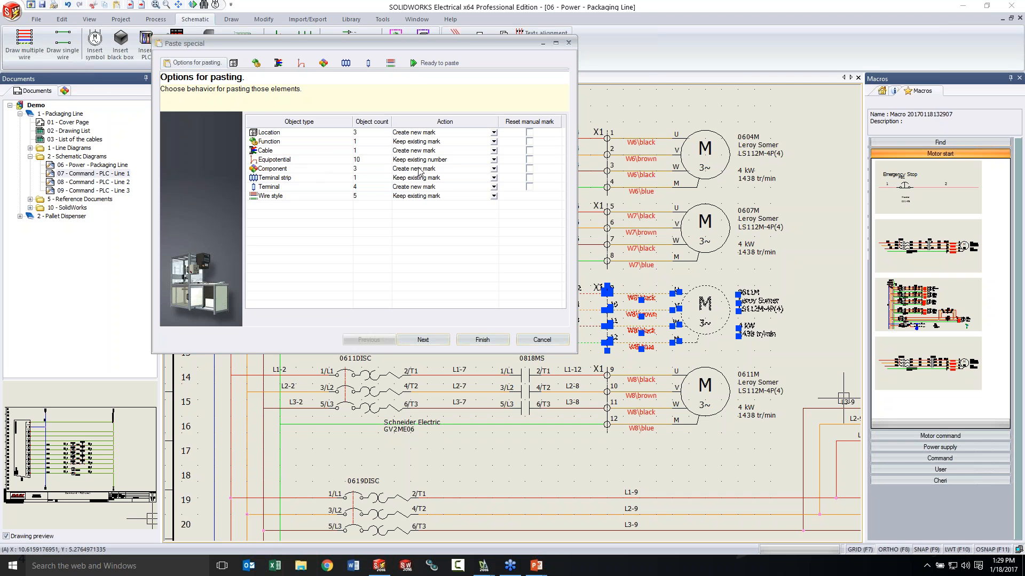
# Paste the circuit with equipotential numbers removed and manual marks reset for every object type from Location to Terminal.
pyautogui.click(495, 160)
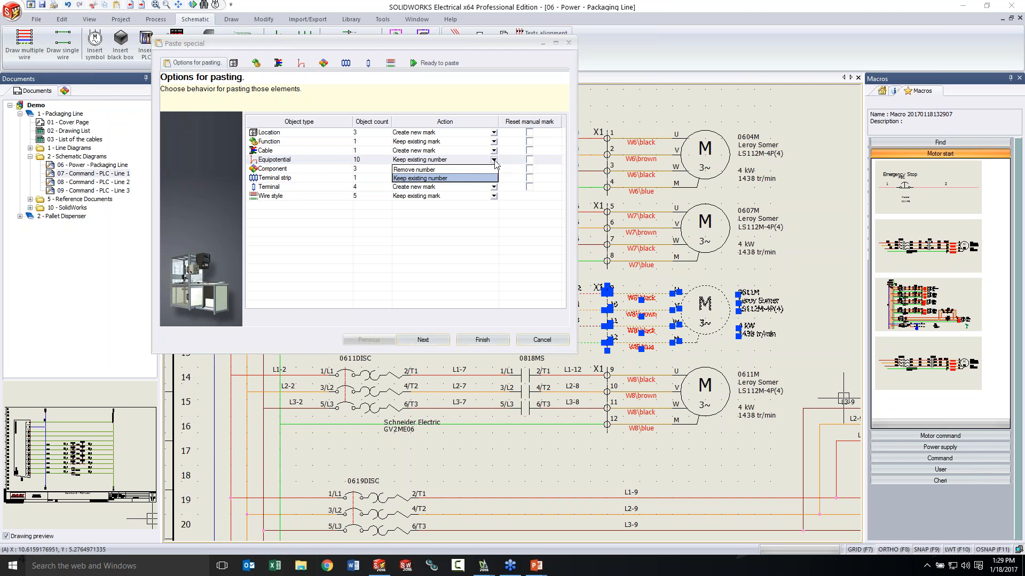
pyautogui.click(463, 169)
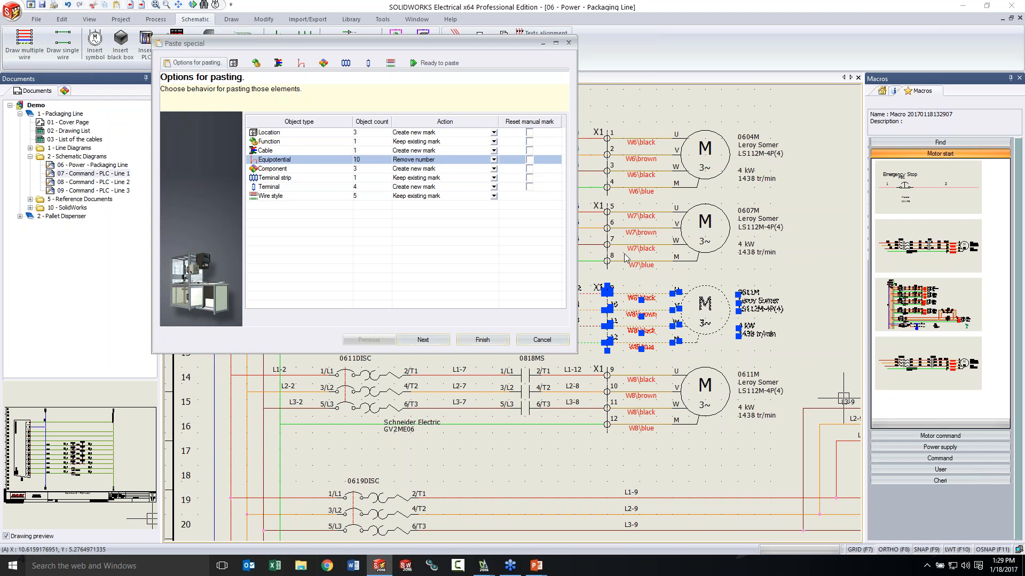
pyautogui.click(529, 132)
pyautogui.click(529, 141)
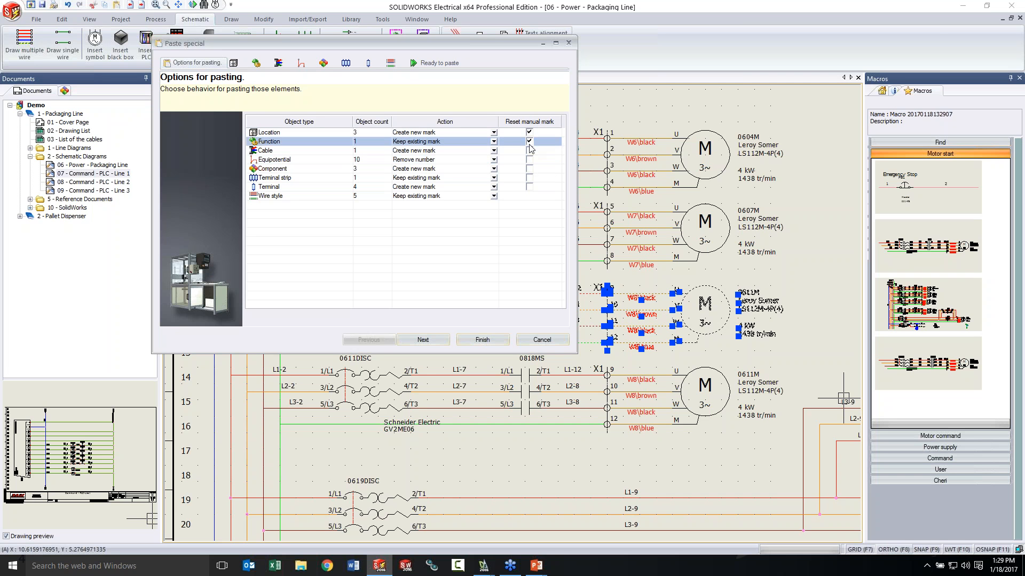
pyautogui.click(530, 151)
pyautogui.click(529, 161)
pyautogui.click(531, 170)
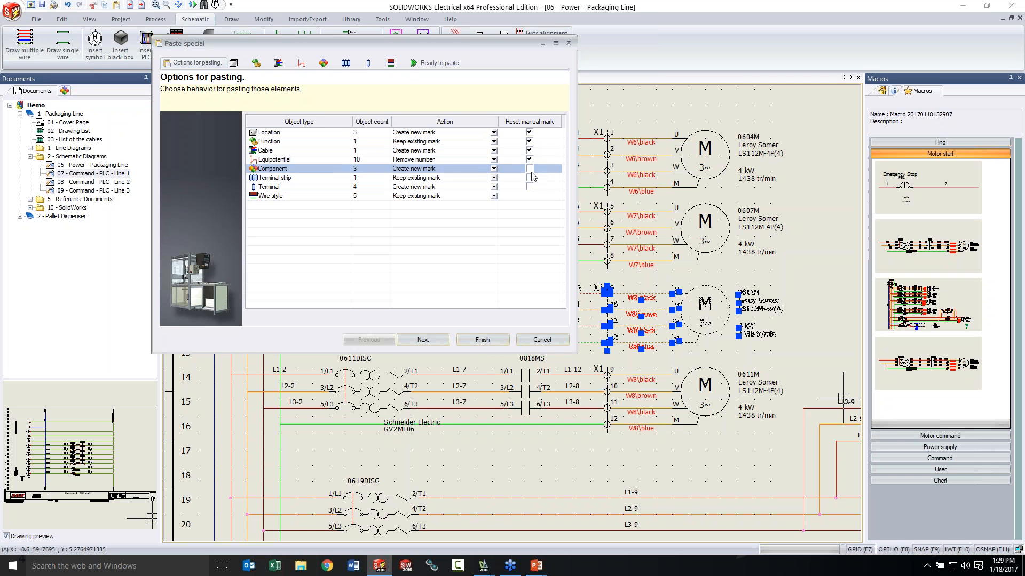
pyautogui.click(530, 177)
pyautogui.click(529, 187)
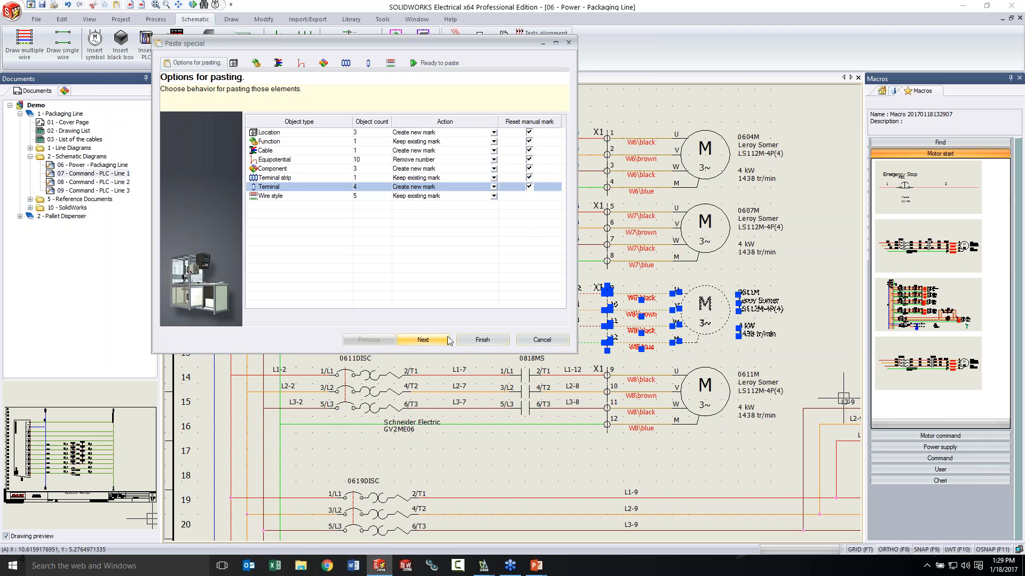
pyautogui.click(475, 341)
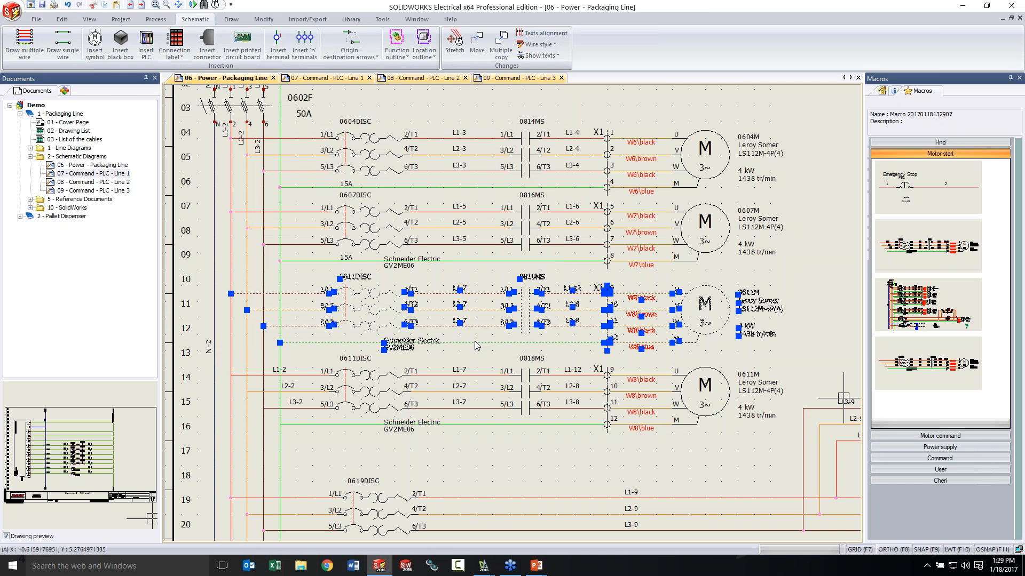
pyautogui.press('Escape')
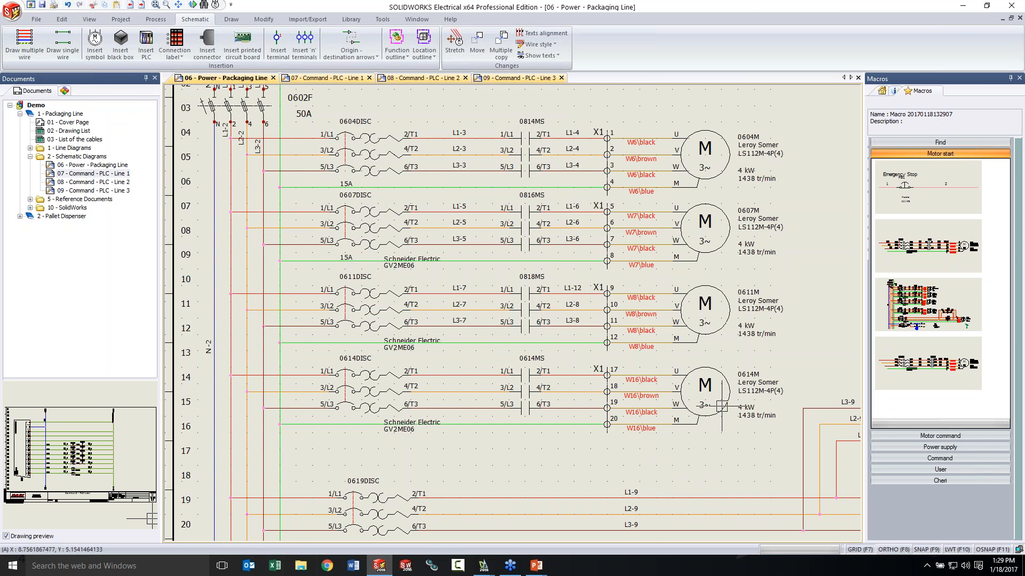
# Associate the pasted circuit's contact symbol 0614MS with the 0820MS contactor relay in the L1 main enclosure's L11 chassis.
pyautogui.scroll(1, 722, 407)
pyautogui.scroll(2, 721, 406)
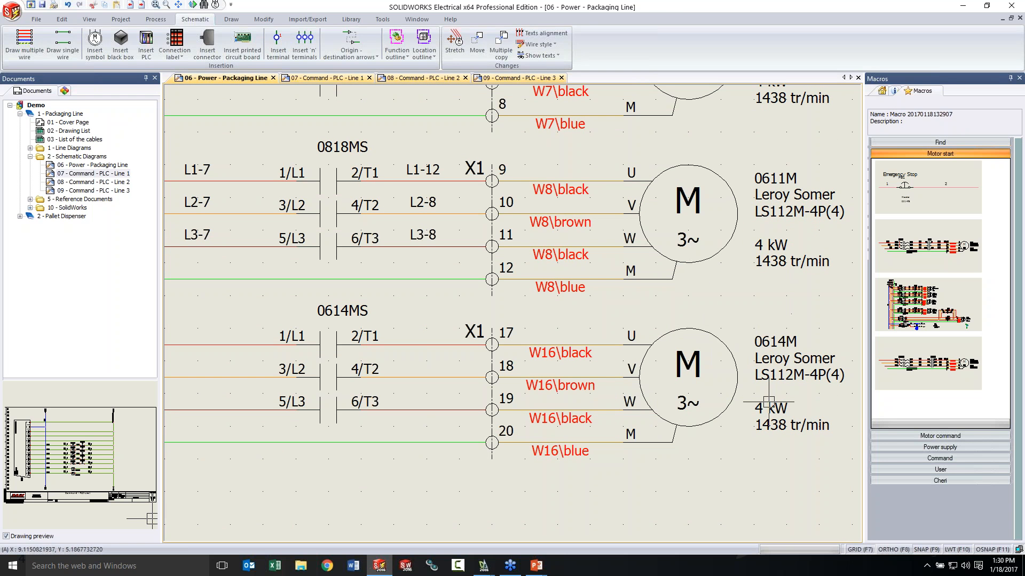
pyautogui.moveTo(583, 437); pyautogui.dragTo(731, 455, button='middle')
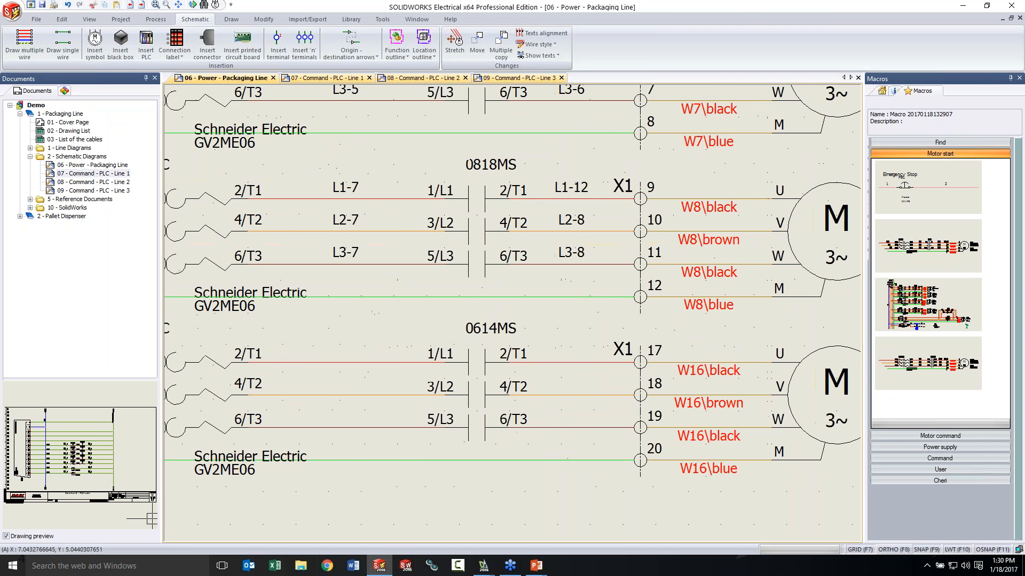
pyautogui.moveTo(181, 326); pyautogui.dragTo(336, 322, button='middle')
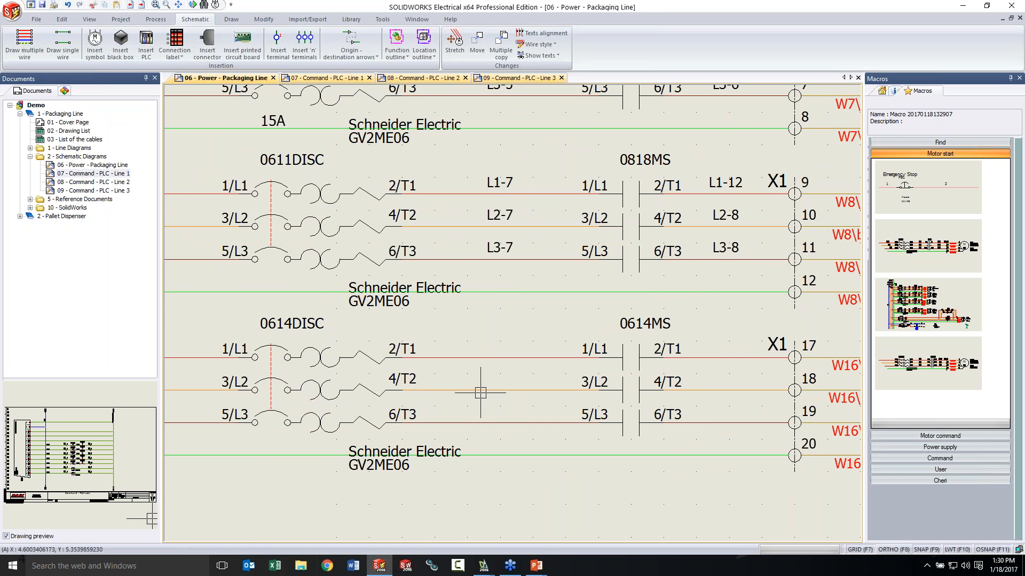
pyautogui.click(624, 348)
pyautogui.rightClick(624, 347)
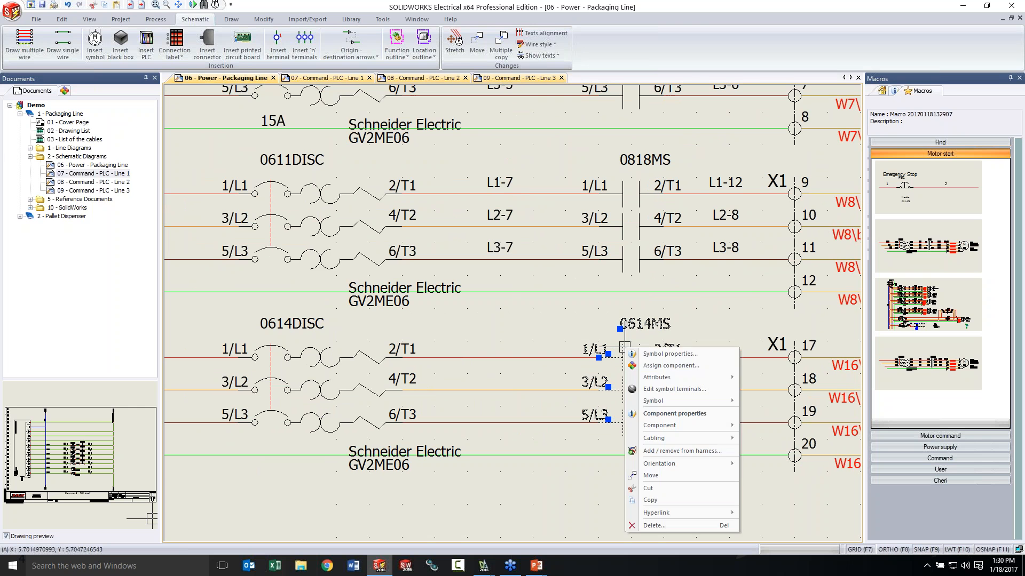
pyautogui.click(662, 356)
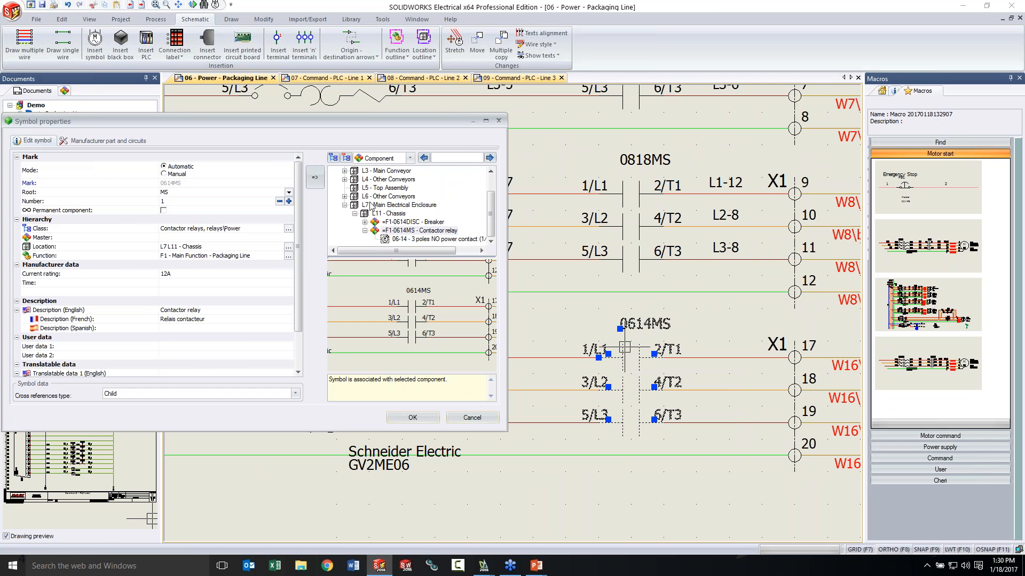
pyautogui.click(345, 205)
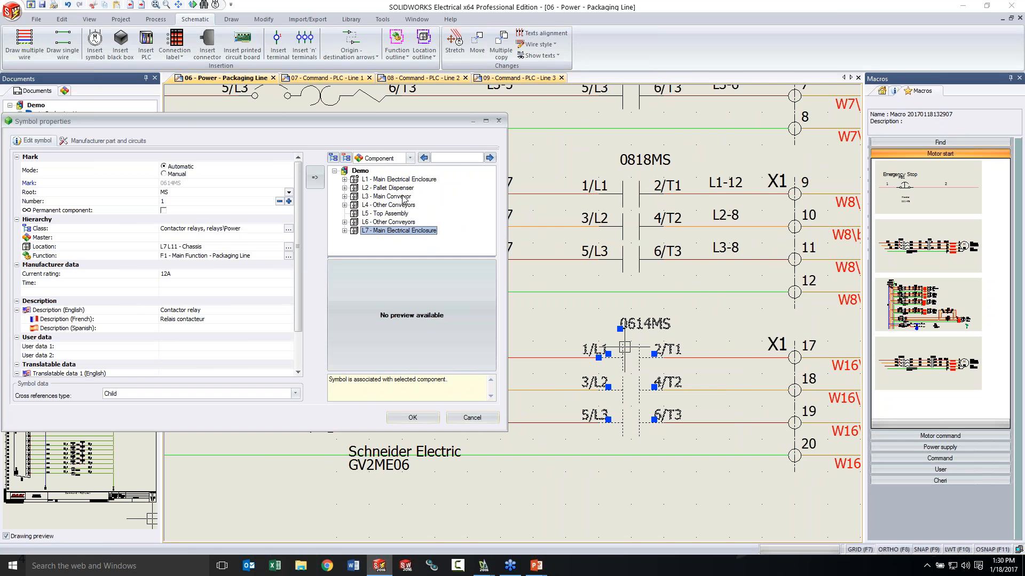
pyautogui.click(344, 180)
pyautogui.click(354, 189)
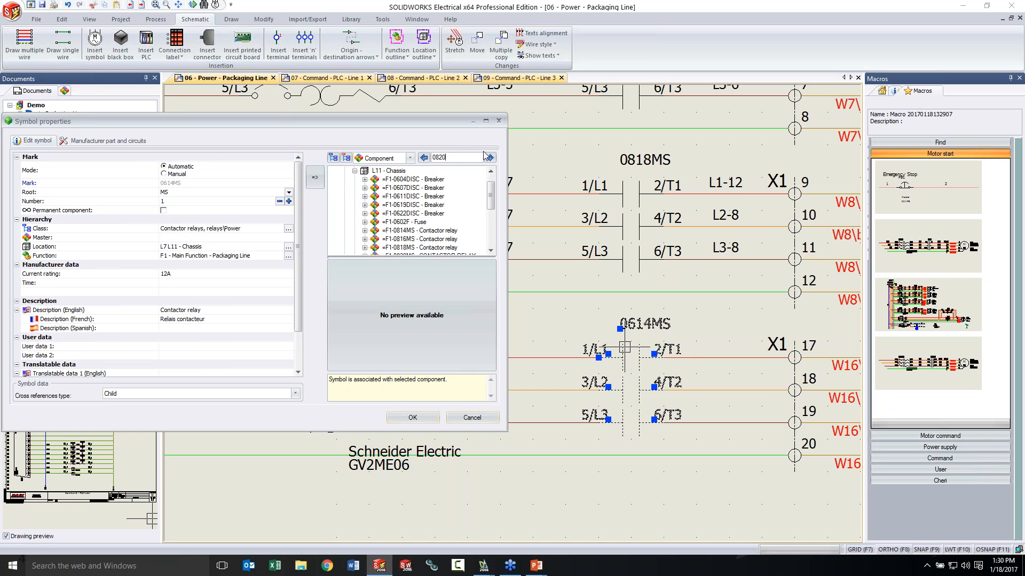
pyautogui.click(489, 158)
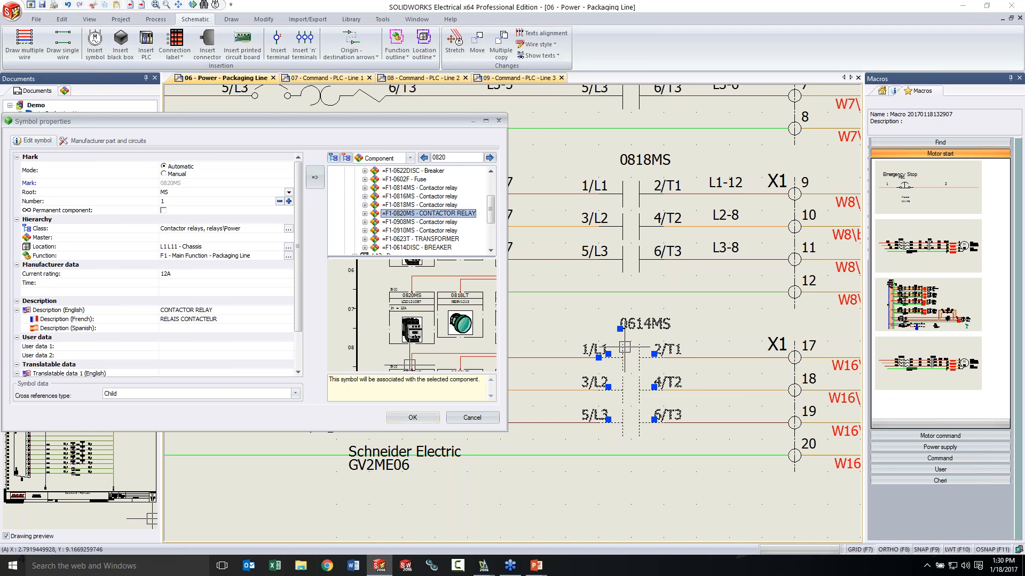
pyautogui.click(412, 421)
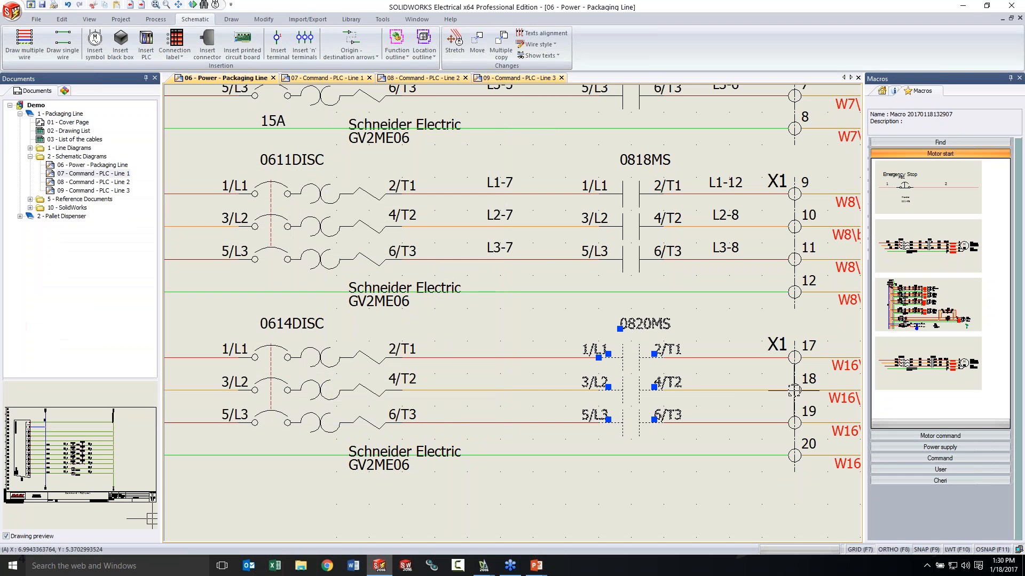
# Go from the 0820MS contact to its relay coil at 08-20 and examine the contact cross-references beside the coils.
pyautogui.moveTo(674, 460); pyautogui.dragTo(427, 449, button='middle')
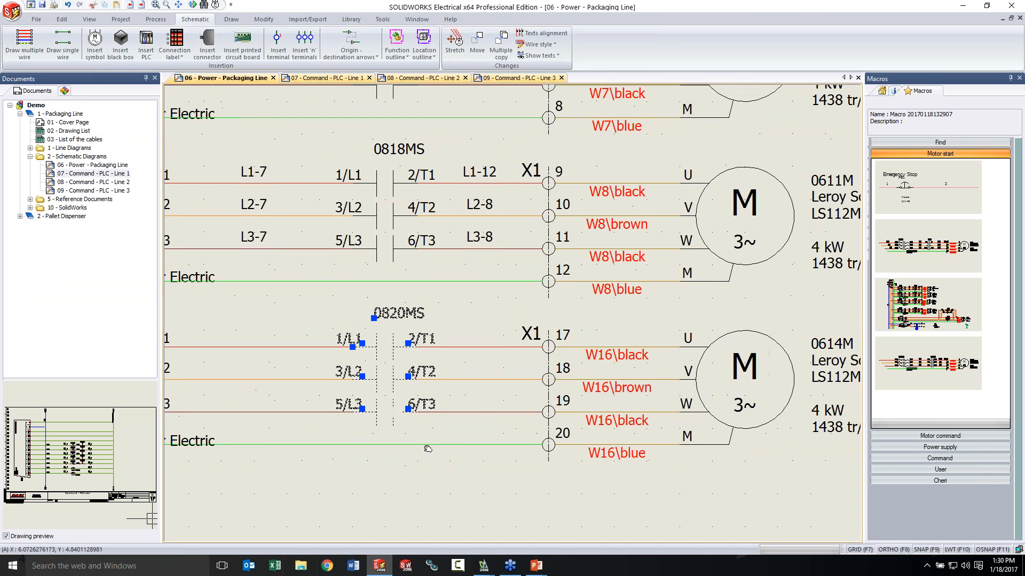
pyautogui.rightClick(392, 341)
pyautogui.moveTo(458, 440)
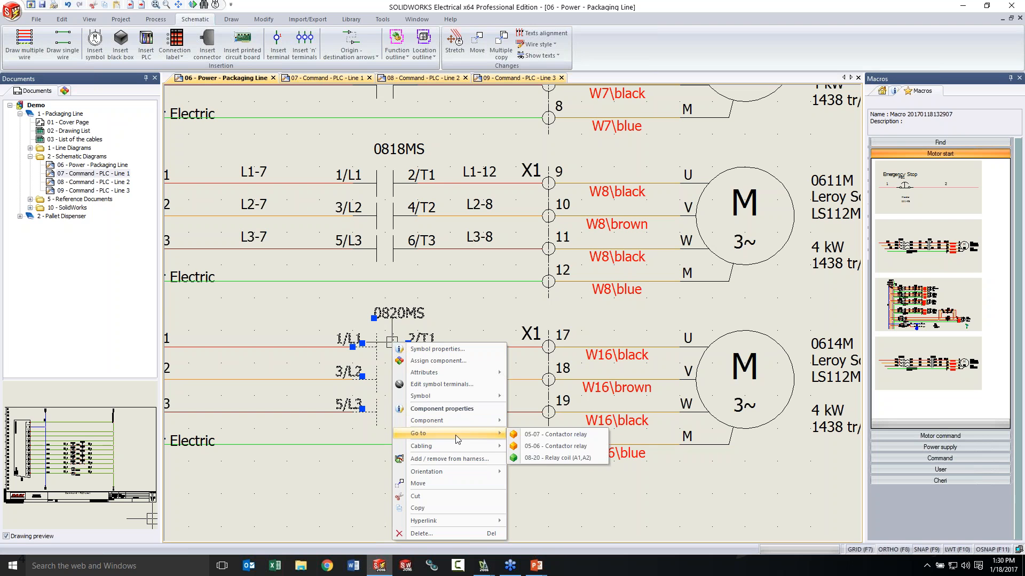
pyautogui.click(539, 459)
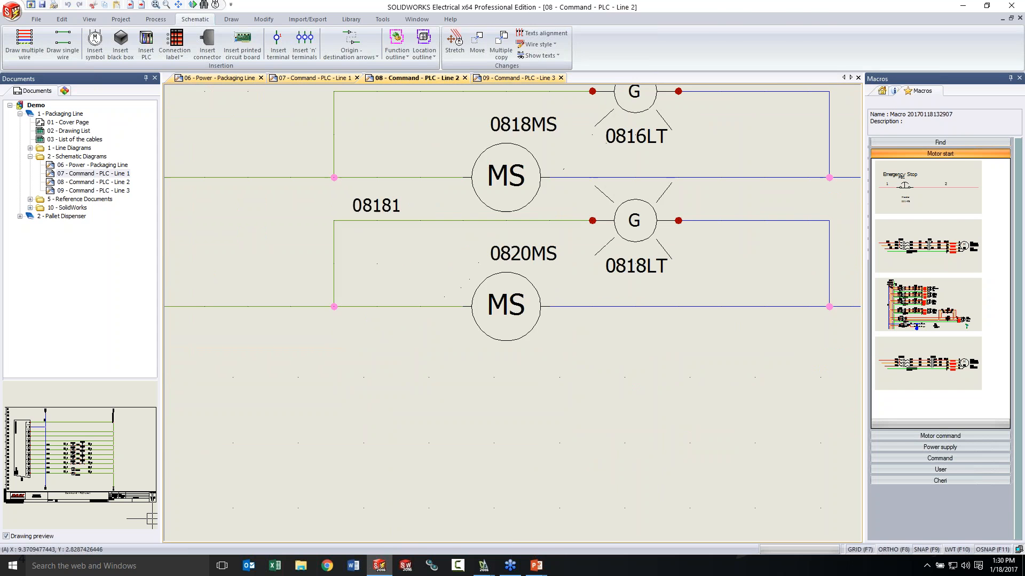
pyautogui.scroll(-2, 656, 422)
pyautogui.moveTo(698, 430); pyautogui.dragTo(376, 438, button='middle')
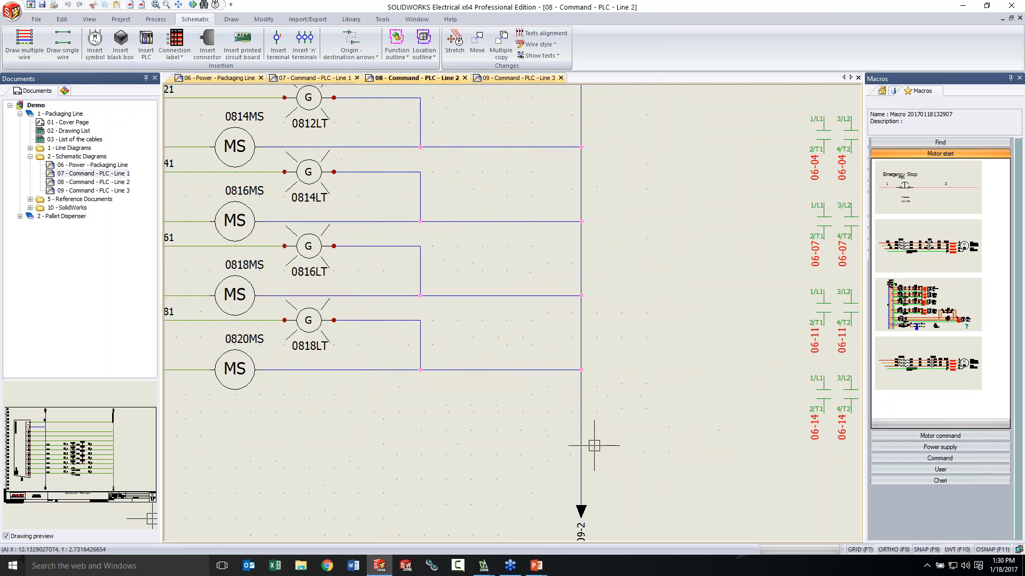
pyautogui.scroll(-2, 656, 453)
pyautogui.moveTo(825, 443); pyautogui.dragTo(696, 397, button='middle')
pyautogui.scroll(1, 695, 398)
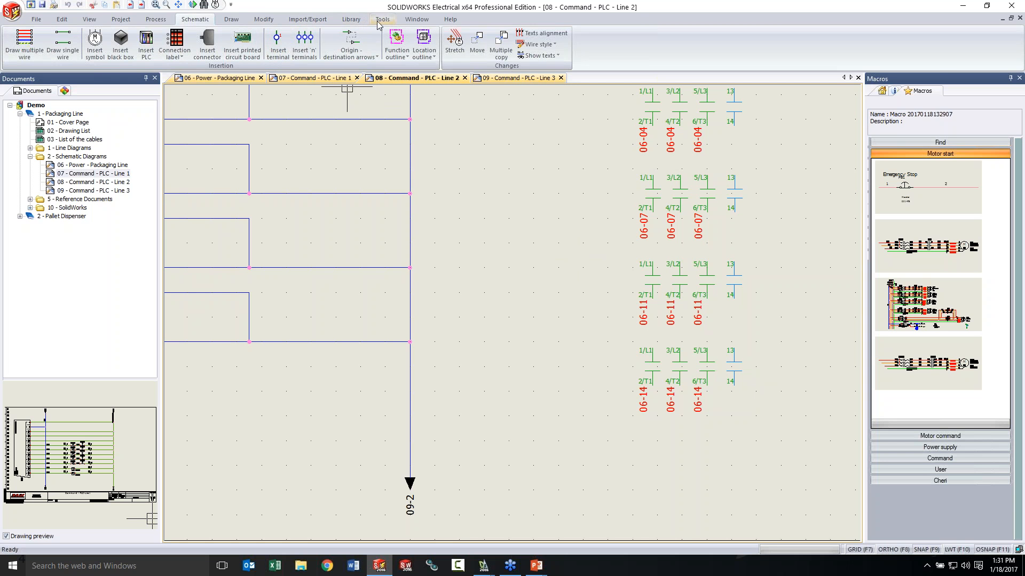
# Show the symbol library and search it for "contact".
pyautogui.click(89, 20)
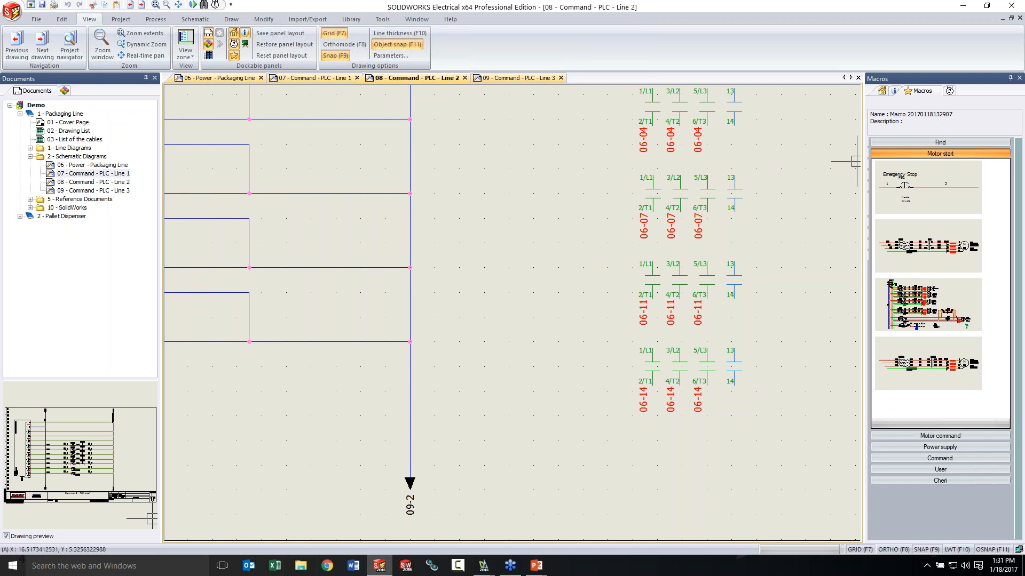
pyautogui.click(949, 91)
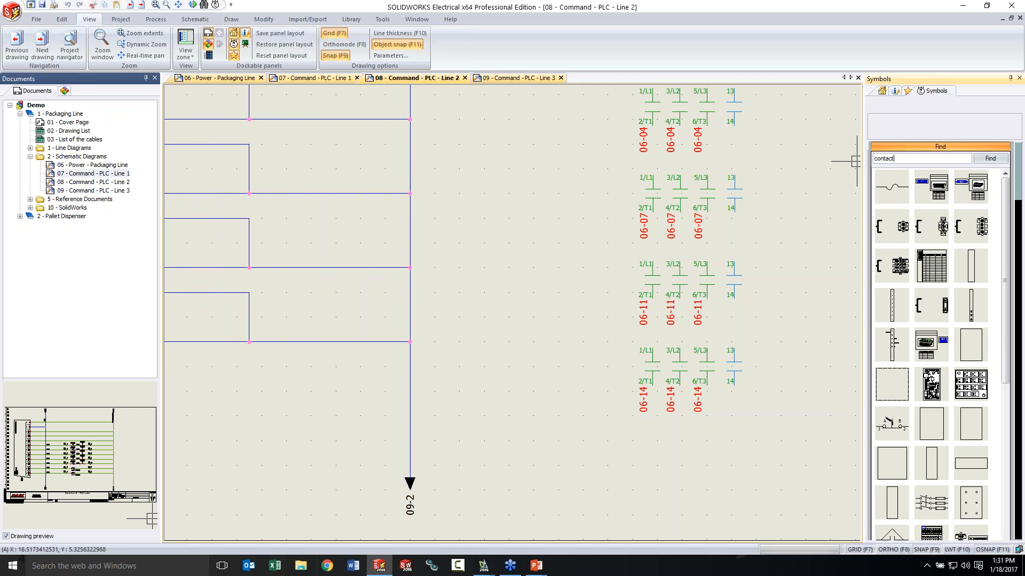
pyautogui.press('Return')
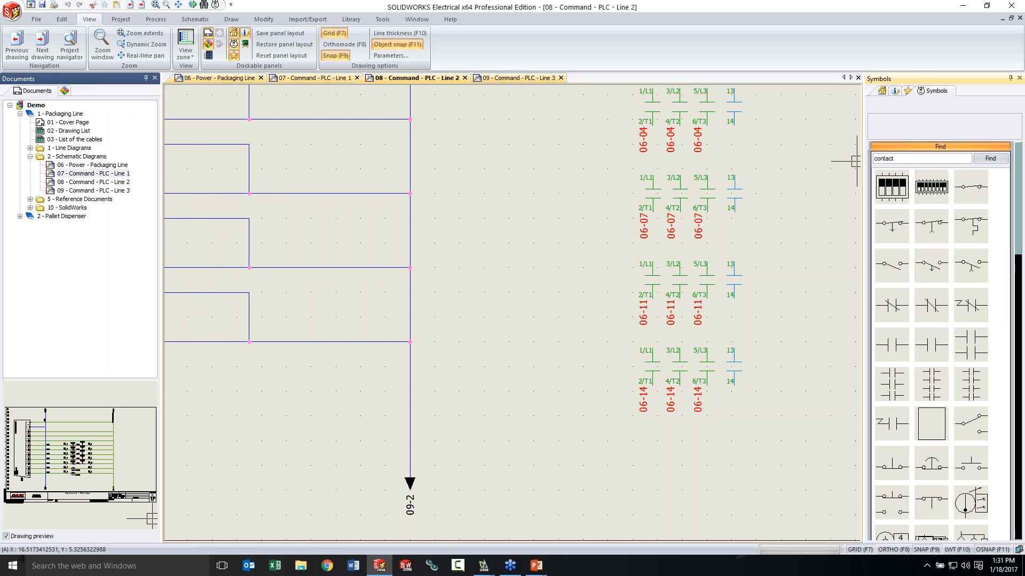
# Insert a MAG NO Contact beside the vertical line below the last coil rung and associate it with the 0820MS contactor relay.
pyautogui.click(933, 346)
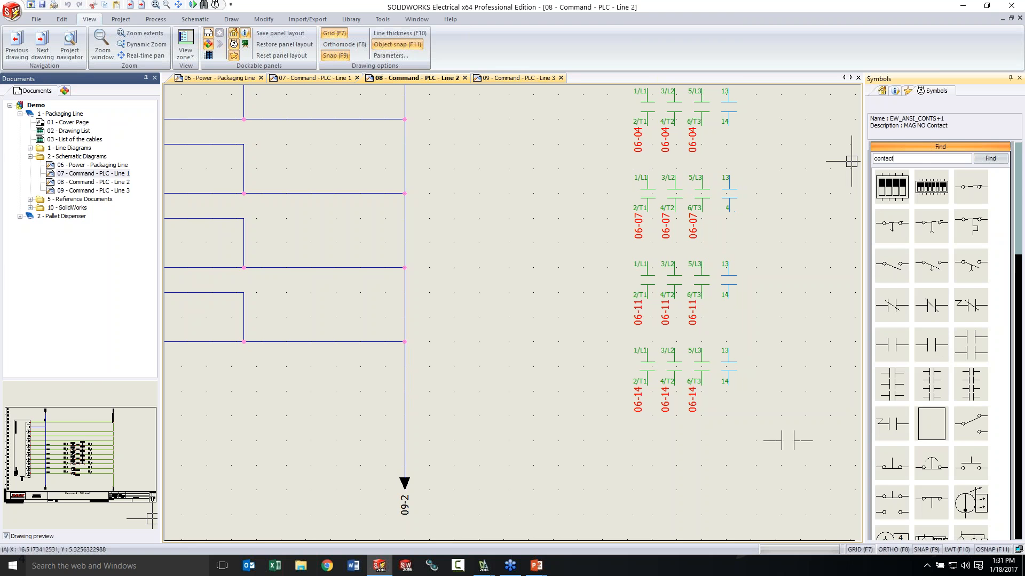
pyautogui.click(497, 404)
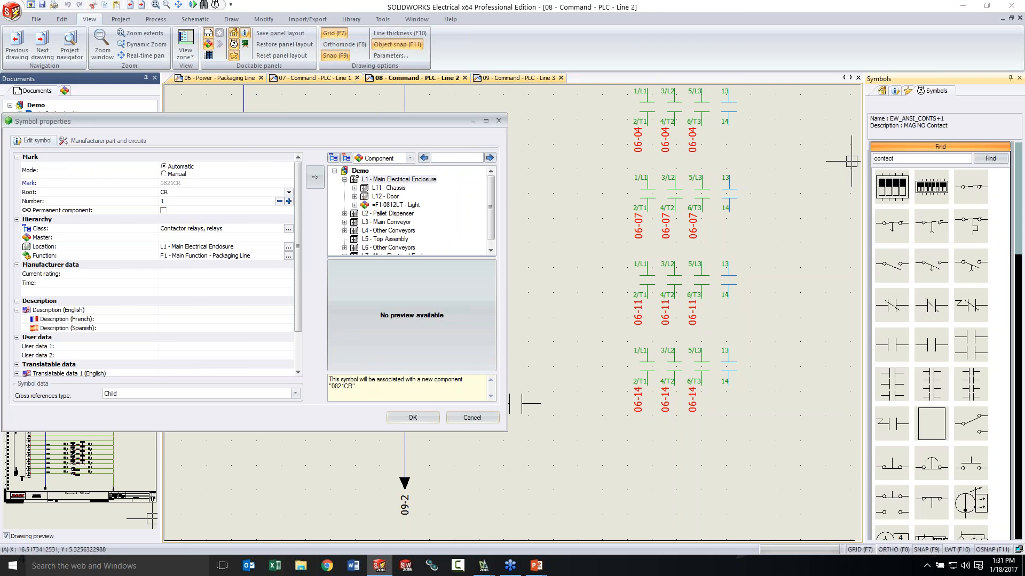
pyautogui.write('0820')
pyautogui.click(489, 157)
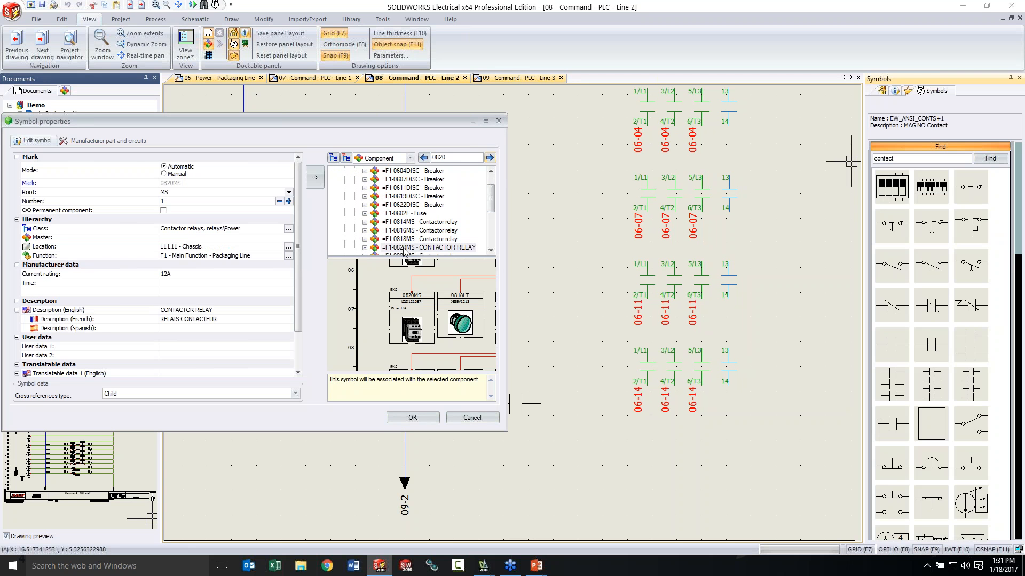
pyautogui.click(403, 422)
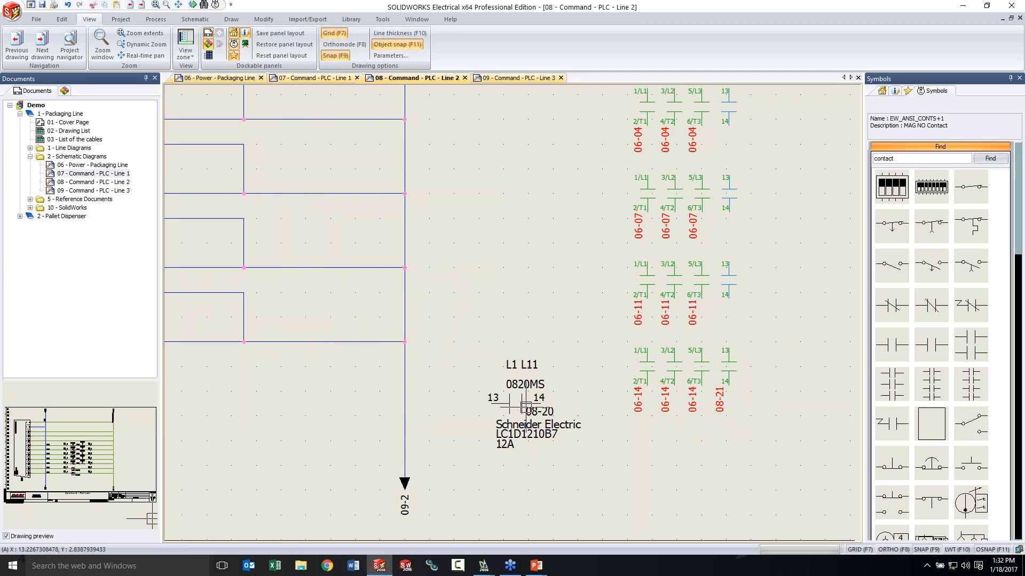
# Move the new 0820MS contact symbol up the drawing, level with the 06-07 cross-referenced contacts.
pyautogui.click(525, 410)
pyautogui.moveTo(529, 409); pyautogui.dragTo(540, 200)
pyautogui.hotkey('ctrl', 'z')
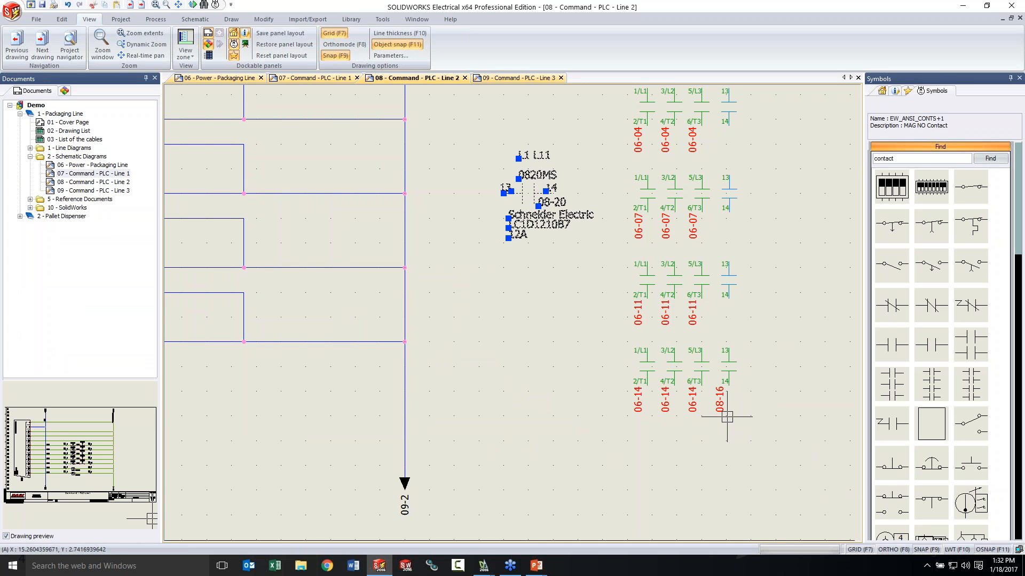
# Open the wire style properties of the vertical green wire coming from 07-24, between the 0808PRX line and the first coil rung.
pyautogui.press('Escape')
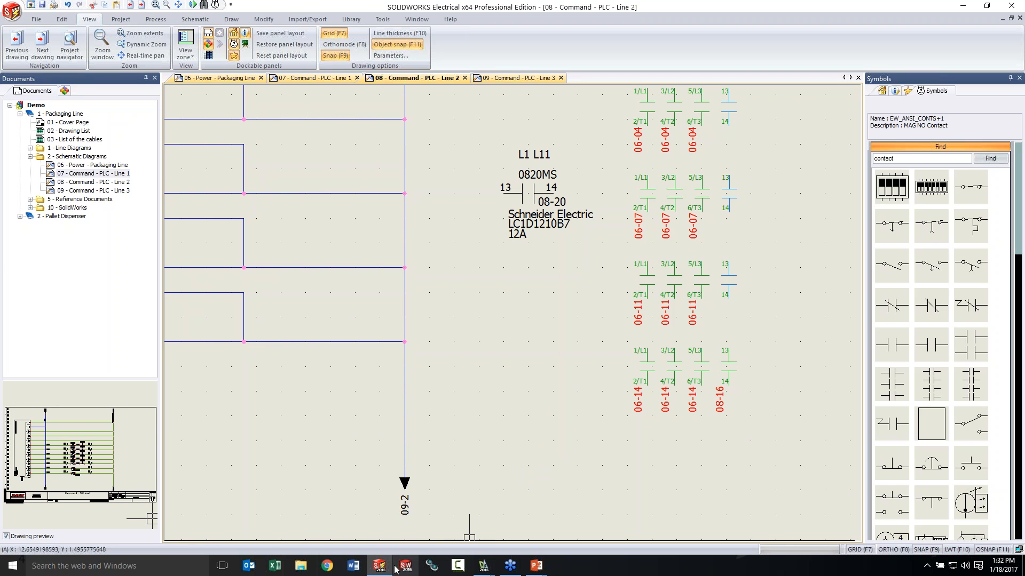
pyautogui.scroll(-3, 454, 374)
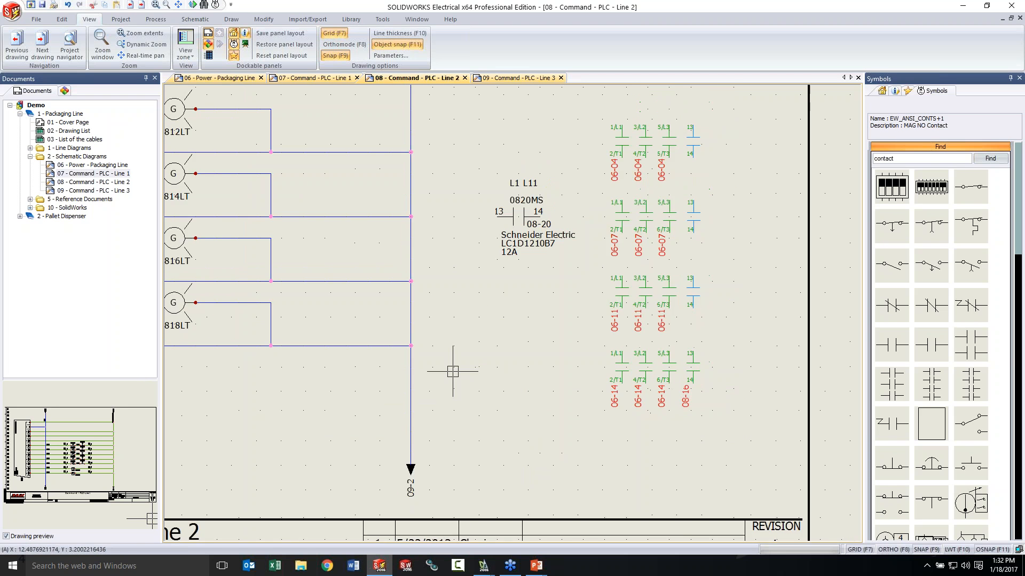
pyautogui.moveTo(402, 367); pyautogui.dragTo(725, 530, button='middle')
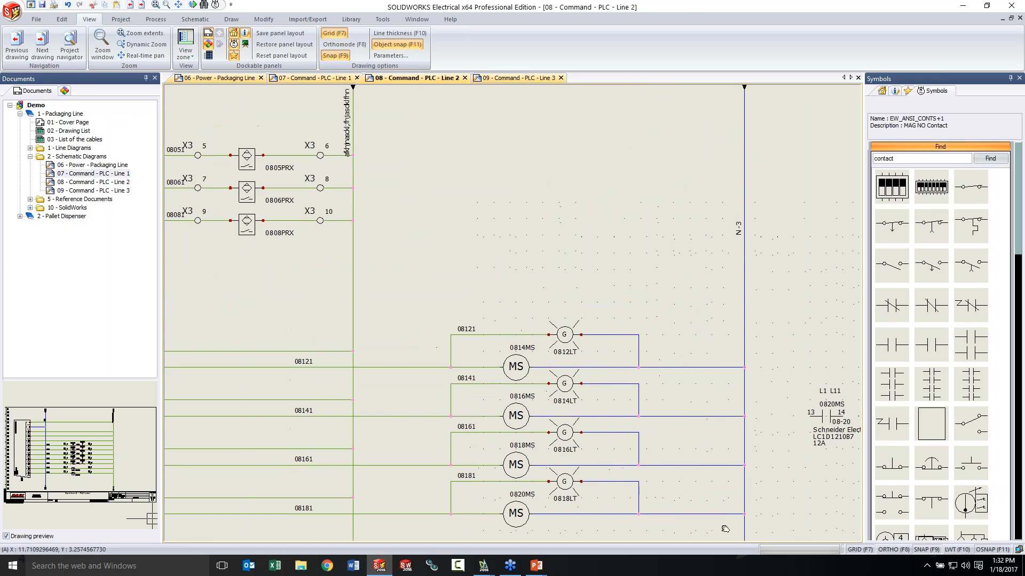
pyautogui.scroll(-2, 664, 441)
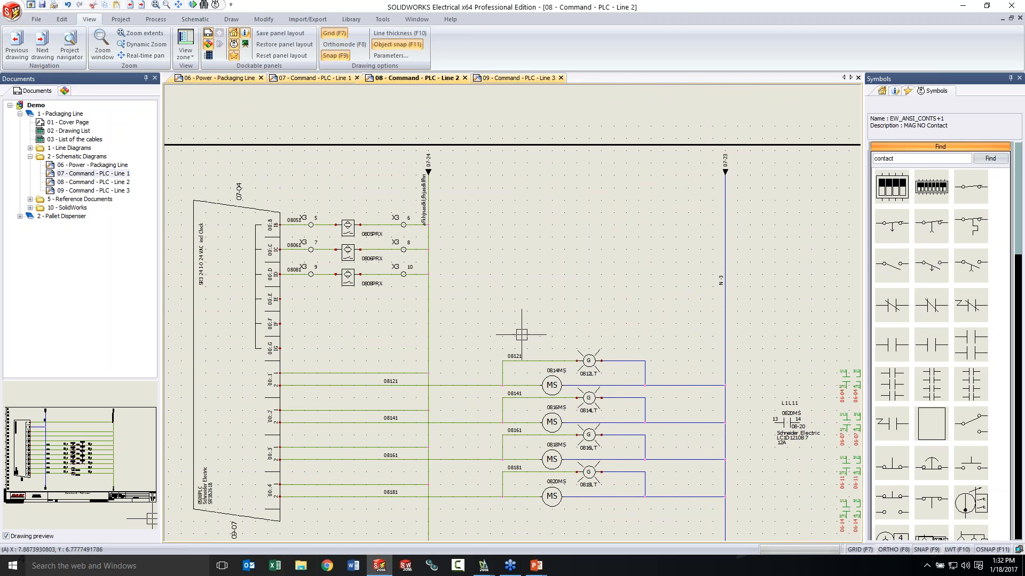
pyautogui.moveTo(434, 217); pyautogui.dragTo(476, 191, button='middle')
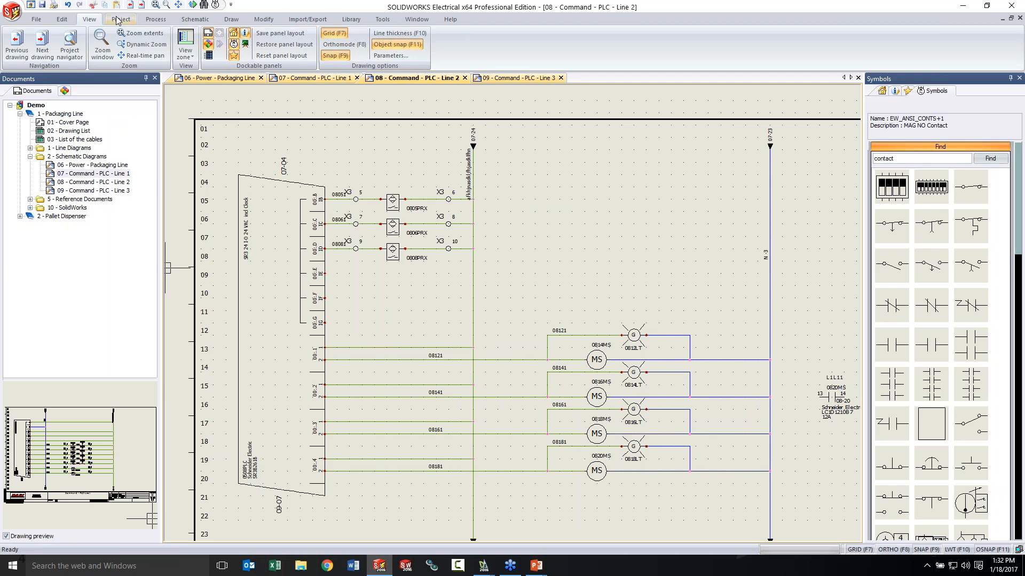
pyautogui.click(471, 314)
pyautogui.rightClick(472, 315)
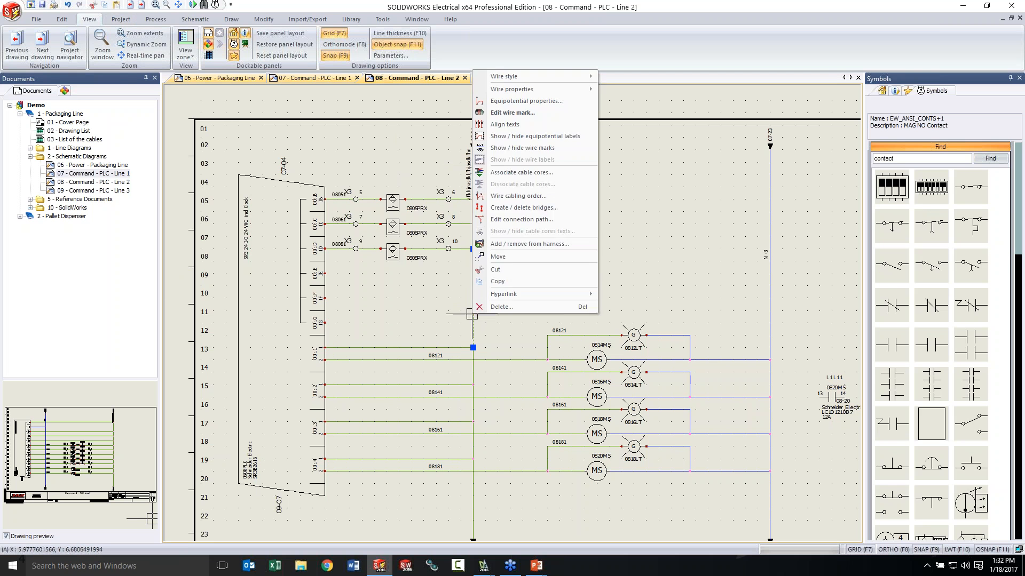
pyautogui.moveTo(527, 90)
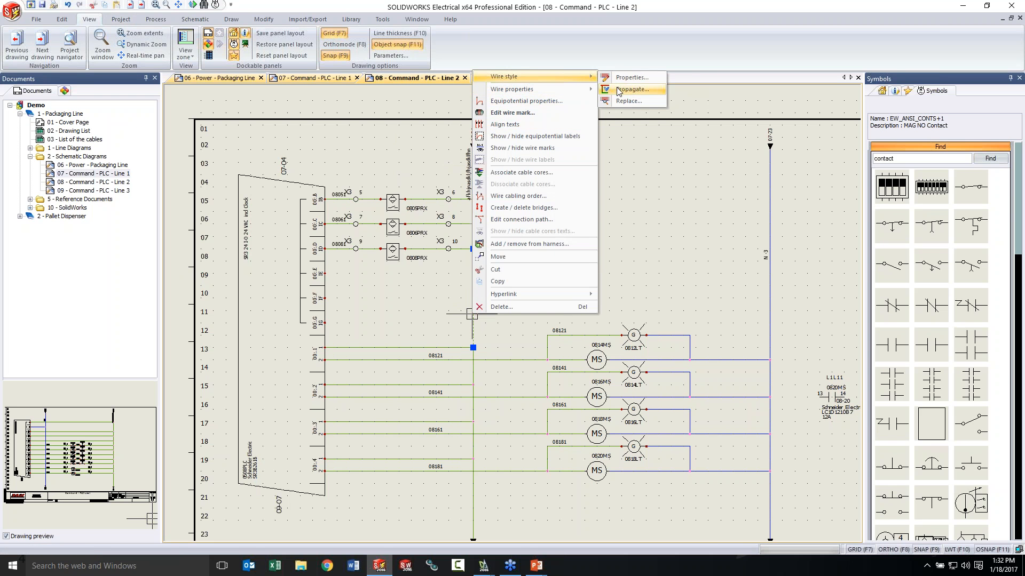
pyautogui.click(632, 79)
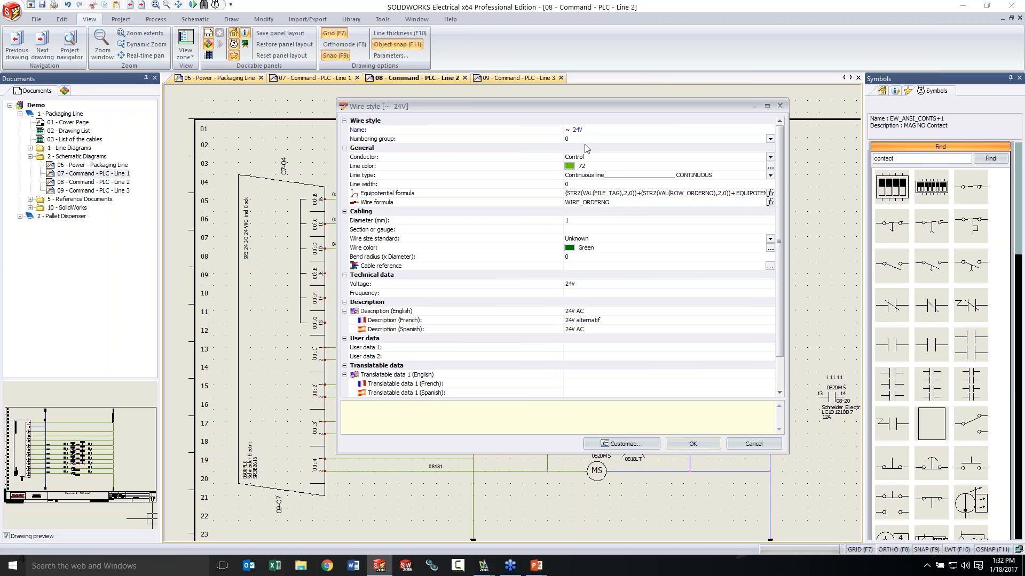
# Replace the ~ 24V wire style's equipotential formula with the recent "T3-" + EQUIPOTENTIAL_ORDERNO formula, reduced to EQUIPOTENTIAL_ORDERNO.
pyautogui.click(770, 193)
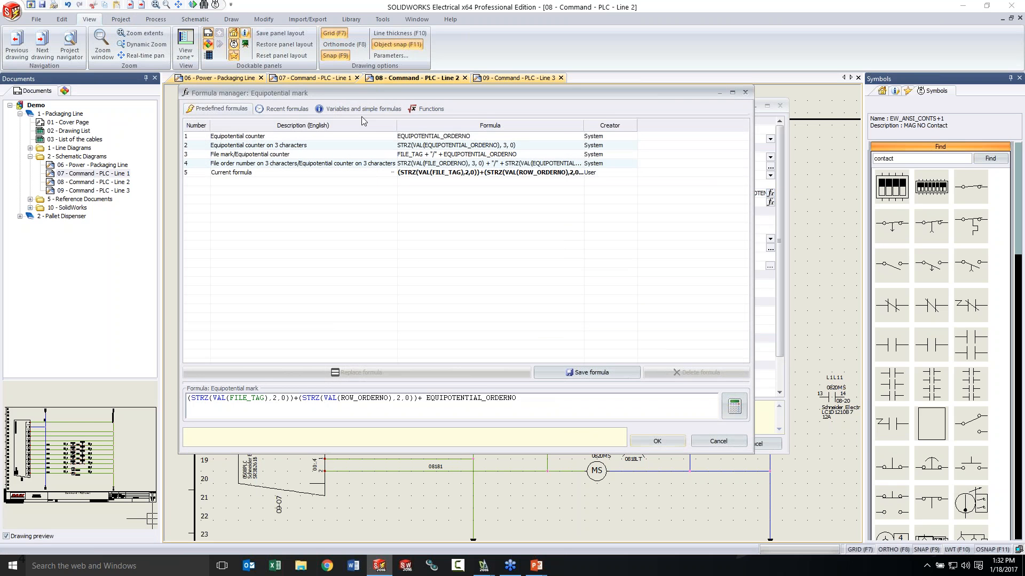
pyautogui.click(375, 109)
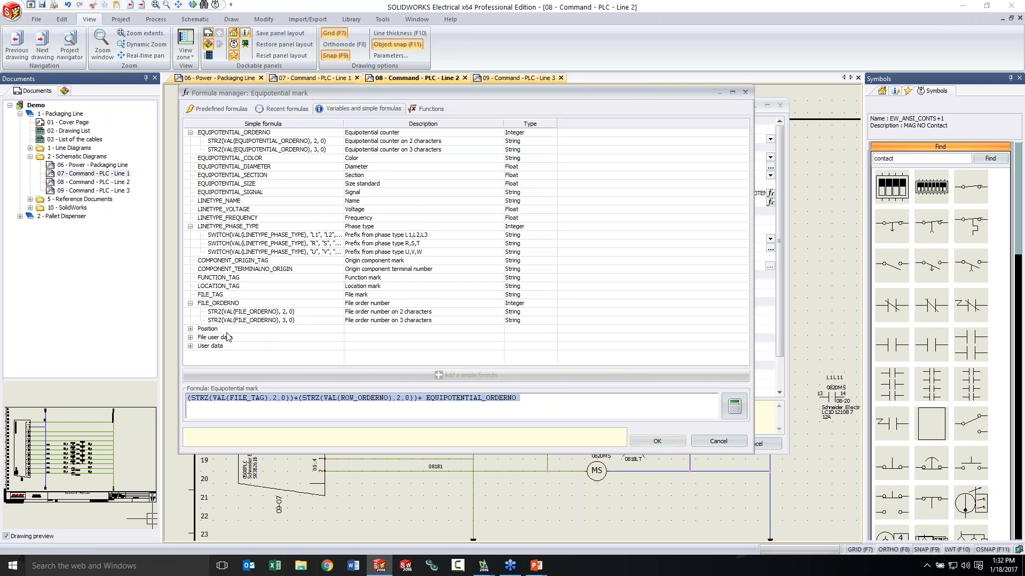
pyautogui.click(284, 109)
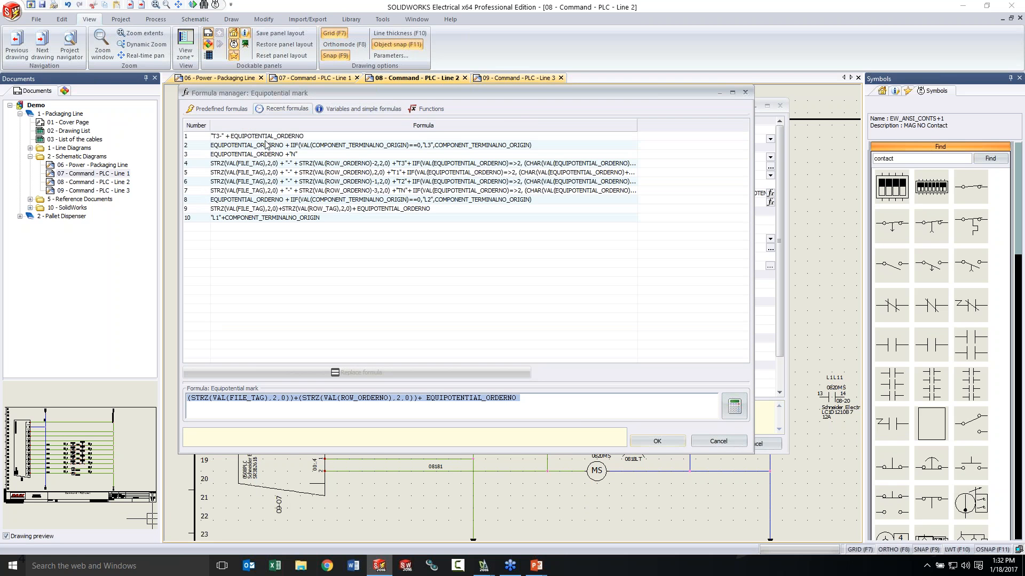
pyautogui.click(254, 155)
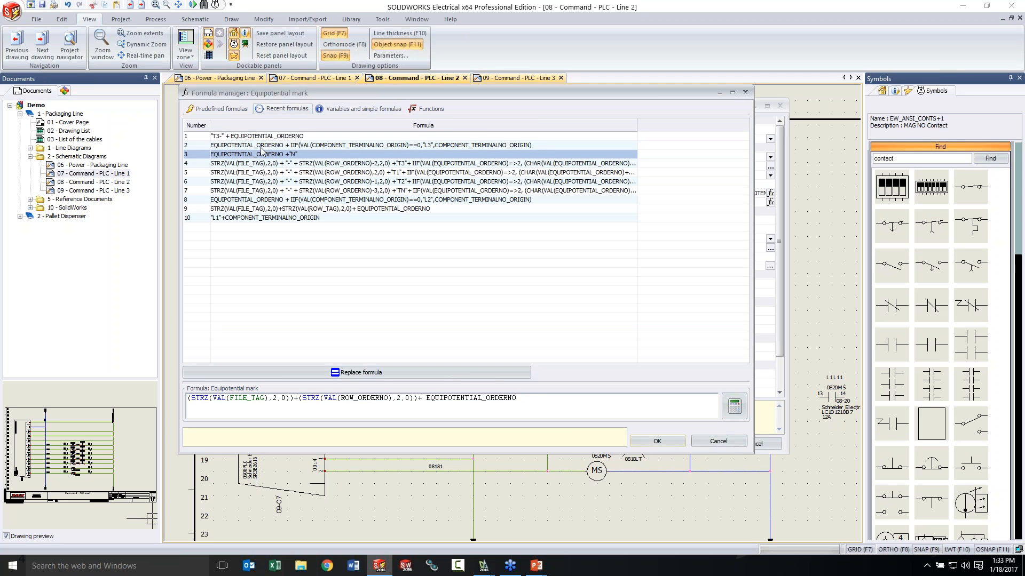
pyautogui.doubleClick(265, 136)
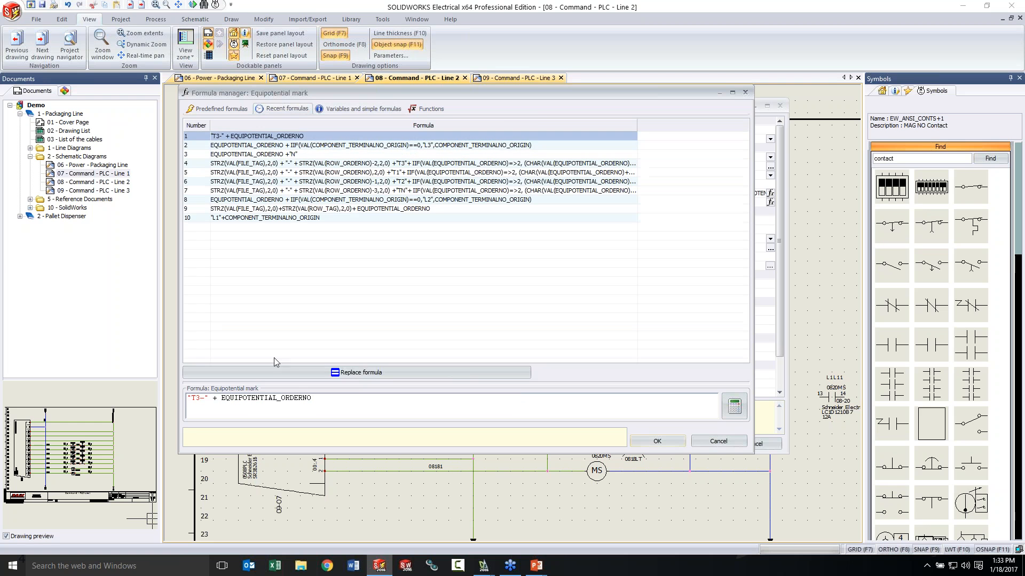
pyautogui.moveTo(210, 401); pyautogui.dragTo(165, 398)
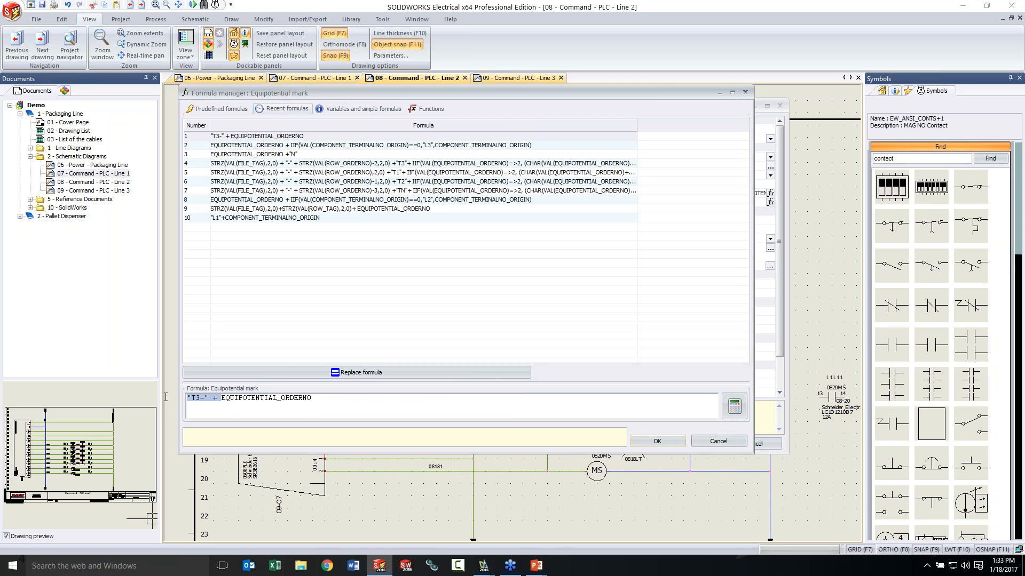
pyautogui.press('Delete')
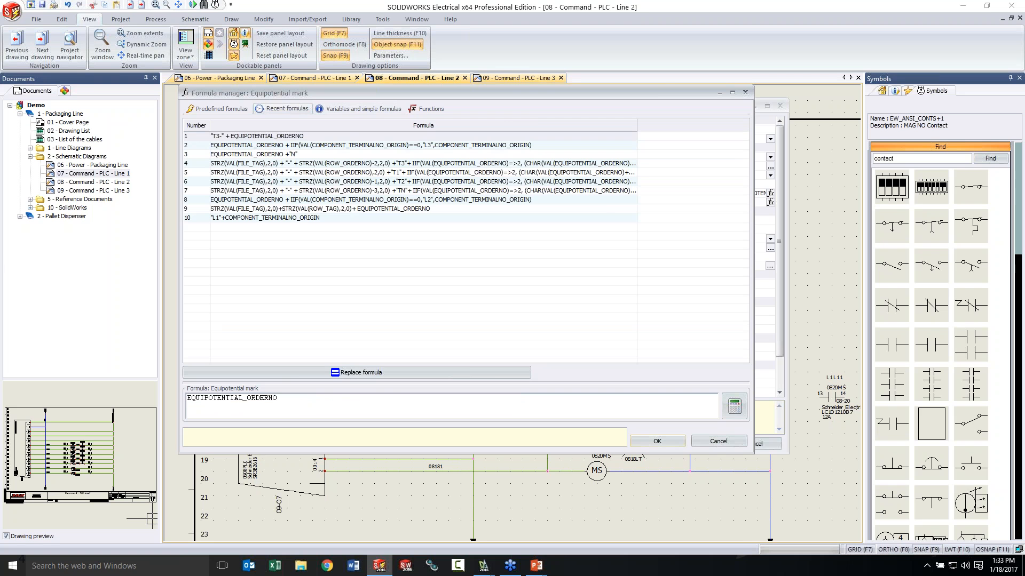
pyautogui.click(656, 442)
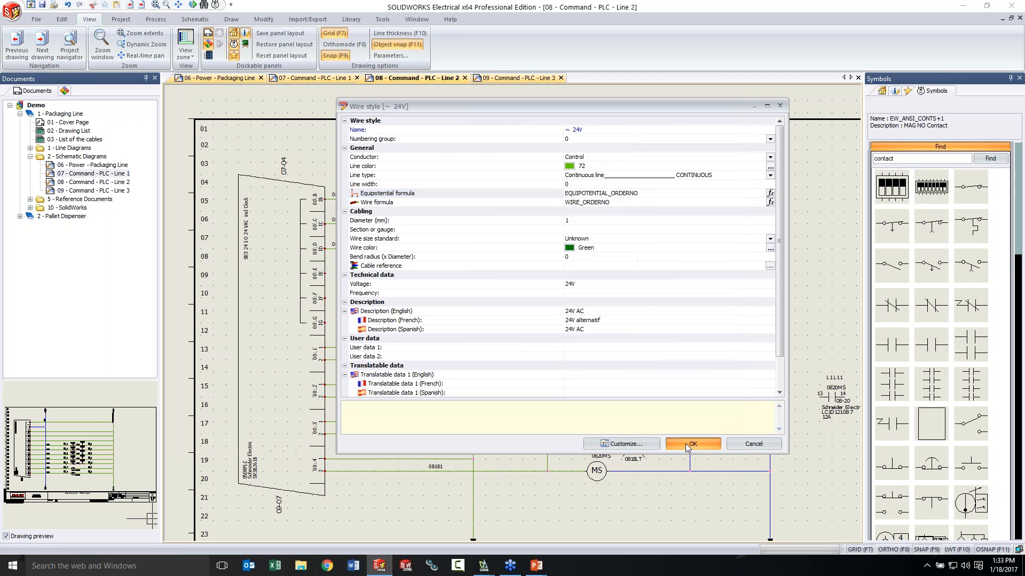
pyautogui.click(686, 444)
# Recalculate the wire numbers for the whole project while keeping manual numbers.
pyautogui.click(164, 19)
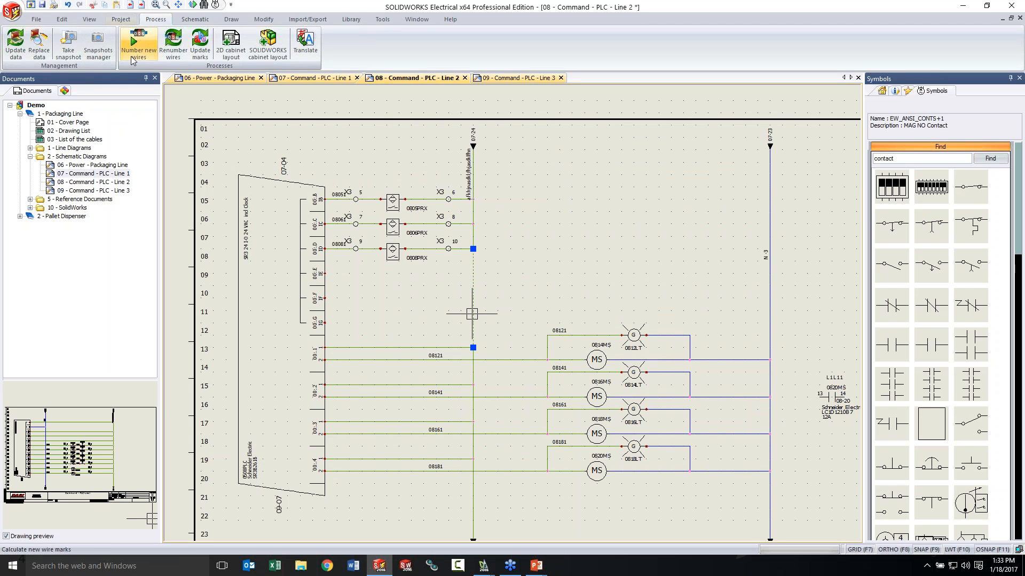
pyautogui.click(169, 50)
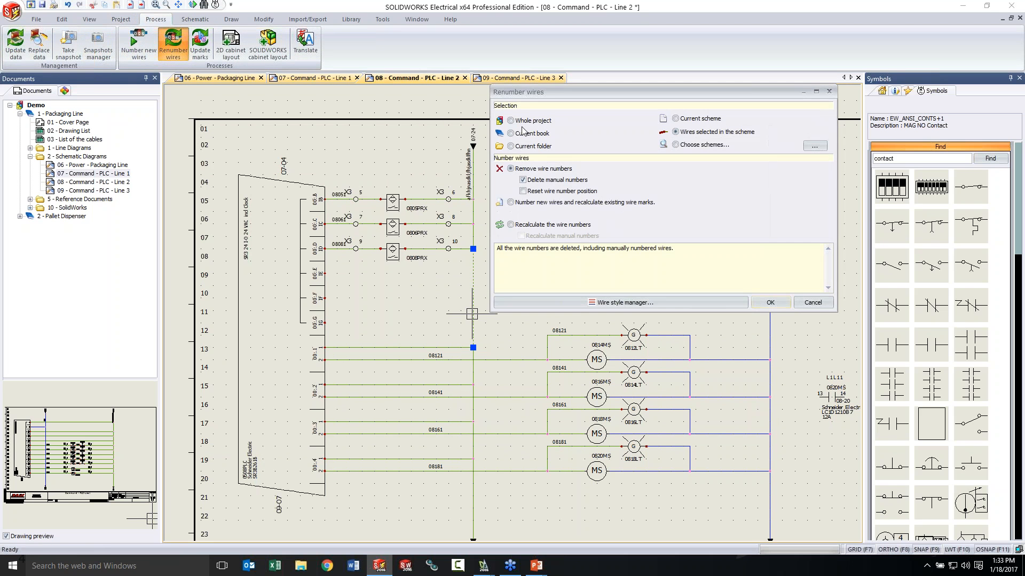
pyautogui.click(512, 121)
pyautogui.click(511, 225)
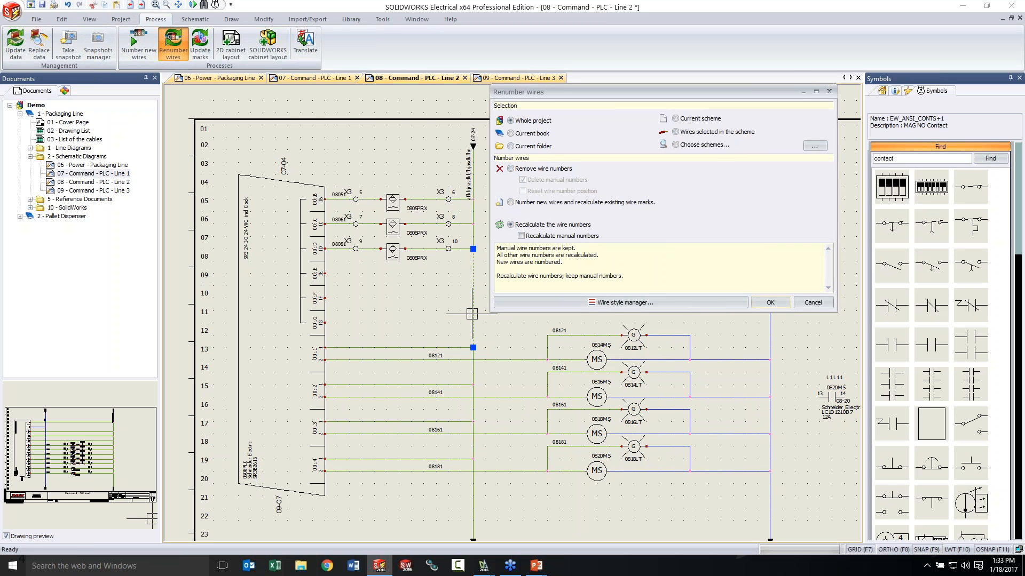
pyautogui.click(779, 306)
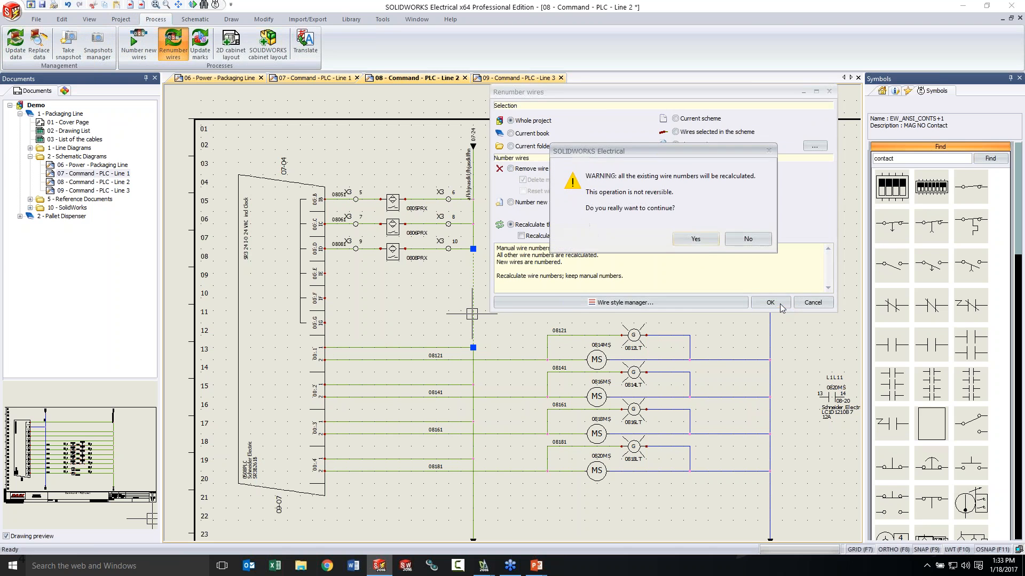
pyautogui.click(706, 239)
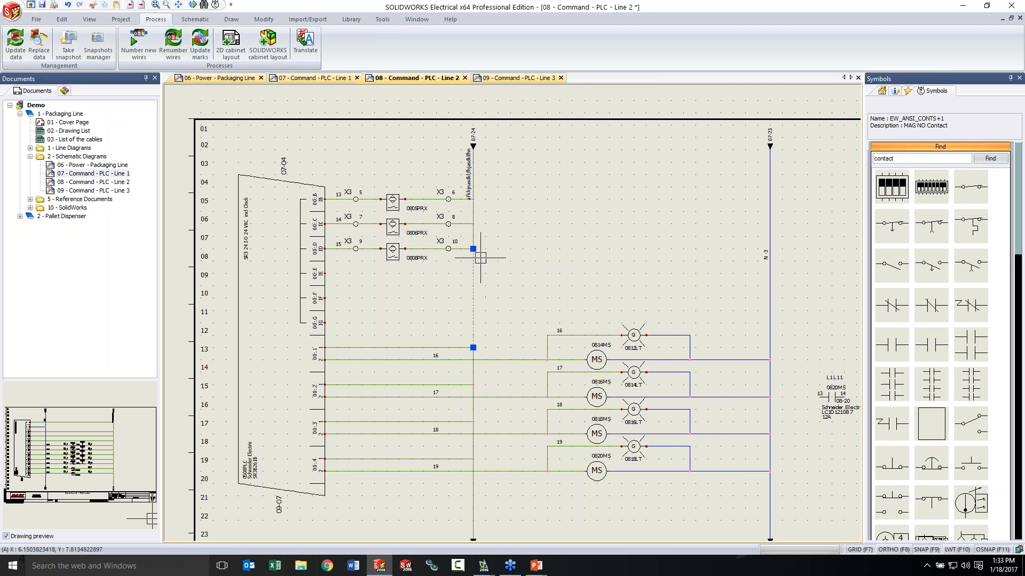
# Recalculate the number of only the selected vertical 07-24 wire, with manual numbers included.
pyautogui.scroll(1, 477, 259)
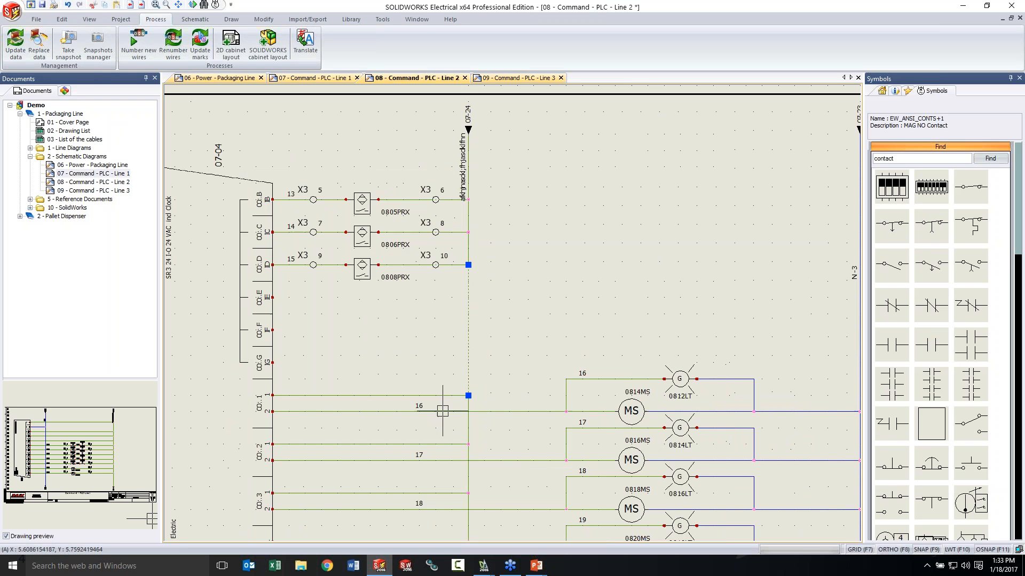
pyautogui.scroll(-1, 419, 405)
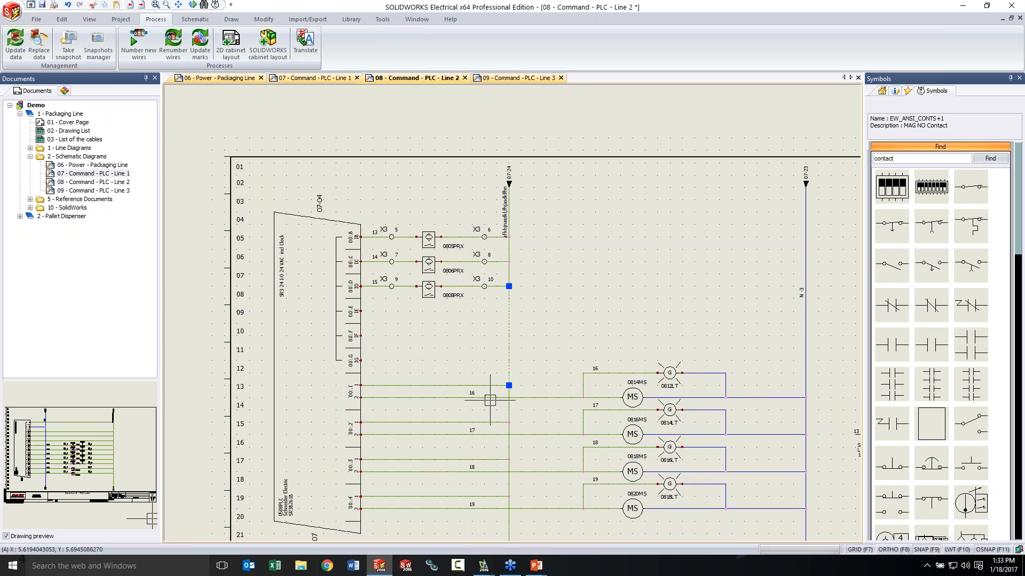
pyautogui.scroll(1, 469, 396)
pyautogui.moveTo(477, 402); pyautogui.dragTo(480, 369, button='middle')
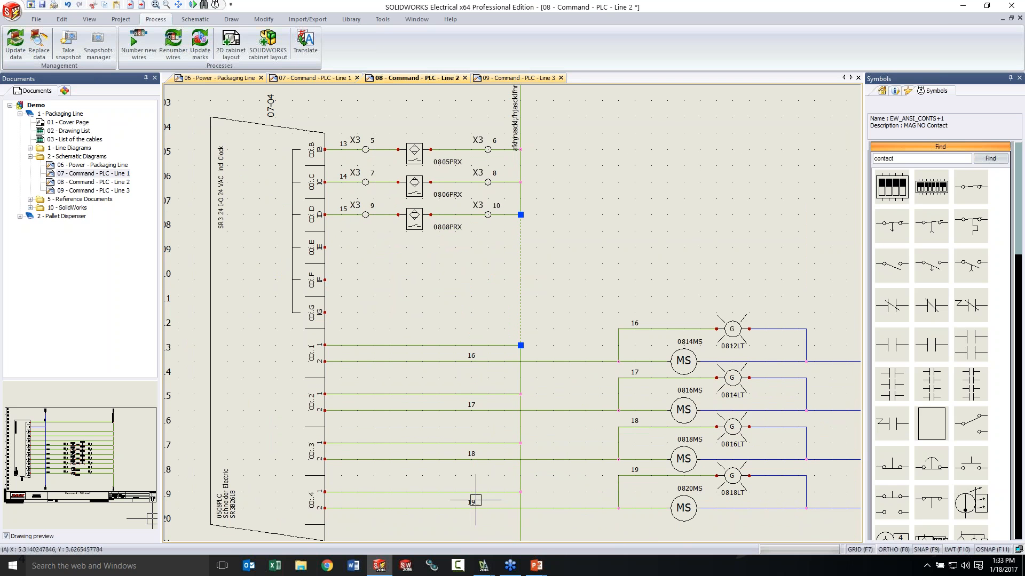
pyautogui.rightClick(521, 254)
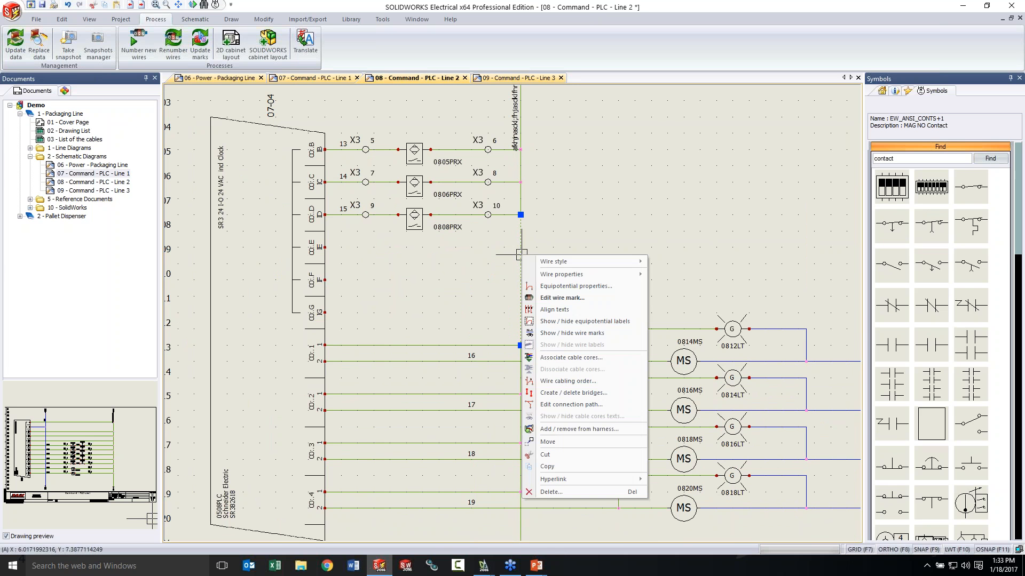
pyautogui.moveTo(569, 274)
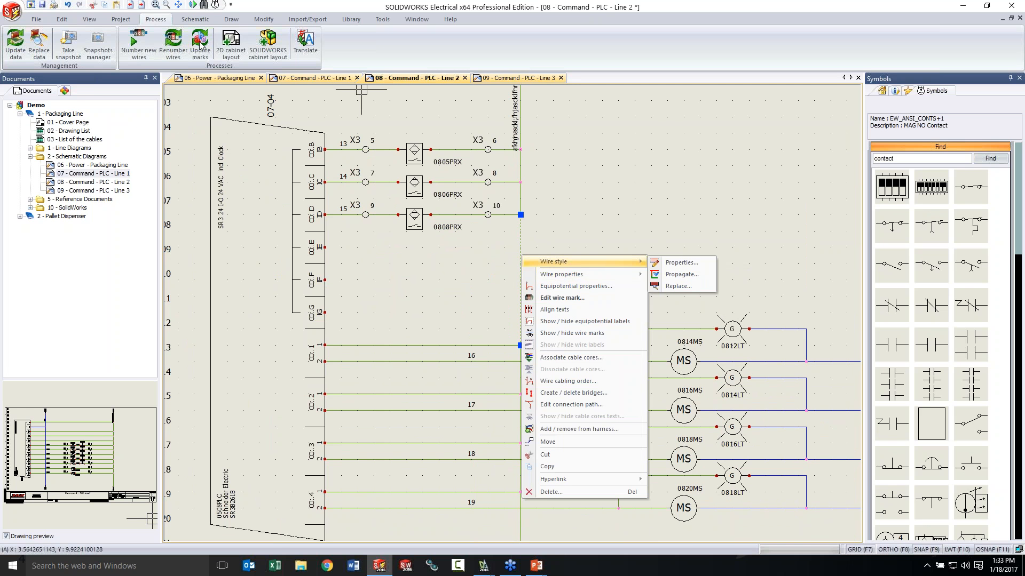
pyautogui.click(180, 46)
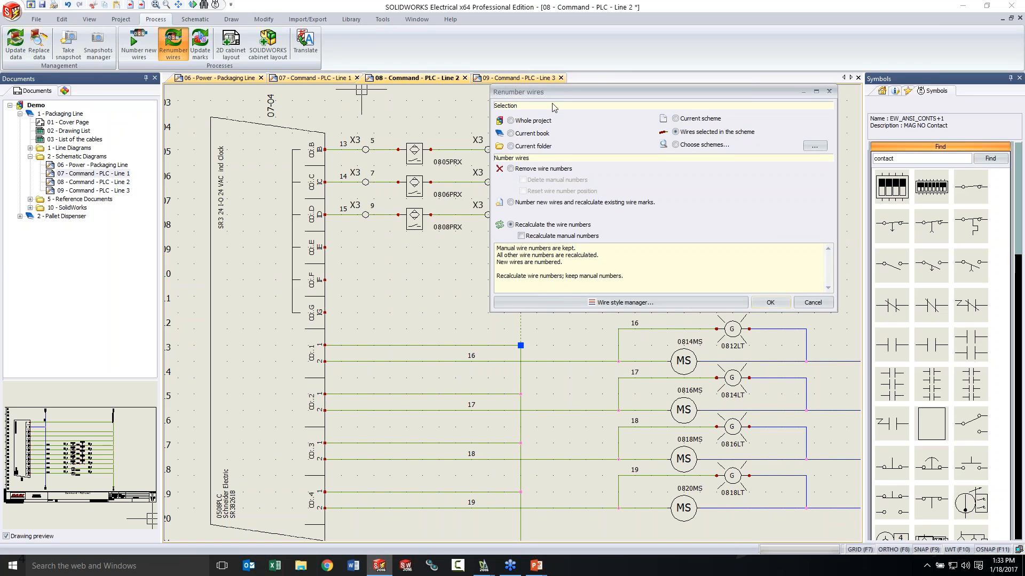
pyautogui.moveTo(571, 95); pyautogui.dragTo(523, 227)
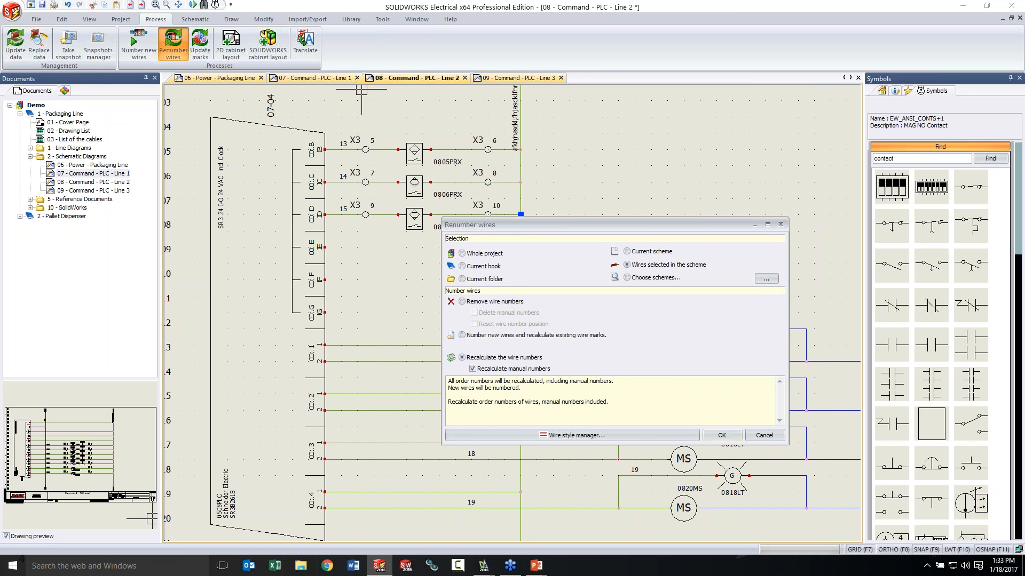
pyautogui.click(722, 436)
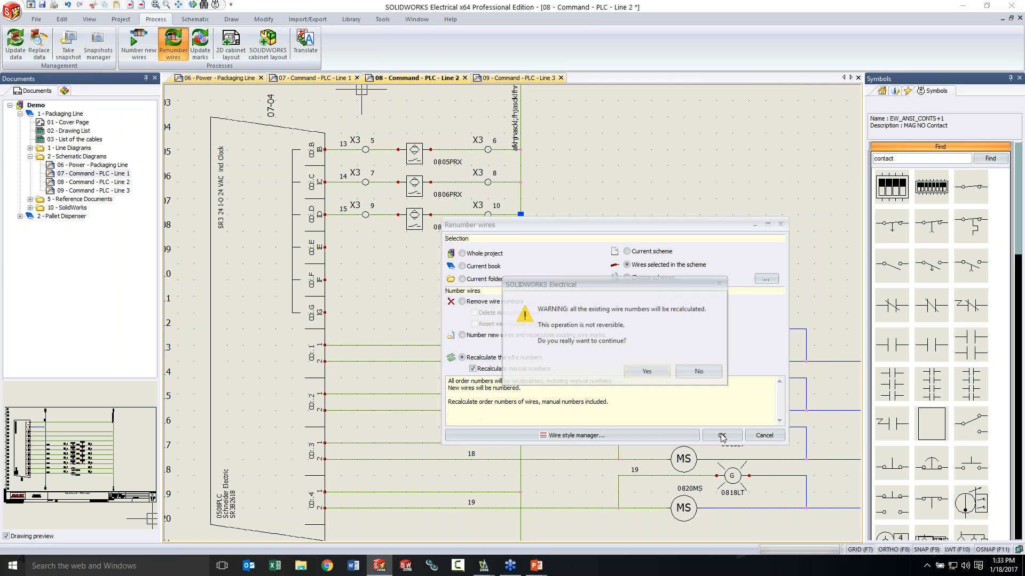
pyautogui.click(648, 372)
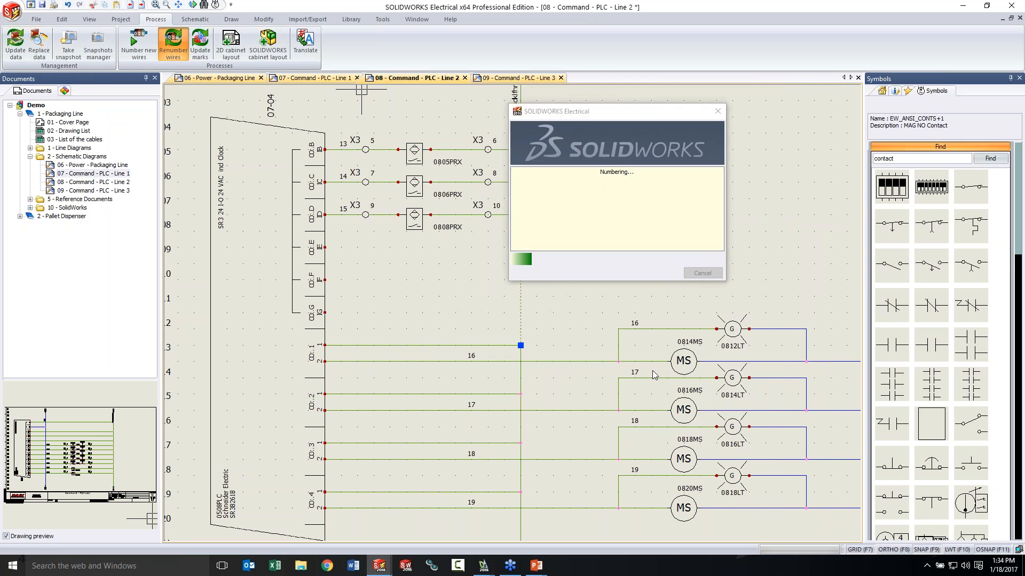
pyautogui.press('Escape')
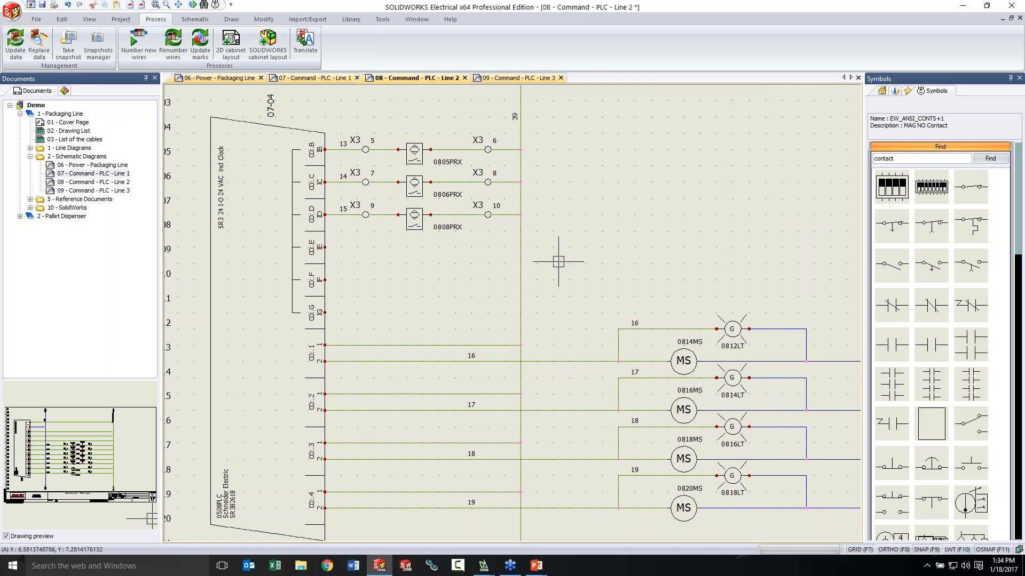
# Switch to the running PowerPoint slide show with the Effects of Change slide.
pyautogui.moveTo(558, 263); pyautogui.dragTo(580, 352, button='middle')
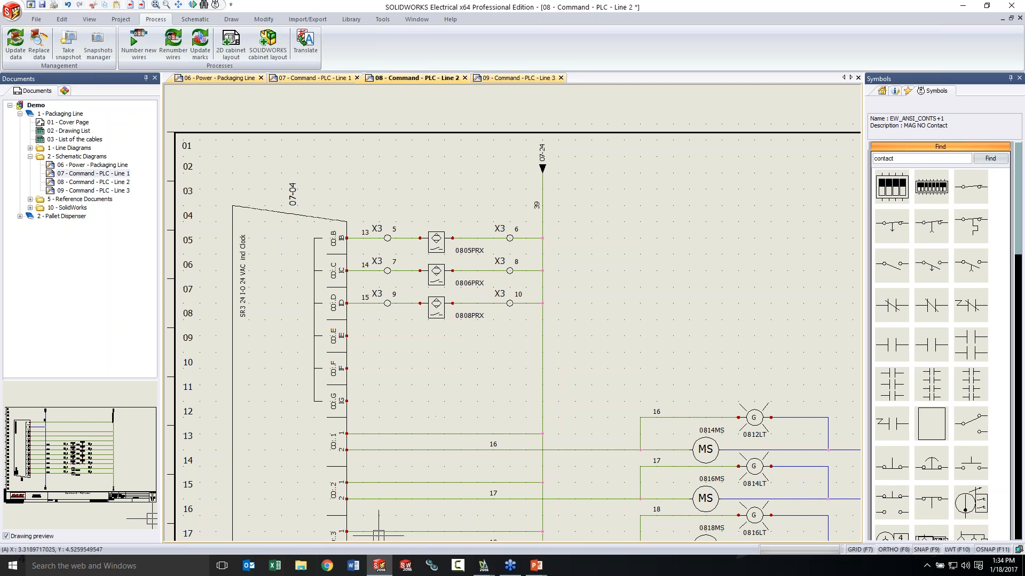
pyautogui.moveTo(487, 569)
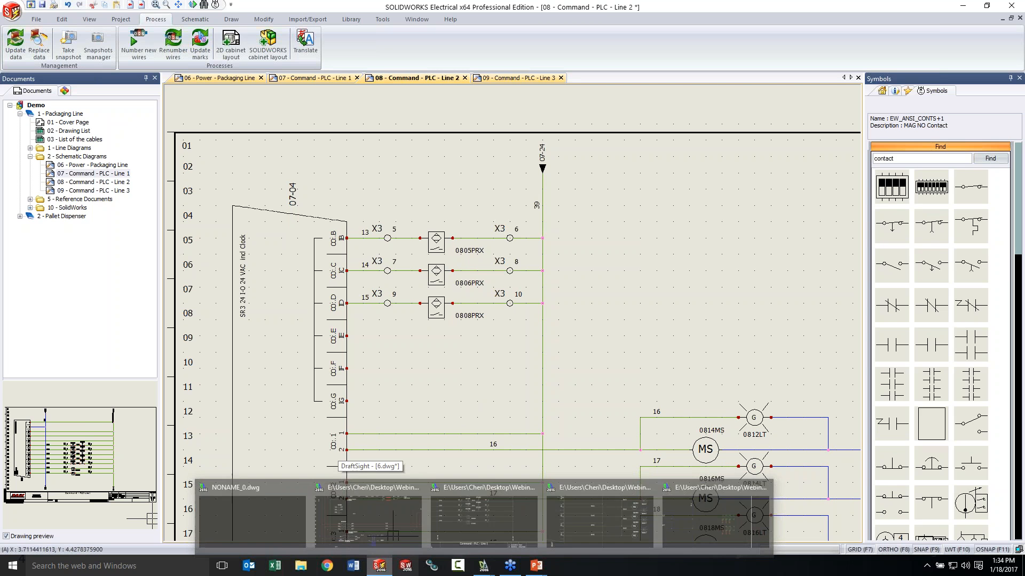
pyautogui.moveTo(537, 568)
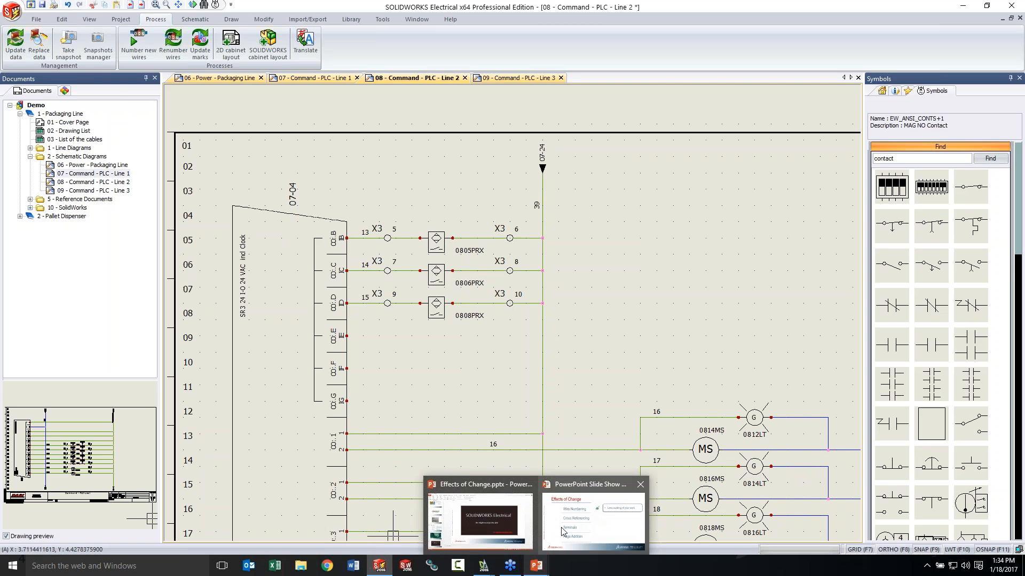
pyautogui.click(574, 526)
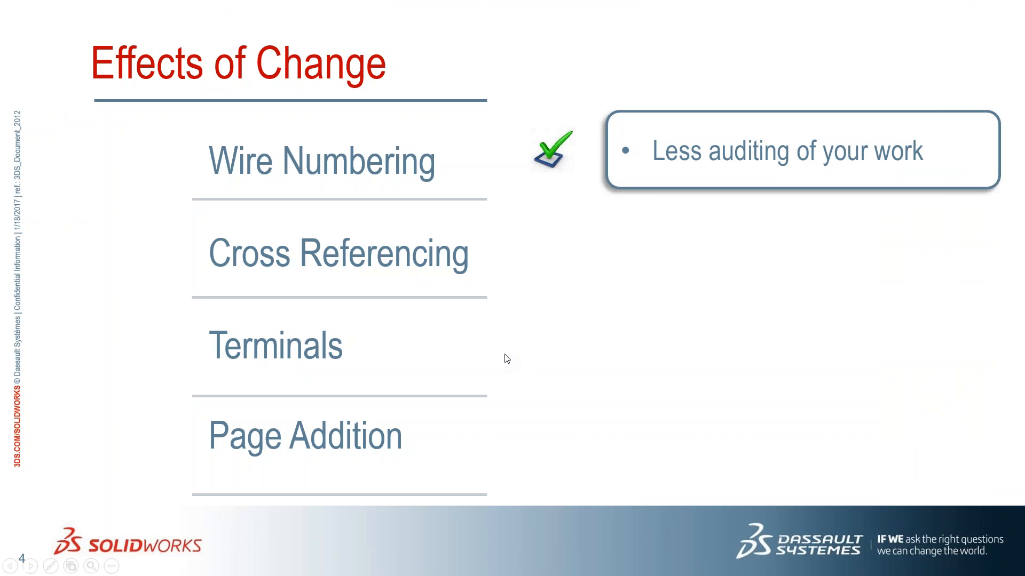
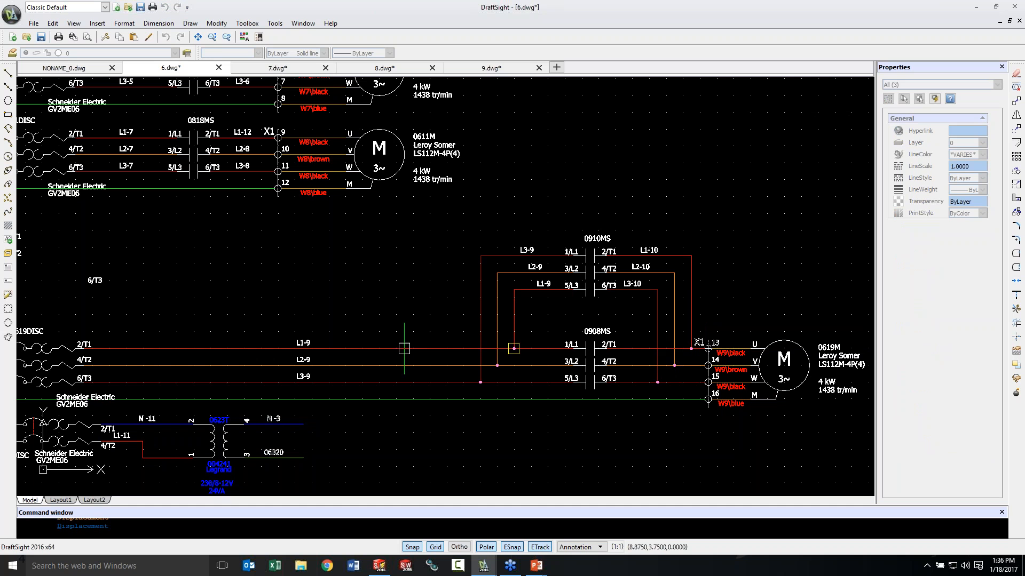
# Try to copy the three selected objects, including X1 terminal 13, within the 6.dwg drawing.
pyautogui.click(404, 349)
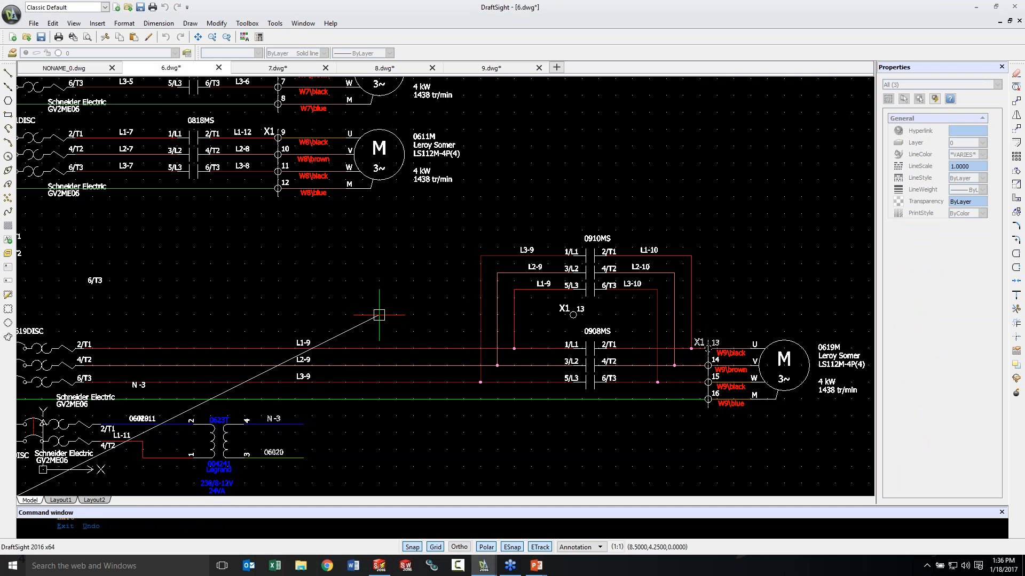
pyautogui.press('Escape')
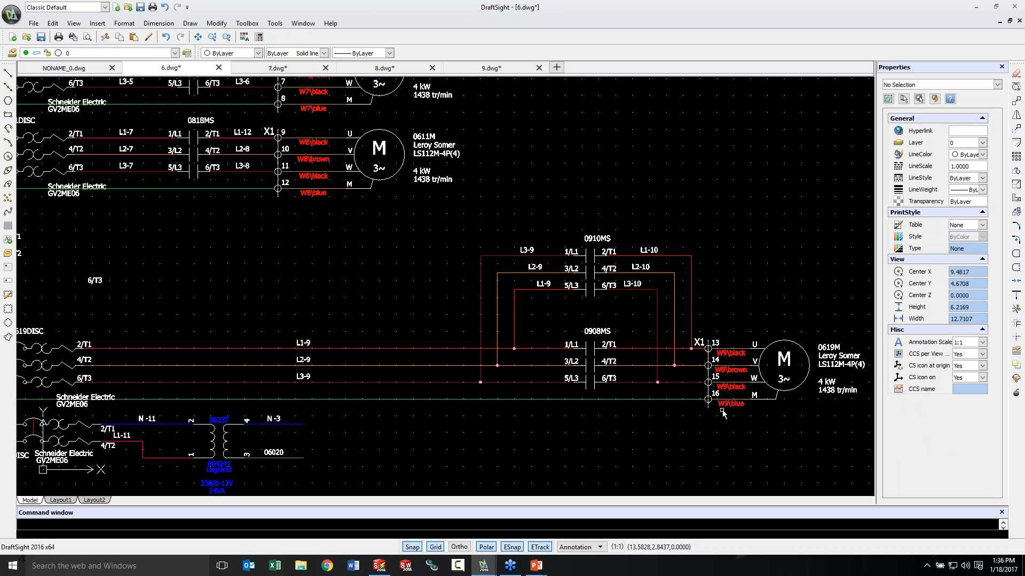
# Examine the X1 terminals, wire numbers and cable core labels around contacts 0908MS and 0910MS and motor 0619M in 6.dwg.
pyautogui.scroll(1, 723, 413)
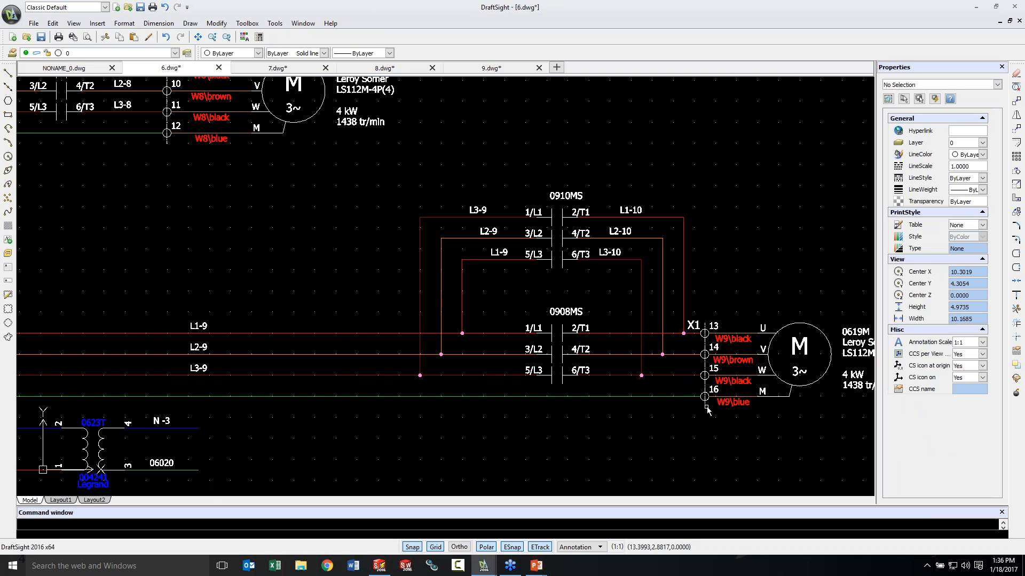
pyautogui.scroll(1, 707, 410)
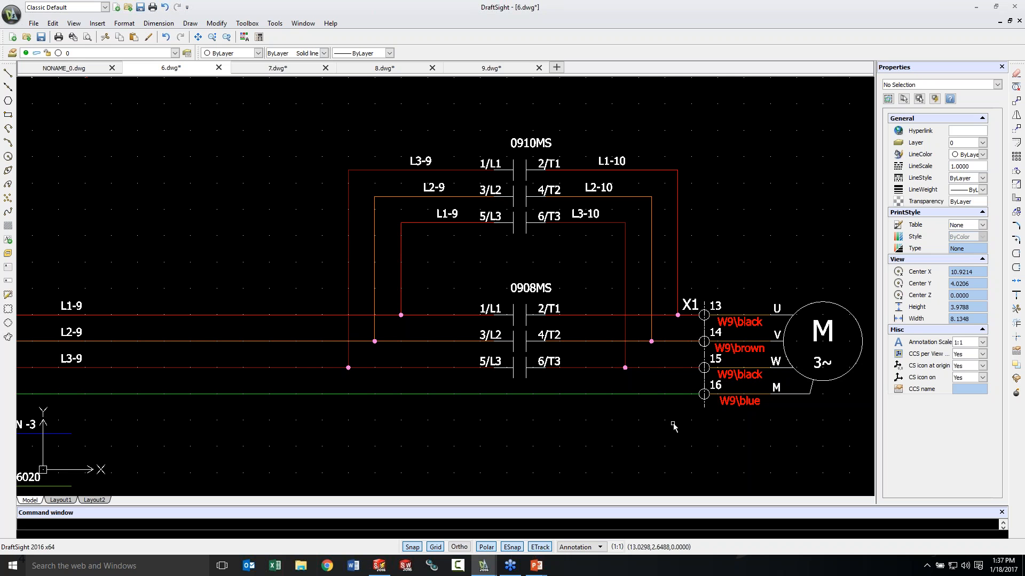
pyautogui.moveTo(185, 185); pyautogui.dragTo(190, 188)
pyautogui.scroll(3, 191, 188)
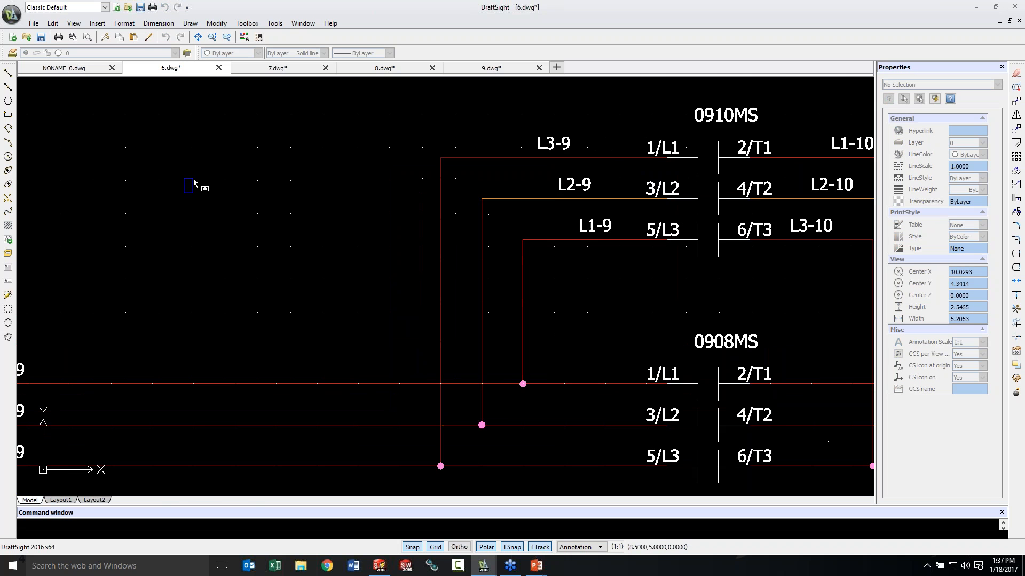
pyautogui.scroll(-5, 201, 183)
pyautogui.moveTo(201, 183)
pyautogui.mouseDown(button='middle')
pyautogui.moveTo(267, 289)
pyautogui.moveTo(290, 283)
pyautogui.mouseUp(button='middle')
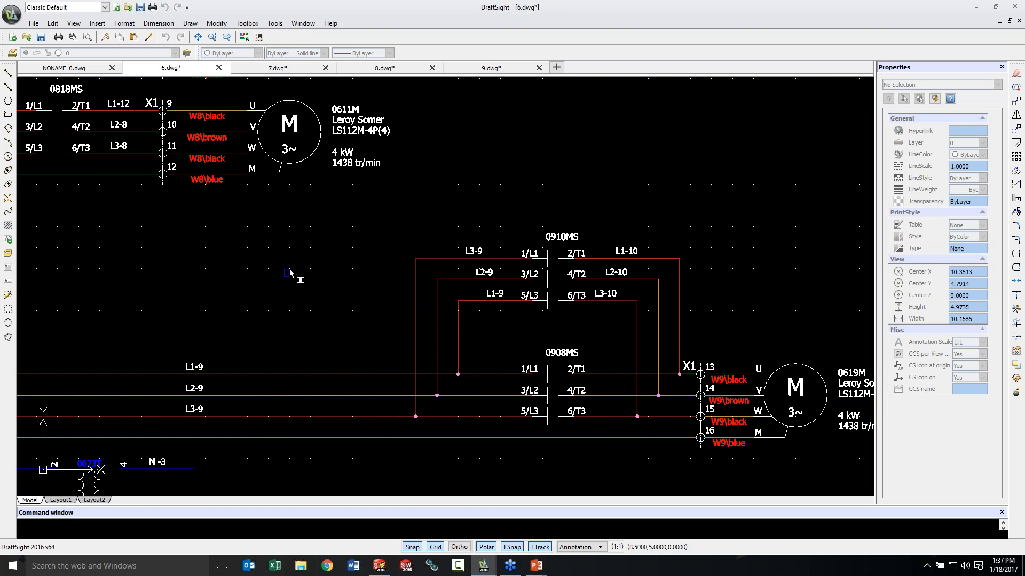
pyautogui.click(290, 273)
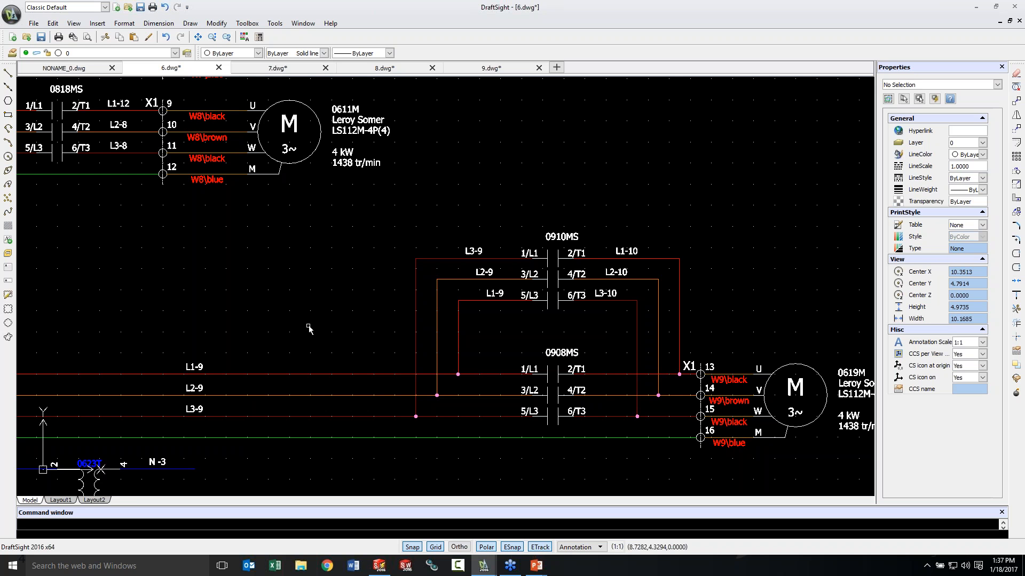
pyautogui.scroll(-2, 309, 327)
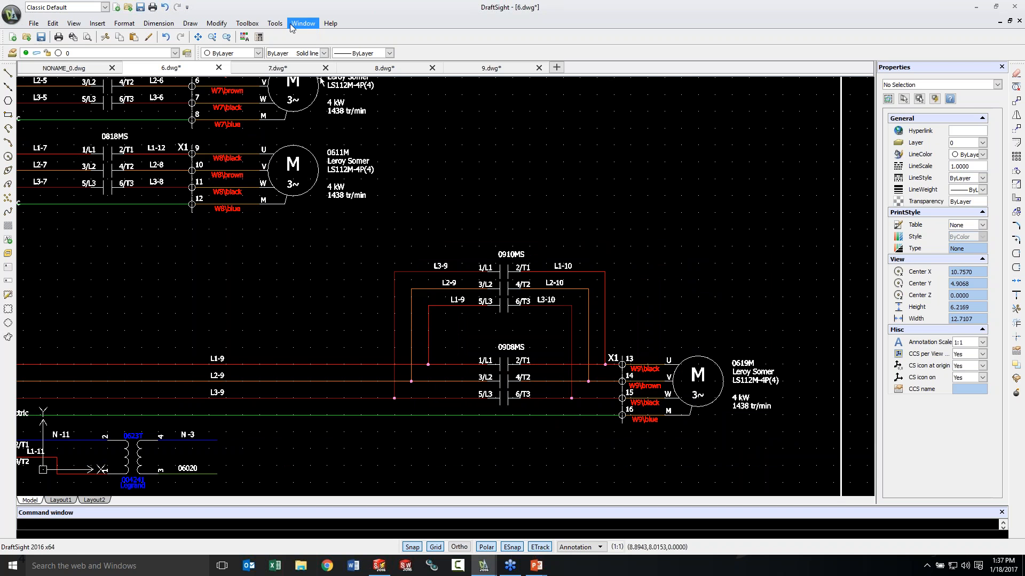
# Open the 3.dwg drawing from the Demo\1 folder and review its list of cables.
pyautogui.click(33, 23)
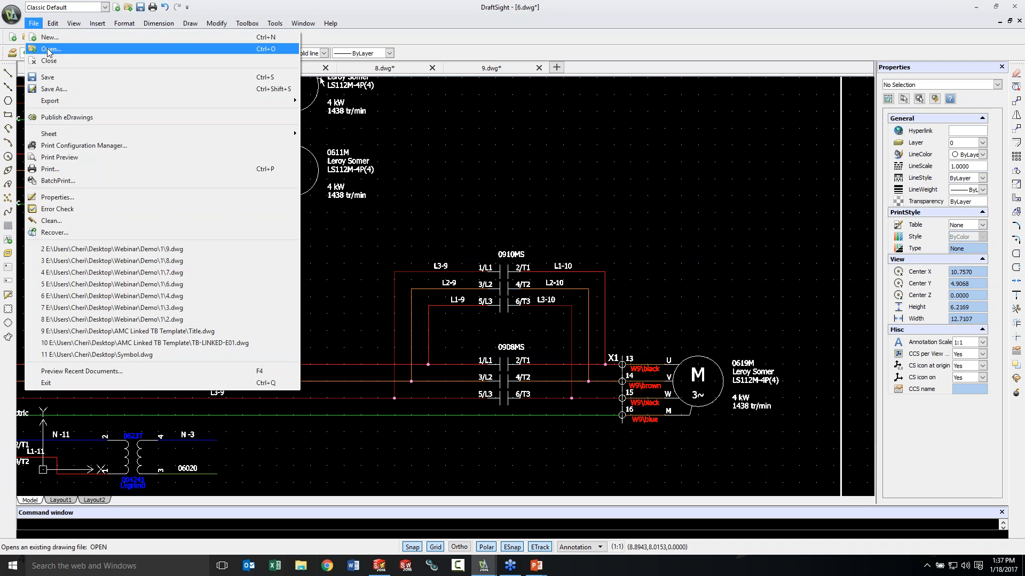
pyautogui.click(51, 50)
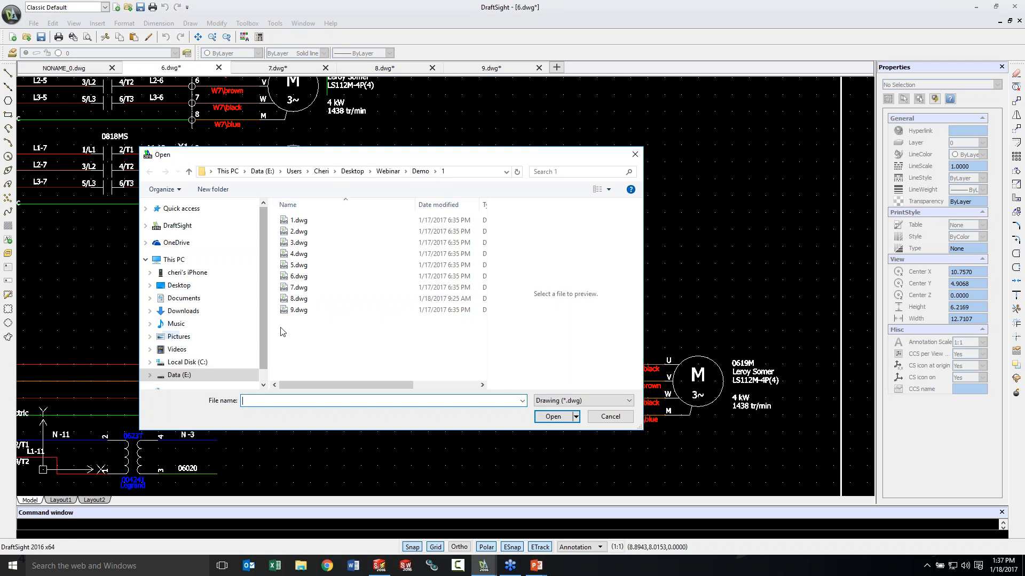
pyautogui.click(297, 310)
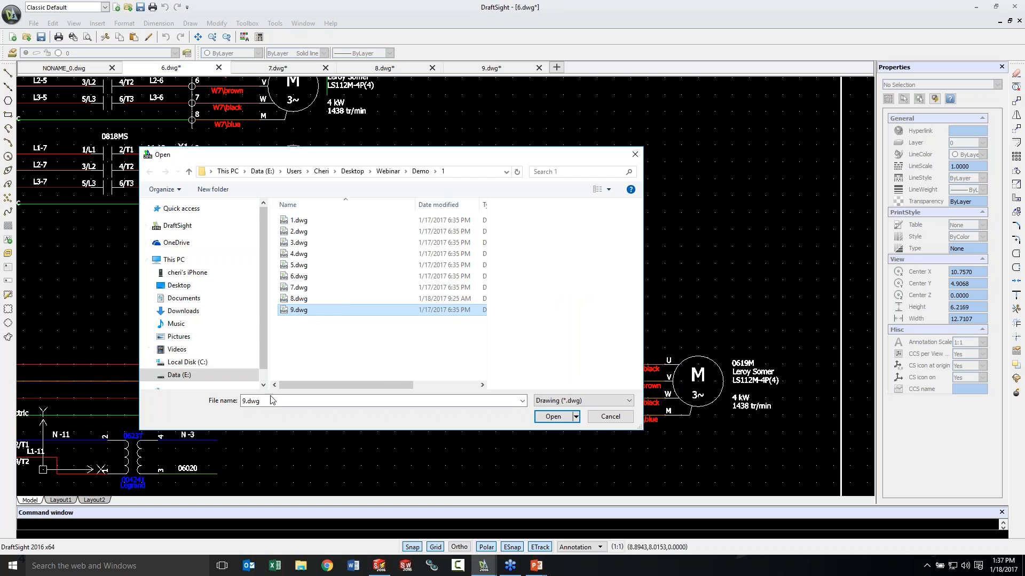
pyautogui.click(299, 298)
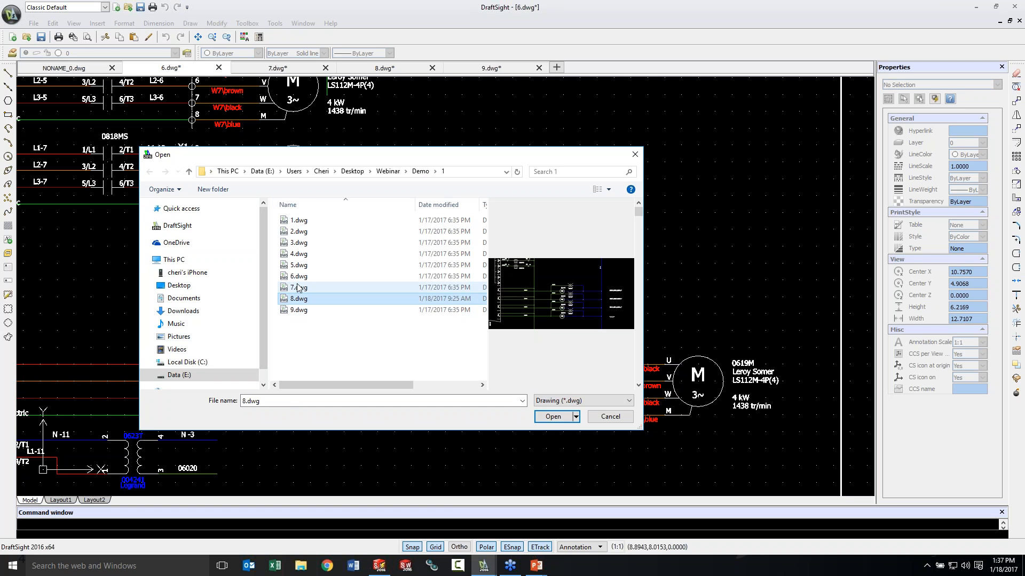
pyautogui.click(311, 231)
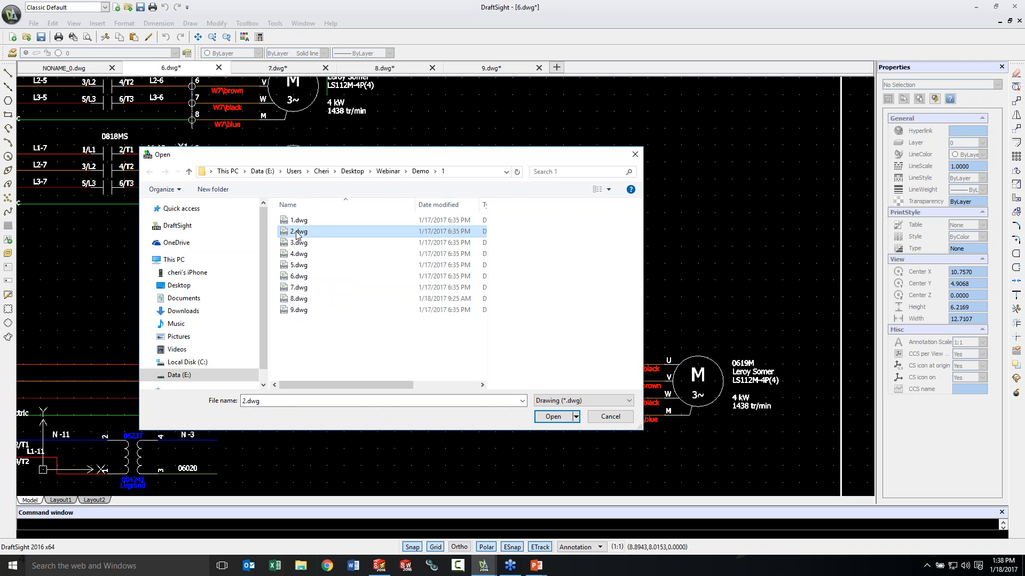
pyautogui.click(294, 245)
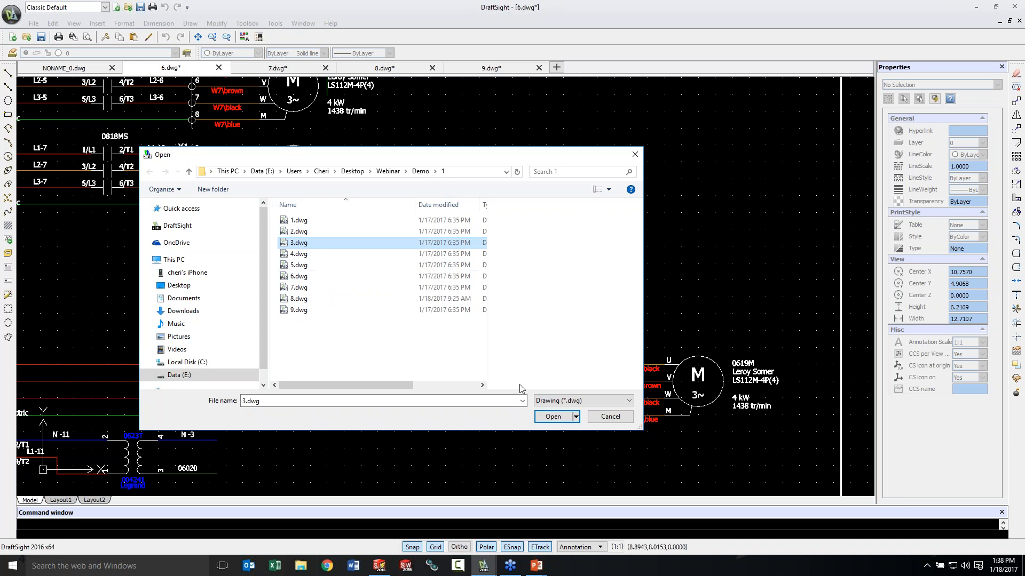
pyautogui.click(553, 417)
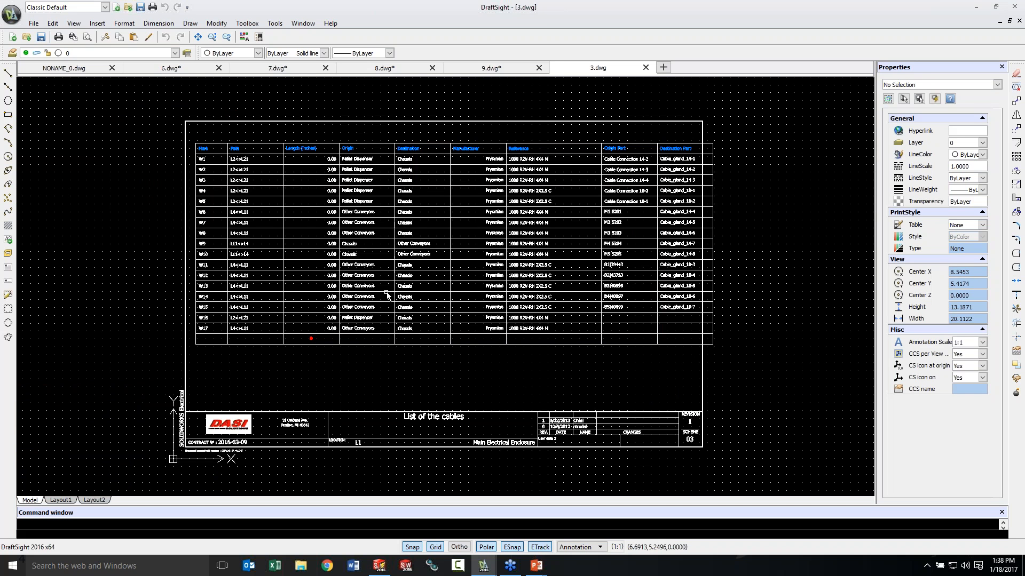
pyautogui.scroll(1, 396, 293)
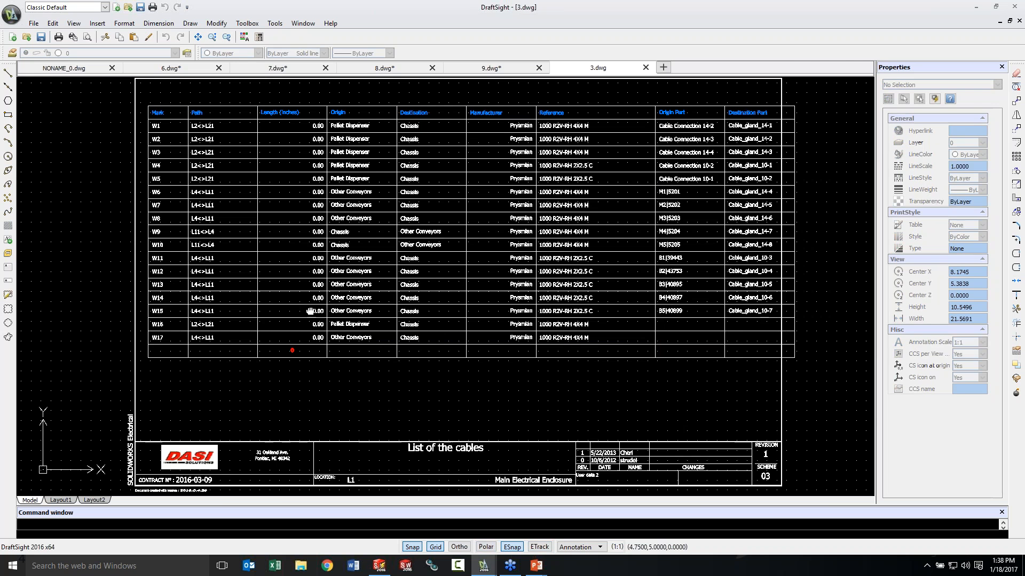
pyautogui.moveTo(307, 305); pyautogui.dragTo(370, 332, button='middle')
pyautogui.scroll(2, 371, 332)
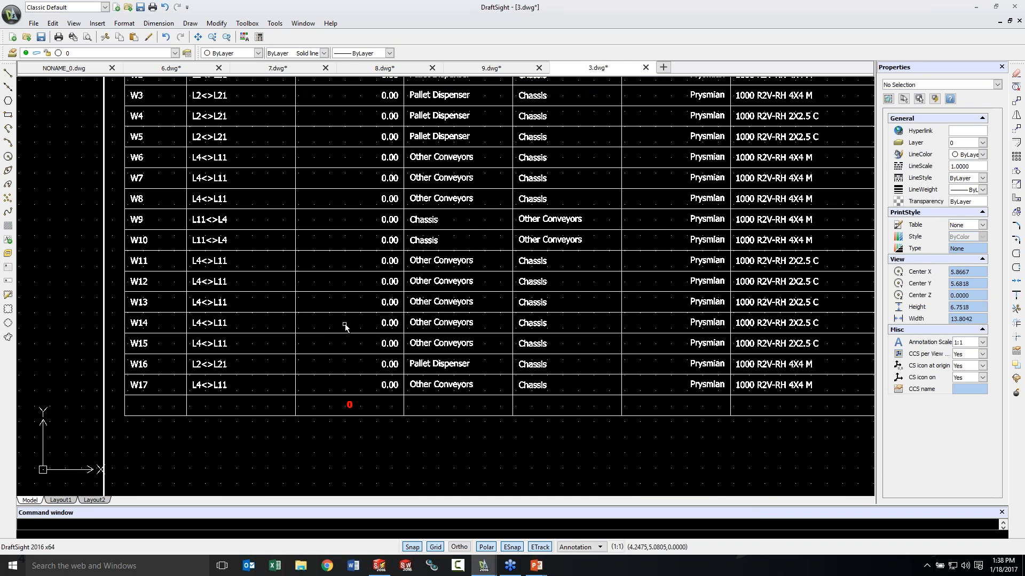
pyautogui.scroll(-2, 345, 325)
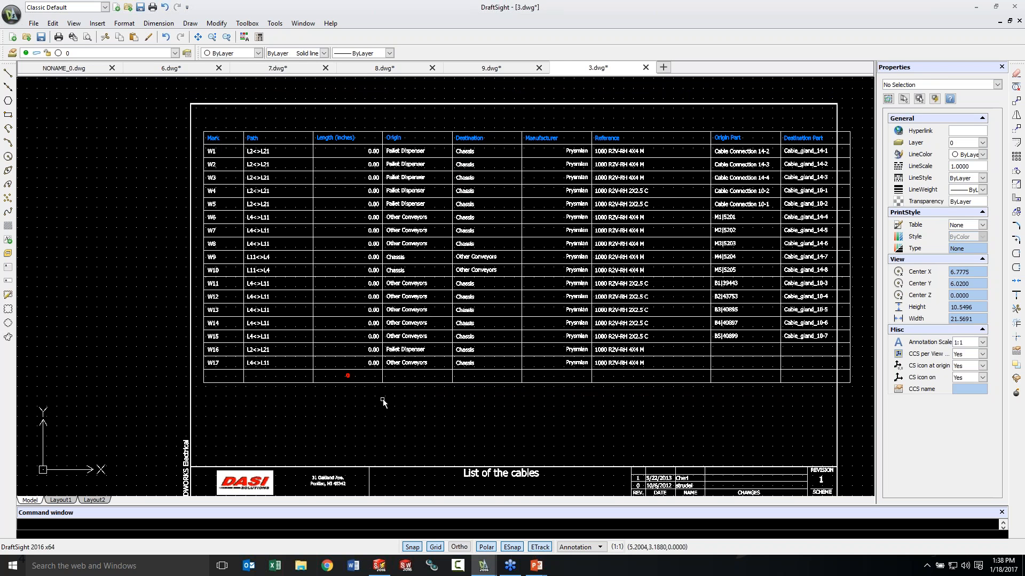
# Switch to SOLIDWORKS Electrical and open the 06 - Power - Packaging Line schematic.
pyautogui.click(379, 567)
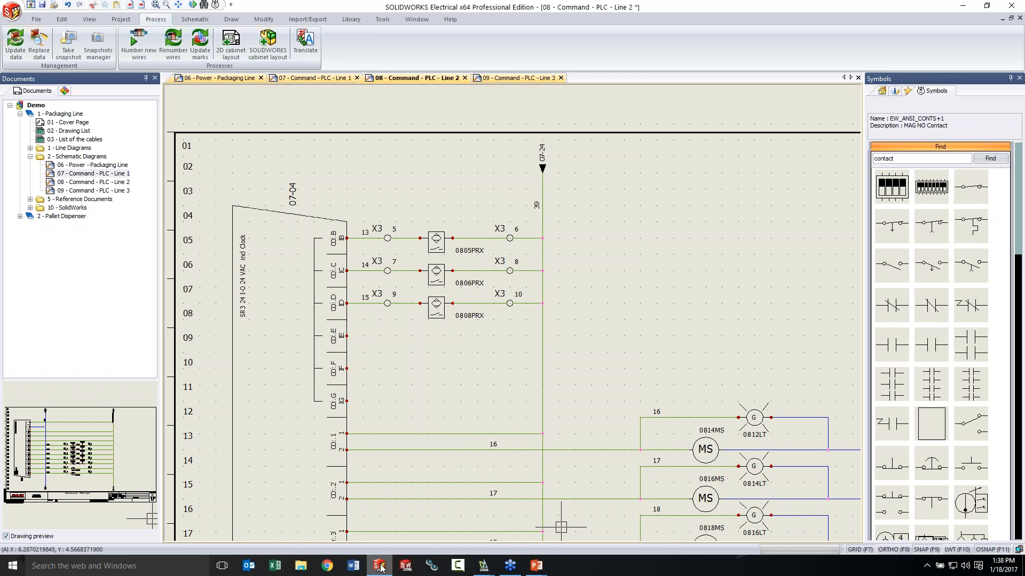
pyautogui.scroll(-4, 434, 407)
pyautogui.moveTo(466, 425); pyautogui.dragTo(424, 318, button='middle')
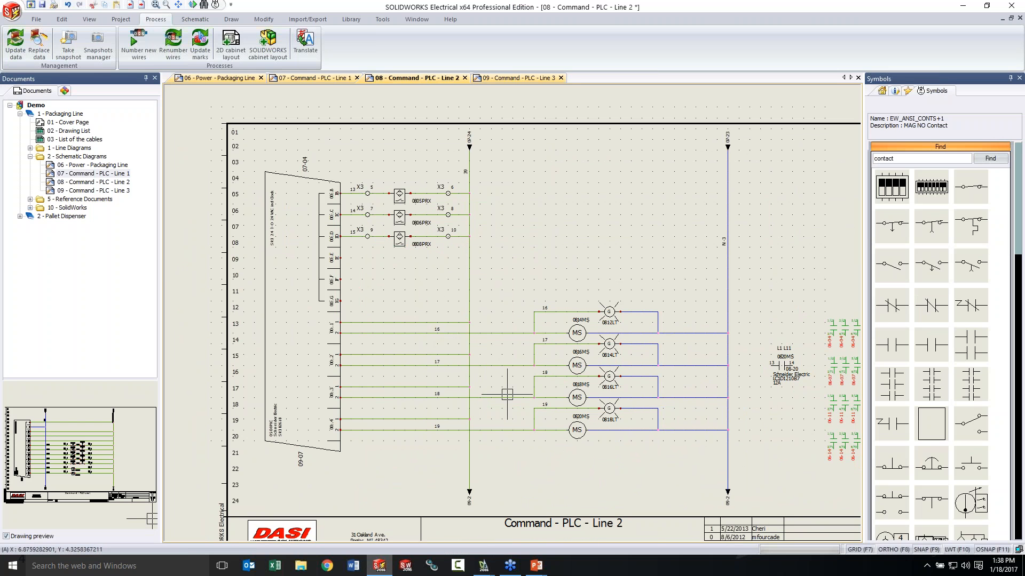
pyautogui.doubleClick(90, 166)
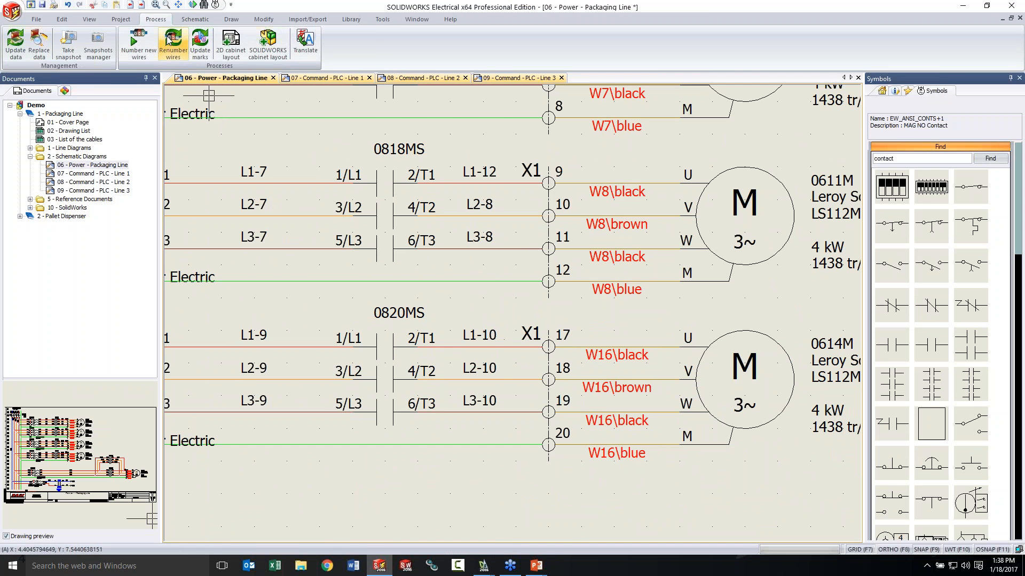
# Examine the X1 terminal strip in the terminal strip editor, down to terminals 17 to 20 and their W16 cable, and close it.
pyautogui.click(541, 352)
pyautogui.rightClick(541, 352)
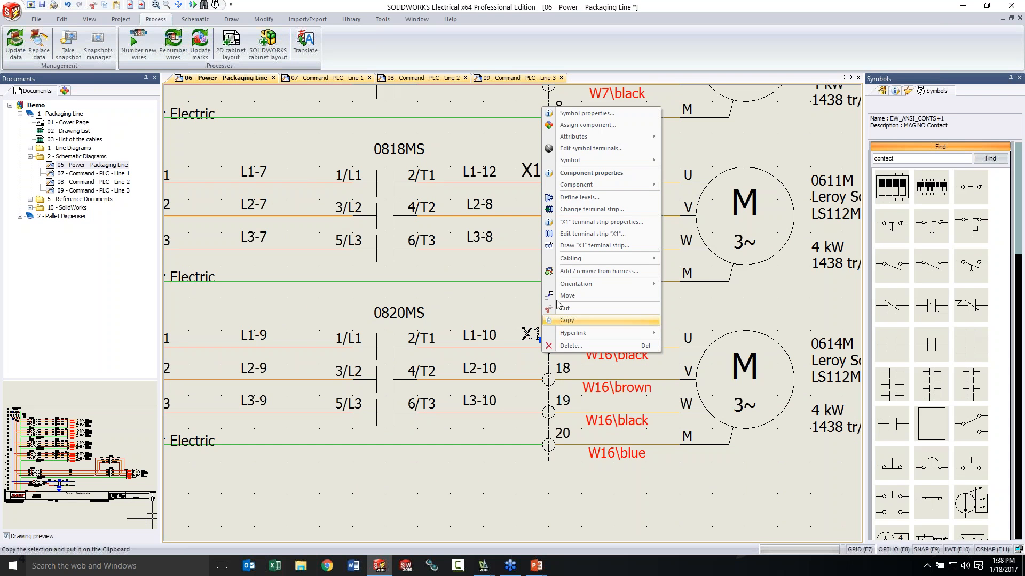
pyautogui.click(597, 239)
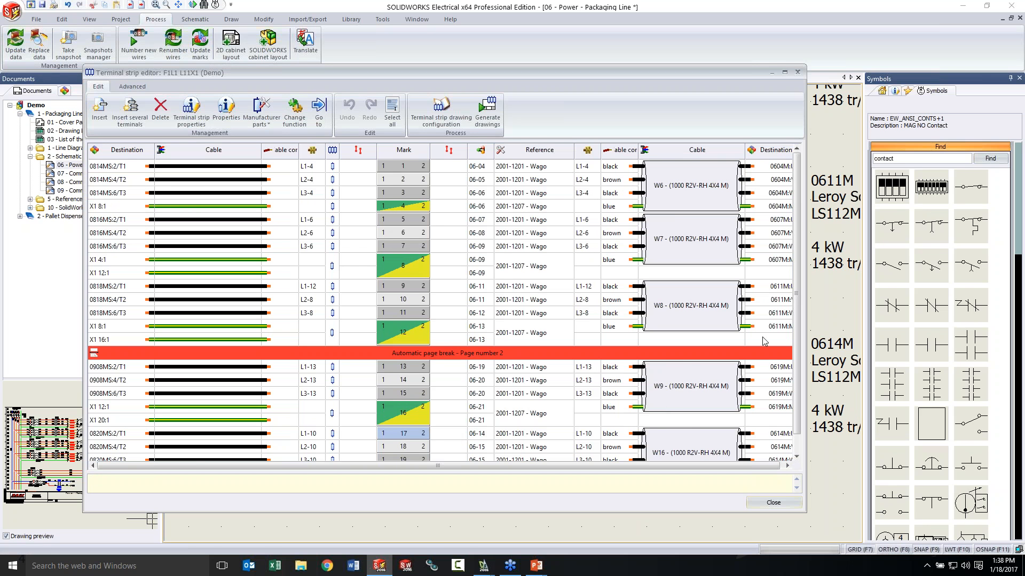
pyautogui.scroll(-1, 775, 437)
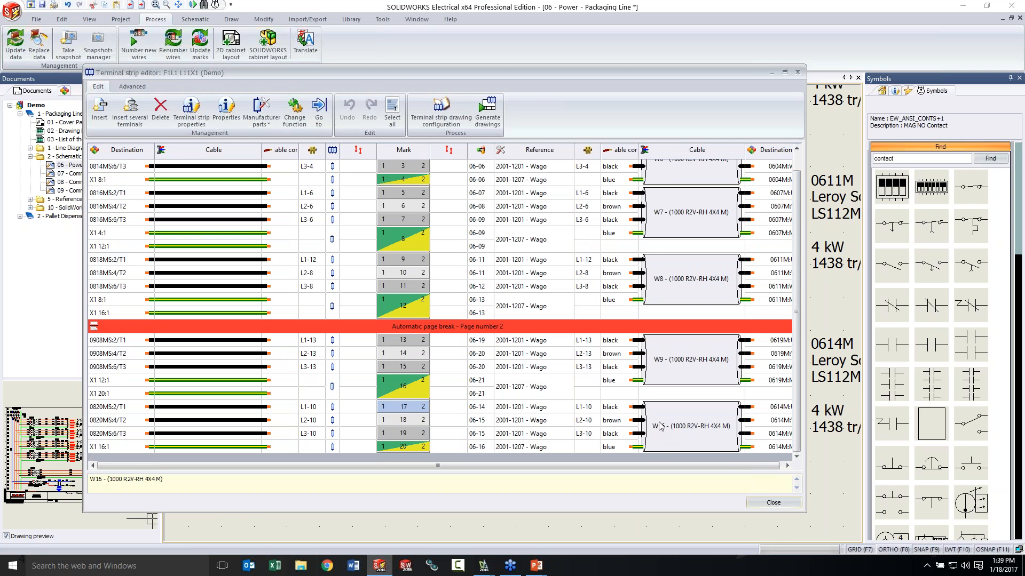
pyautogui.click(774, 503)
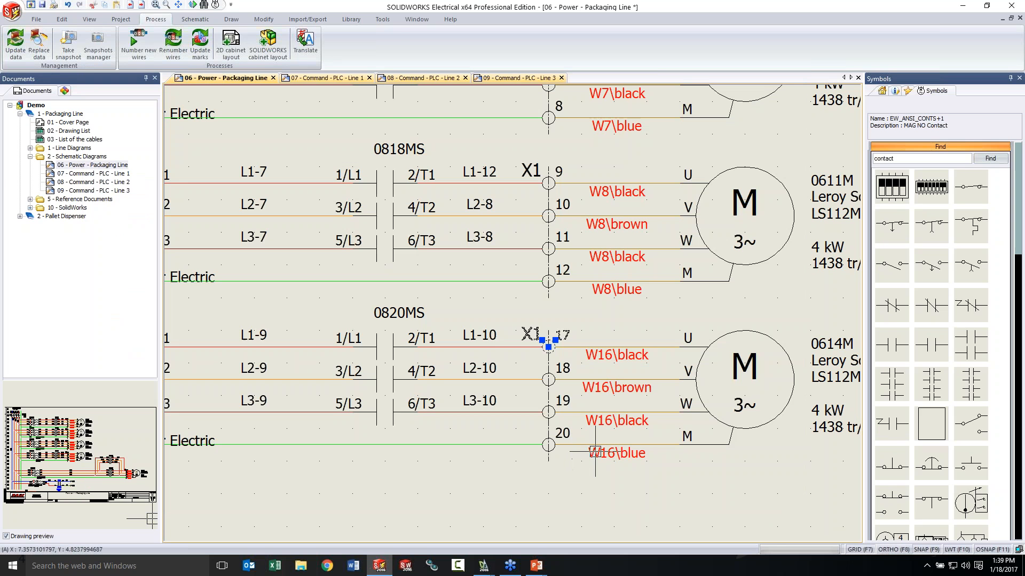
# Dissociate the W16 cable cores from the four wires between X1 terminals 17 to 20 and motor 0614M.
pyautogui.rightClick(581, 351)
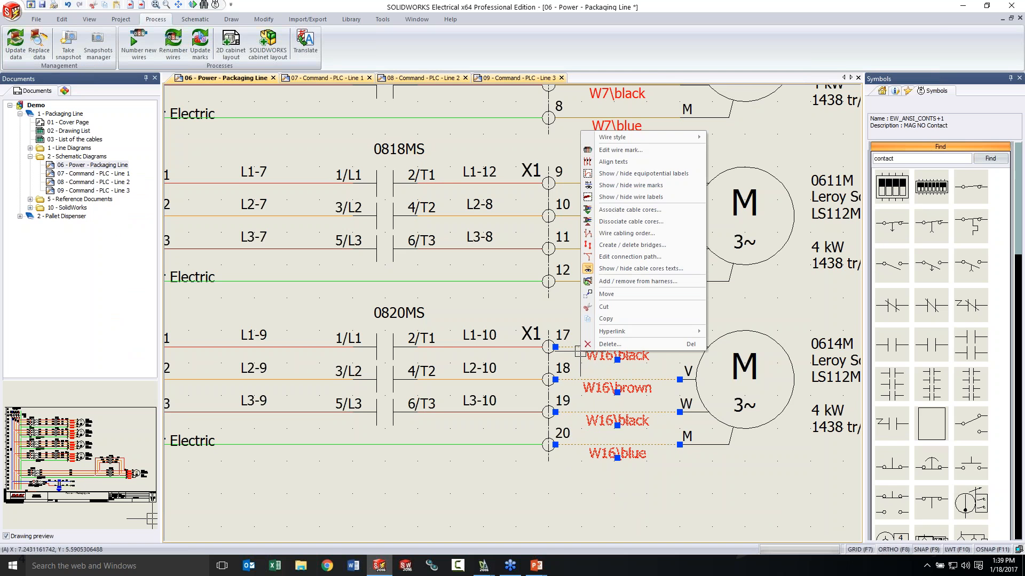
pyautogui.click(631, 221)
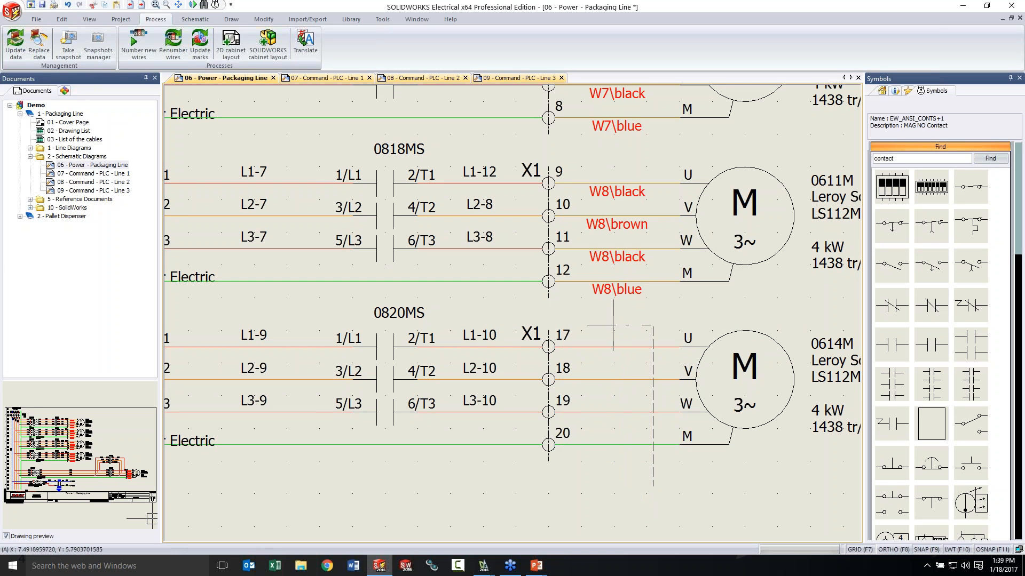
# Inspect the W16 cores and the filters in Associate cable cores for the four wires to motor 0614M, and leave without associating any.
pyautogui.rightClick(612, 348)
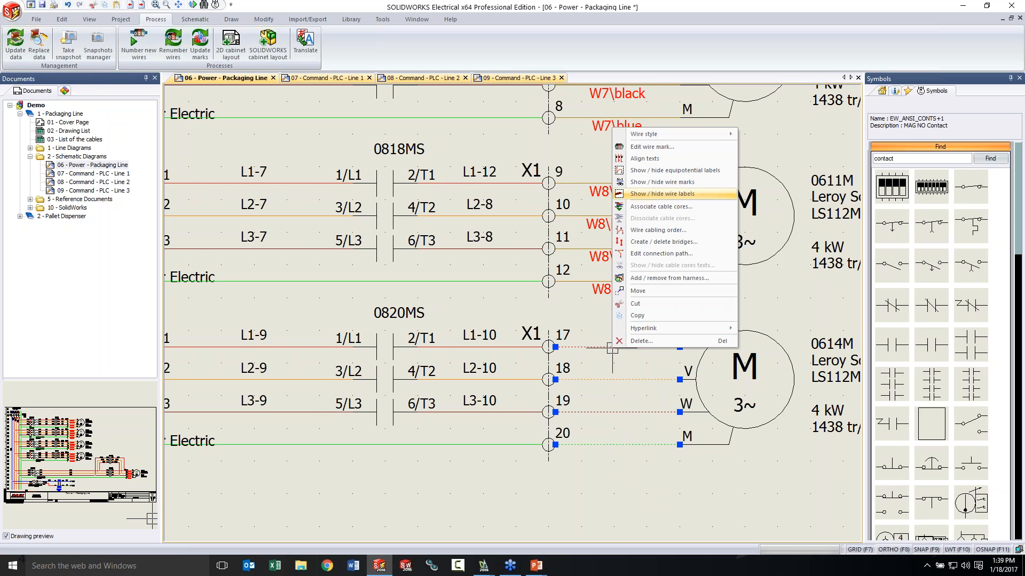
pyautogui.click(662, 206)
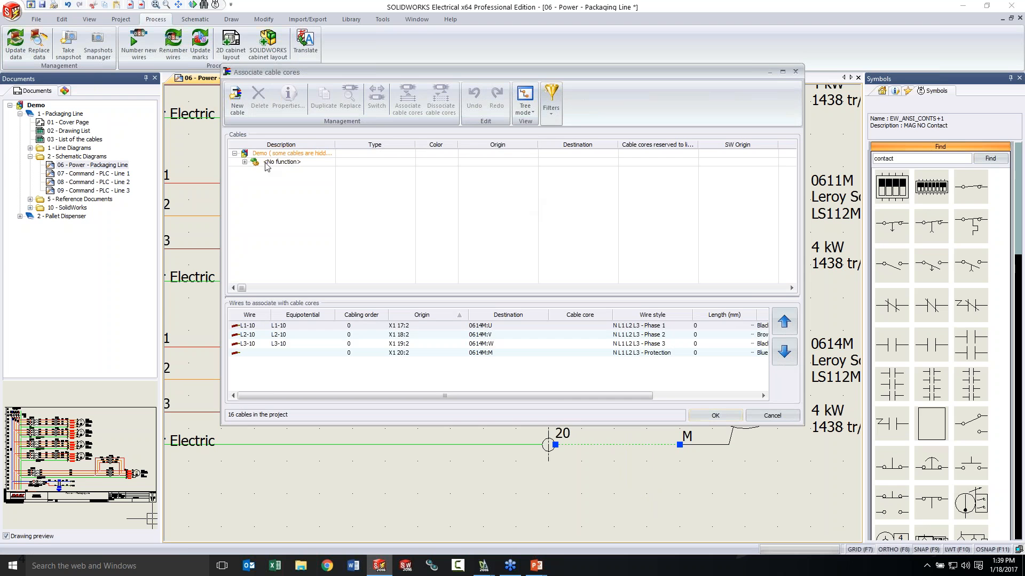
pyautogui.click(245, 162)
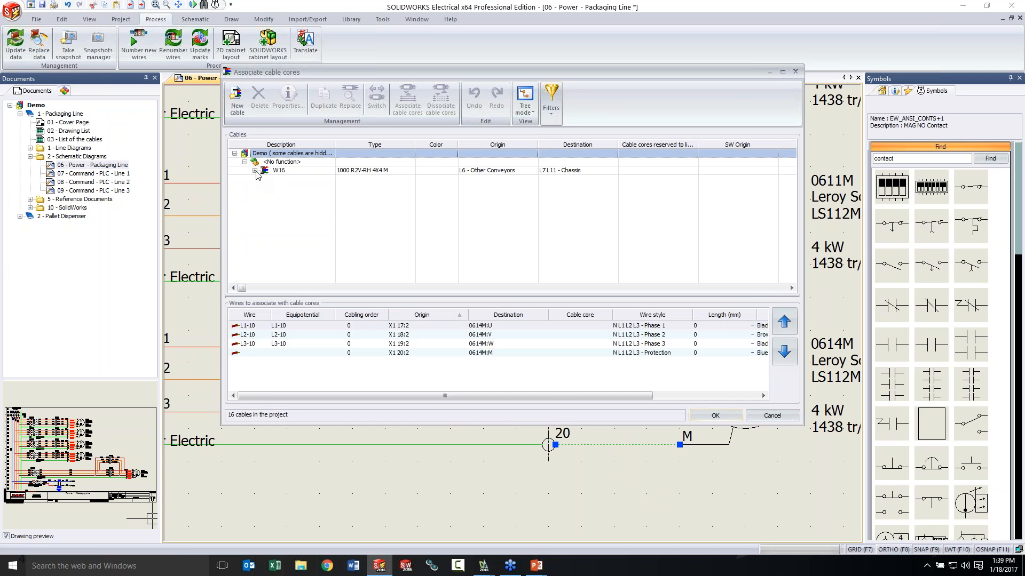
pyautogui.click(255, 170)
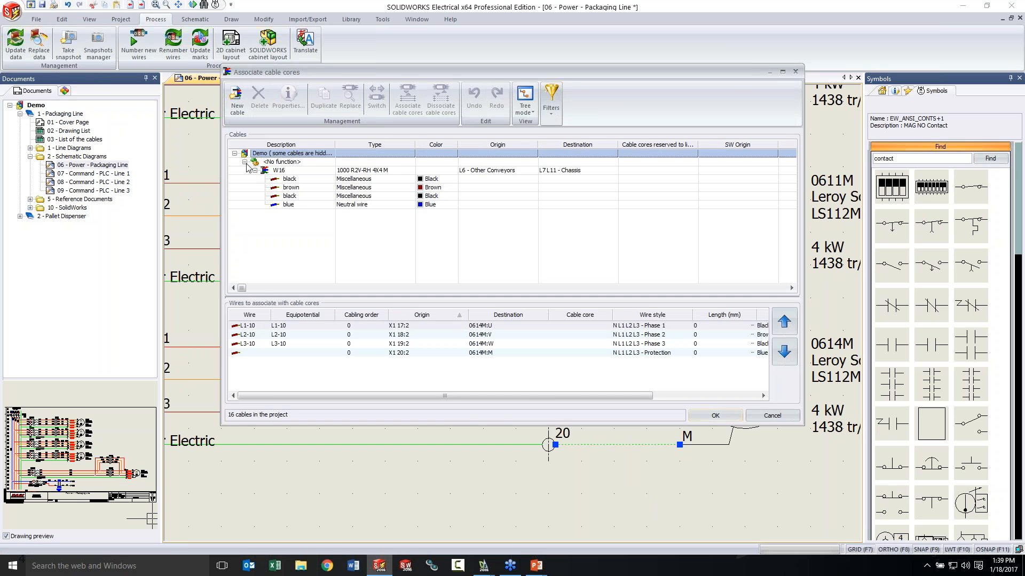
pyautogui.click(245, 162)
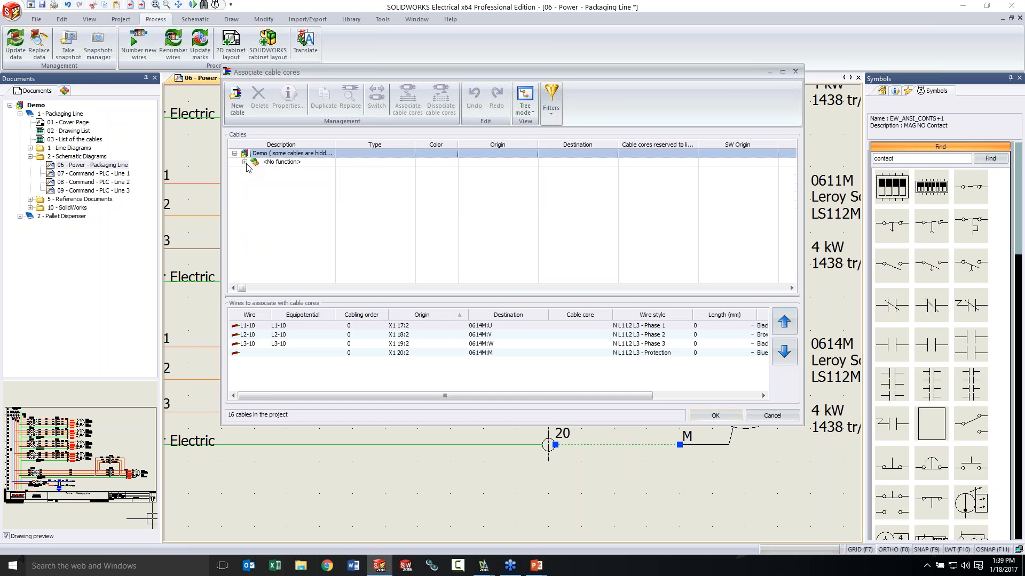
pyautogui.click(552, 99)
pyautogui.click(552, 99)
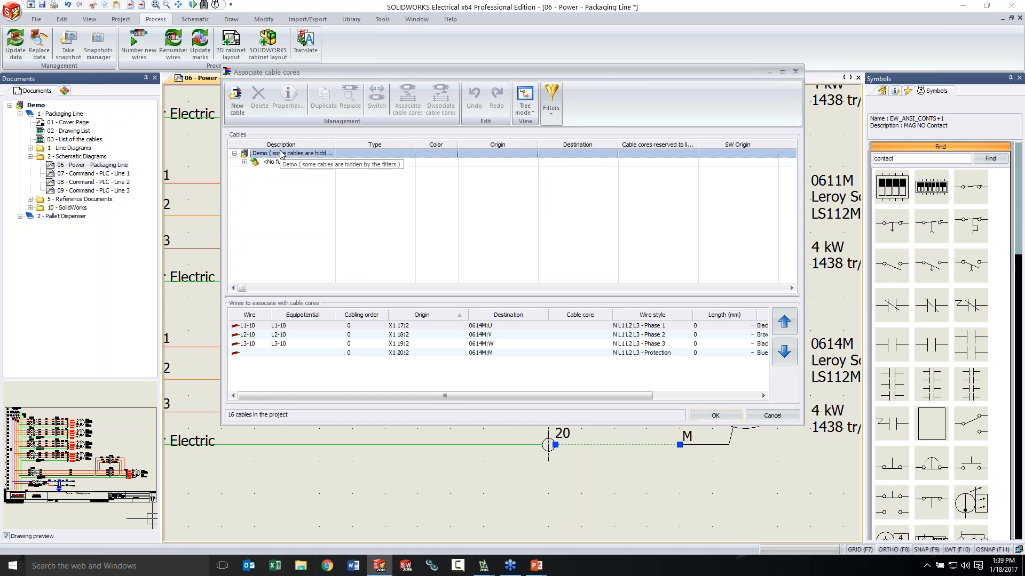
pyautogui.click(772, 416)
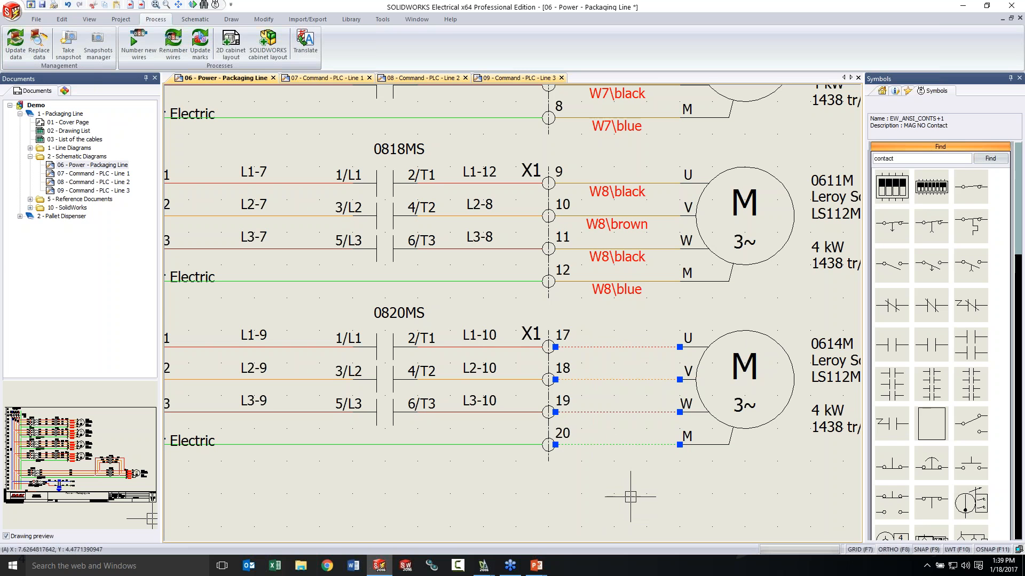
# Generate the X1 terminal strip drawings from the terminal strip editor into the 1 - Packaging Line book.
pyautogui.press('Escape')
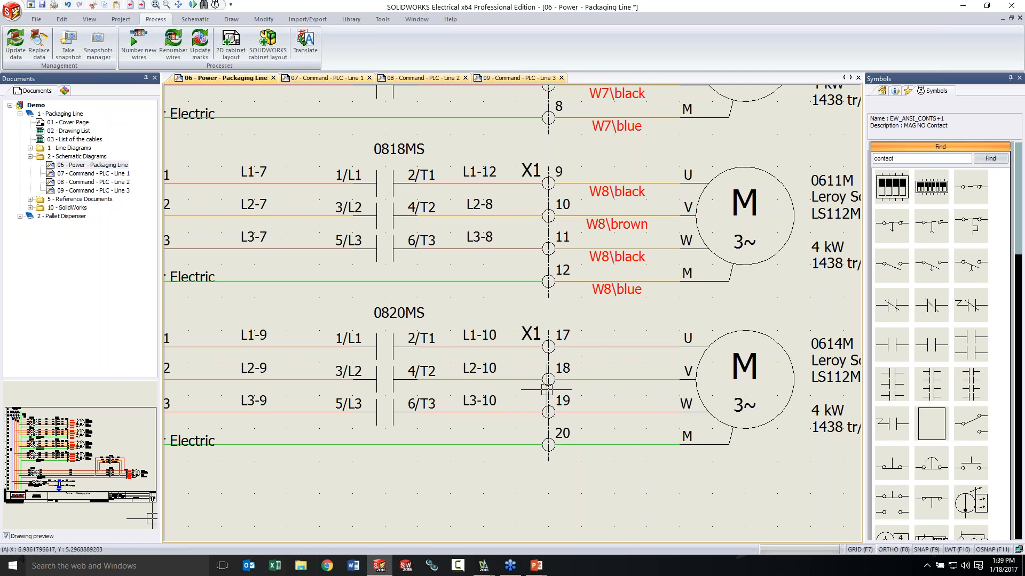
pyautogui.click(540, 356)
pyautogui.rightClick(539, 354)
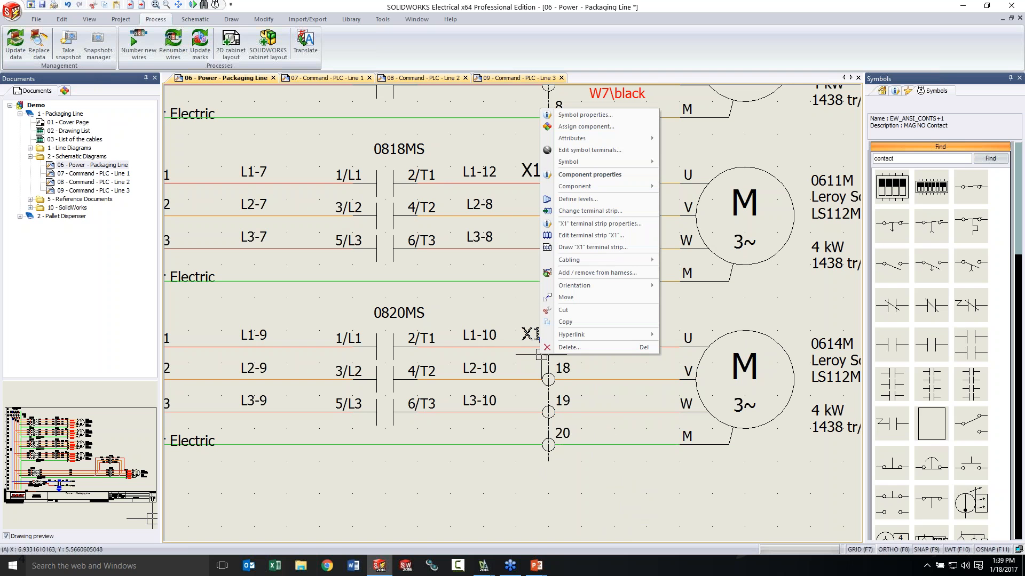
pyautogui.click(610, 236)
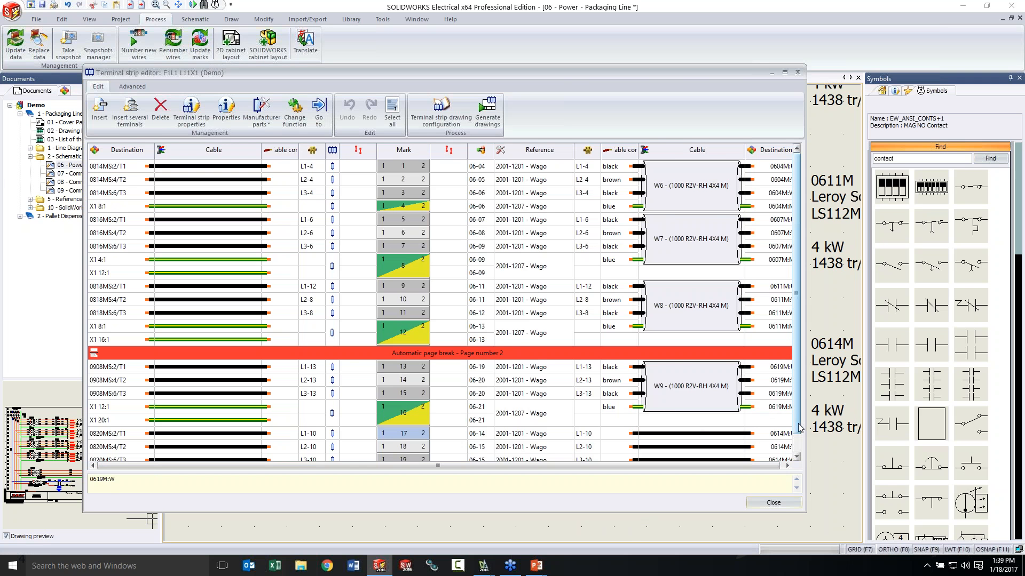
pyautogui.scroll(-1, 798, 424)
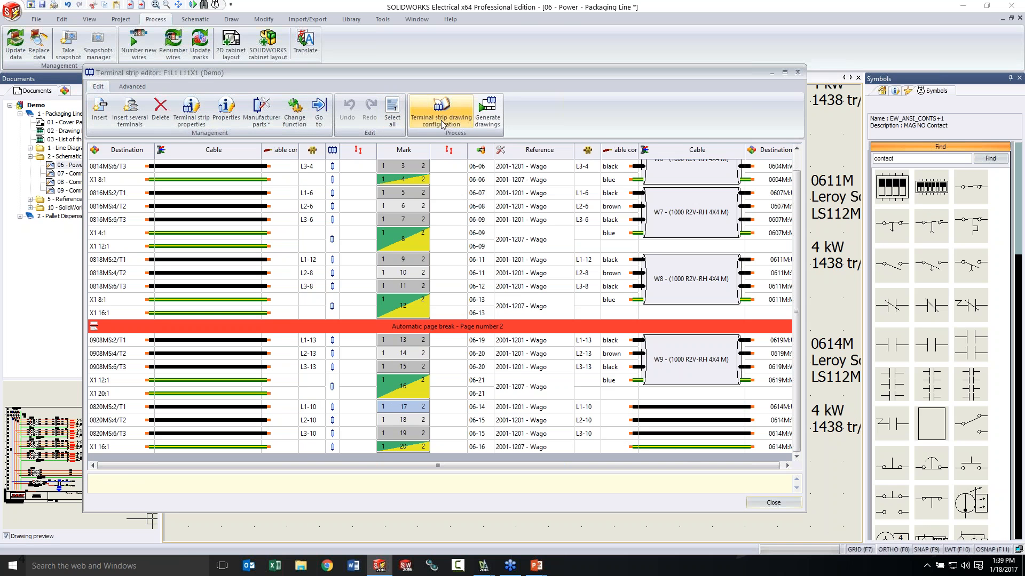
pyautogui.click(492, 123)
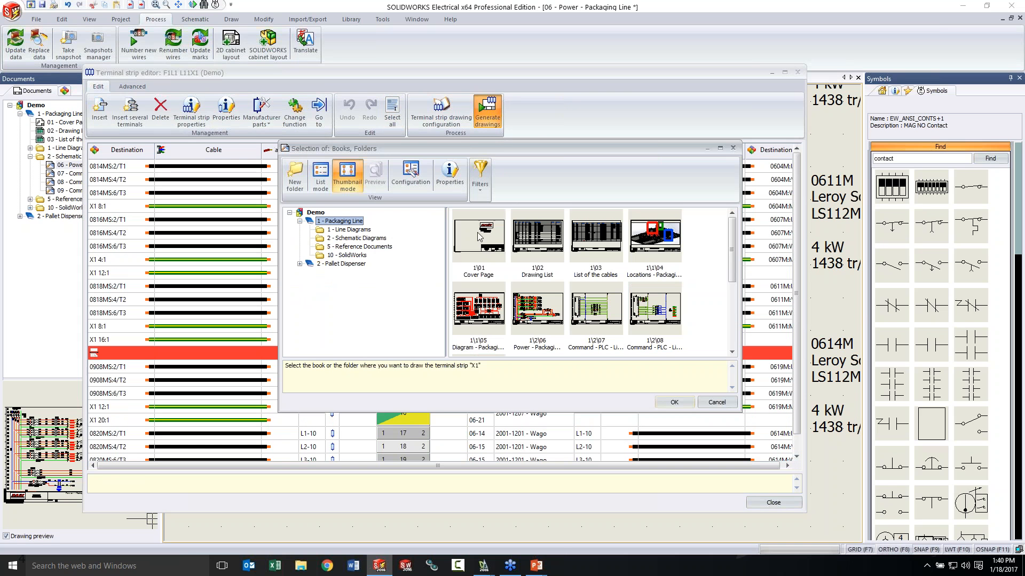
pyautogui.click(675, 403)
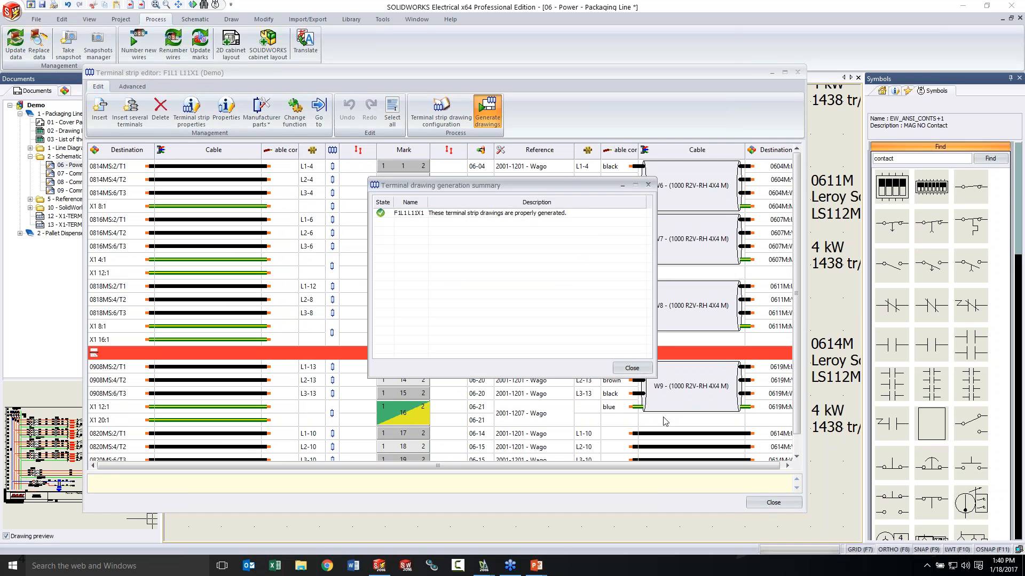
pyautogui.click(632, 368)
pyautogui.click(773, 503)
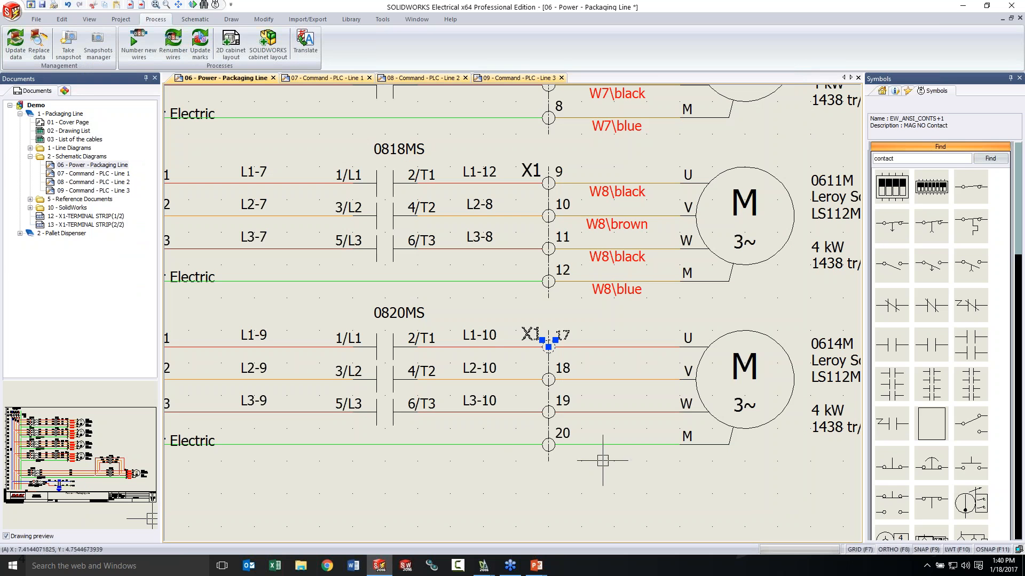
# Examine both X1 terminal strip drawings, especially terminals 13 to 20 and the W9 cable on the second sheet, and close them.
pyautogui.doubleClick(62, 218)
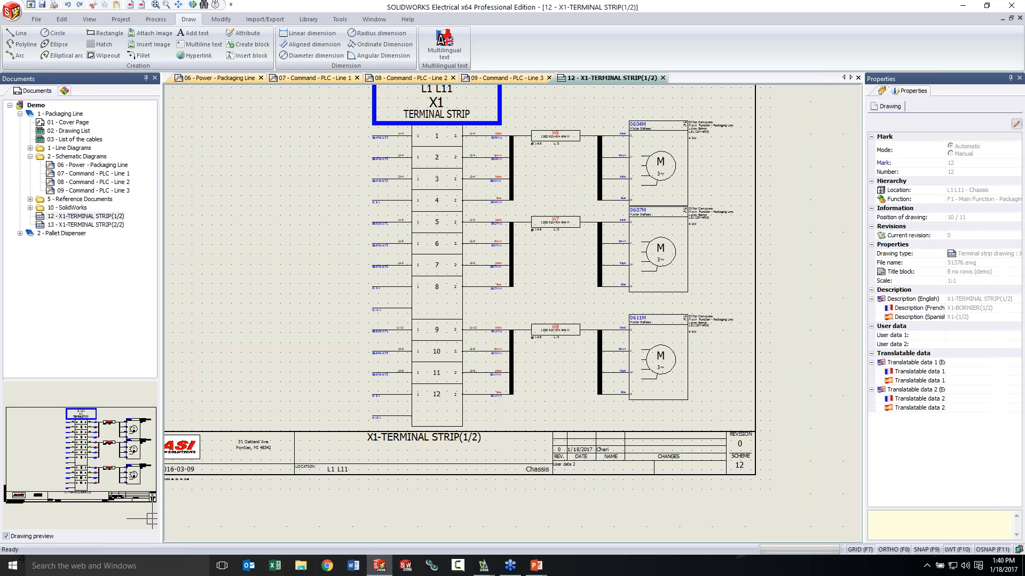
pyautogui.click(73, 225)
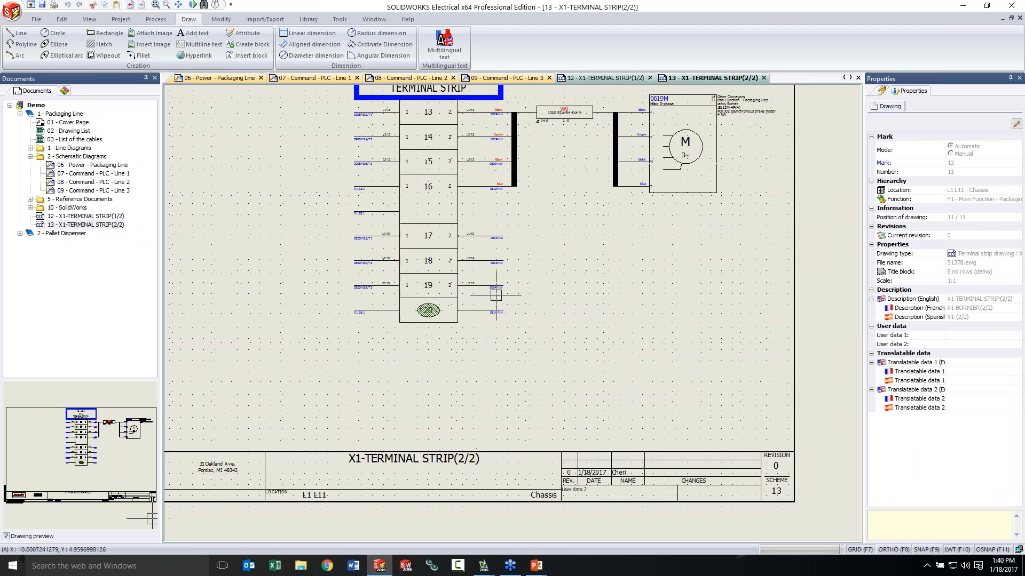
pyautogui.scroll(3, 445, 267)
pyautogui.scroll(3, 446, 267)
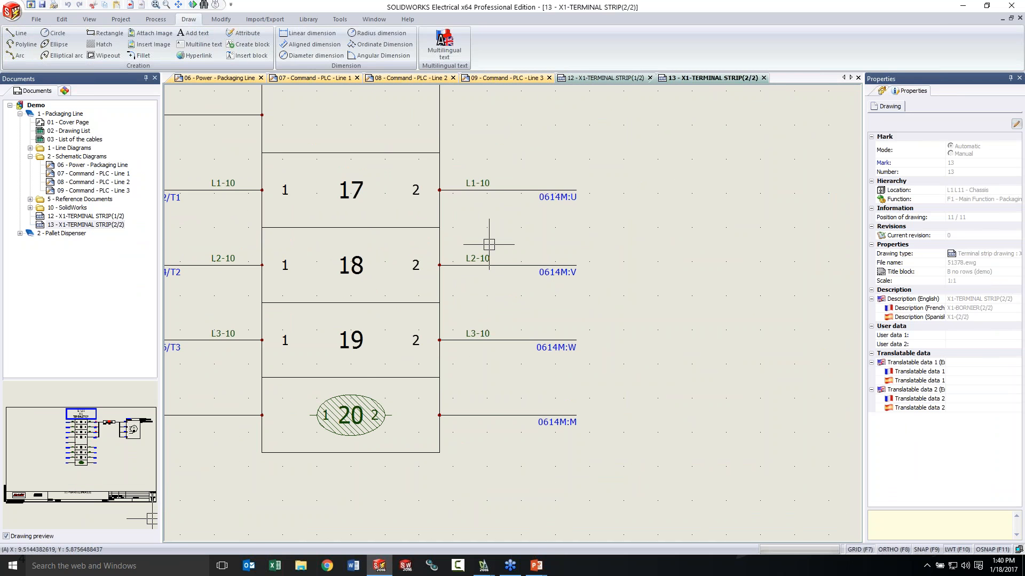
pyautogui.scroll(-2, 486, 243)
pyautogui.scroll(-2, 487, 244)
pyautogui.moveTo(486, 243); pyautogui.dragTo(443, 472, button='middle')
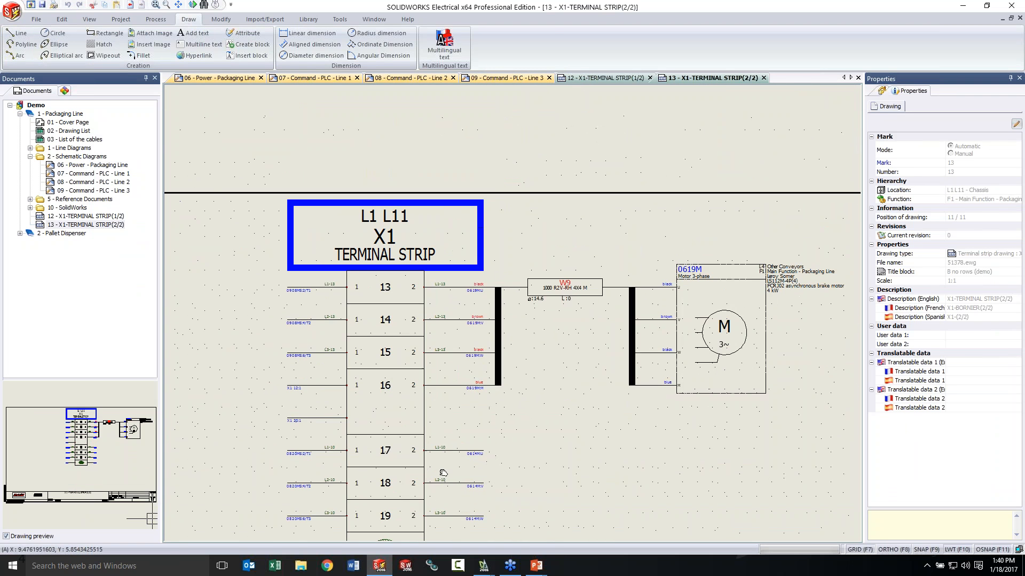
pyautogui.scroll(3, 585, 381)
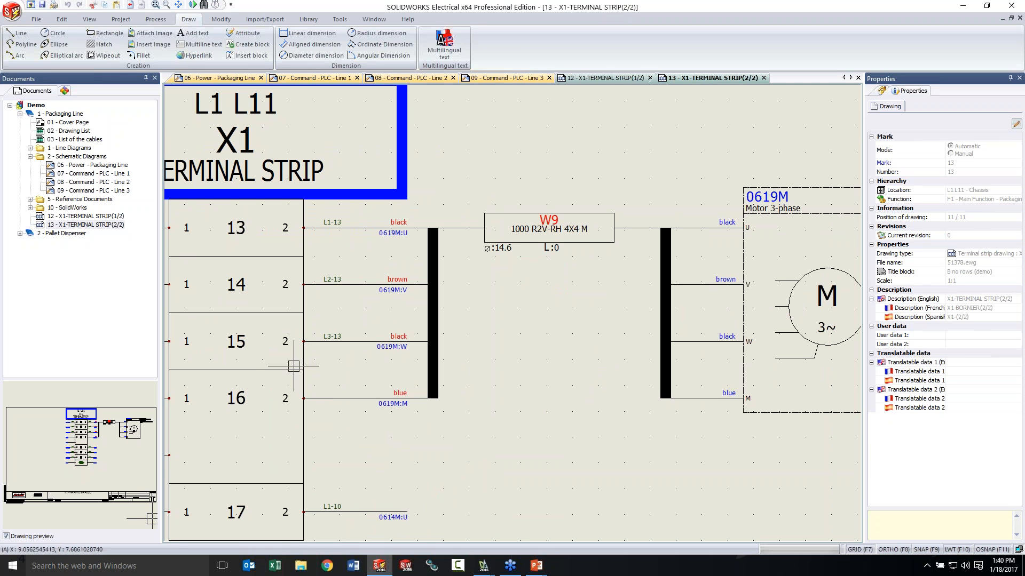
pyautogui.moveTo(295, 365); pyautogui.dragTo(377, 250, button='middle')
pyautogui.moveTo(321, 421); pyautogui.dragTo(345, 264, button='middle')
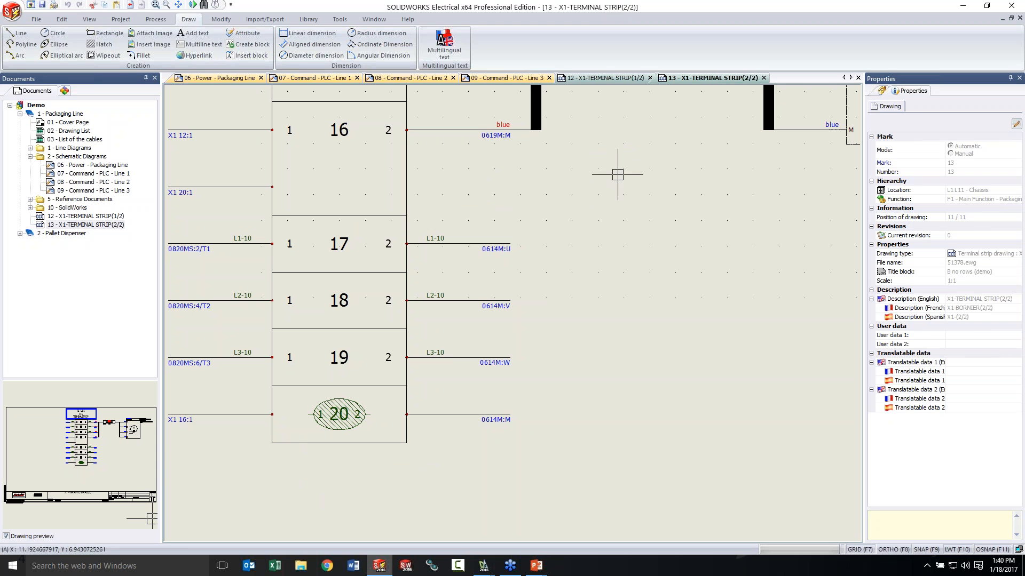
pyautogui.click(763, 78)
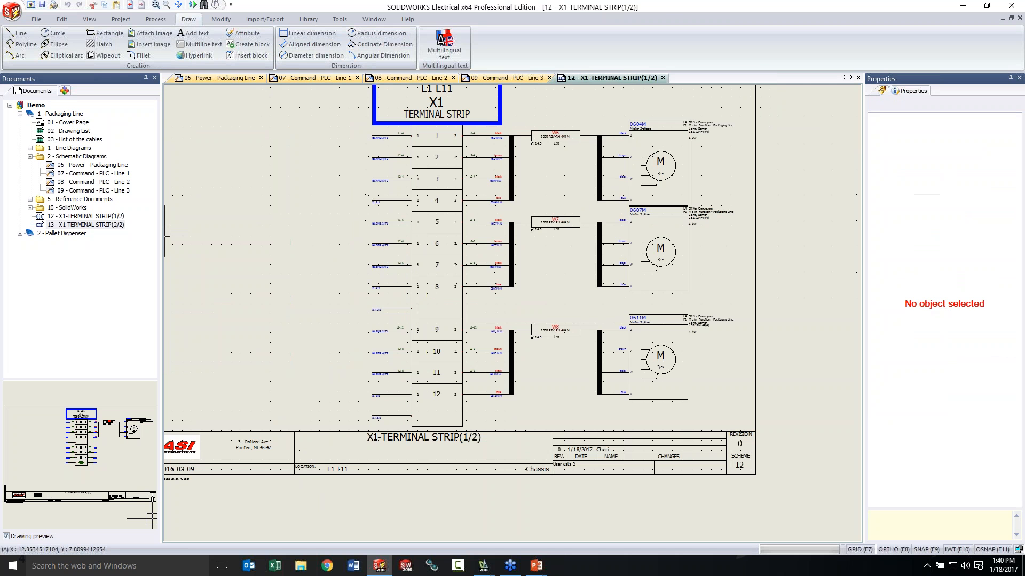
pyautogui.click(662, 78)
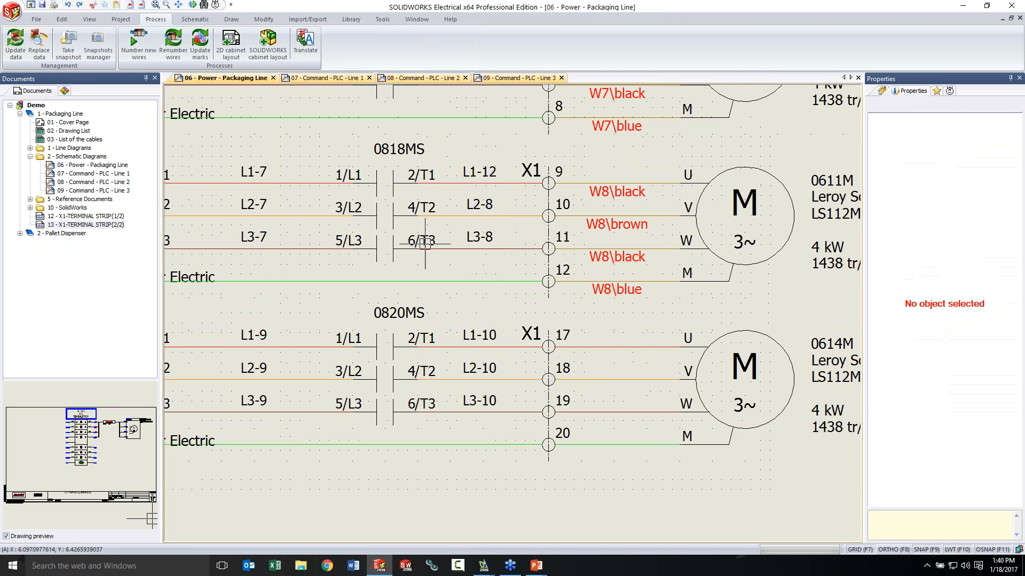
# Open the 07 - Command - PLC - Line 1 schematic and examine the X2 and X3 terminals on its input wires.
pyautogui.scroll(2, 506, 416)
pyautogui.scroll(-1, 508, 414)
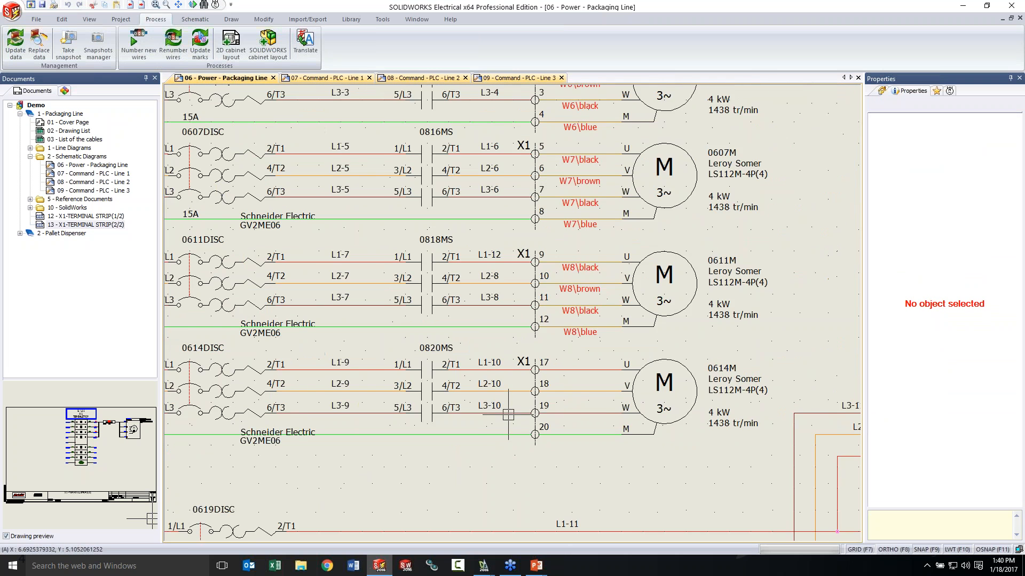
pyautogui.moveTo(489, 453); pyautogui.dragTo(487, 410, button='middle')
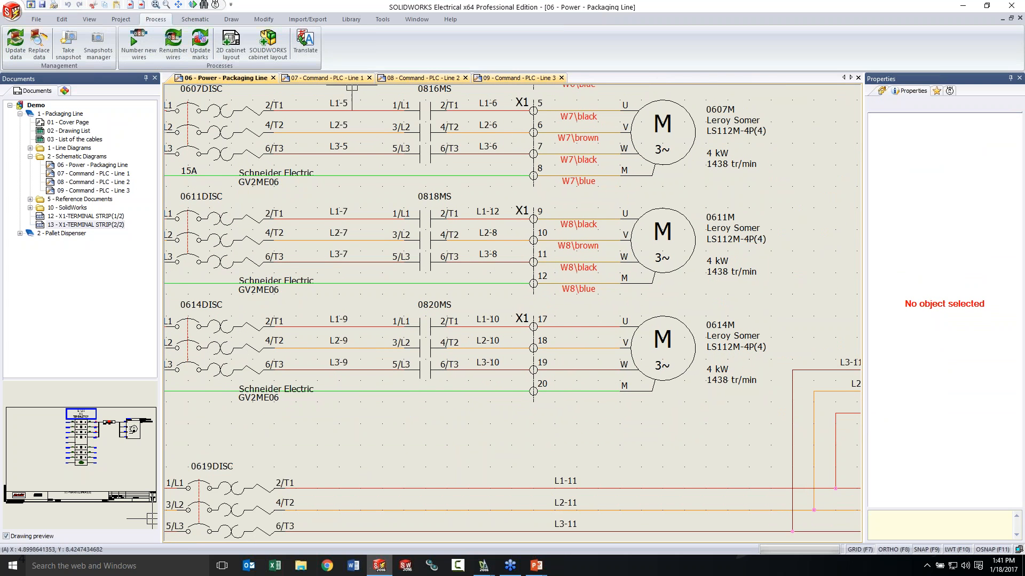
pyautogui.click(327, 78)
pyautogui.moveTo(331, 486); pyautogui.dragTo(665, 329, button='middle')
pyautogui.scroll(-1, 490, 413)
pyautogui.scroll(-1, 487, 411)
pyautogui.moveTo(531, 537); pyautogui.dragTo(589, 364, button='middle')
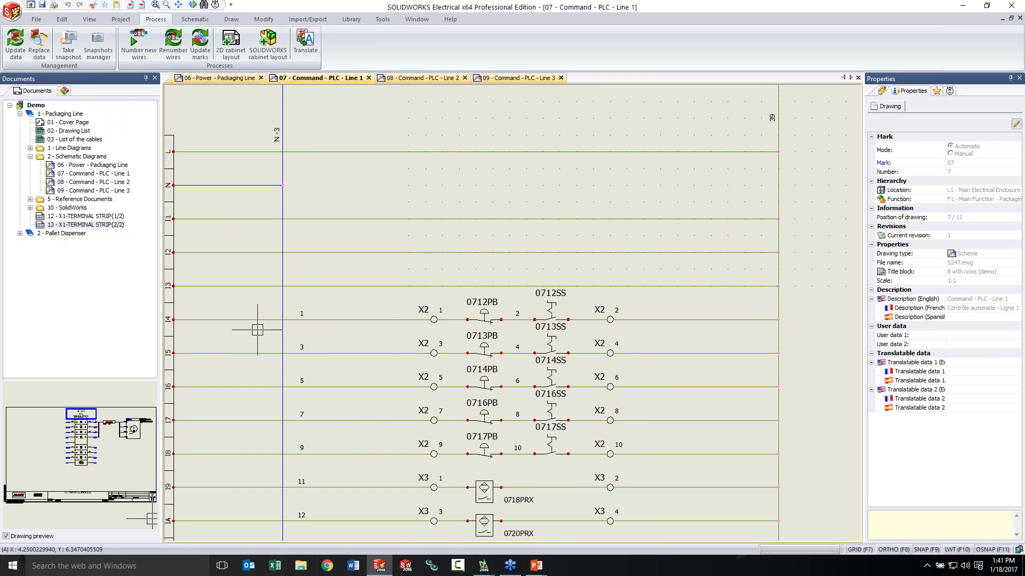
pyautogui.scroll(1, 258, 330)
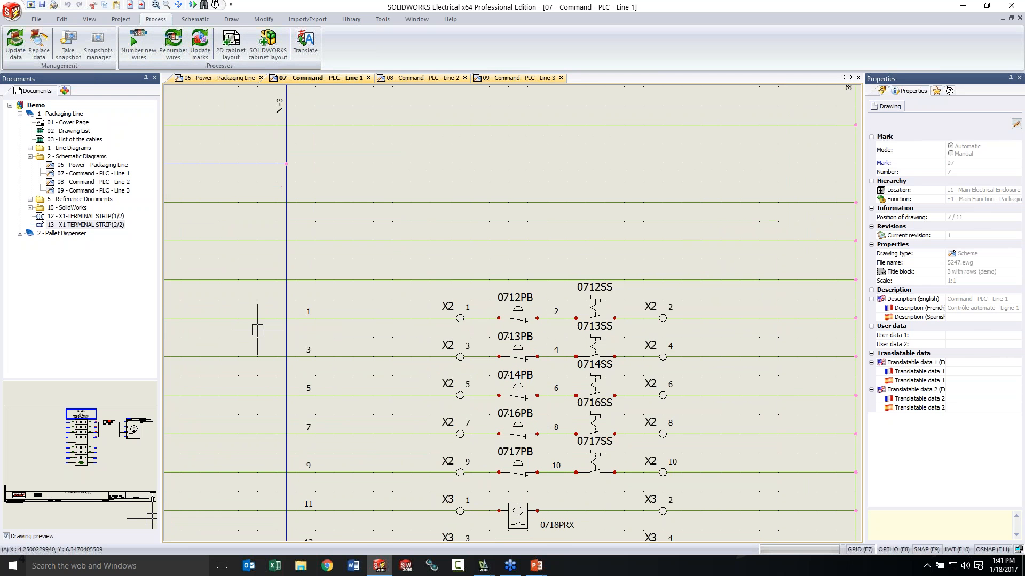
pyautogui.click(455, 314)
pyautogui.click(457, 320)
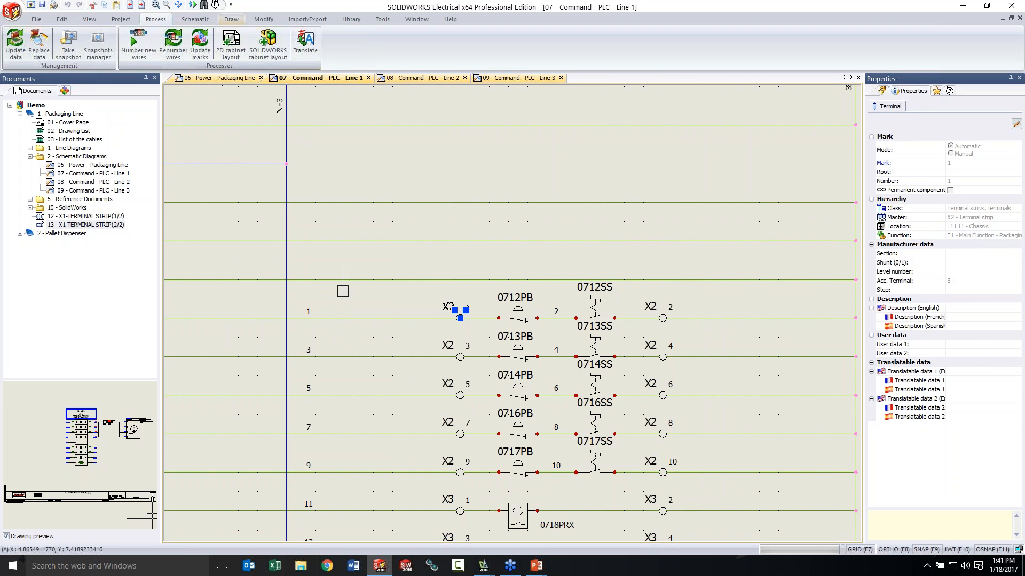
pyautogui.scroll(-2, 562, 492)
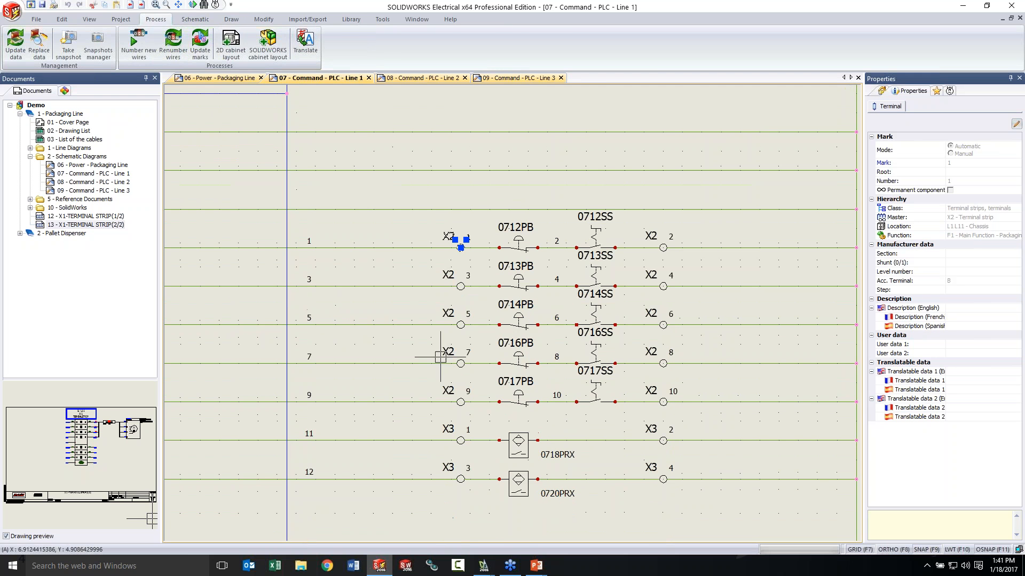
# Insert a row of terminals with an axis line across wires 1, 3, 5, 7, 9, 11 and 12, accepting strip TB1 for all terminals.
pyautogui.click(195, 19)
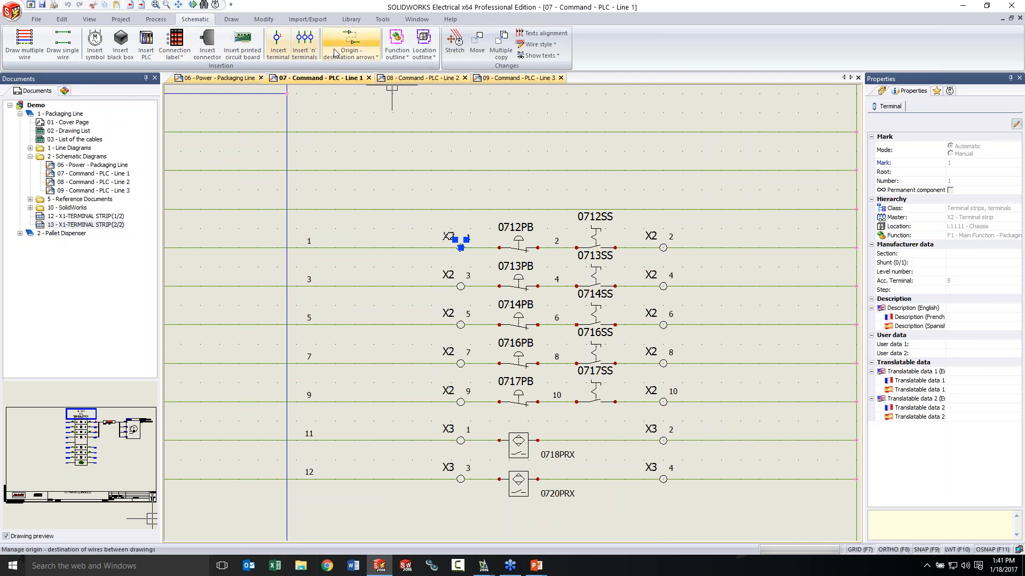
pyautogui.click(278, 45)
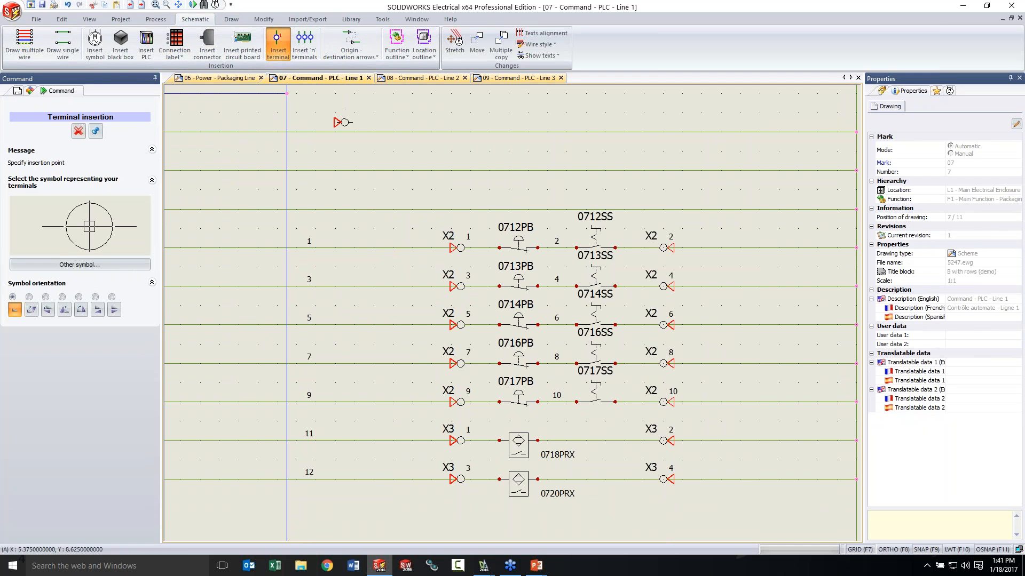
pyautogui.press('Escape')
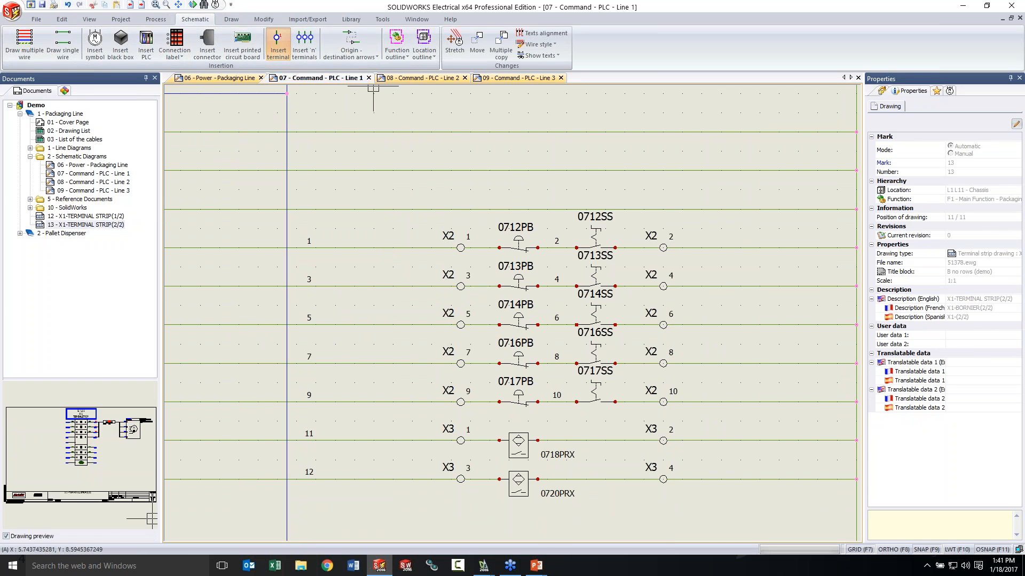
pyautogui.click(304, 45)
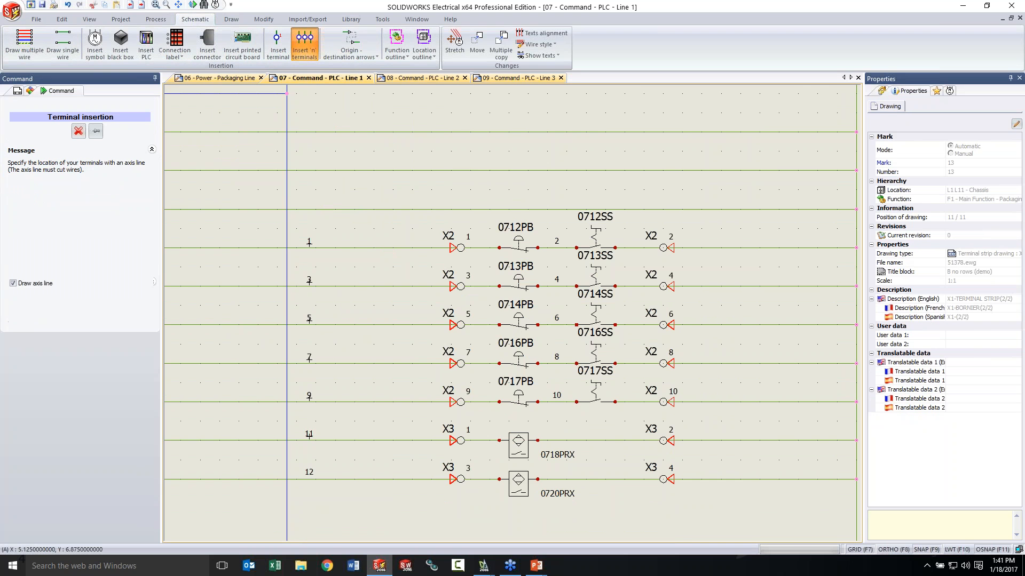
pyautogui.click(325, 218)
pyautogui.click(326, 499)
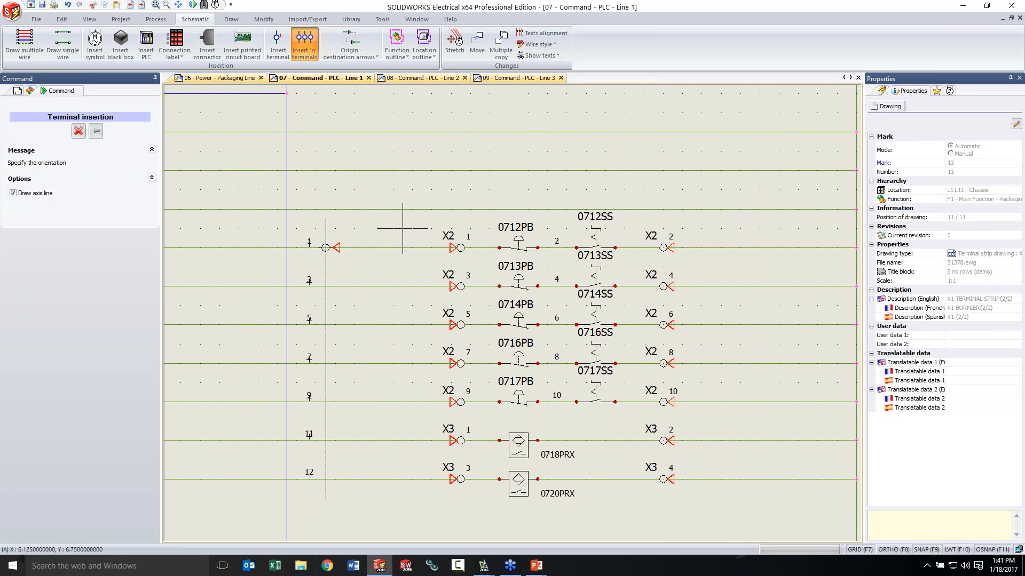
pyautogui.click(296, 219)
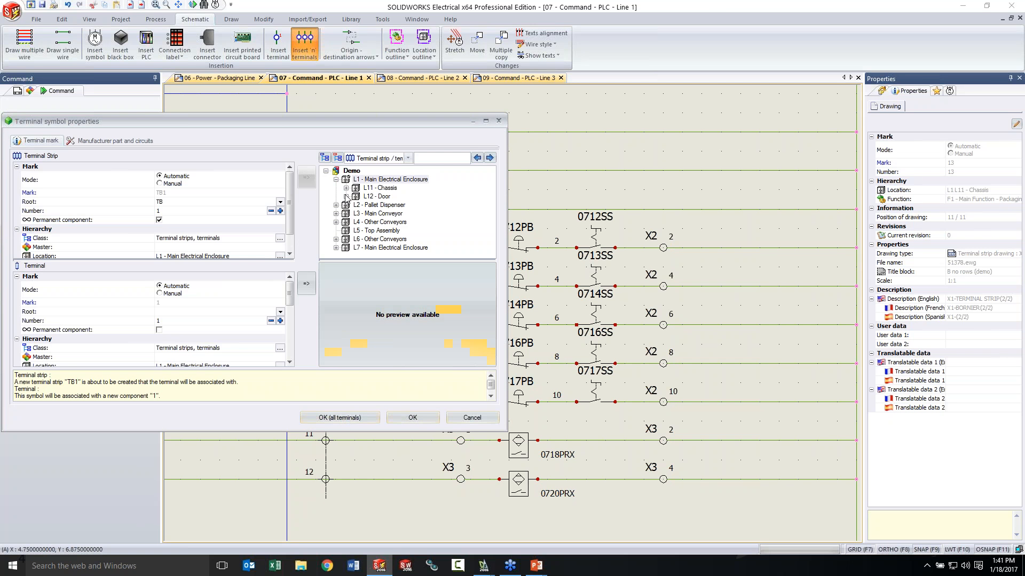
pyautogui.click(365, 187)
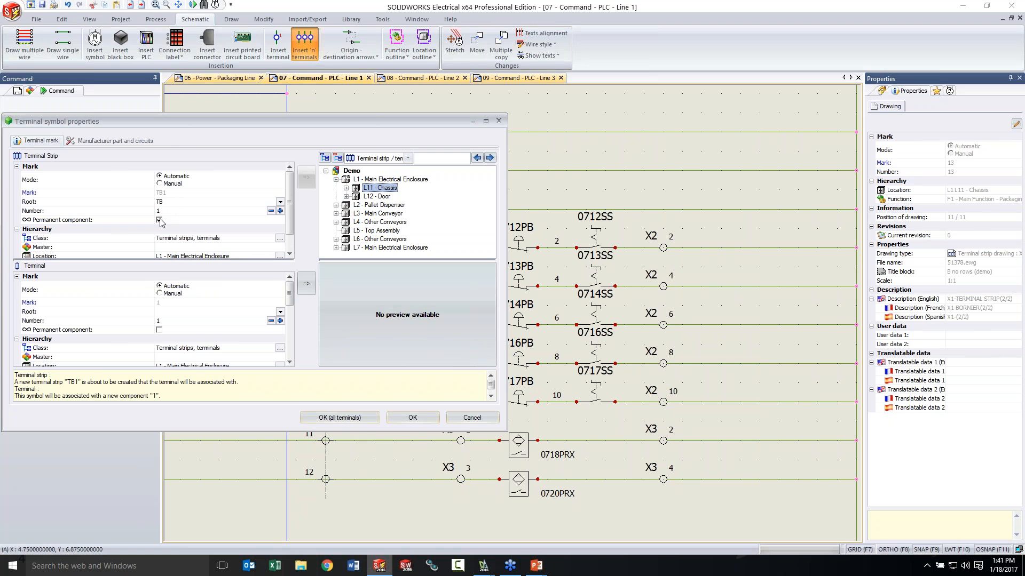
pyautogui.click(357, 419)
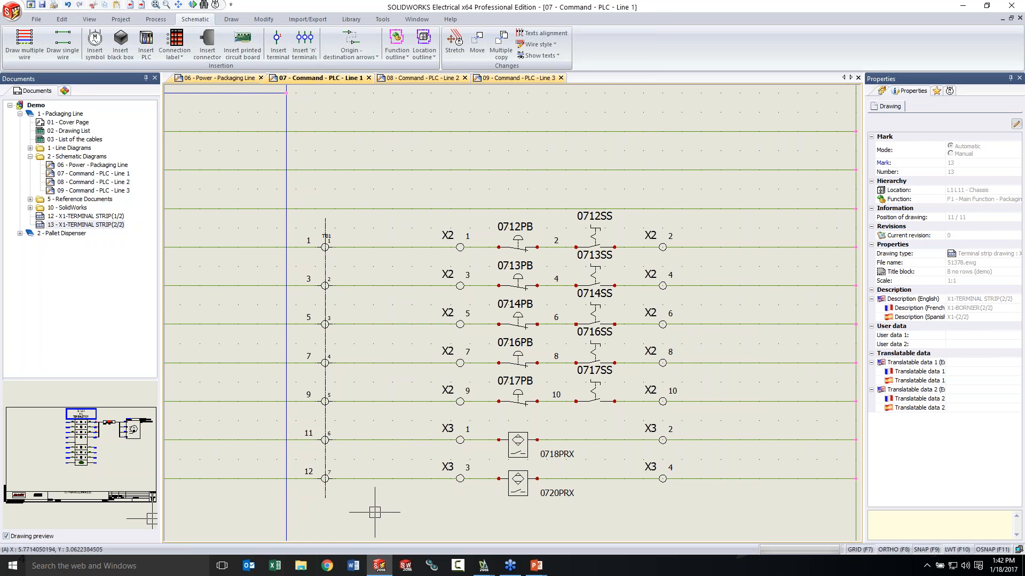
# Delete the vertical axis line running through the TB1 terminals.
pyautogui.scroll(-3, 374, 512)
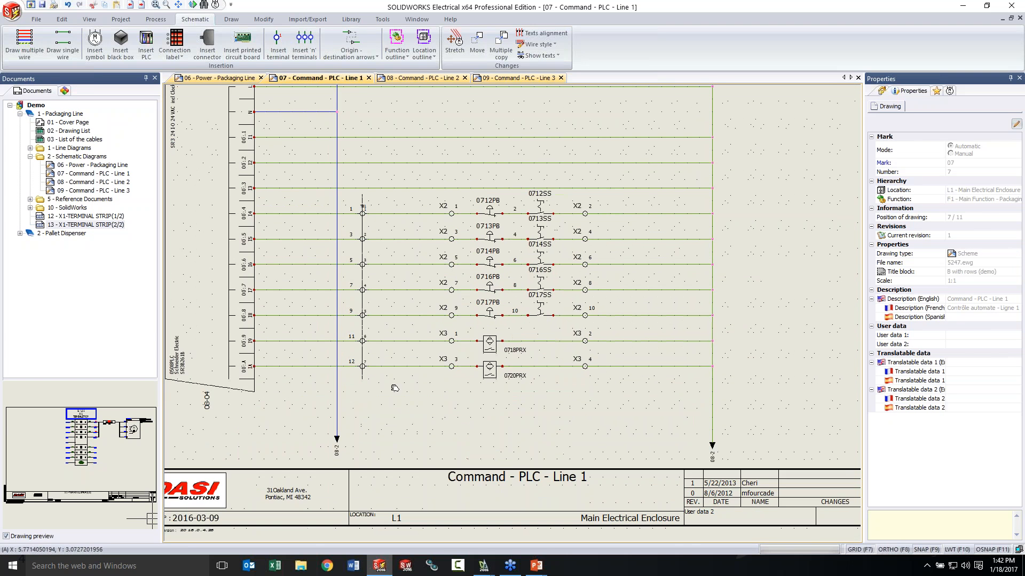
pyautogui.scroll(5, 392, 267)
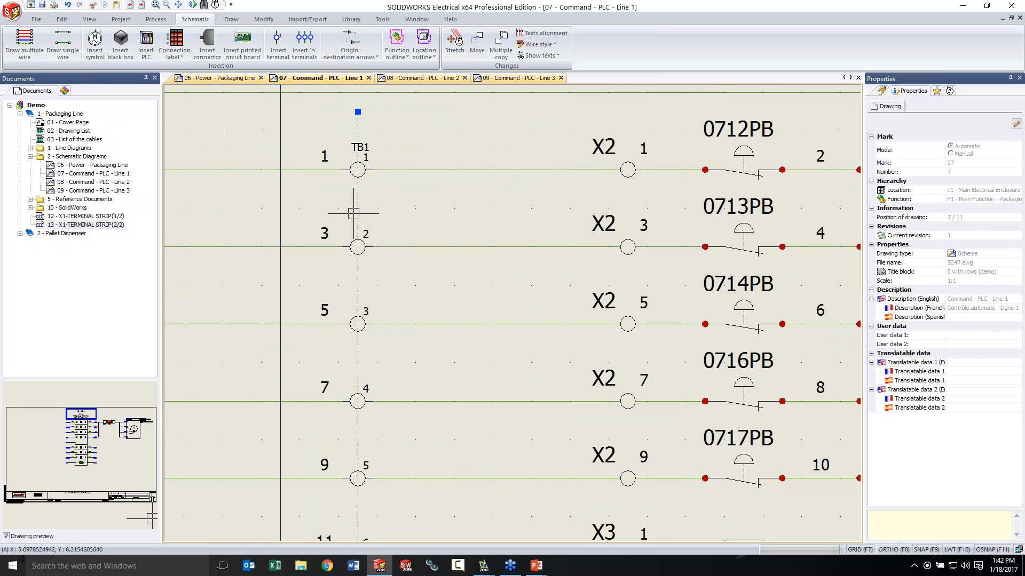
pyautogui.press('Delete')
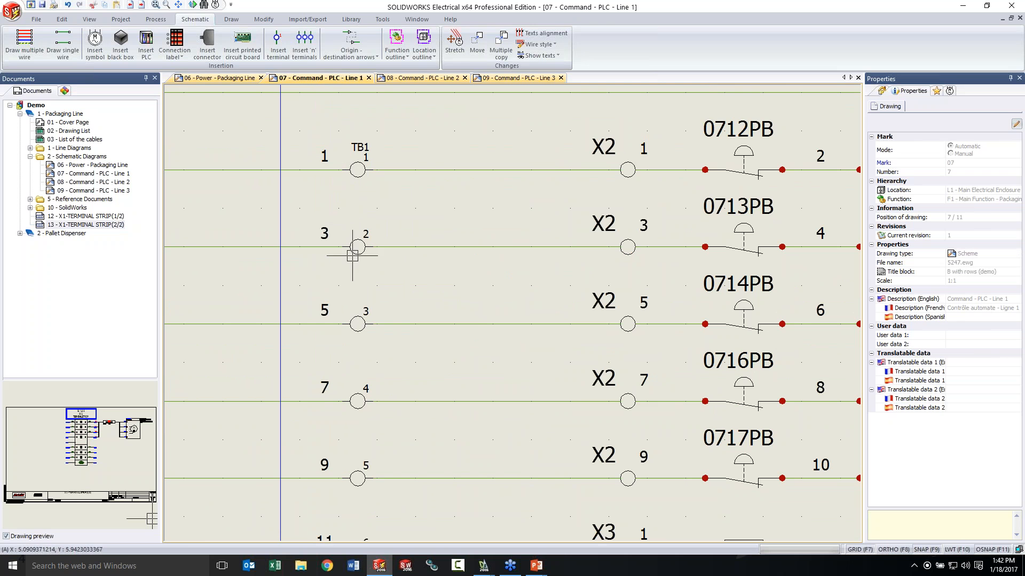
# Generate the terminal strip drawing for TB1 from its first terminal in the schematic.
pyautogui.click(353, 171)
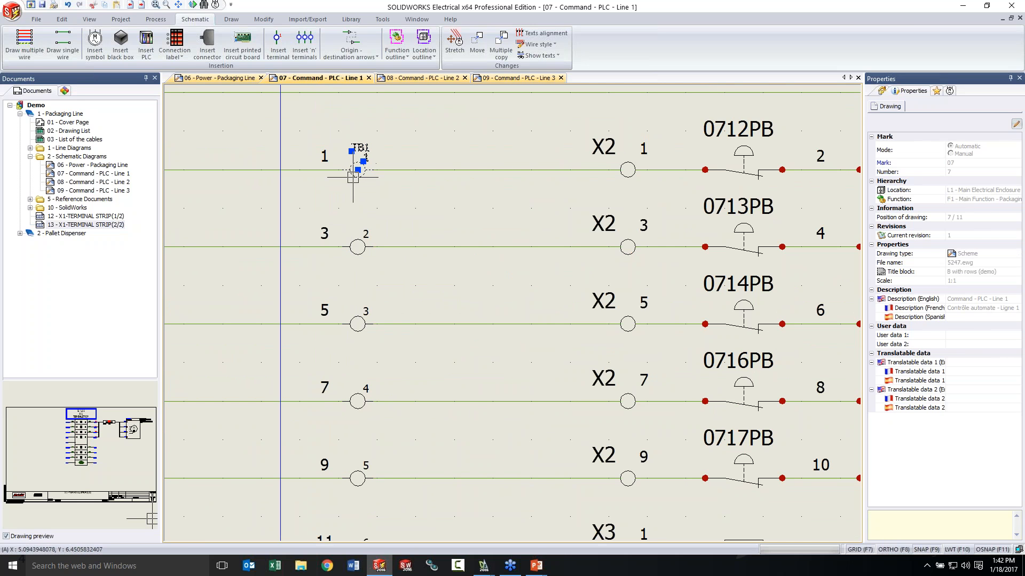
pyautogui.rightClick(353, 176)
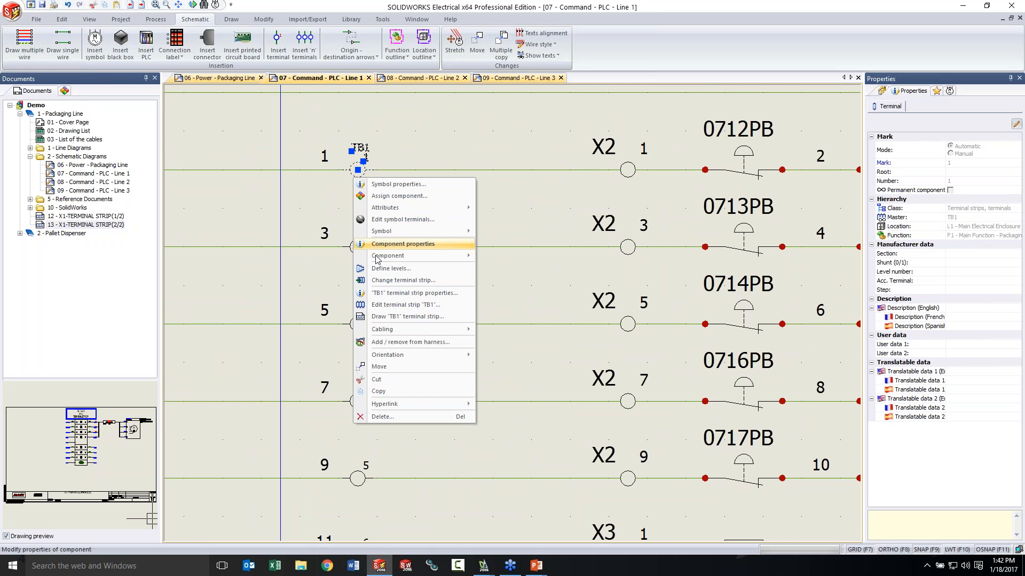
pyautogui.click(388, 316)
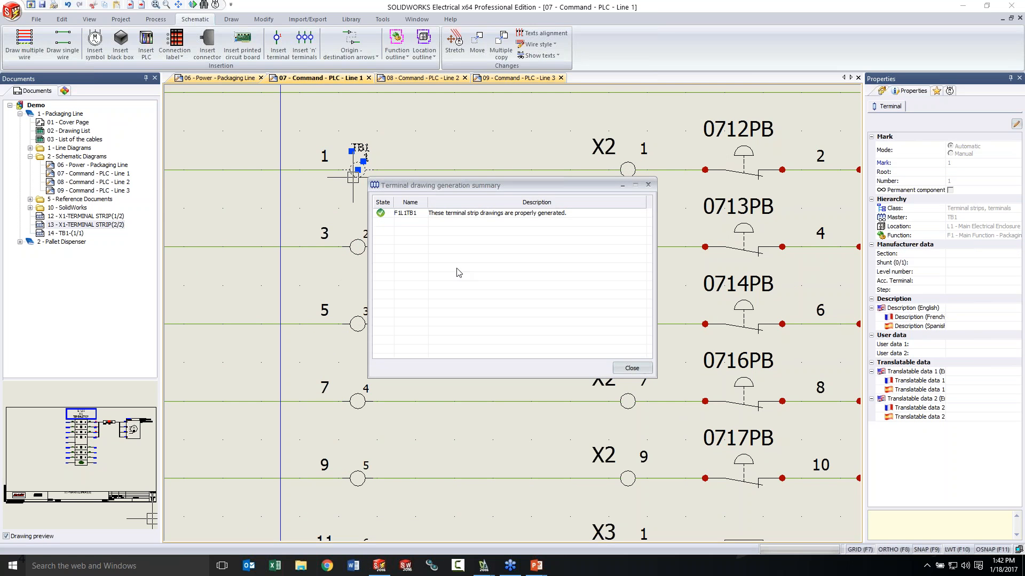
# Close the generation summary, open the 14 - TB1-(1/1) drawing and examine its terminals, wire numbers and connection origins and destinations.
pyautogui.click(632, 368)
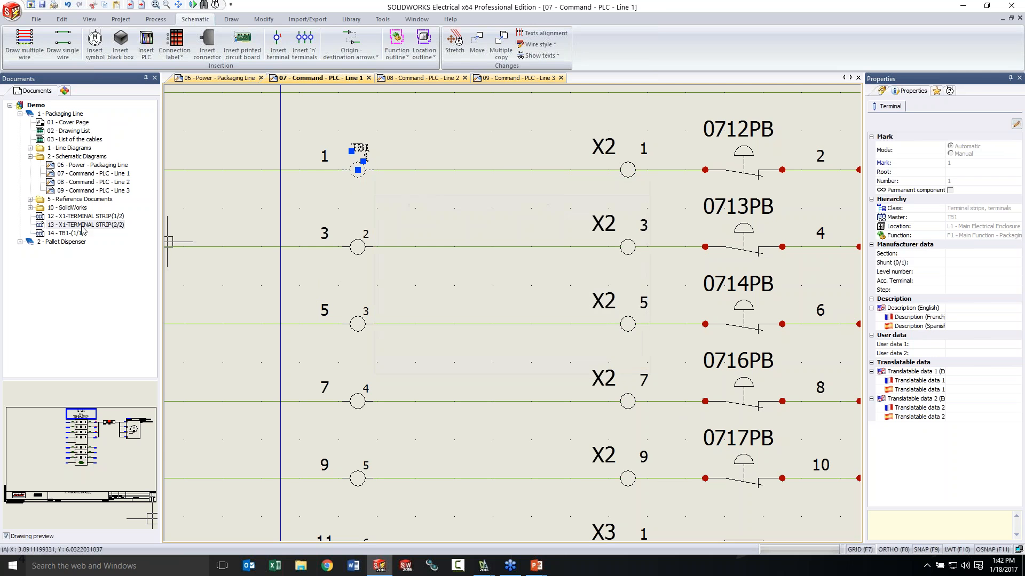
pyautogui.doubleClick(65, 233)
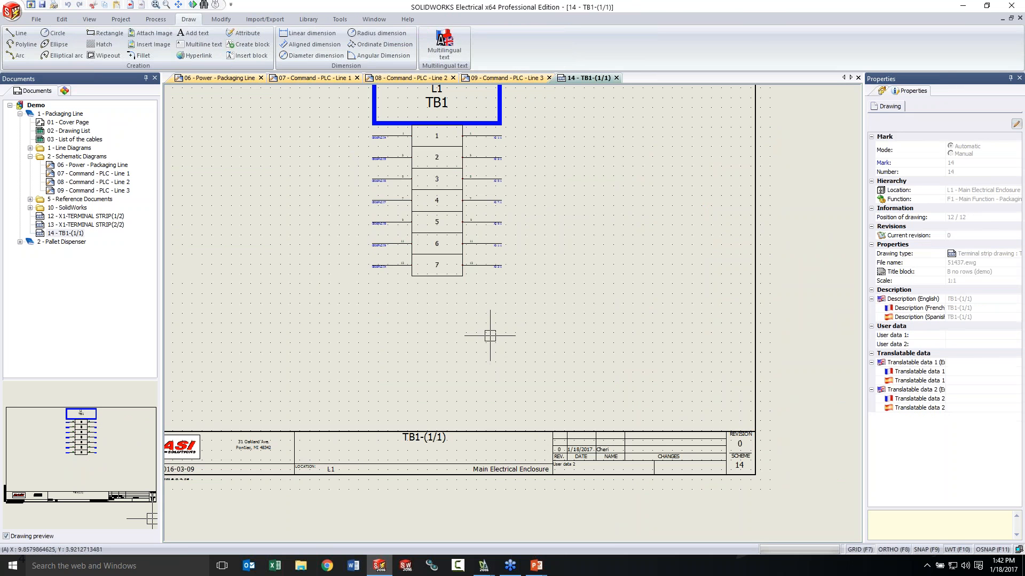
pyautogui.moveTo(489, 336)
pyautogui.mouseDown(button='middle')
pyautogui.moveTo(503, 415)
pyautogui.moveTo(550, 539)
pyautogui.mouseUp(button='middle')
pyautogui.scroll(-3, 507, 421)
pyautogui.scroll(7, 506, 421)
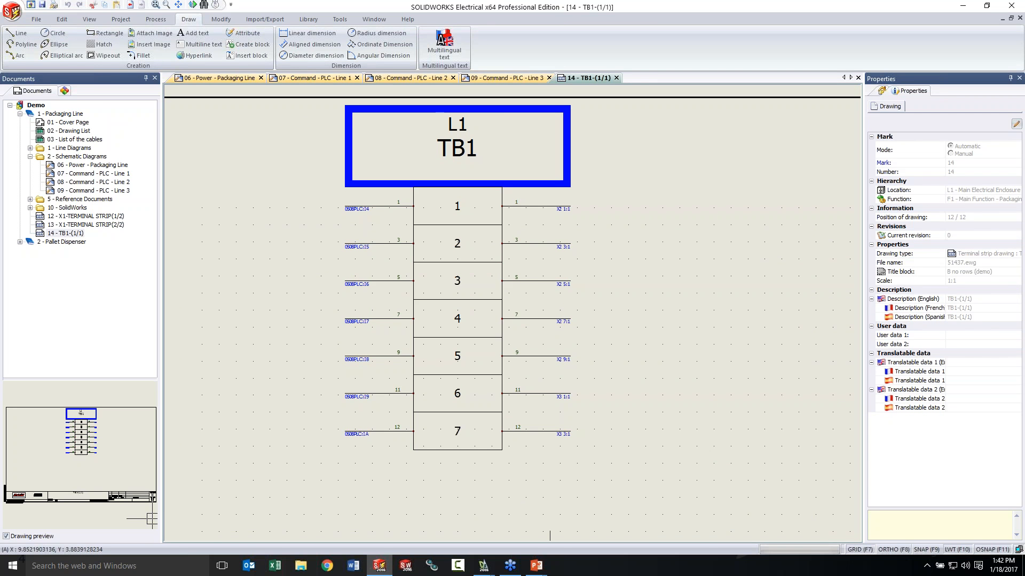
pyautogui.scroll(2, 550, 536)
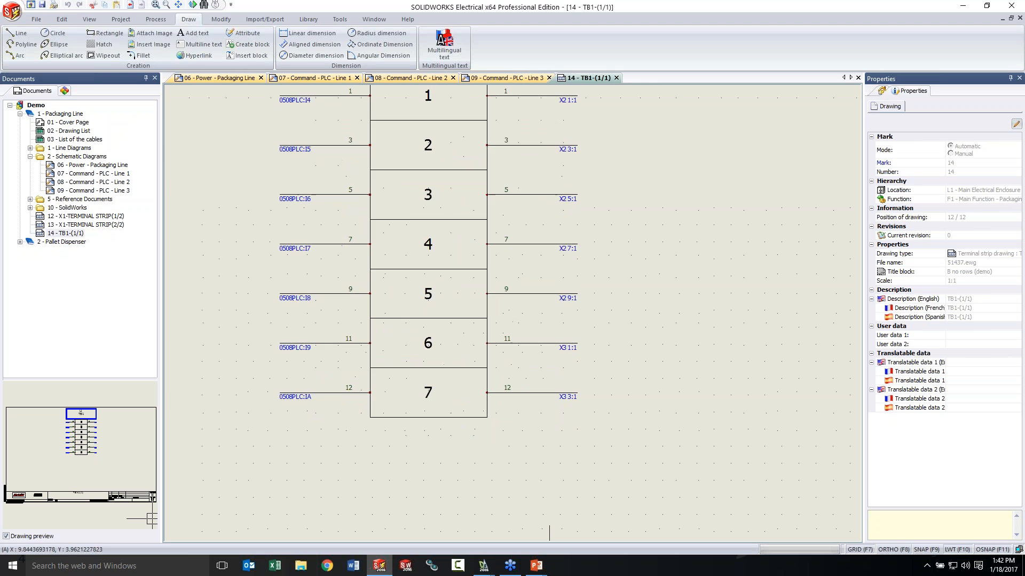
pyautogui.moveTo(421, 245); pyautogui.dragTo(490, 400, button='middle')
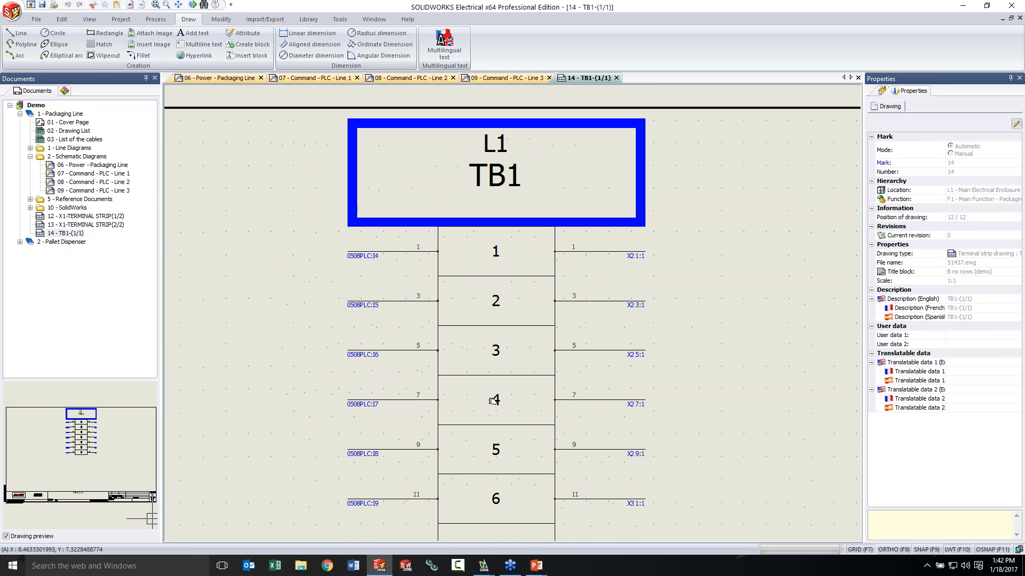
pyautogui.scroll(1, 423, 308)
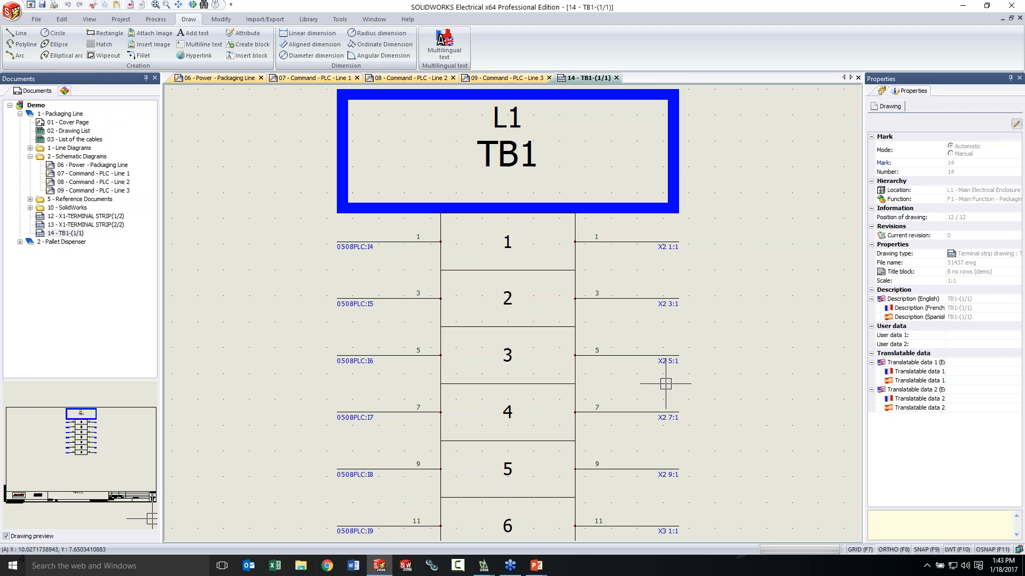
pyautogui.scroll(1, 666, 383)
pyautogui.scroll(-1, 666, 384)
pyautogui.scroll(-1, 665, 384)
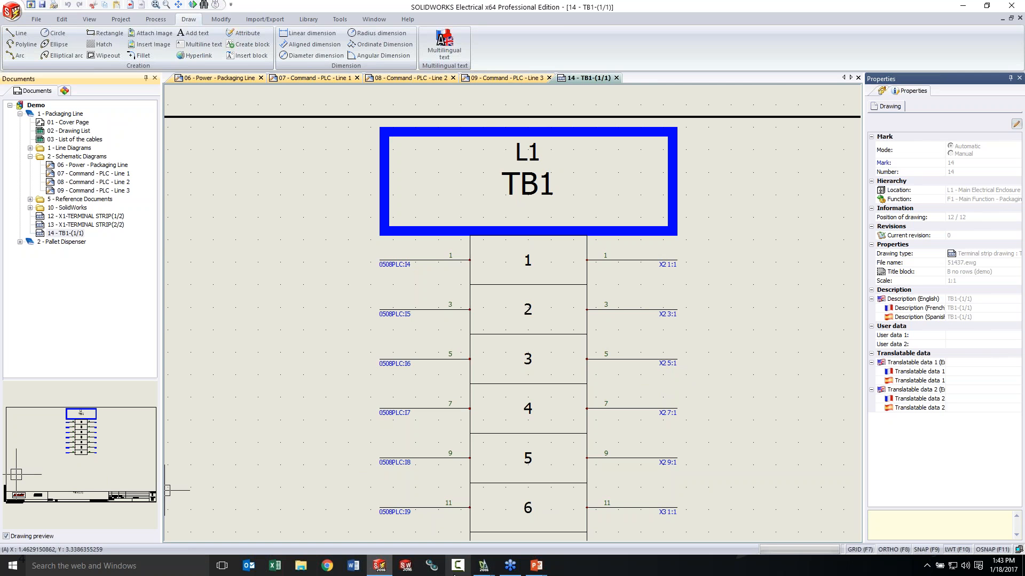
# Switch to the PowerPoint slide show and advance the Effects of Change slide to check off Terminals.
pyautogui.moveTo(483, 566)
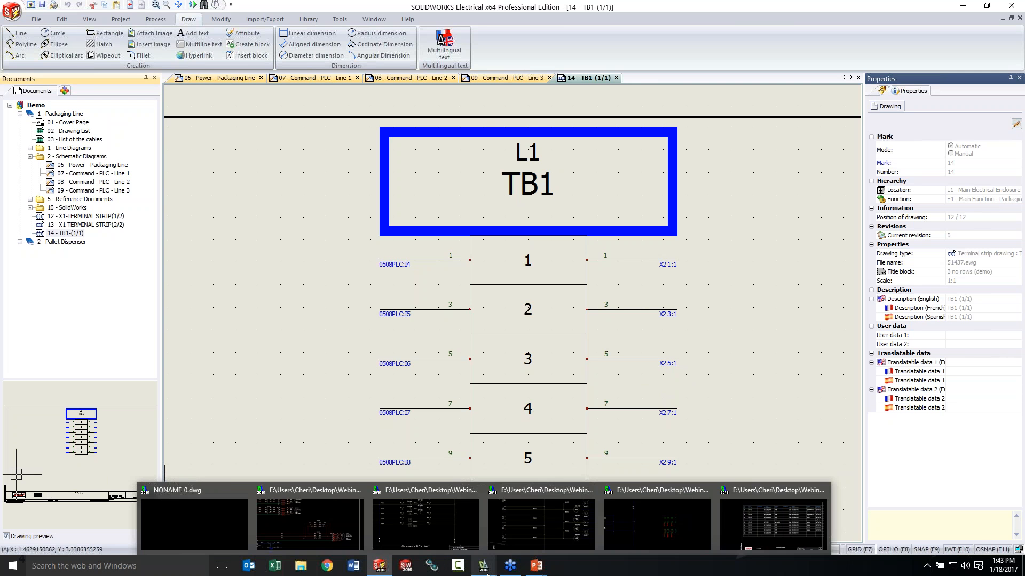
pyautogui.moveTo(535, 567)
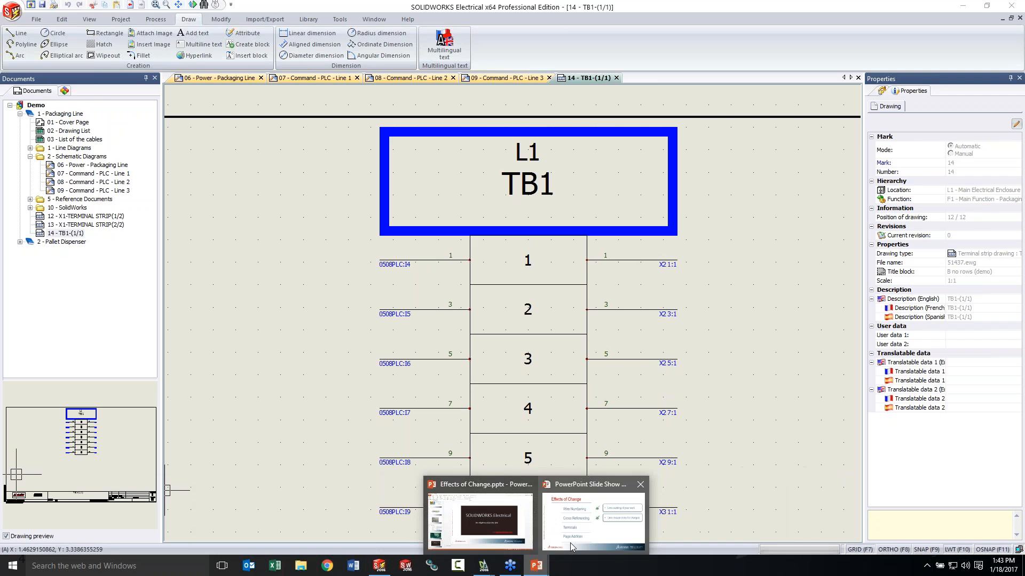
pyautogui.click(577, 545)
pyautogui.click(350, 406)
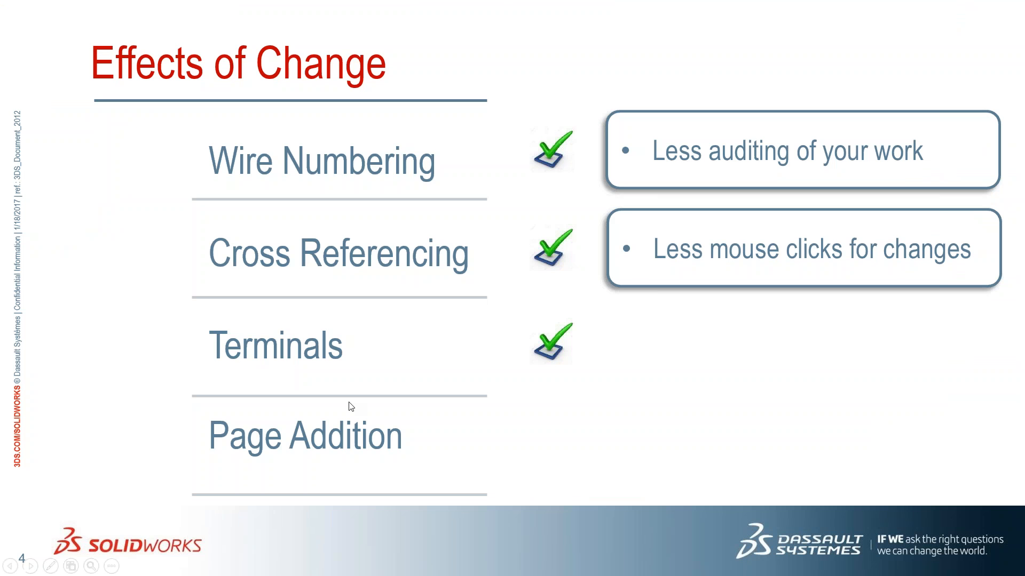
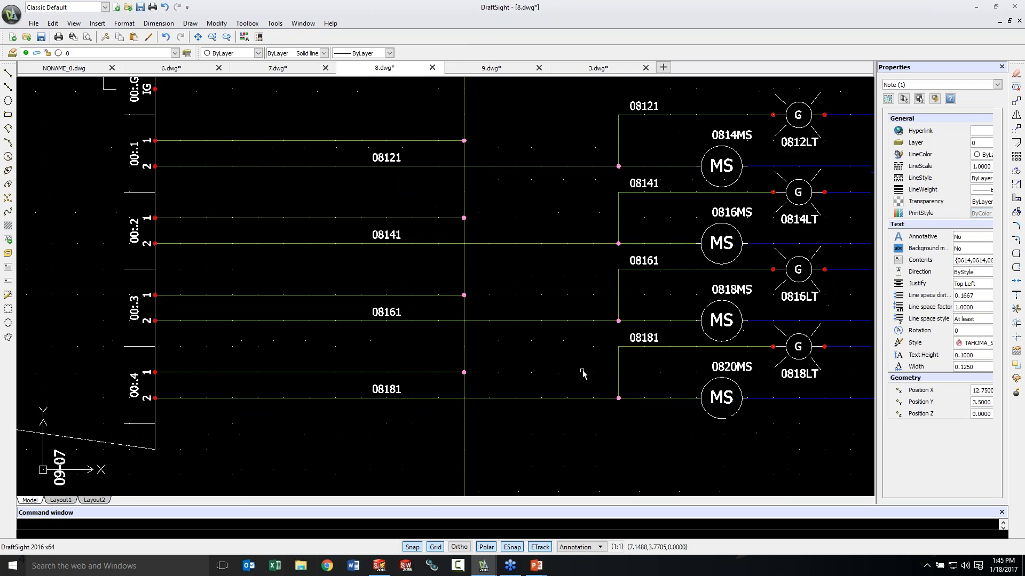
# Examine the PLC outputs, motor starters, lights and cross-reference texts on the 8.dwg sheet in DraftSight.
pyautogui.moveTo(582, 372); pyautogui.dragTo(455, 357, button='middle')
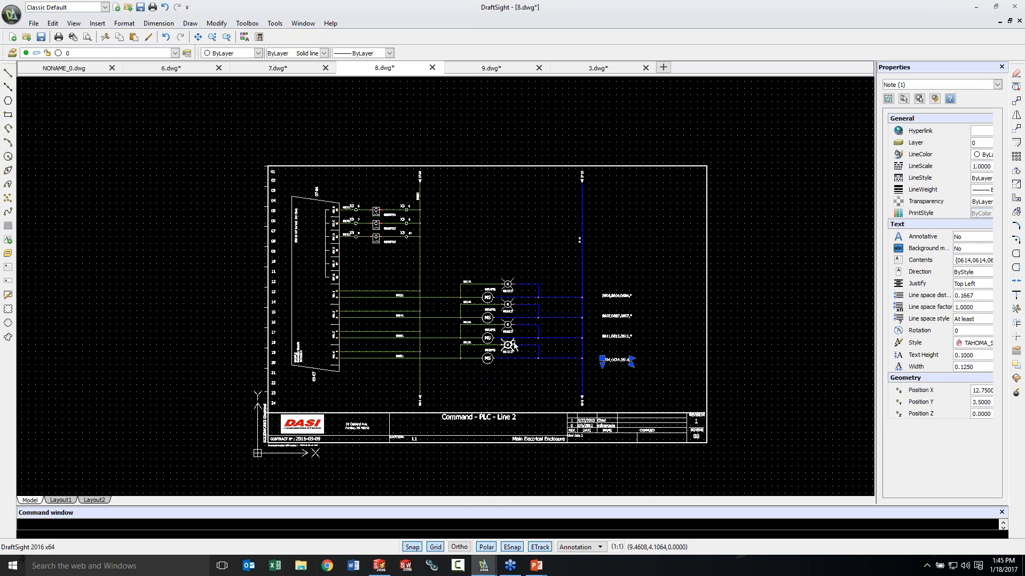
pyautogui.scroll(1, 409, 309)
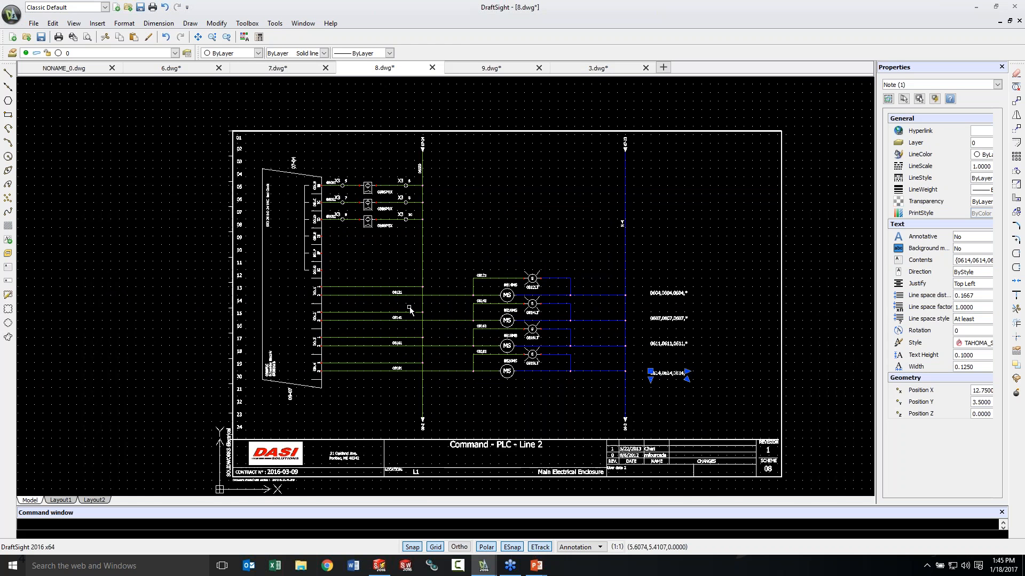
pyautogui.scroll(3, 410, 310)
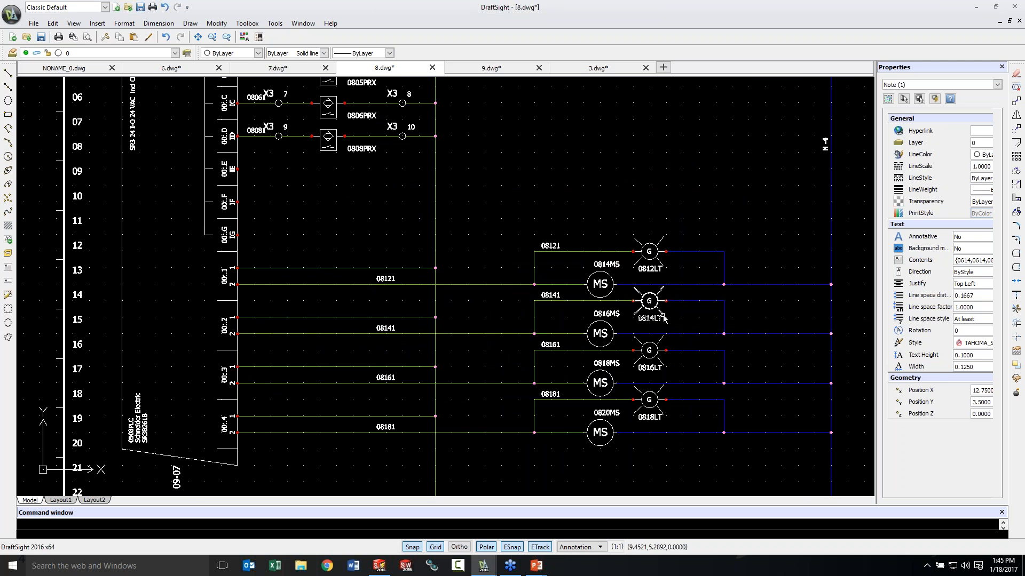
pyautogui.scroll(-1, 664, 319)
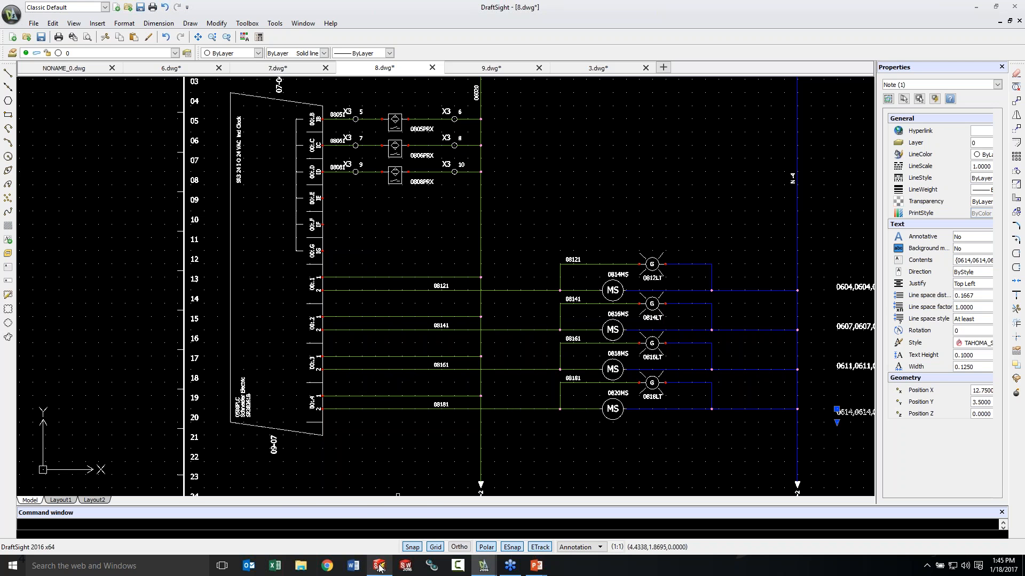
# Switch to SOLIDWORKS Electrical and close the 14 - TB1-(1/1), 09 - Command - PLC - Line 3 and 07 - Command - PLC - Line 1 drawings.
pyautogui.moveTo(380, 568)
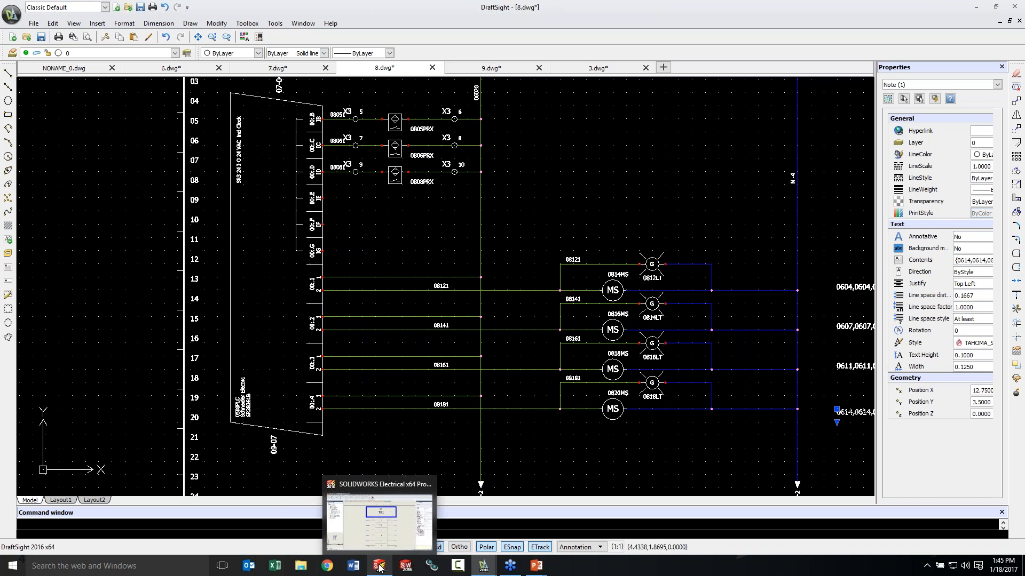
pyautogui.click(379, 568)
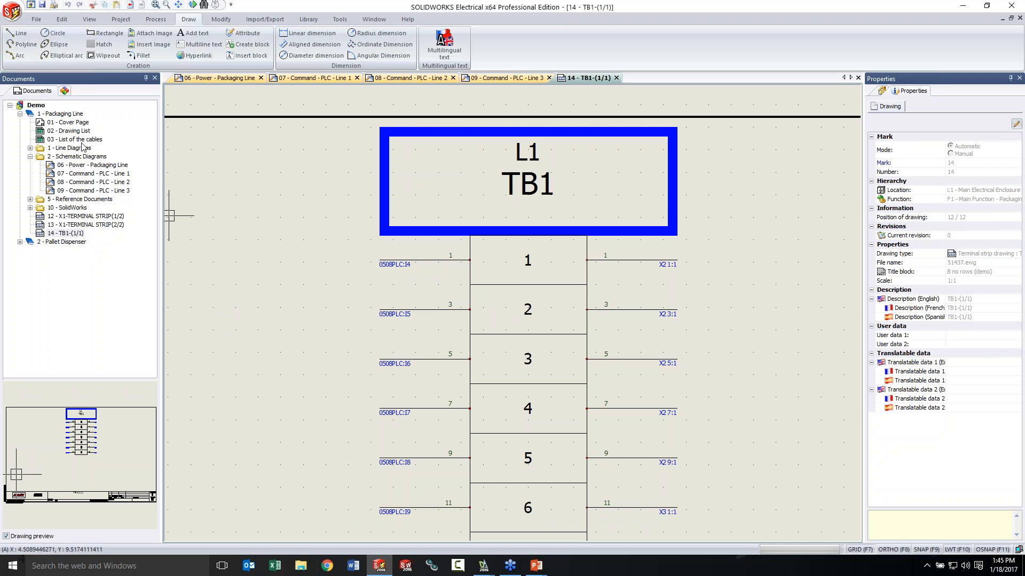
pyautogui.click(49, 114)
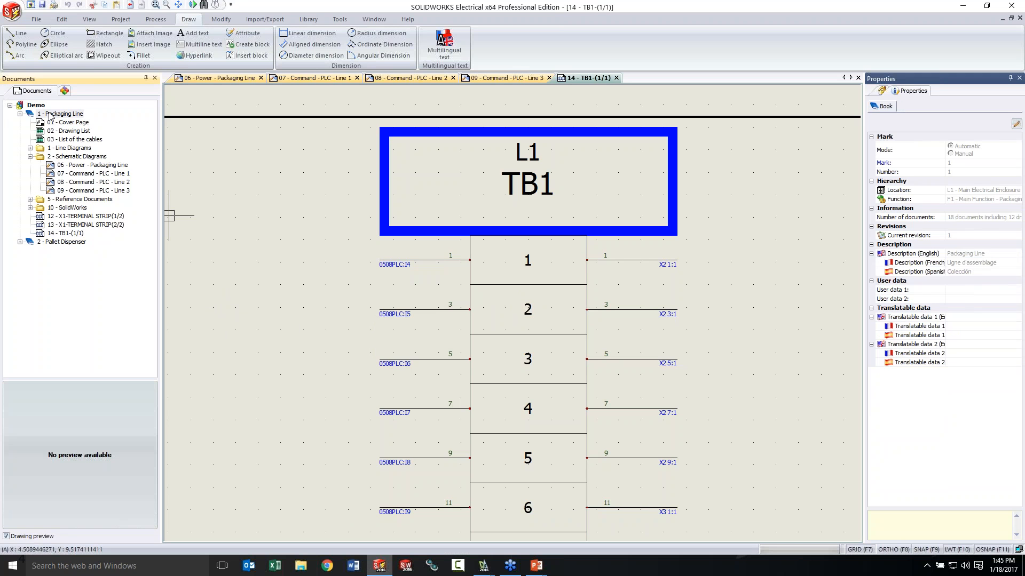
pyautogui.click(616, 78)
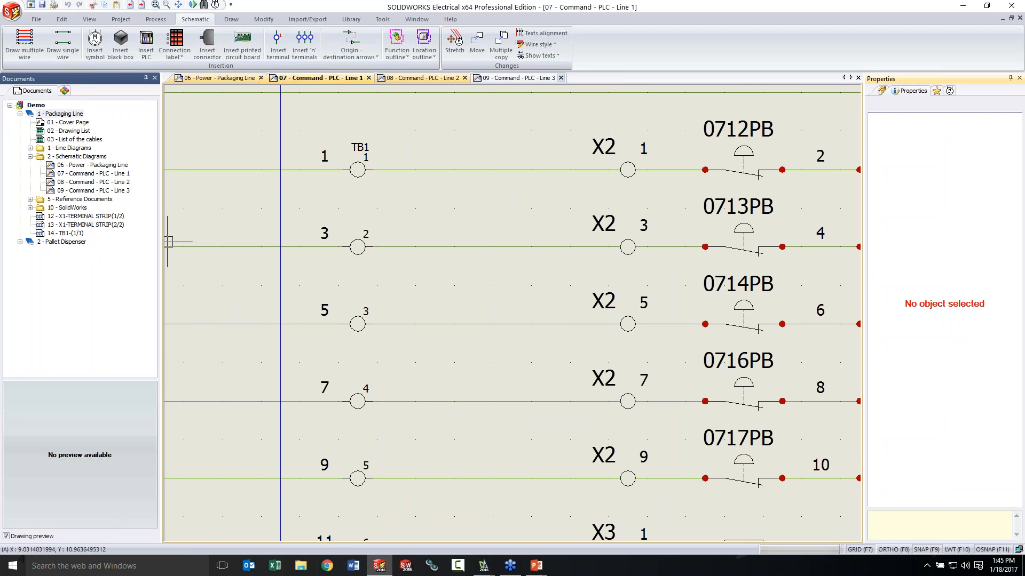
pyautogui.click(561, 78)
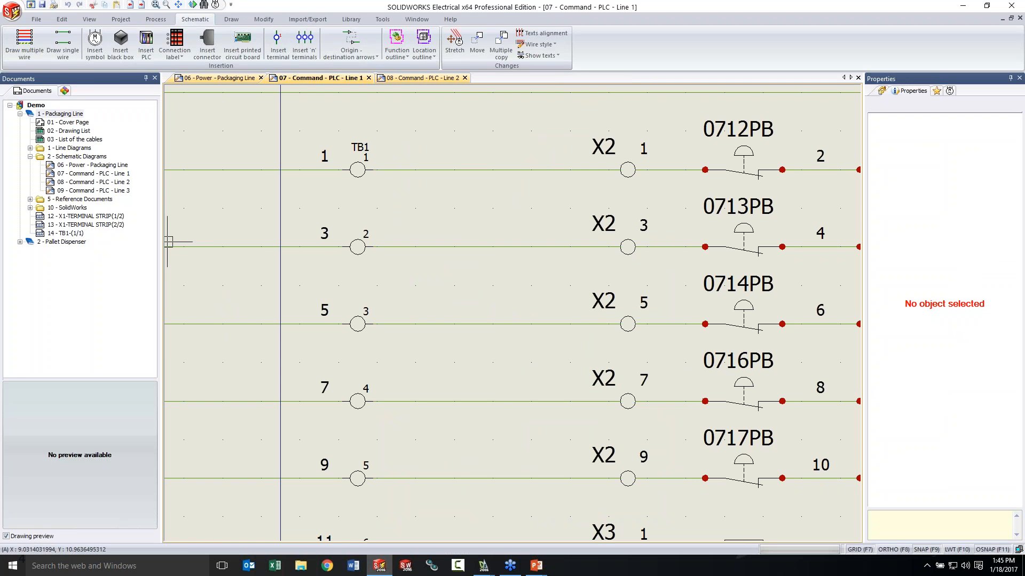
pyautogui.click(368, 78)
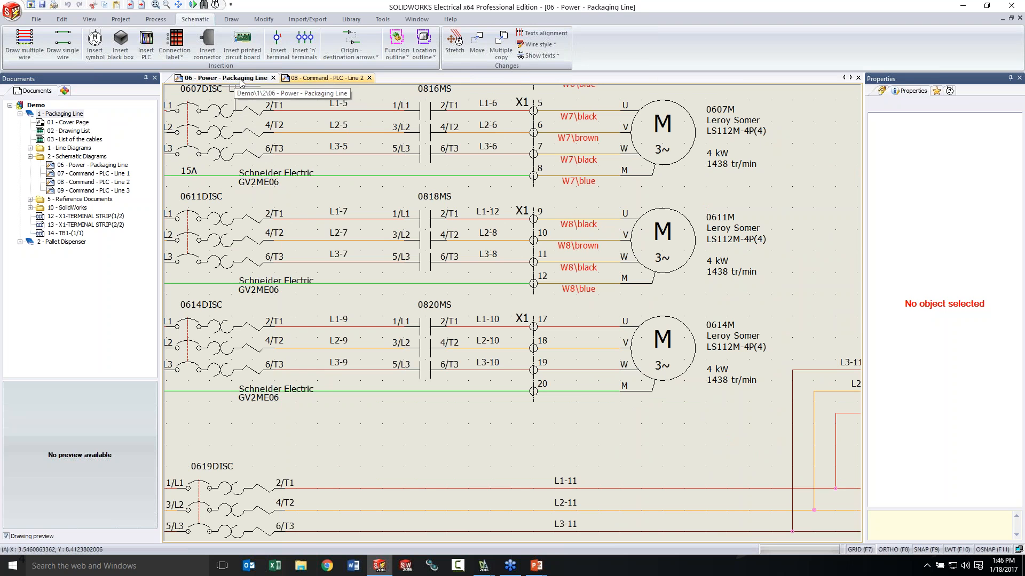
# Show the 08 - Command - PLC - Line 2 schematic and examine its motor starter coils and indicator lights.
pyautogui.click(318, 78)
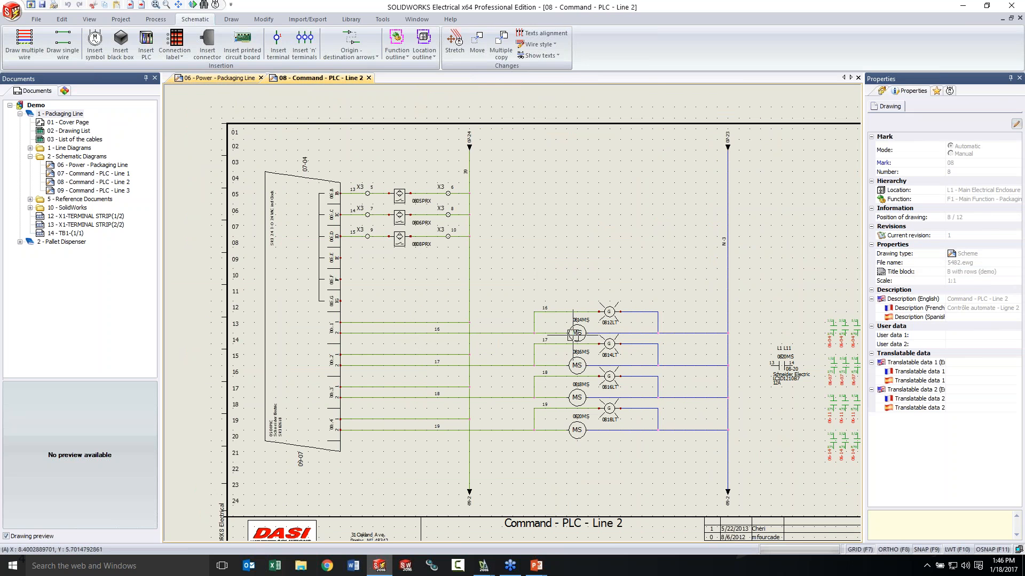
pyautogui.moveTo(609, 333); pyautogui.dragTo(518, 325, button='middle')
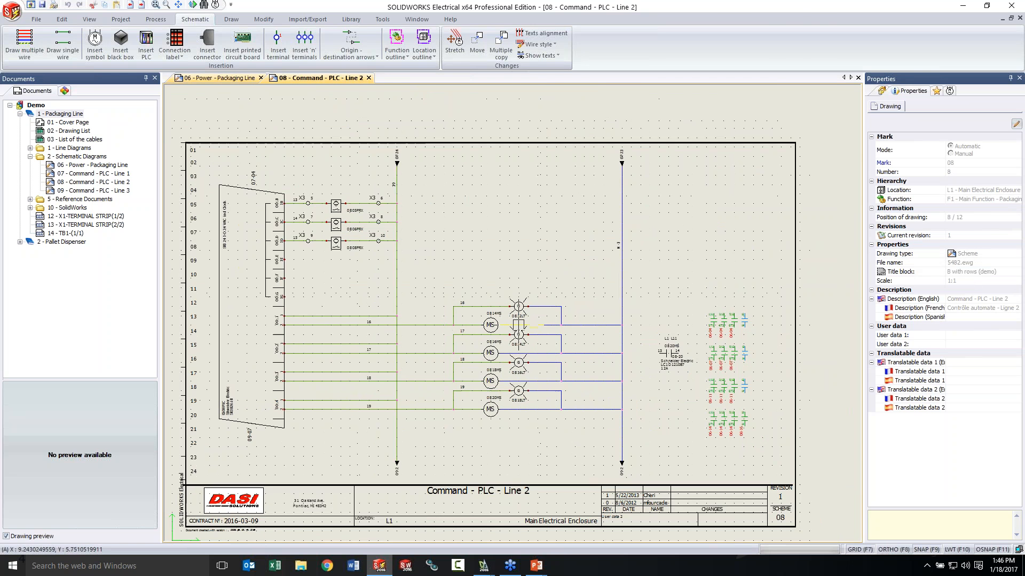
pyautogui.scroll(3, 518, 325)
pyautogui.moveTo(489, 309); pyautogui.dragTo(516, 217, button='middle')
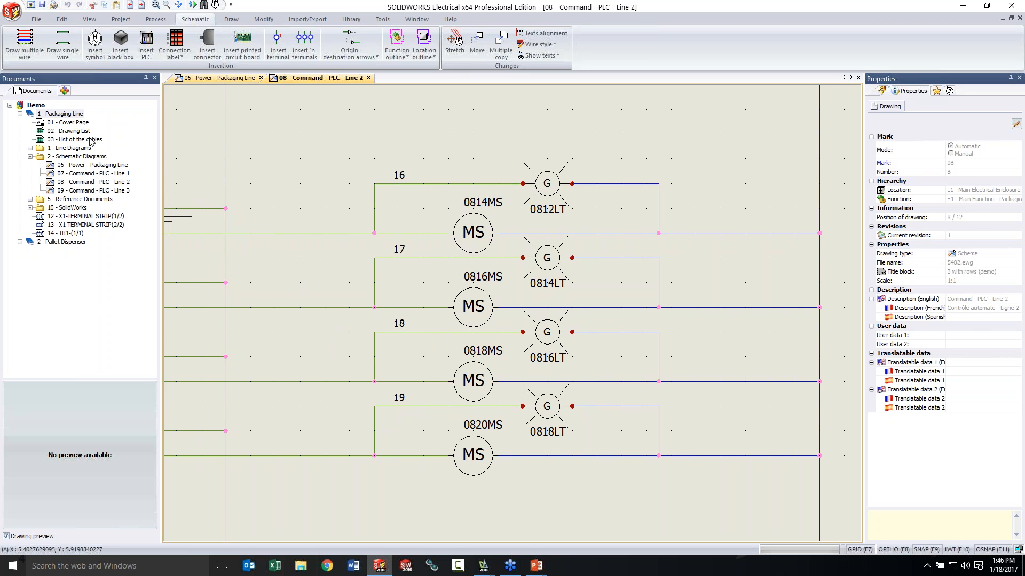
# Add a new scheme to the Packaging Line book and move it into the Schematic Diagrams folder directly after 06 - Power - Packaging Line.
pyautogui.rightClick(59, 115)
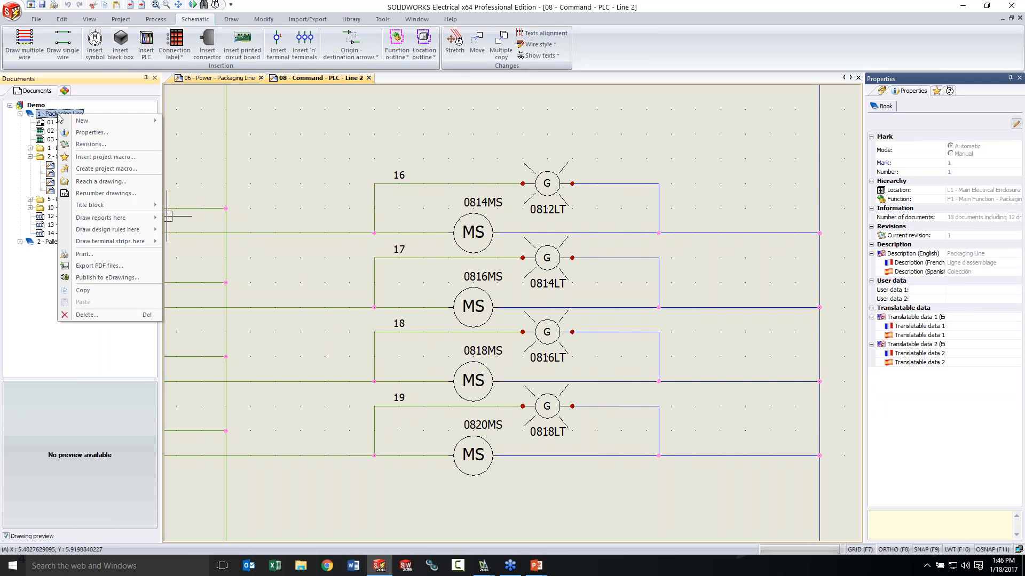
pyautogui.moveTo(93, 123)
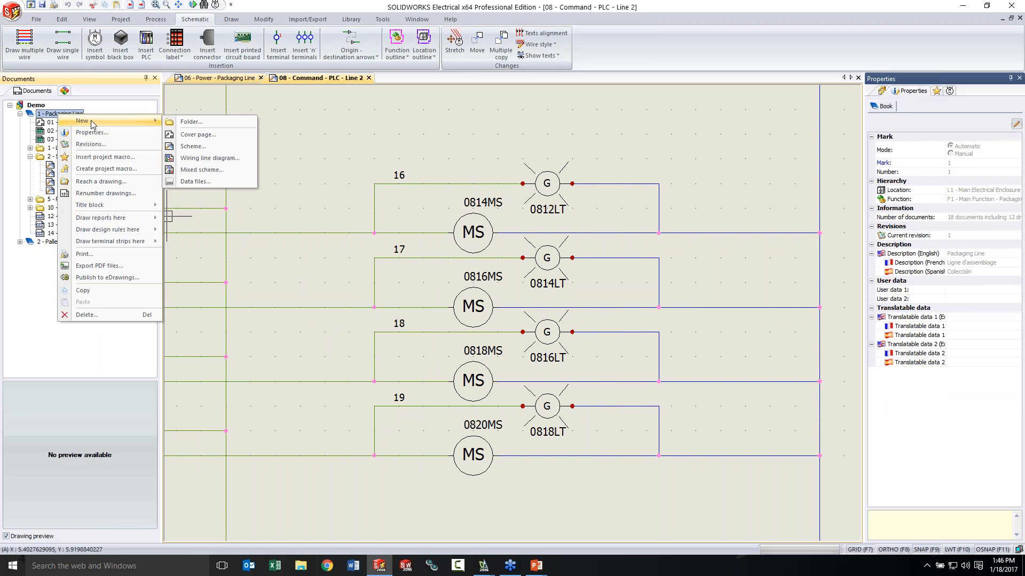
pyautogui.click(209, 147)
pyautogui.doubleClick(54, 241)
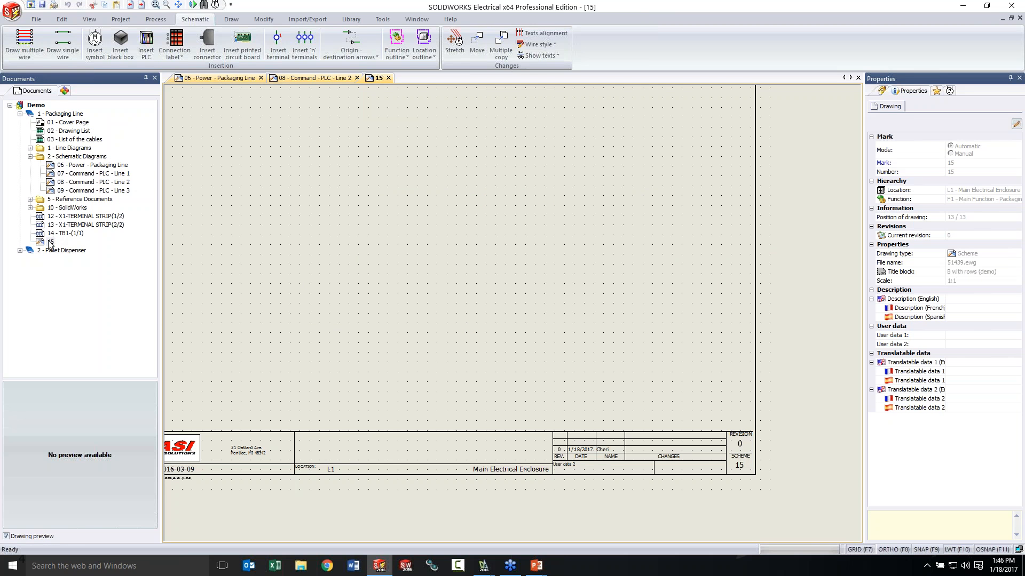
pyautogui.moveTo(86, 178); pyautogui.dragTo(88, 176)
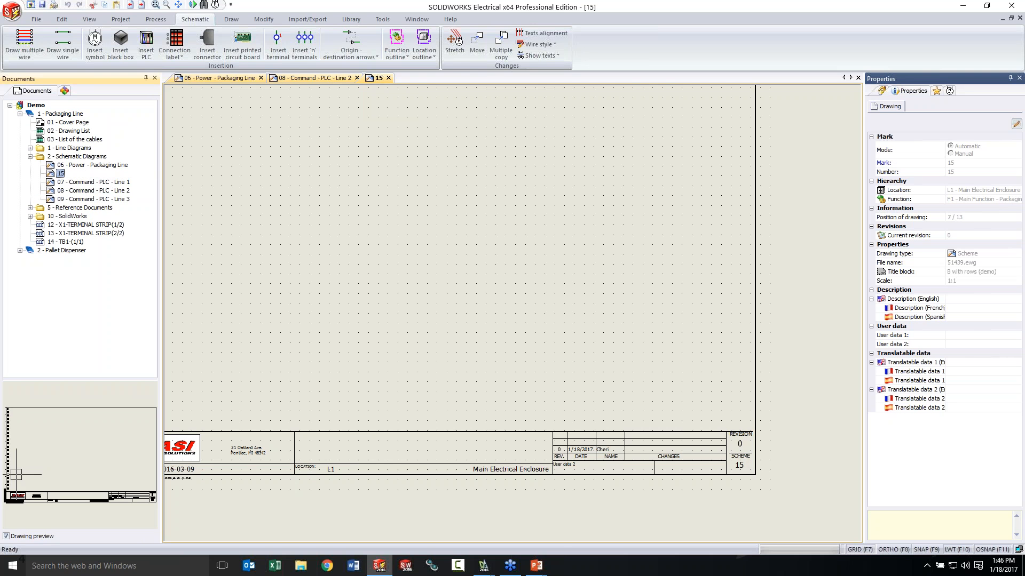
# Renumber the drawings of the Schematic Diagrams folder with start number 1 and step 1, keeping manual marks.
pyautogui.rightClick(62, 178)
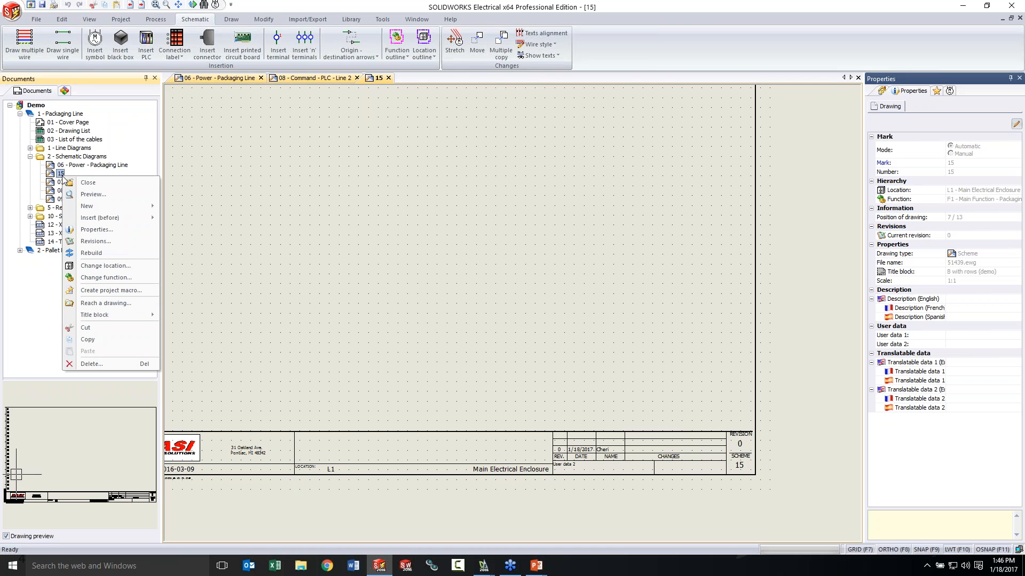
pyautogui.click(93, 242)
pyautogui.rightClick(63, 160)
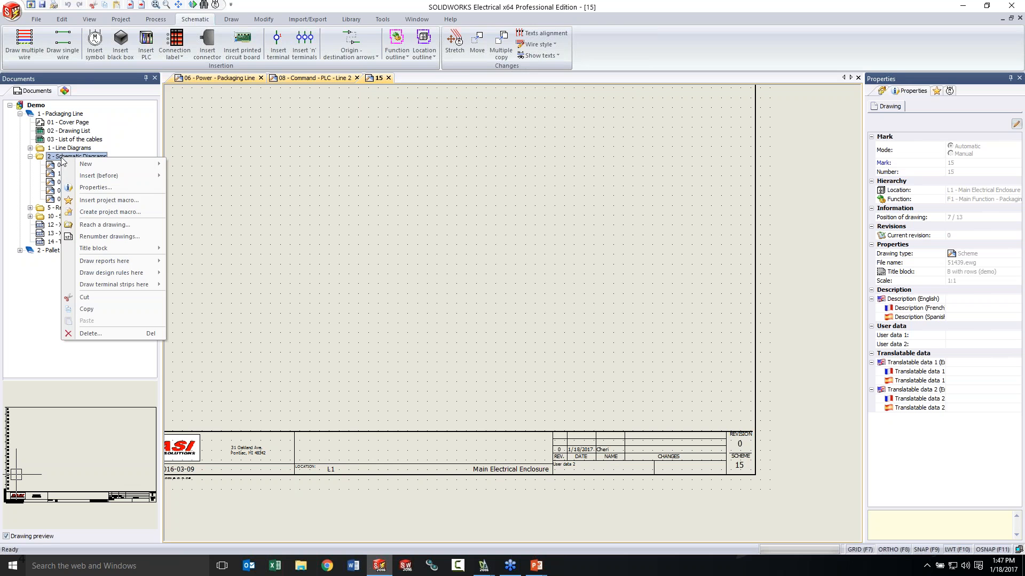
pyautogui.click(93, 238)
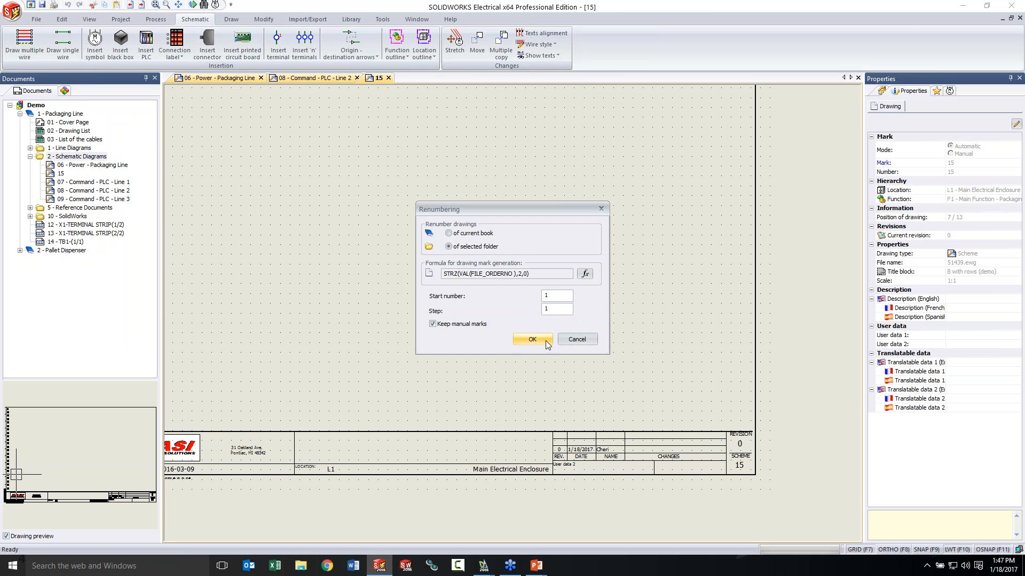
pyautogui.click(532, 339)
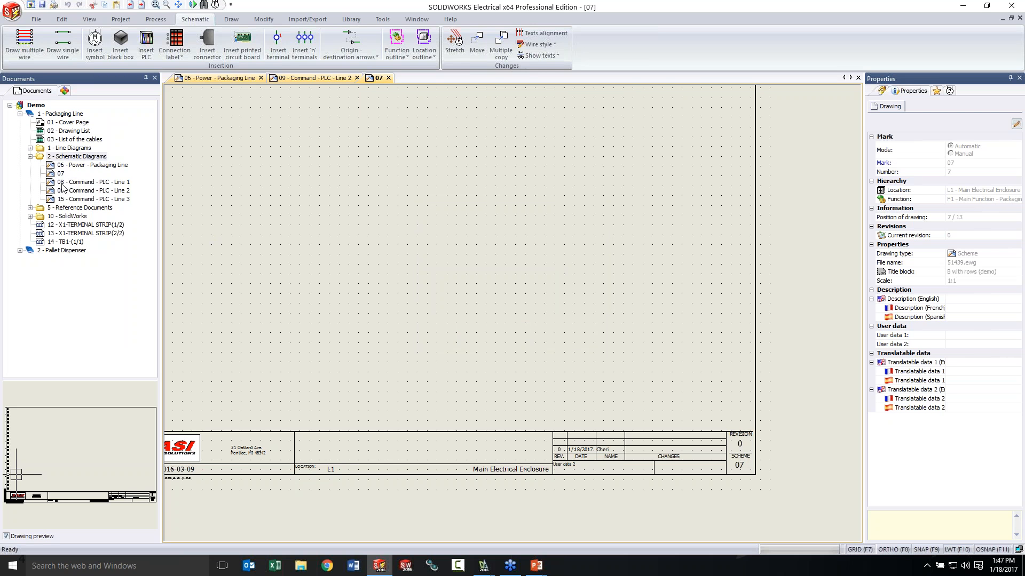
# Update the component marks across the whole project without recalculating the order numbers.
pyautogui.click(157, 20)
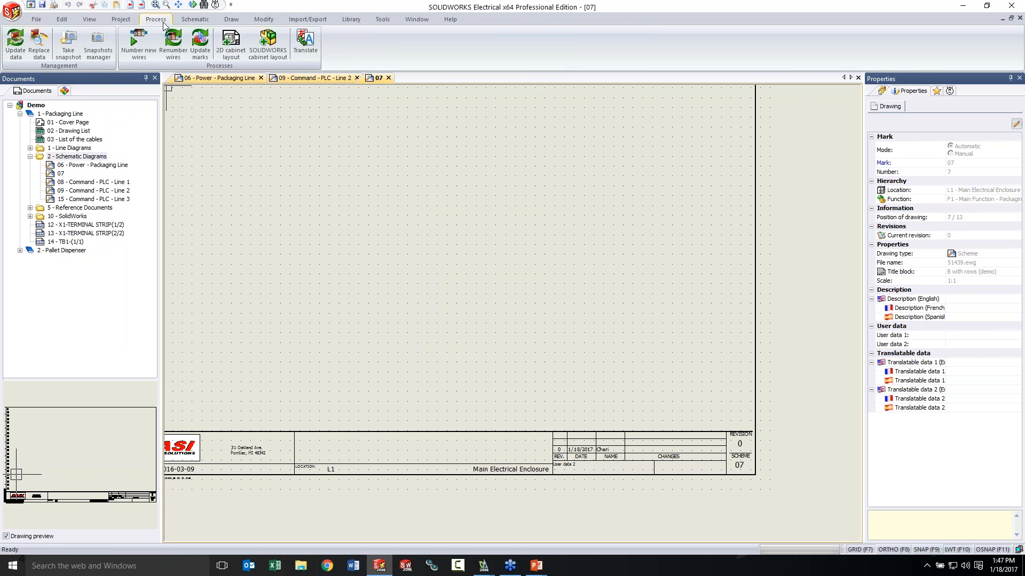
pyautogui.click(207, 46)
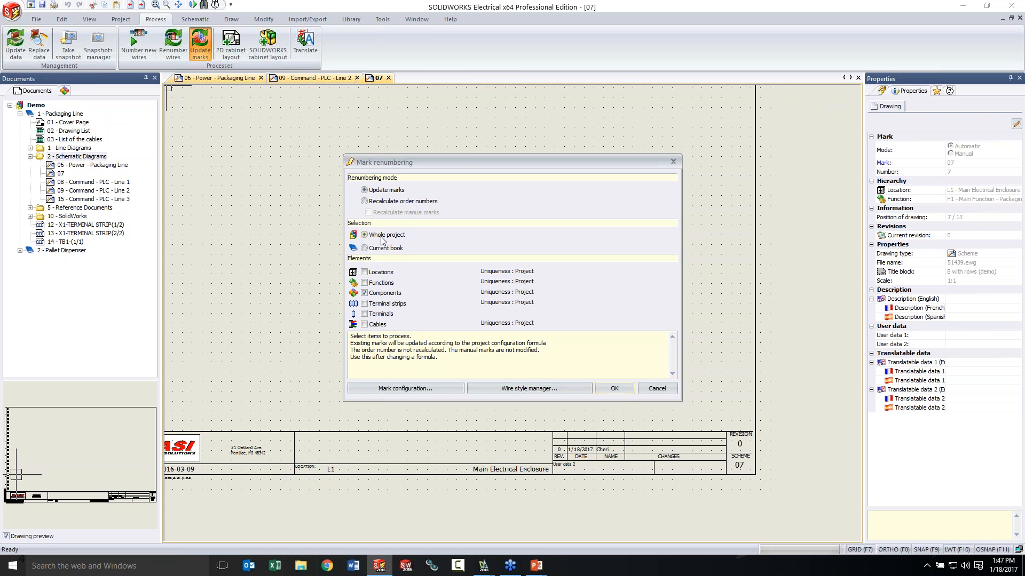
pyautogui.click(622, 390)
pyautogui.click(547, 317)
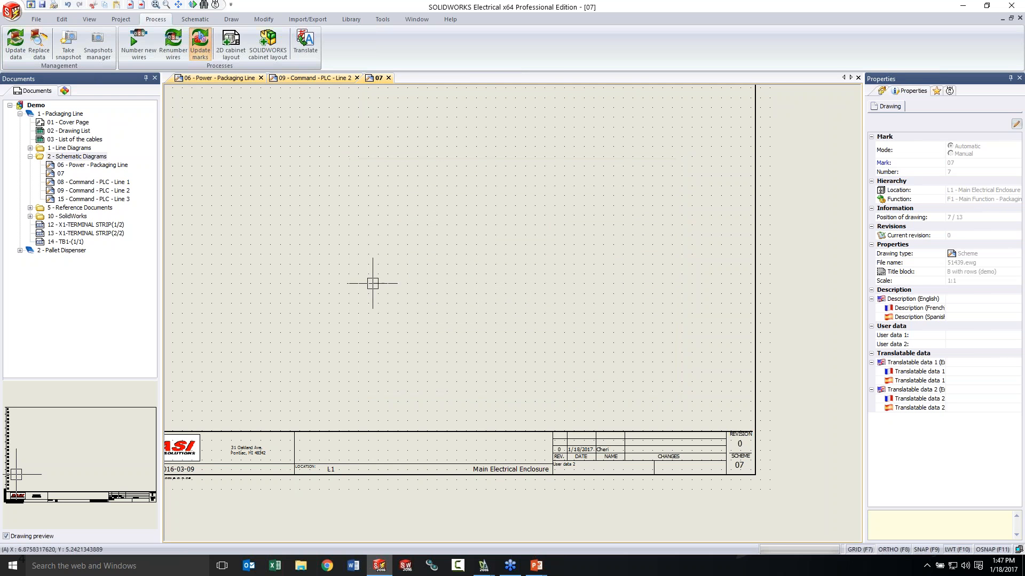
# Recalculate the wire numbers for the whole project, including the manual numbers.
pyautogui.moveTo(331, 290)
pyautogui.mouseDown(button='middle')
pyautogui.moveTo(372, 376)
pyautogui.moveTo(392, 347)
pyautogui.mouseUp(button='middle')
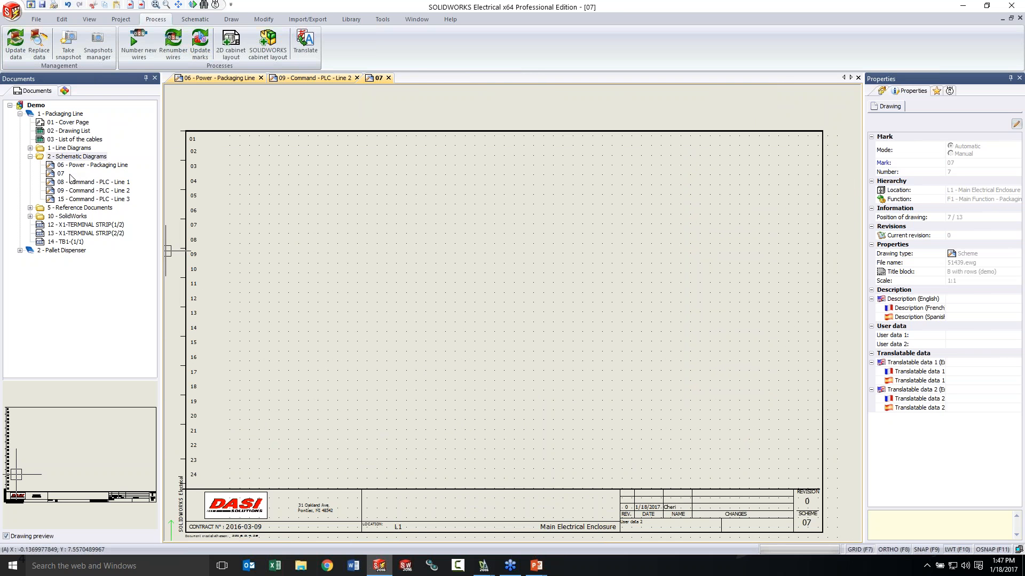
pyautogui.click(173, 44)
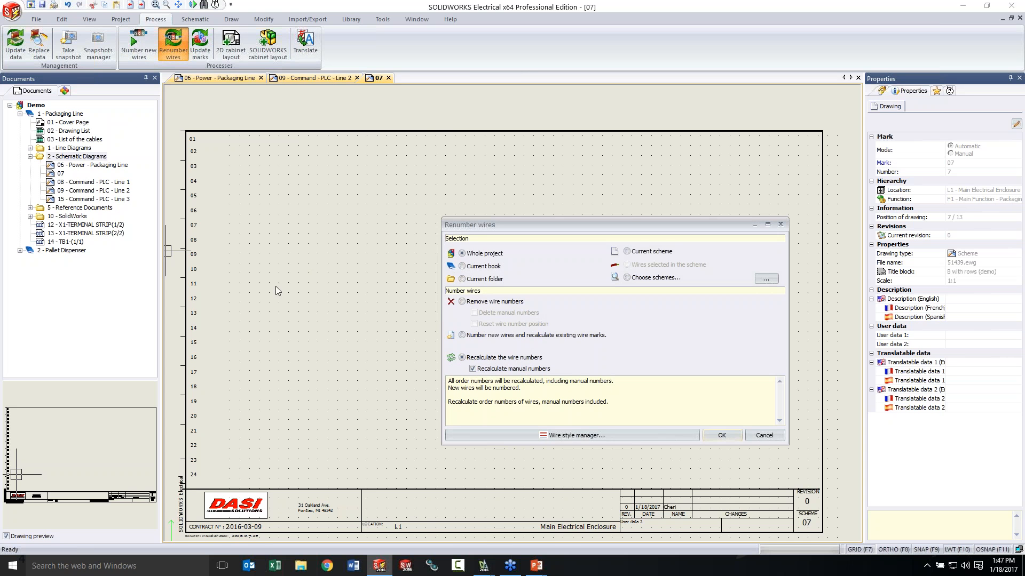
pyautogui.click(728, 433)
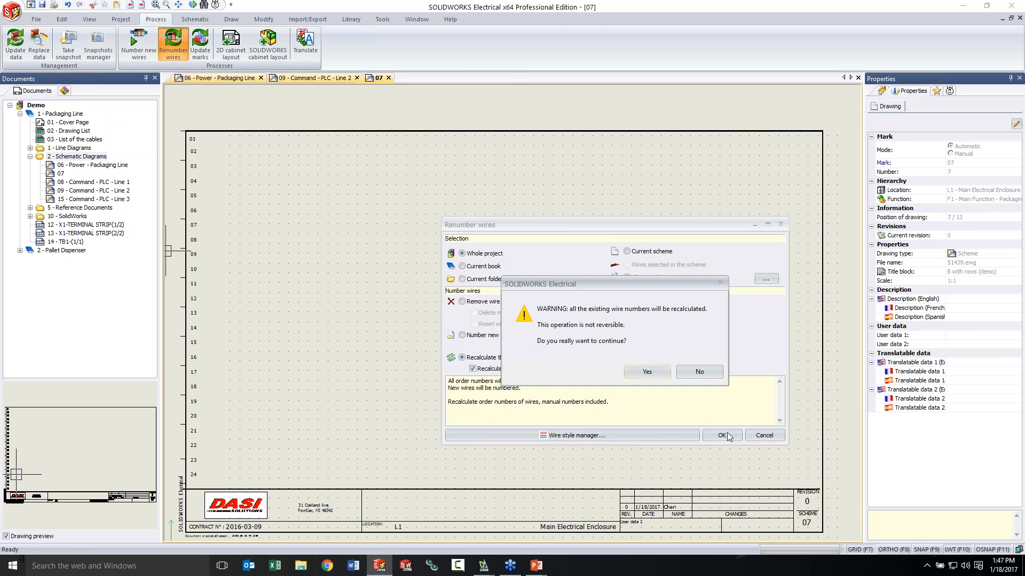
pyautogui.click(648, 372)
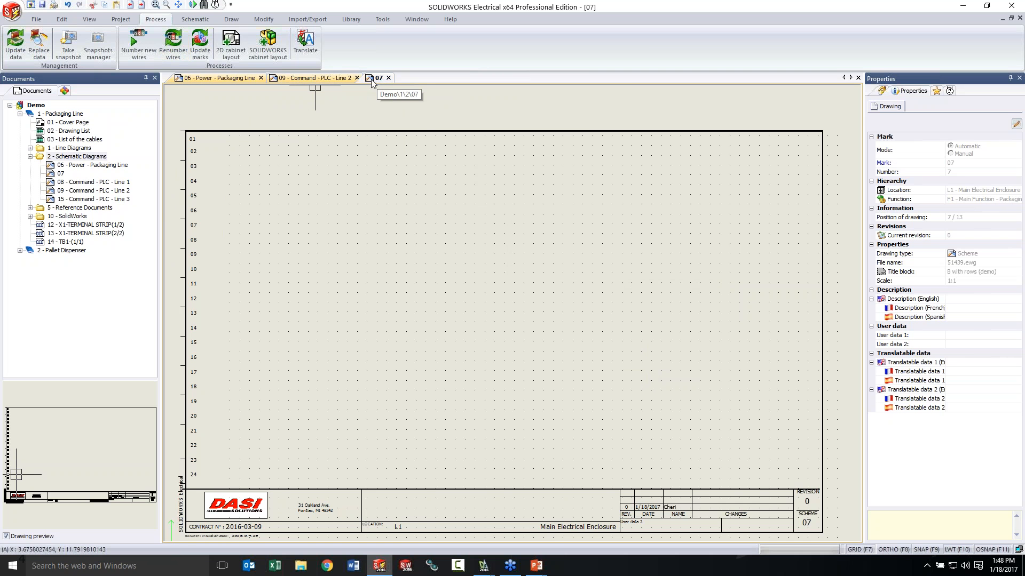
# Close the blank 07 scheme and examine the component marks and wire references in 09 - Command - PLC - Line 2.
pyautogui.click(388, 78)
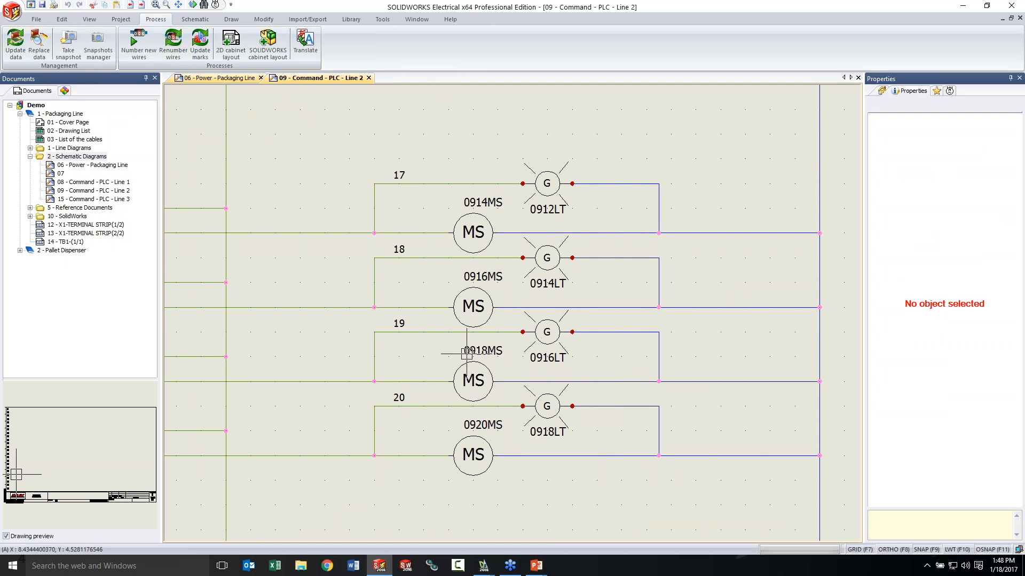
pyautogui.scroll(-3, 497, 427)
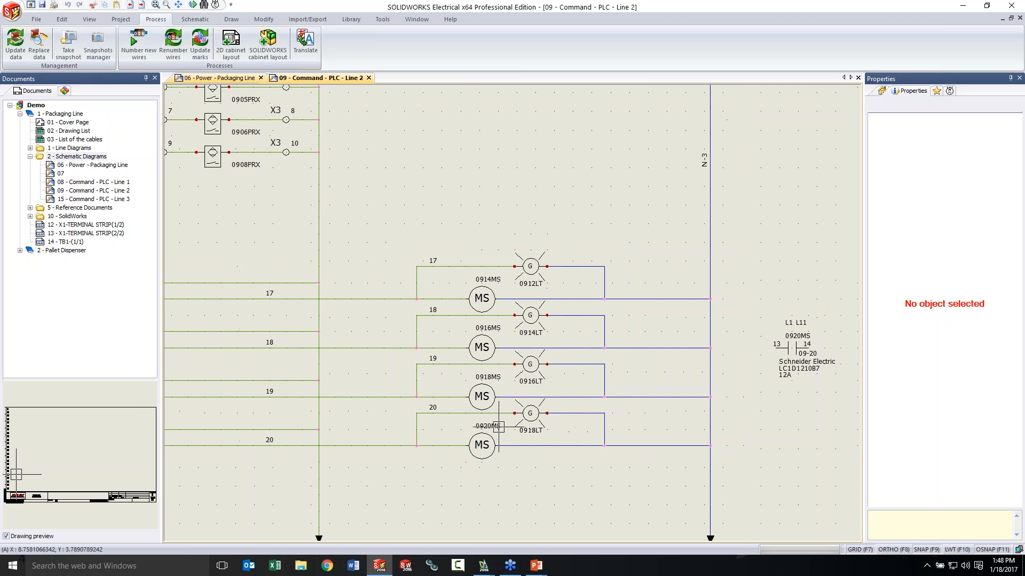
pyautogui.moveTo(393, 349); pyautogui.dragTo(538, 466, button='middle')
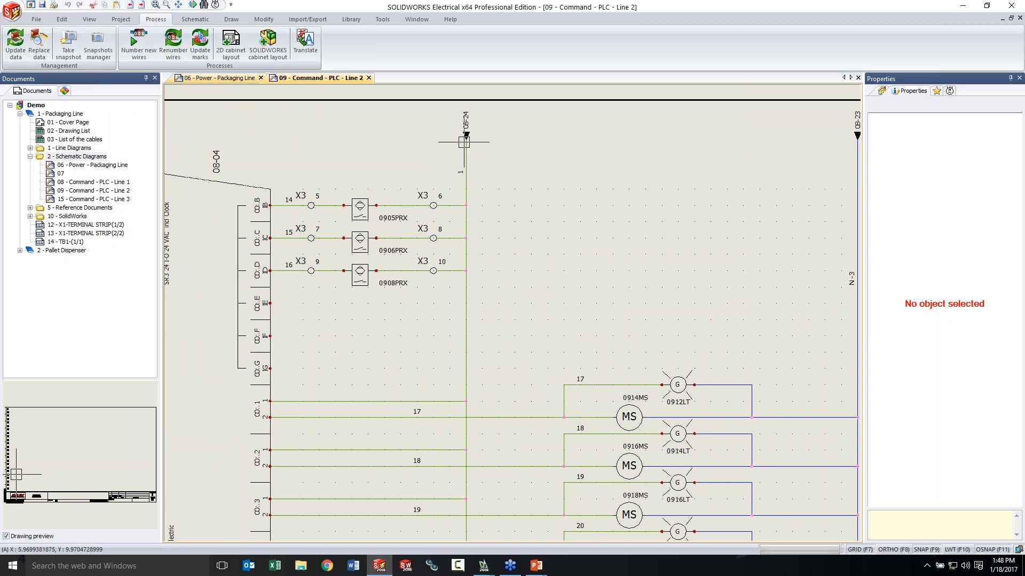
pyautogui.scroll(3, 464, 133)
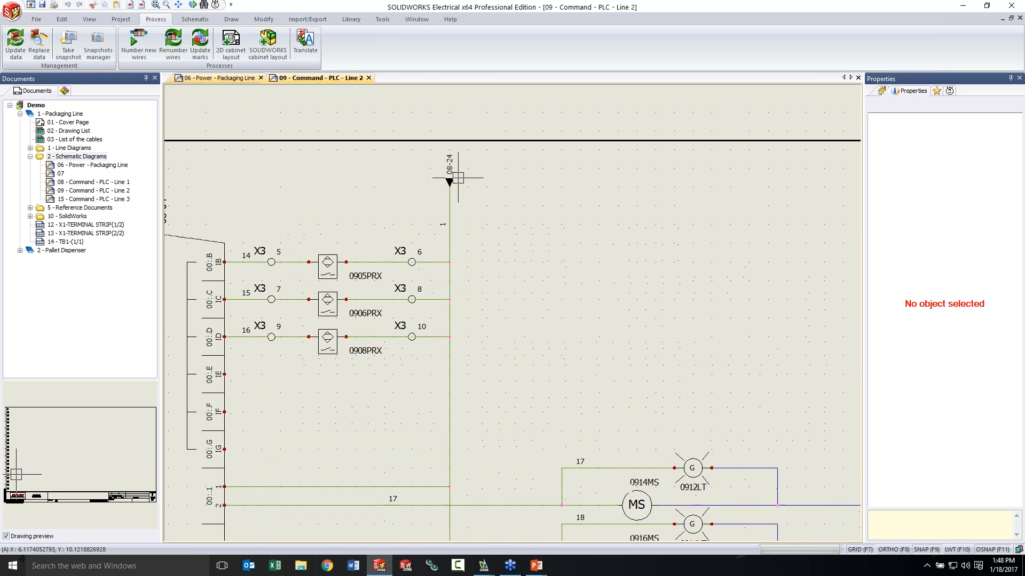
# Follow the 08-24 wire arrow to its counterpart in 08 - Command - PLC - Line 1 and examine that drawing's cross-references.
pyautogui.click(447, 183)
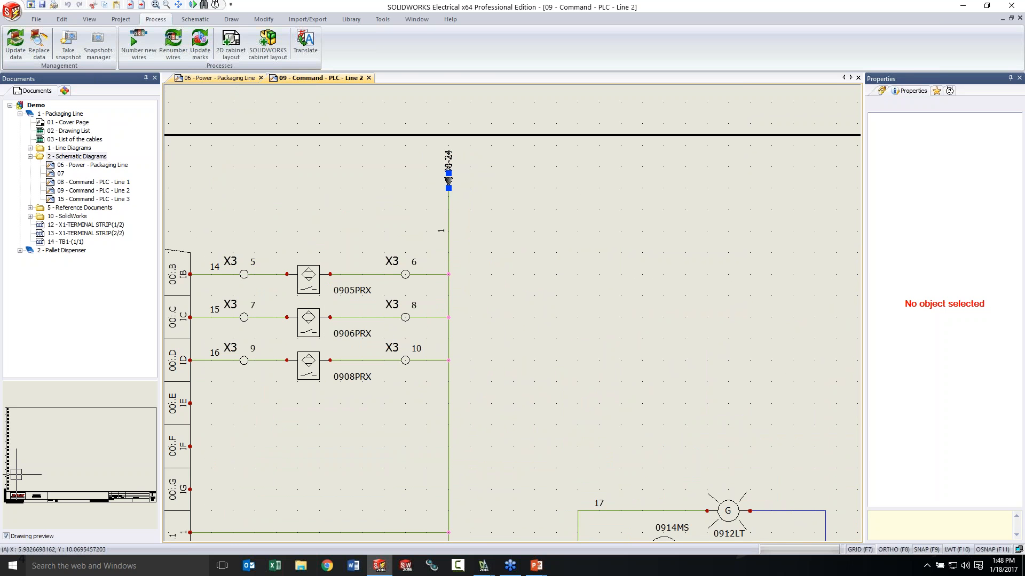
pyautogui.rightClick(448, 182)
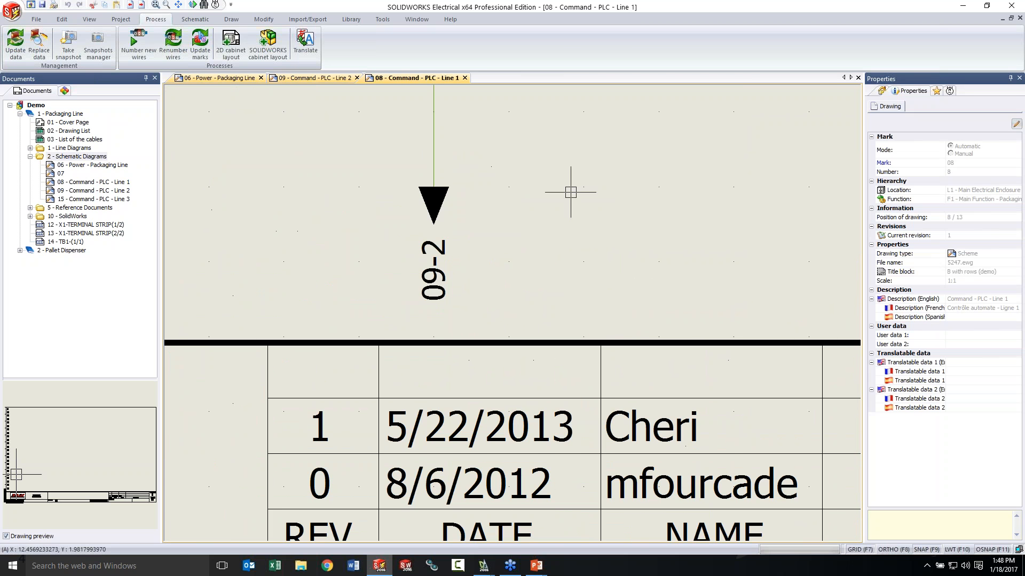
pyautogui.scroll(-3, 429, 275)
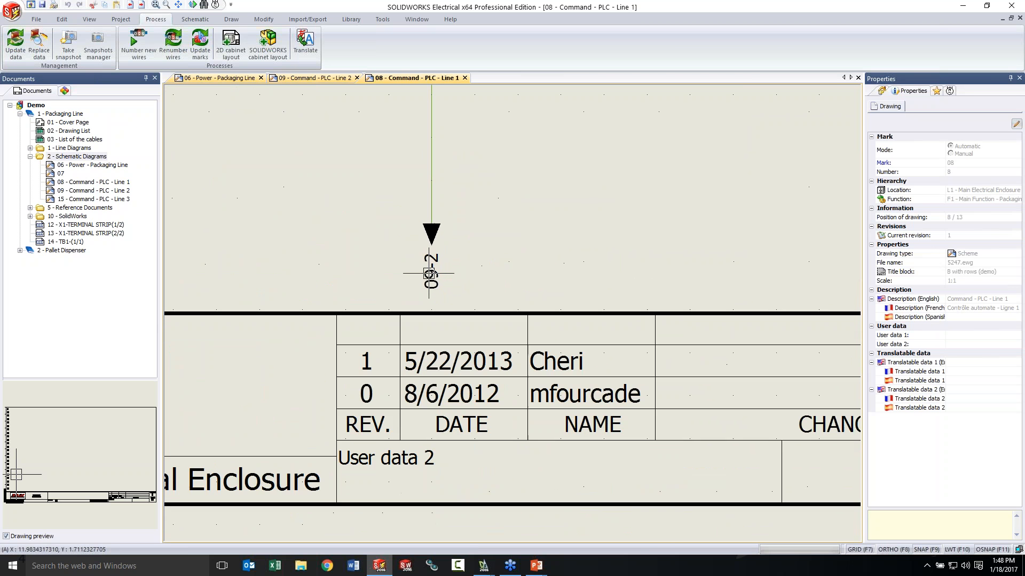
pyautogui.scroll(-5, 430, 275)
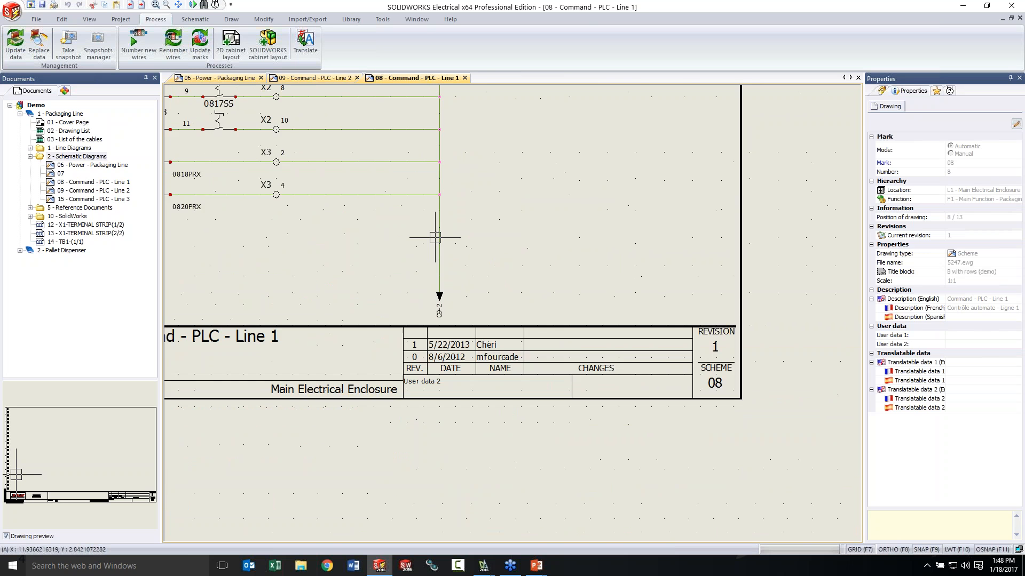
pyautogui.scroll(-4, 435, 237)
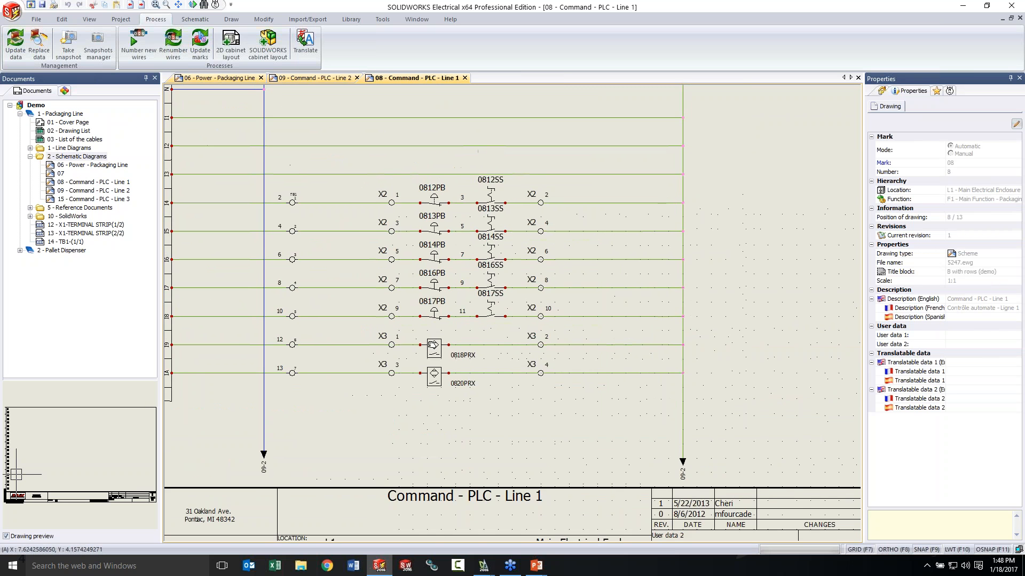
pyautogui.moveTo(341, 245); pyautogui.dragTo(406, 394, button='middle')
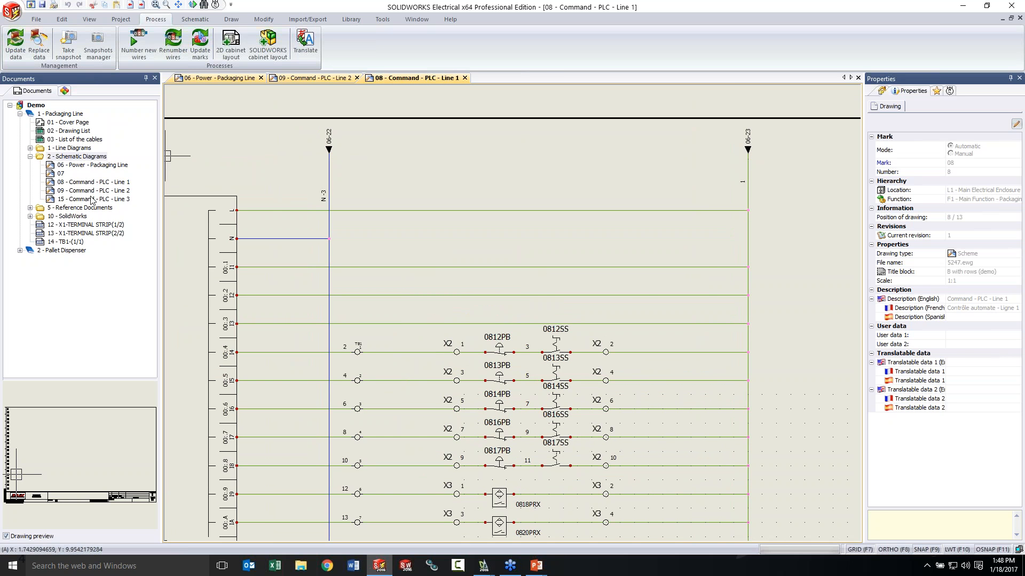
# Show the 06 - Power - Packaging Line drawing and examine the 0920MS contact feeding motor 0614M and its available symbol commands.
pyautogui.click(87, 167)
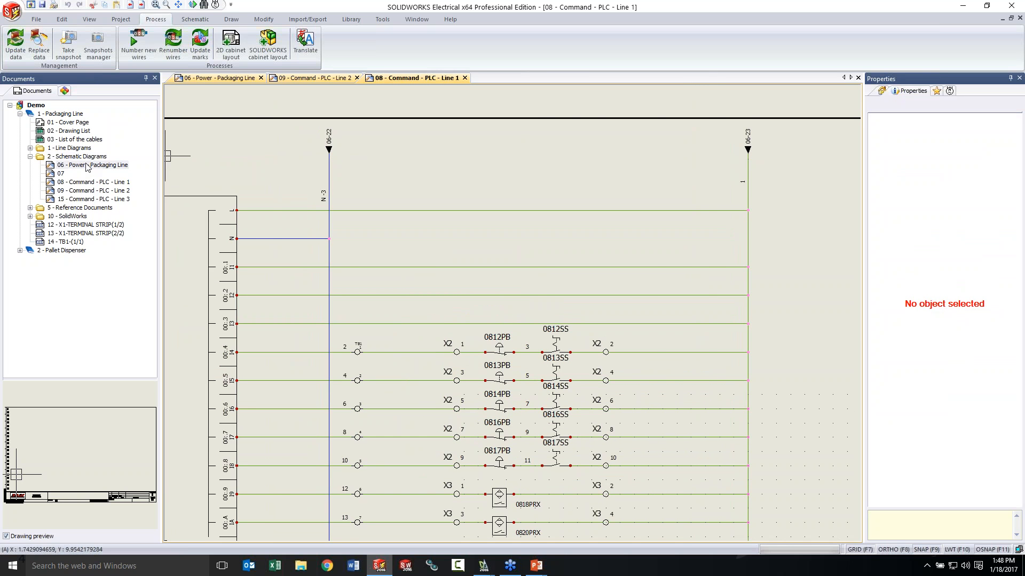
pyautogui.doubleClick(87, 167)
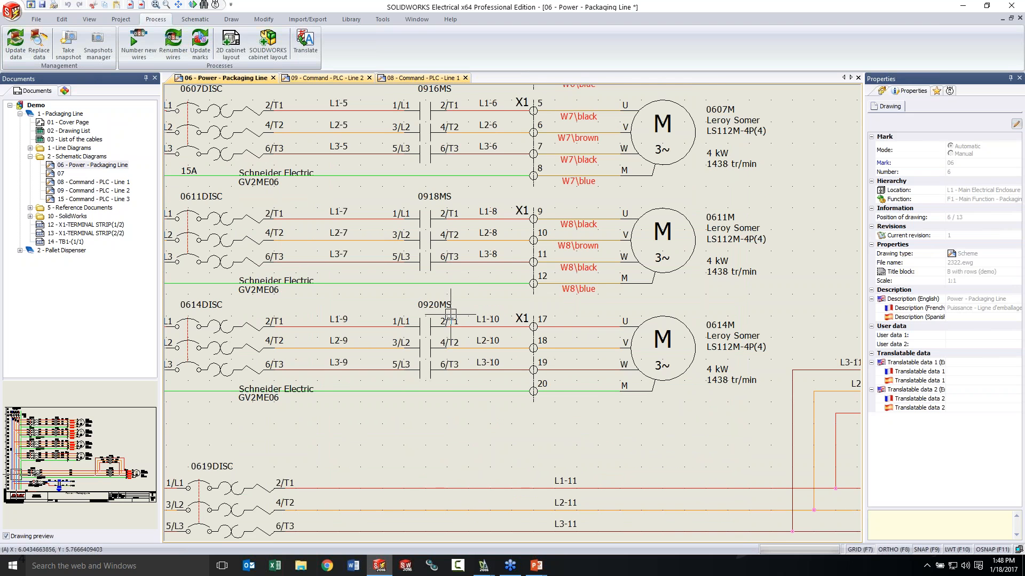
pyautogui.scroll(2, 451, 315)
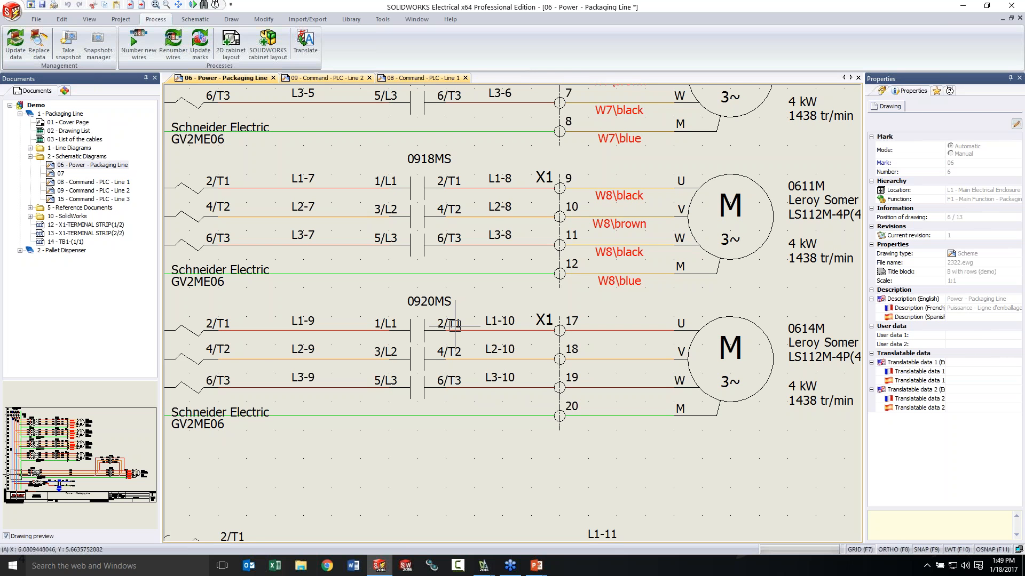
pyautogui.scroll(2, 526, 352)
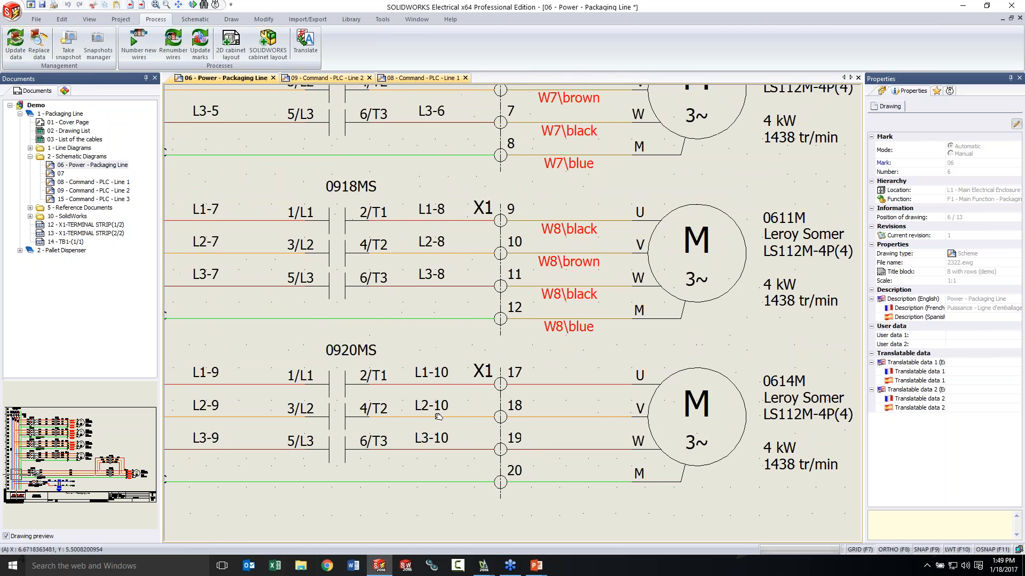
pyautogui.click(316, 399)
pyautogui.rightClick(323, 394)
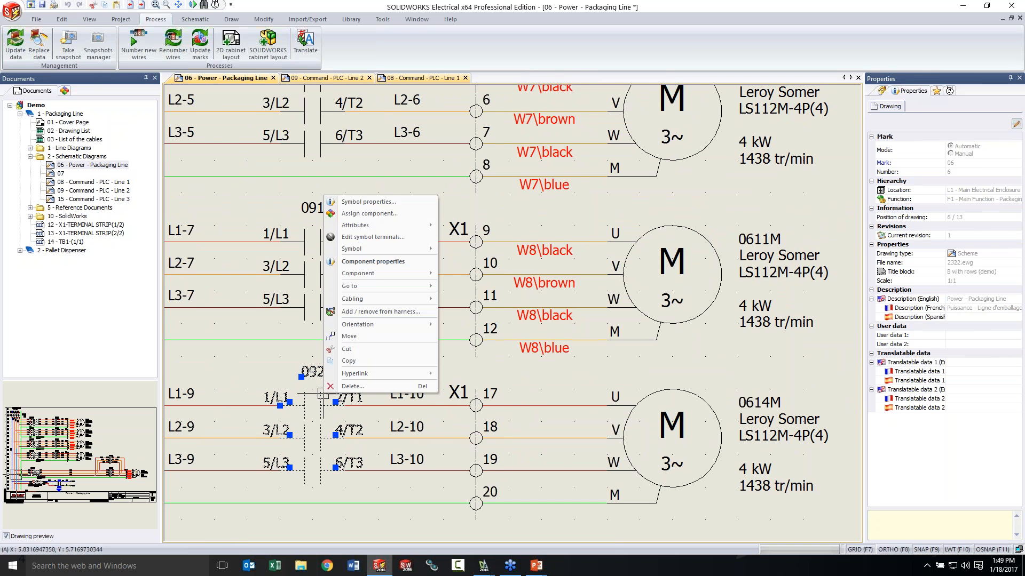
pyautogui.moveTo(399, 250)
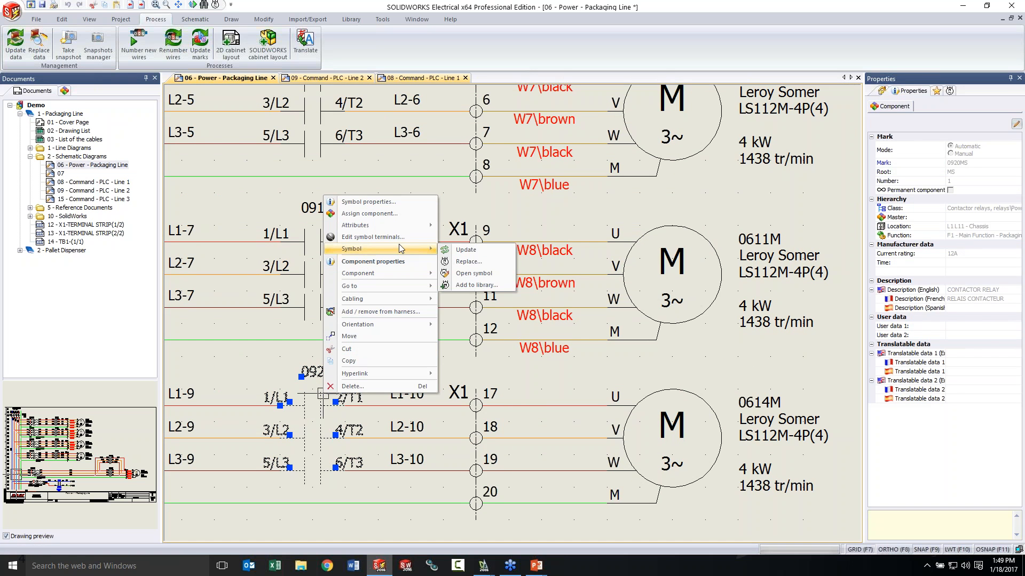
# Return to 09 - Command - PLC - Line 2 and examine the contact cross-reference tables and the 0920MS auxiliary contact.
pyautogui.click(317, 79)
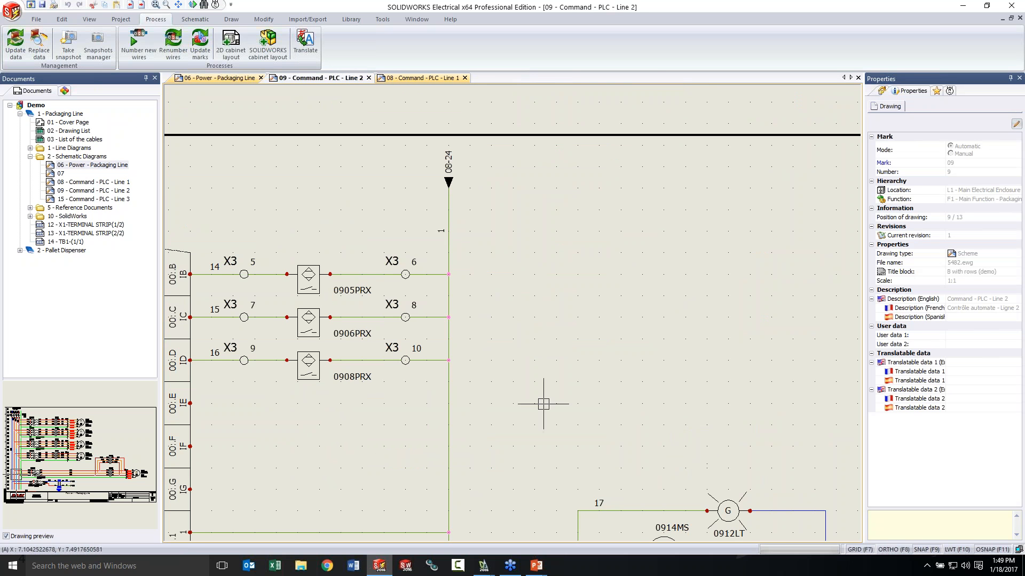
pyautogui.moveTo(540, 404); pyautogui.dragTo(576, 243, button='middle')
pyautogui.moveTo(642, 444); pyautogui.dragTo(51, 251, button='middle')
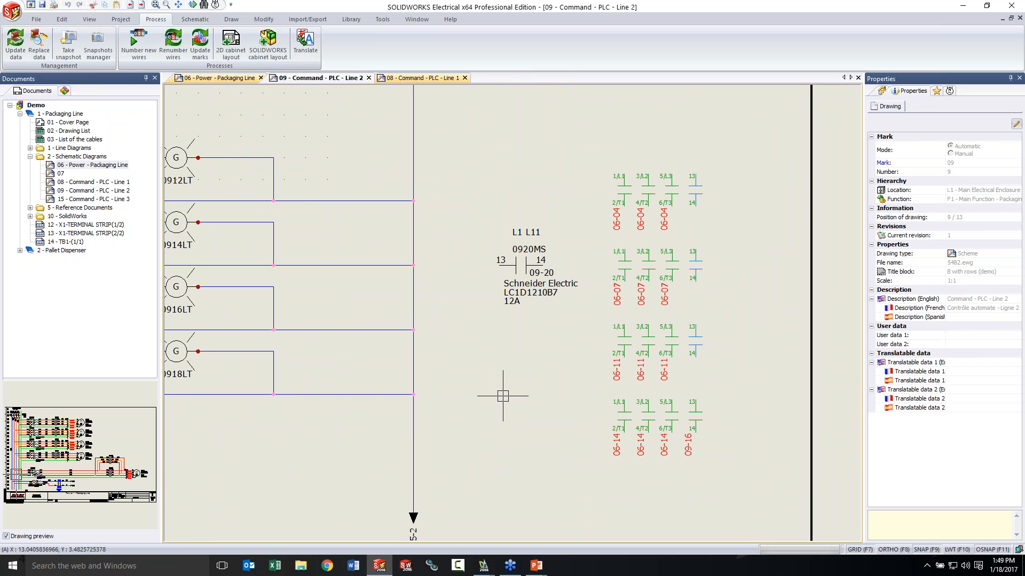
pyautogui.scroll(-1, 502, 396)
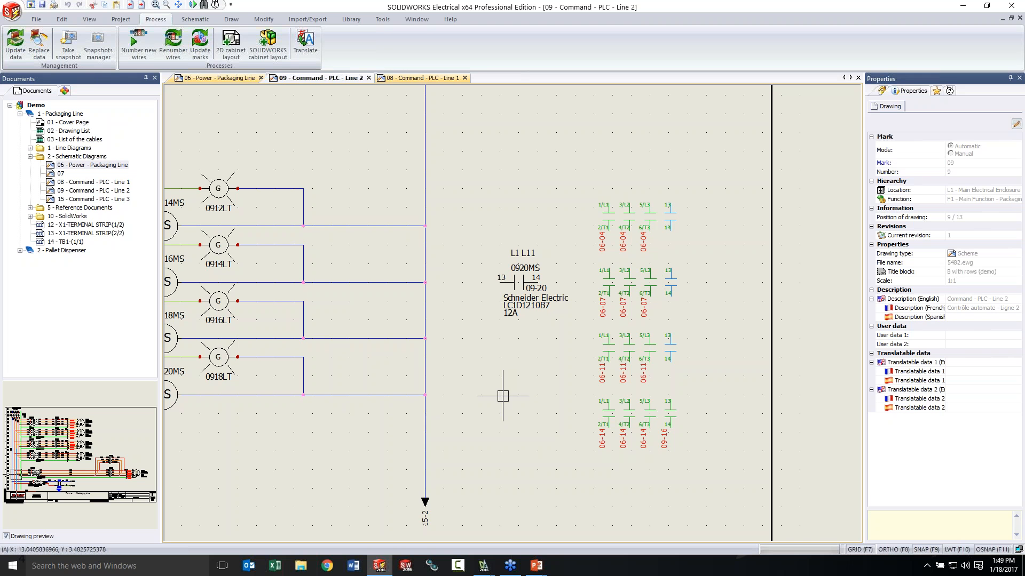
# Switch to the PowerPoint slide show and reveal the Page Addition check mark and benefit on the Effects of Change slide.
pyautogui.click(537, 567)
pyautogui.click(573, 544)
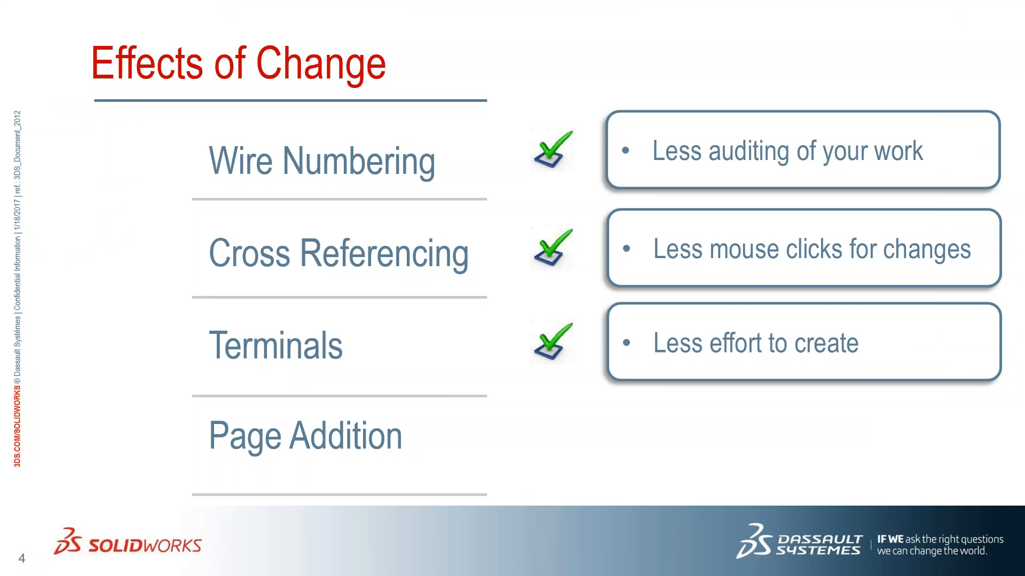
pyautogui.press('Right')
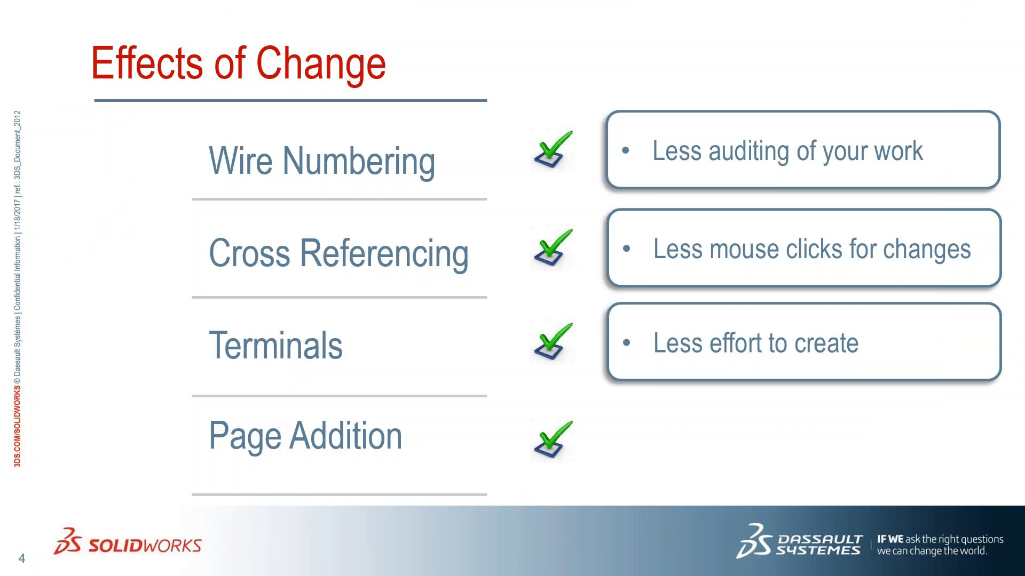
pyautogui.press('Right')
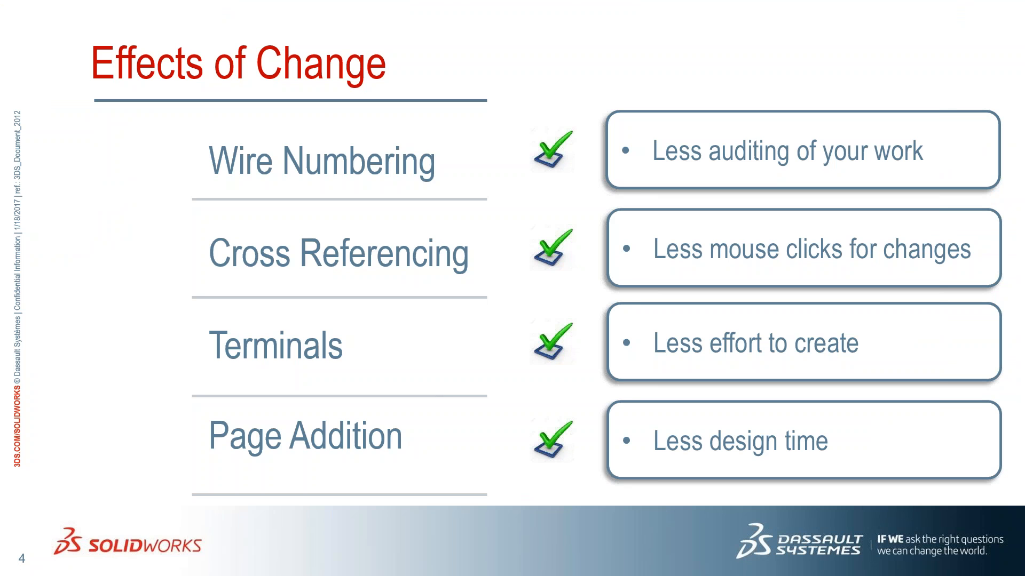